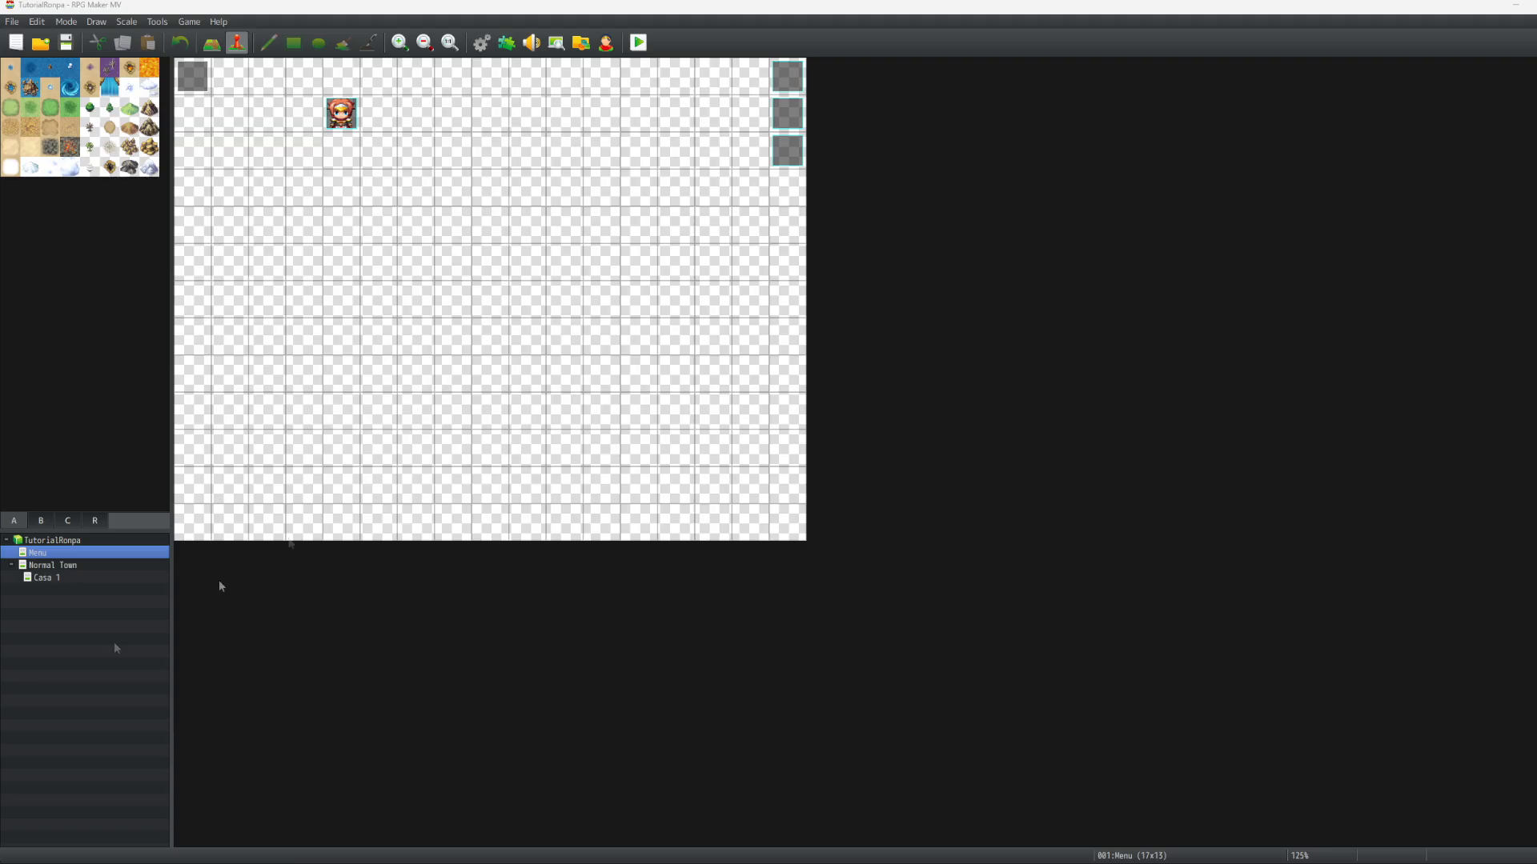
Open the Menu event and examine the picture erasing and player transfer commands run when OK is pressed at MenuPosition 1
{"action": "double_click", "coordinate": [198, 90]}
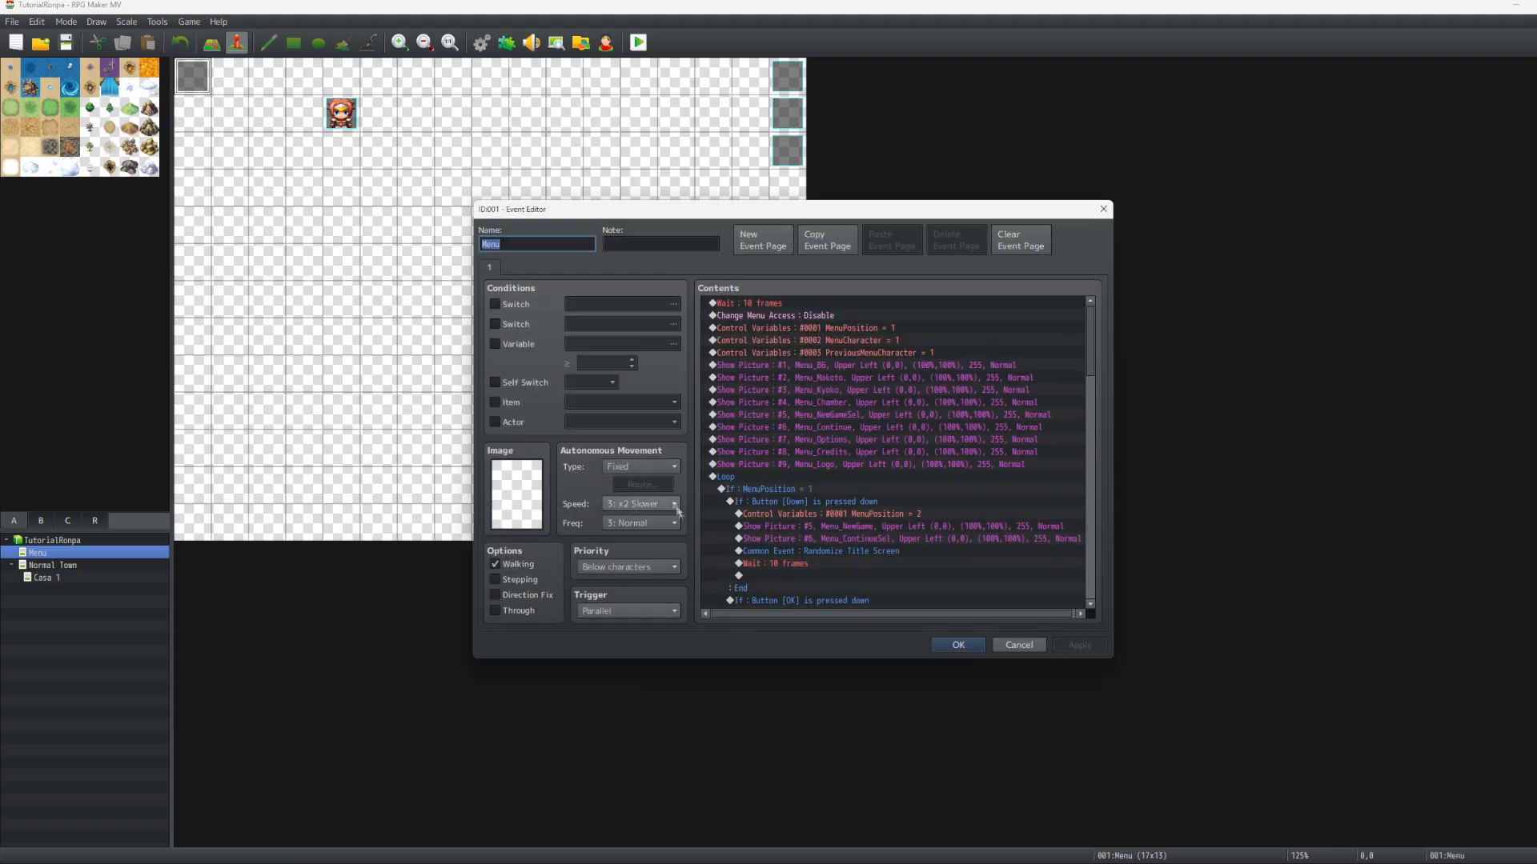
{"action": "scroll", "coordinate": [809, 473], "scroll_direction": "down", "scroll_amount": 5}
{"action": "scroll", "coordinate": [808, 479], "scroll_direction": "down", "scroll_amount": 1}
{"action": "scroll", "coordinate": [800, 483], "scroll_direction": "up", "scroll_amount": 1}
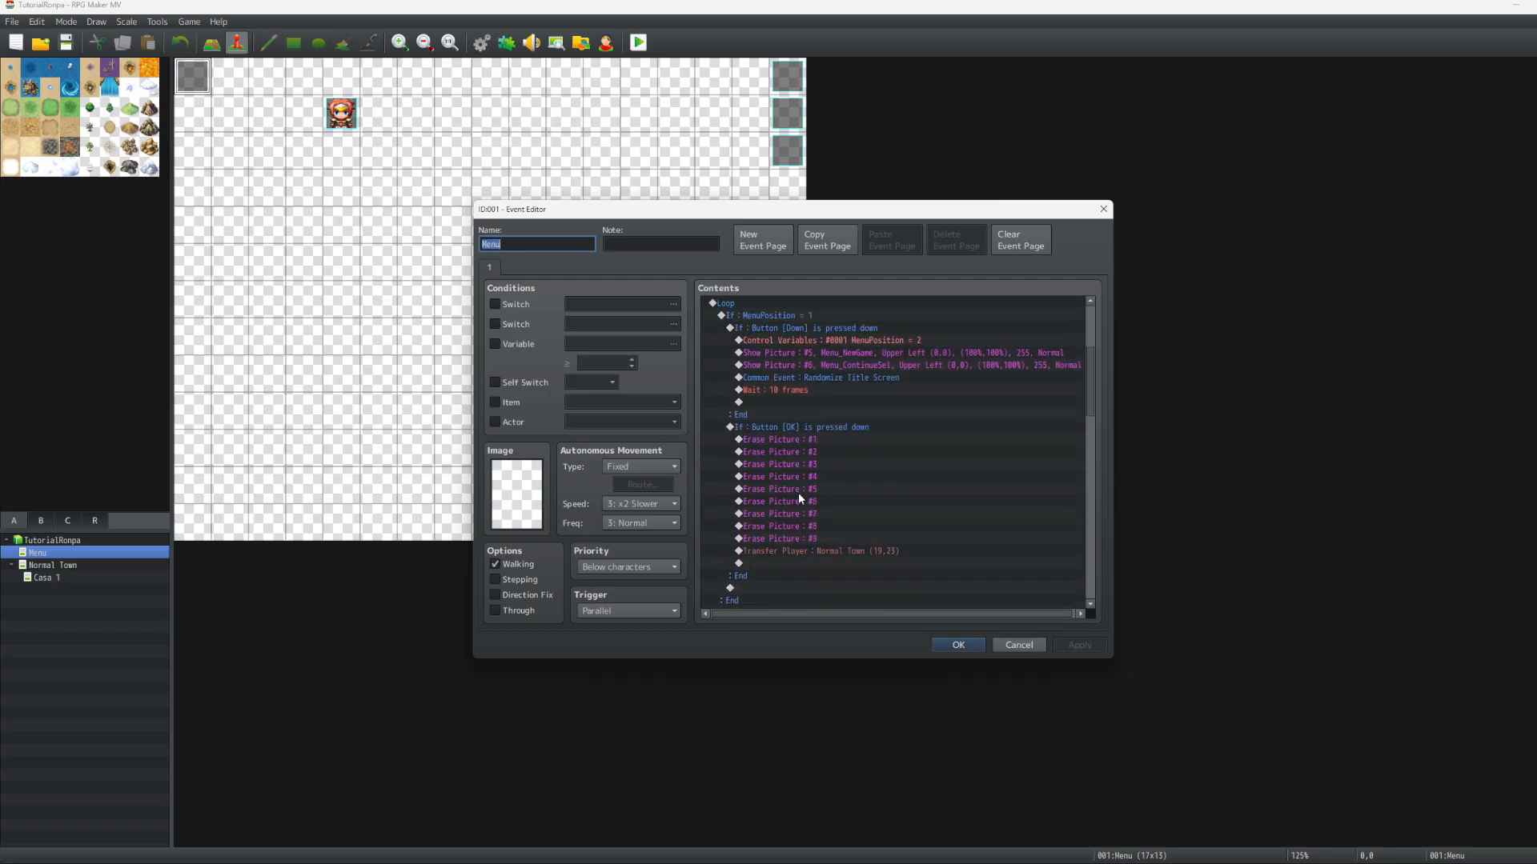
{"action": "left_click", "coordinate": [773, 314]}
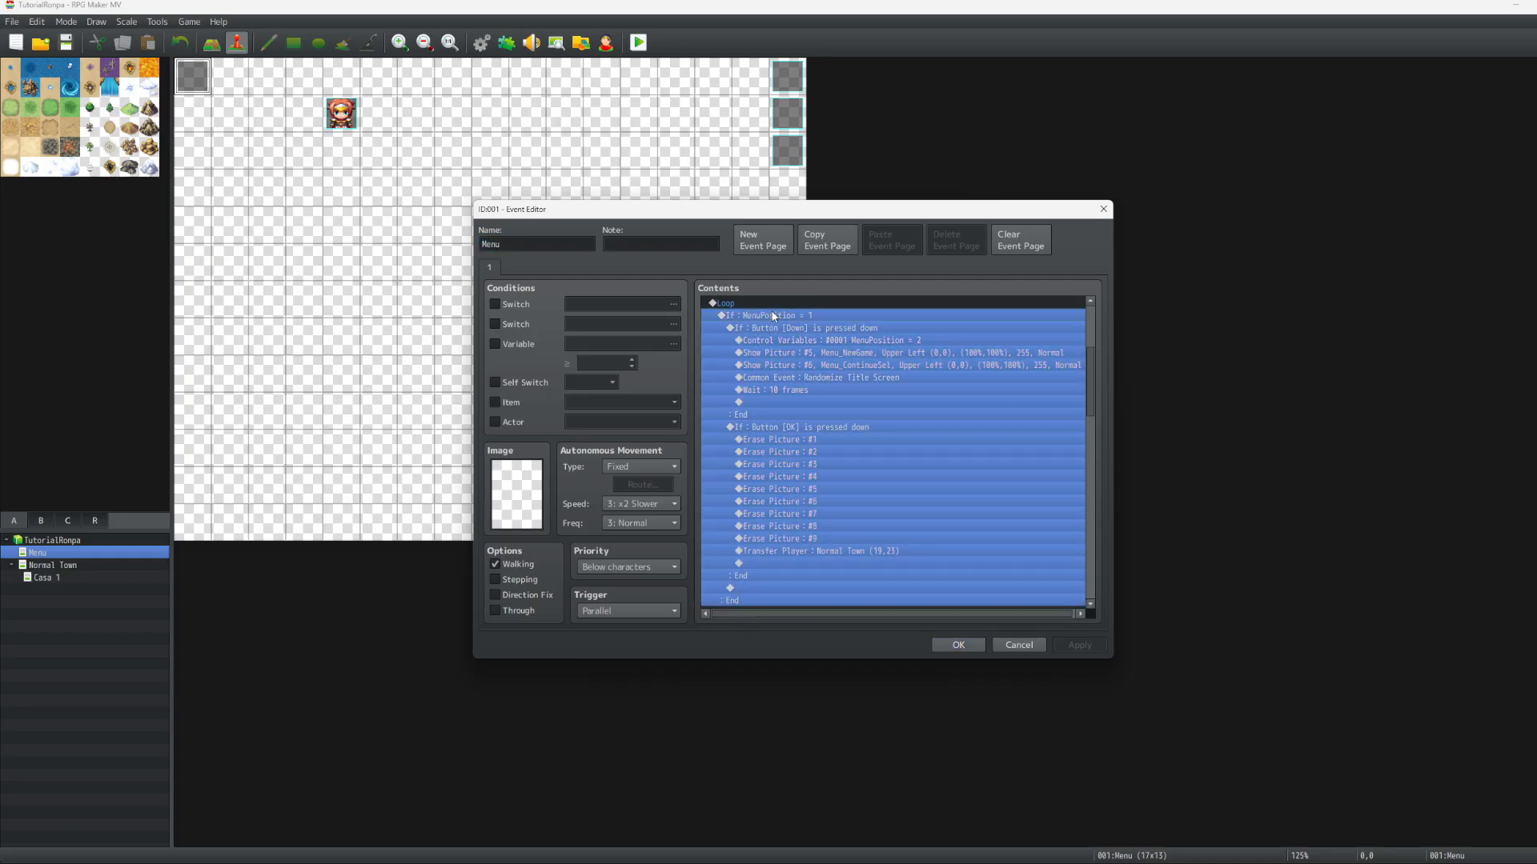
{"action": "left_click", "coordinate": [820, 437]}
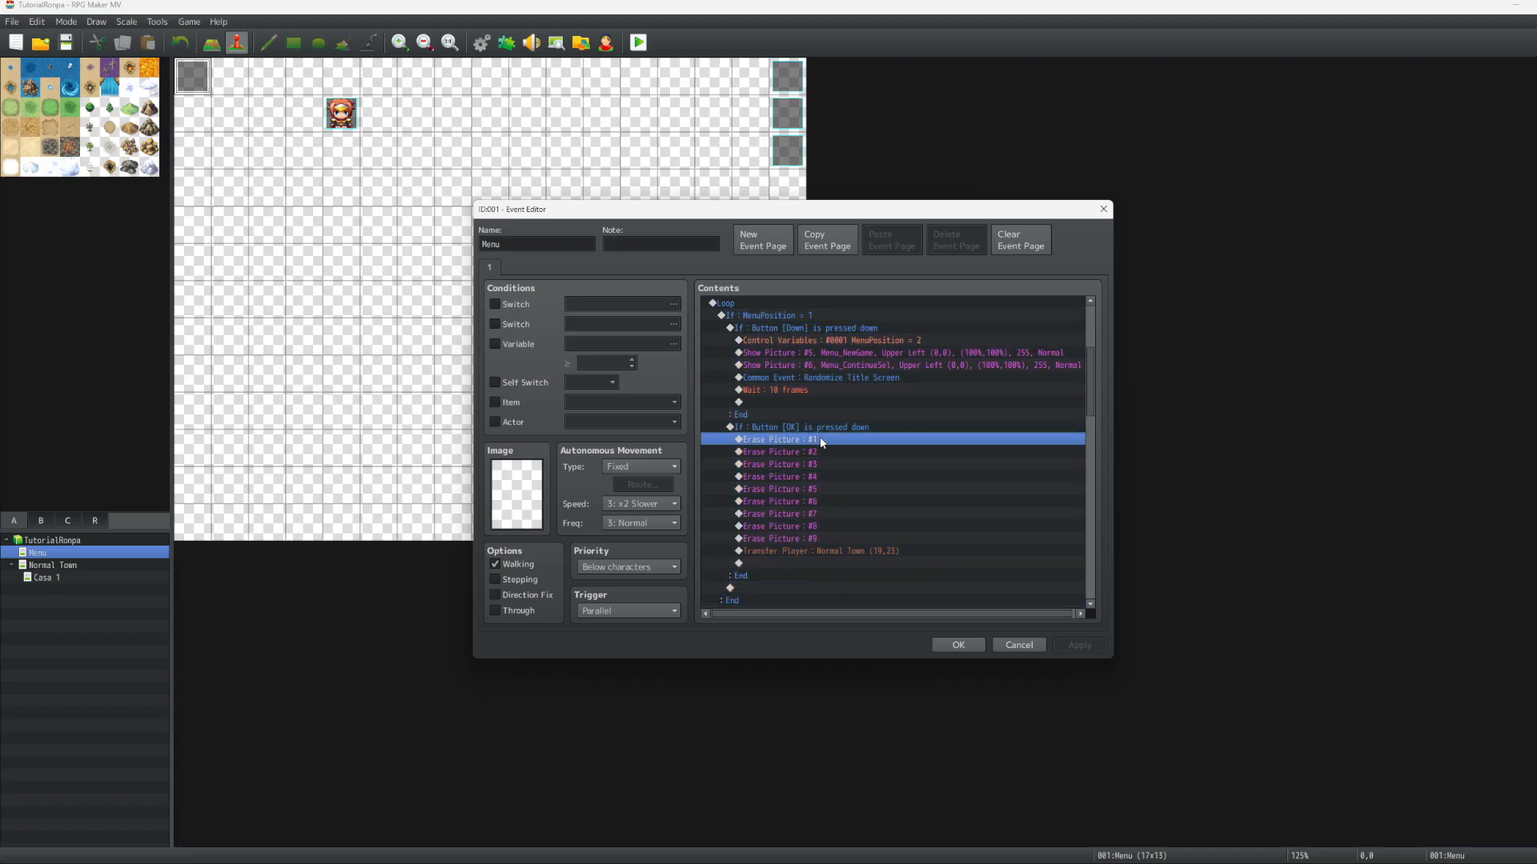
{"action": "left_click", "coordinate": [808, 539]}
{"action": "left_click", "coordinate": [788, 551]}
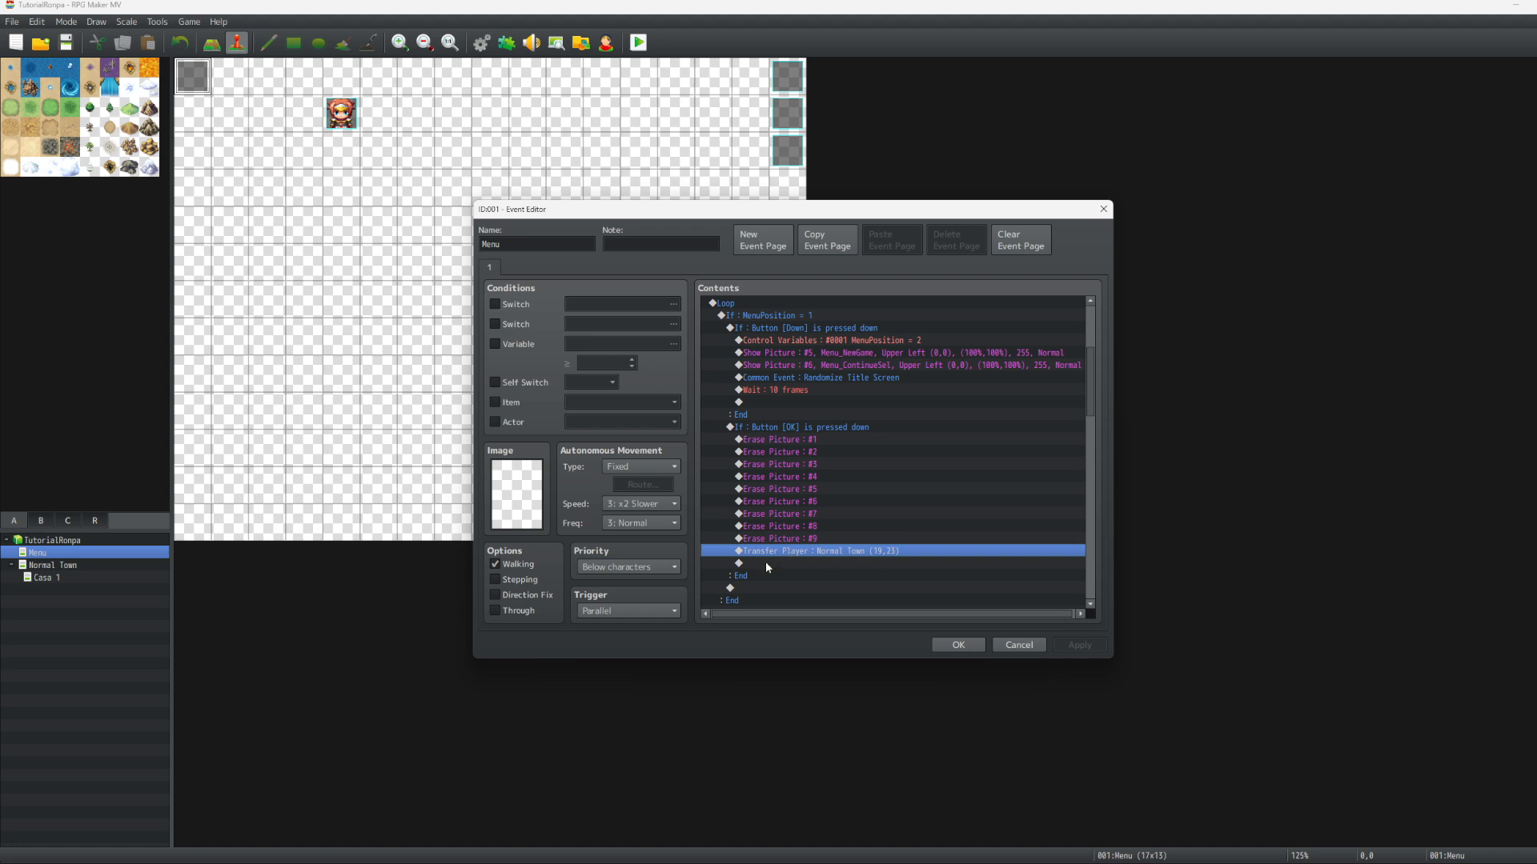
Add a Control Switches command before the player transfer in the OK branch, turning on switch 0001 named Scene1
{"action": "double_click", "coordinate": [765, 563]}
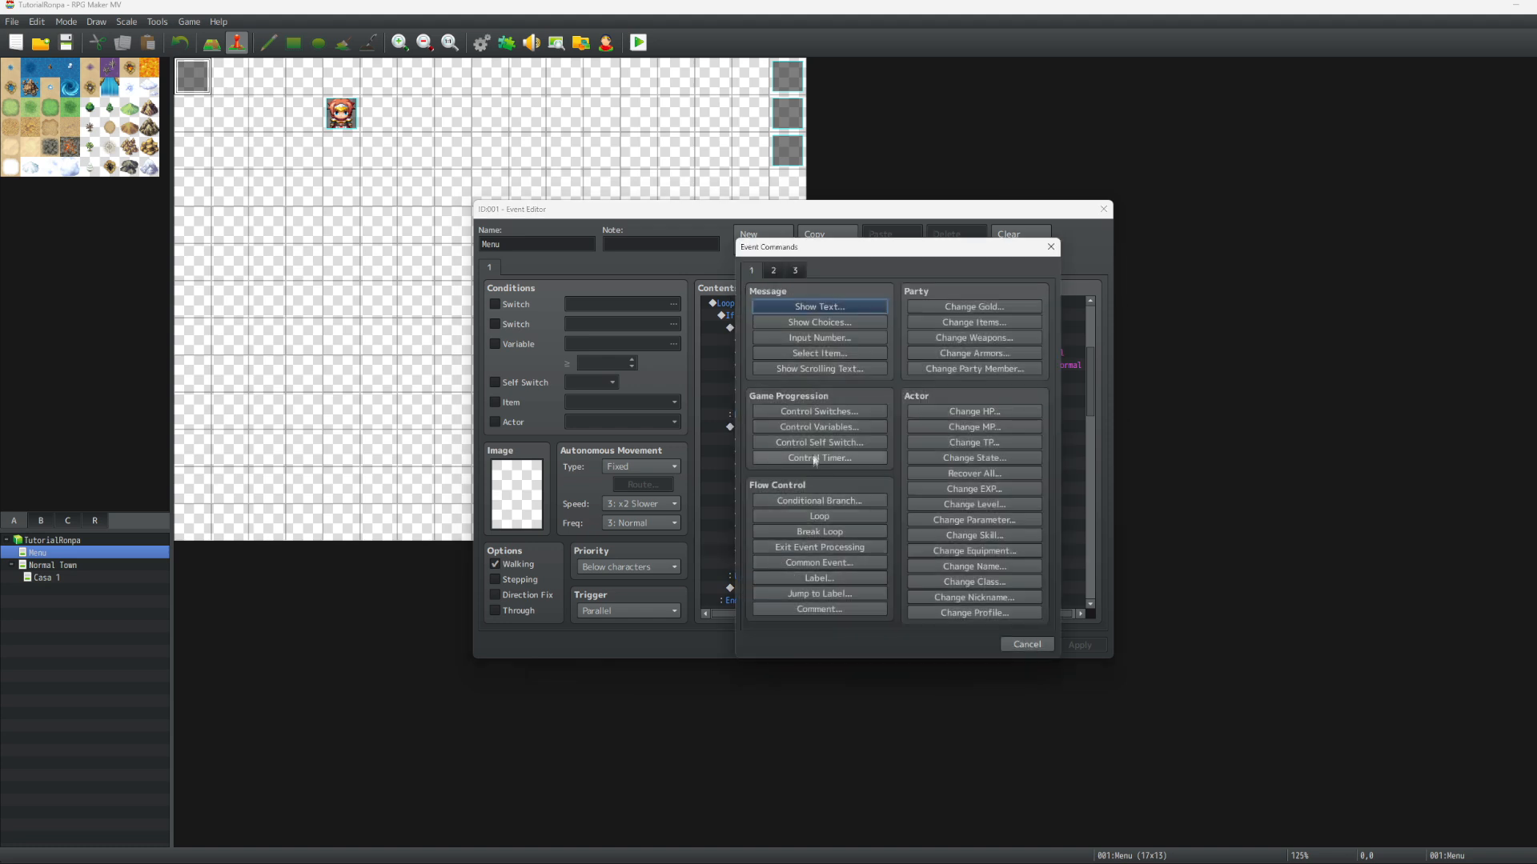
{"action": "left_click", "coordinate": [830, 411]}
{"action": "left_click", "coordinate": [928, 425]}
{"action": "left_click", "coordinate": [956, 574]}
{"action": "type", "text": "Scene1"}
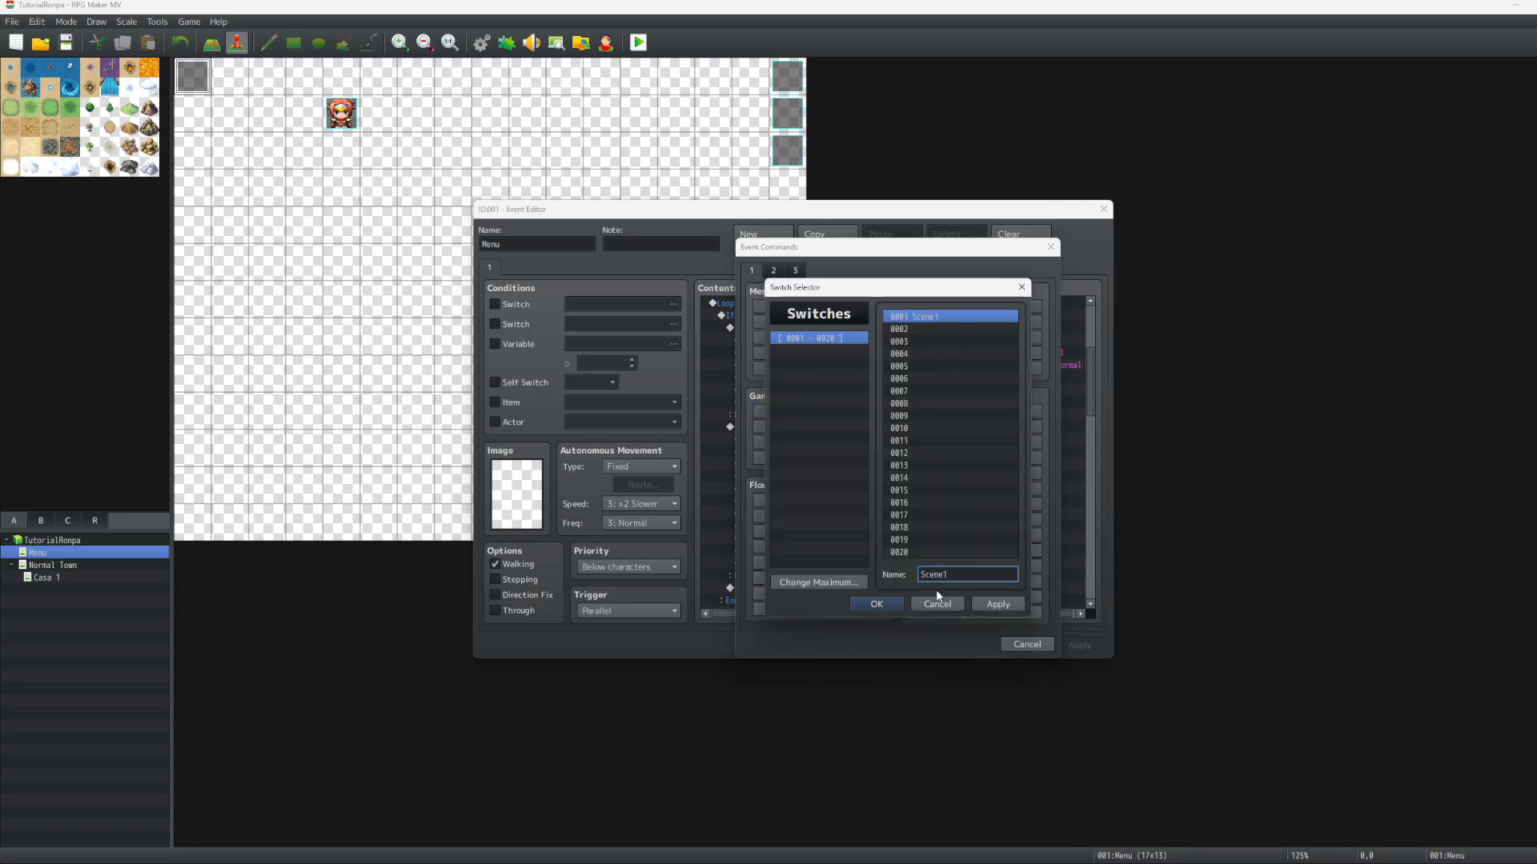
{"action": "key", "text": "Return"}
{"action": "left_click", "coordinate": [908, 509]}
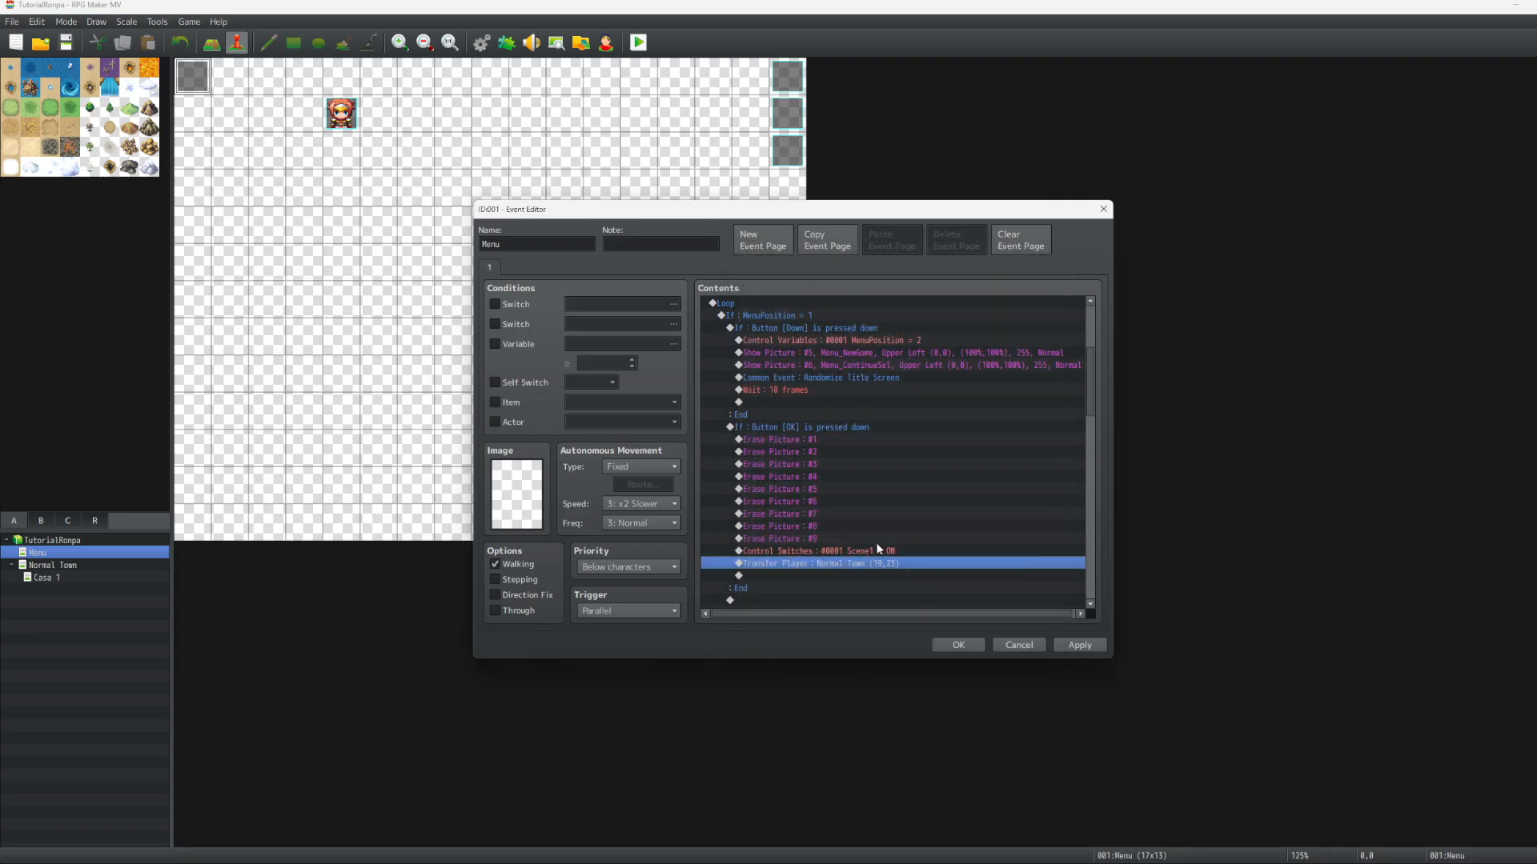
Check the new switch command, apply the changes to the Menu event and close its editor
{"action": "left_click", "coordinate": [837, 553]}
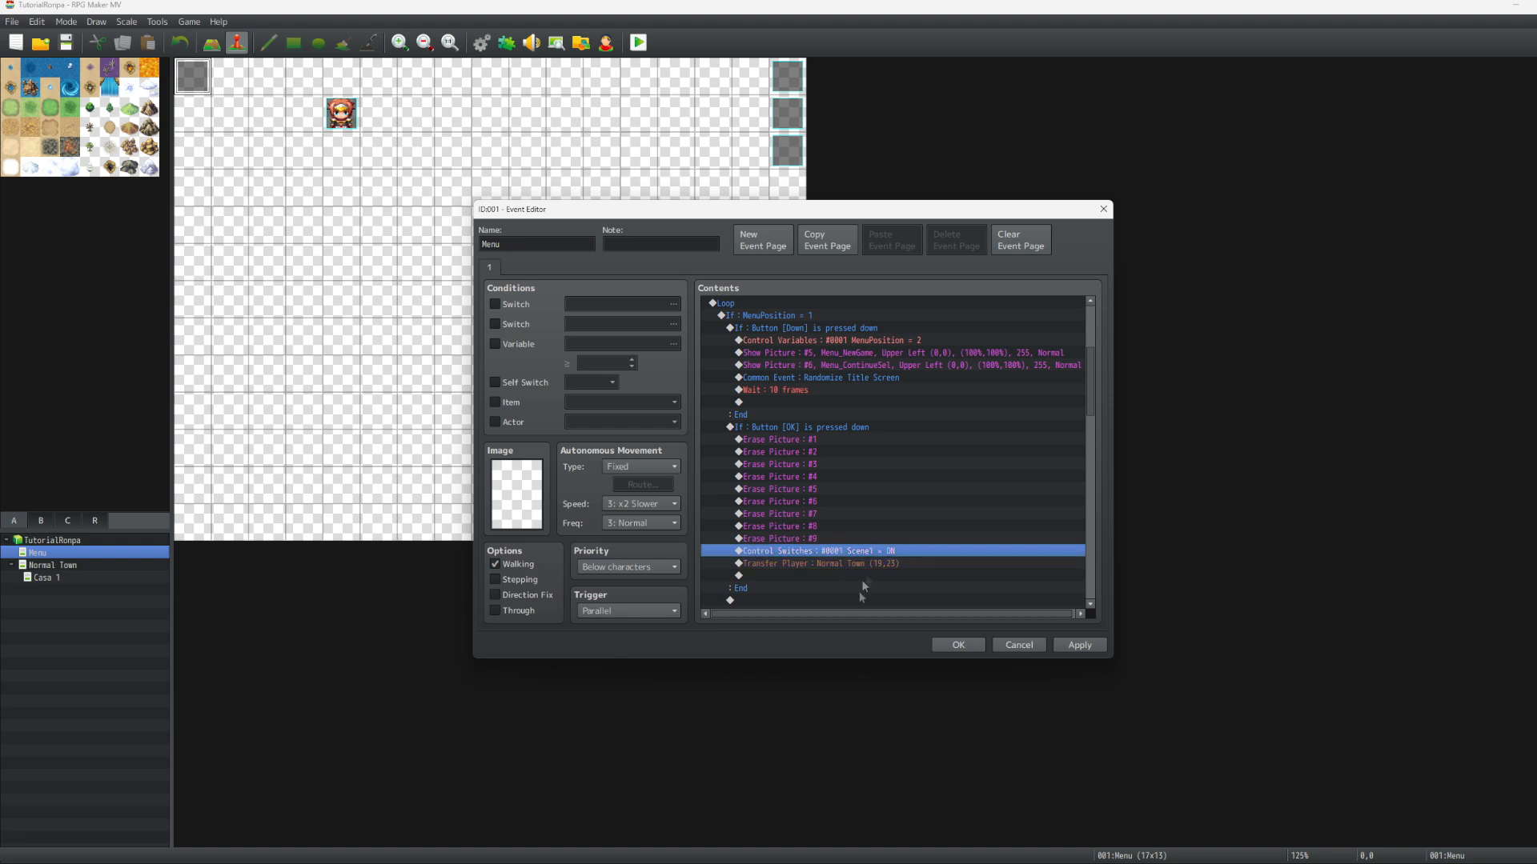
{"action": "scroll", "coordinate": [875, 566], "scroll_direction": "down", "scroll_amount": 1}
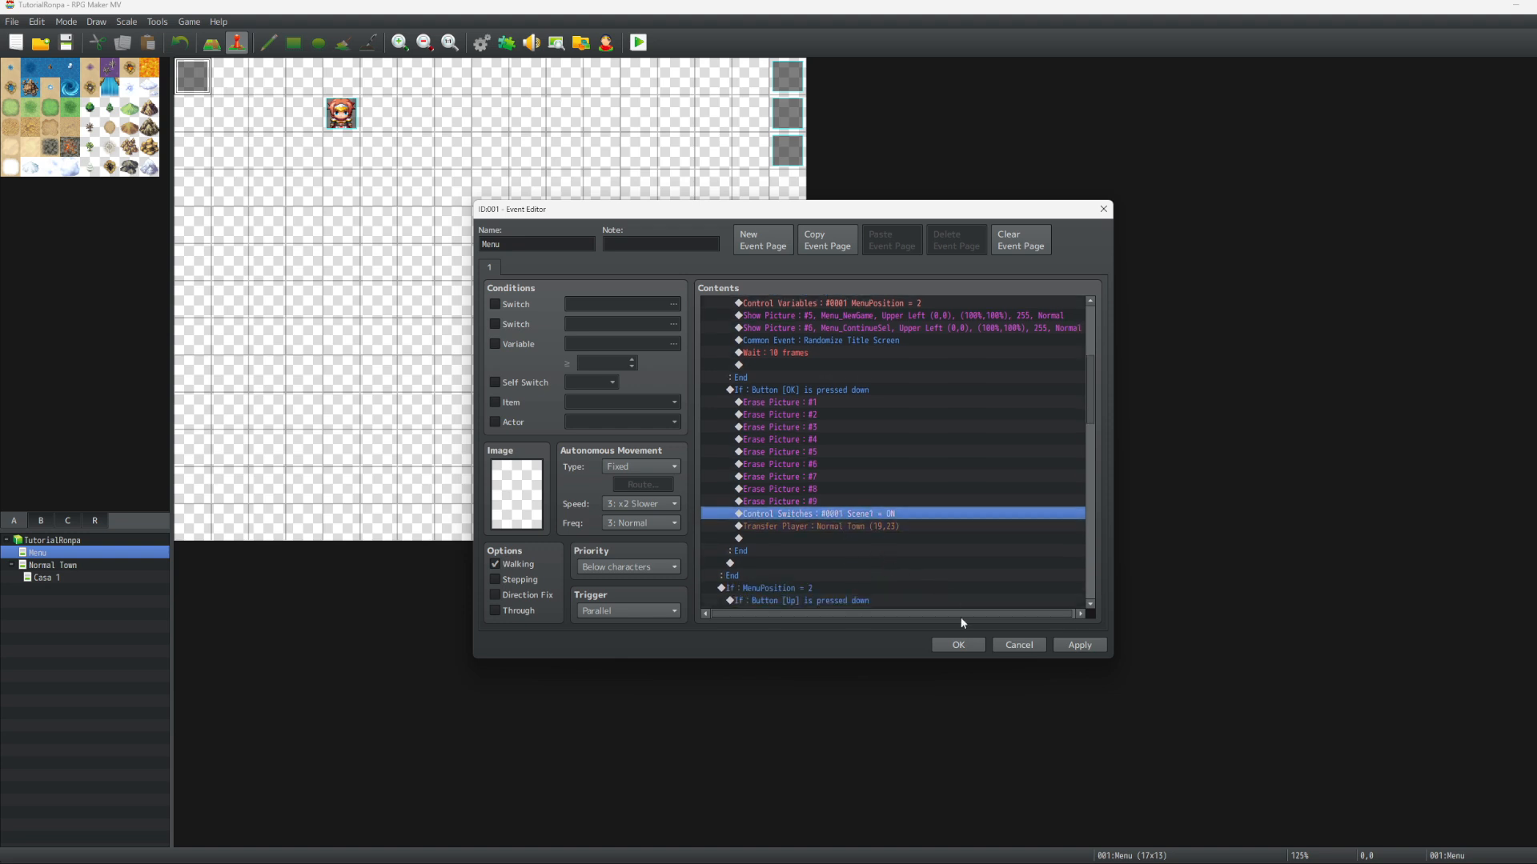
{"action": "left_click", "coordinate": [1080, 644]}
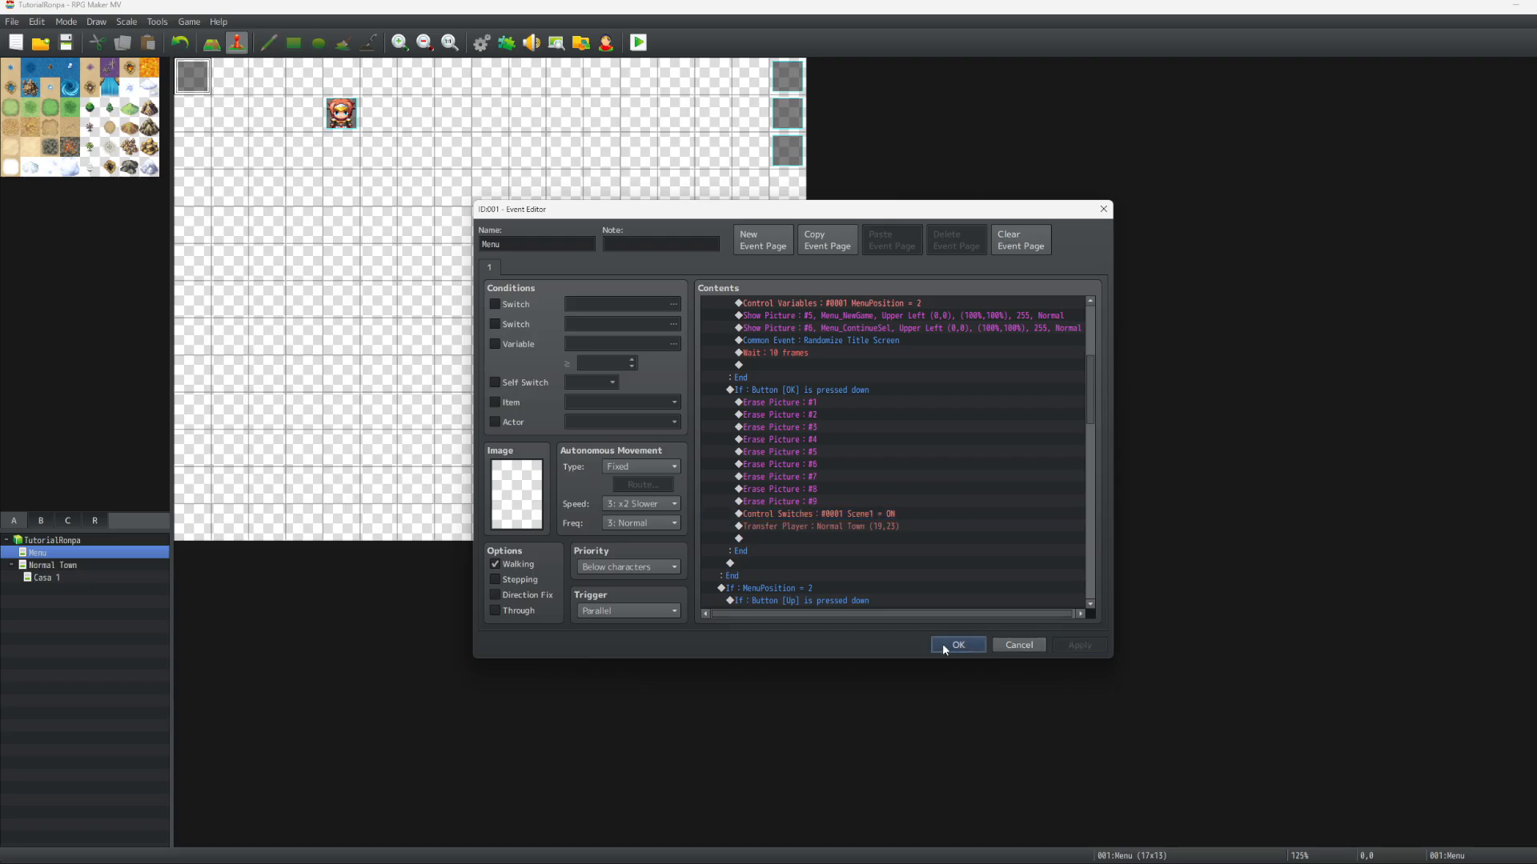
{"action": "left_click", "coordinate": [945, 646]}
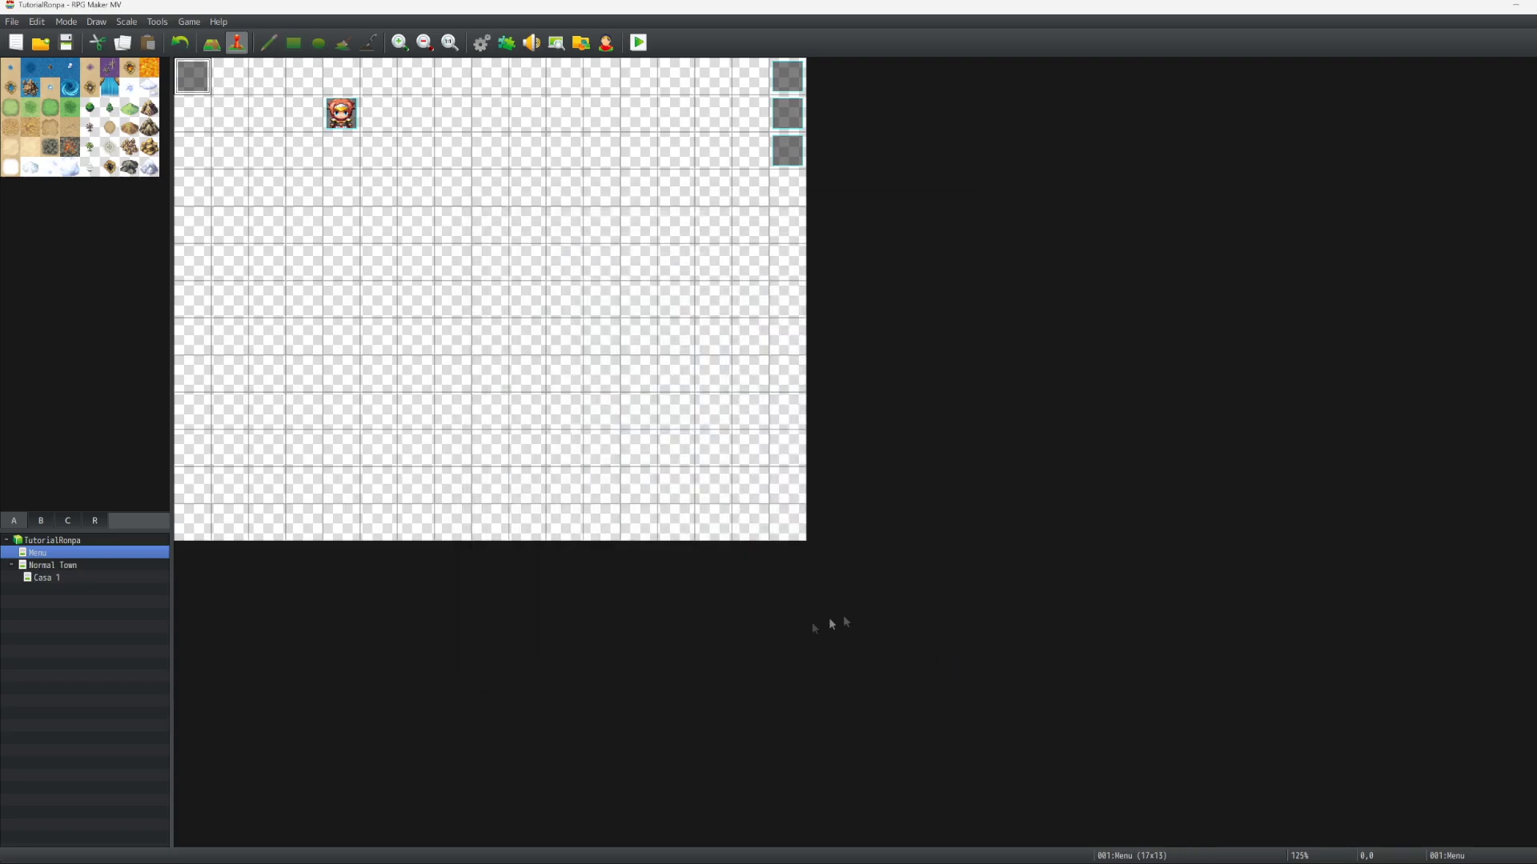
Create a new event named Scene1 on tile 1,0 of the Normal Town map
{"action": "left_click", "coordinate": [71, 563]}
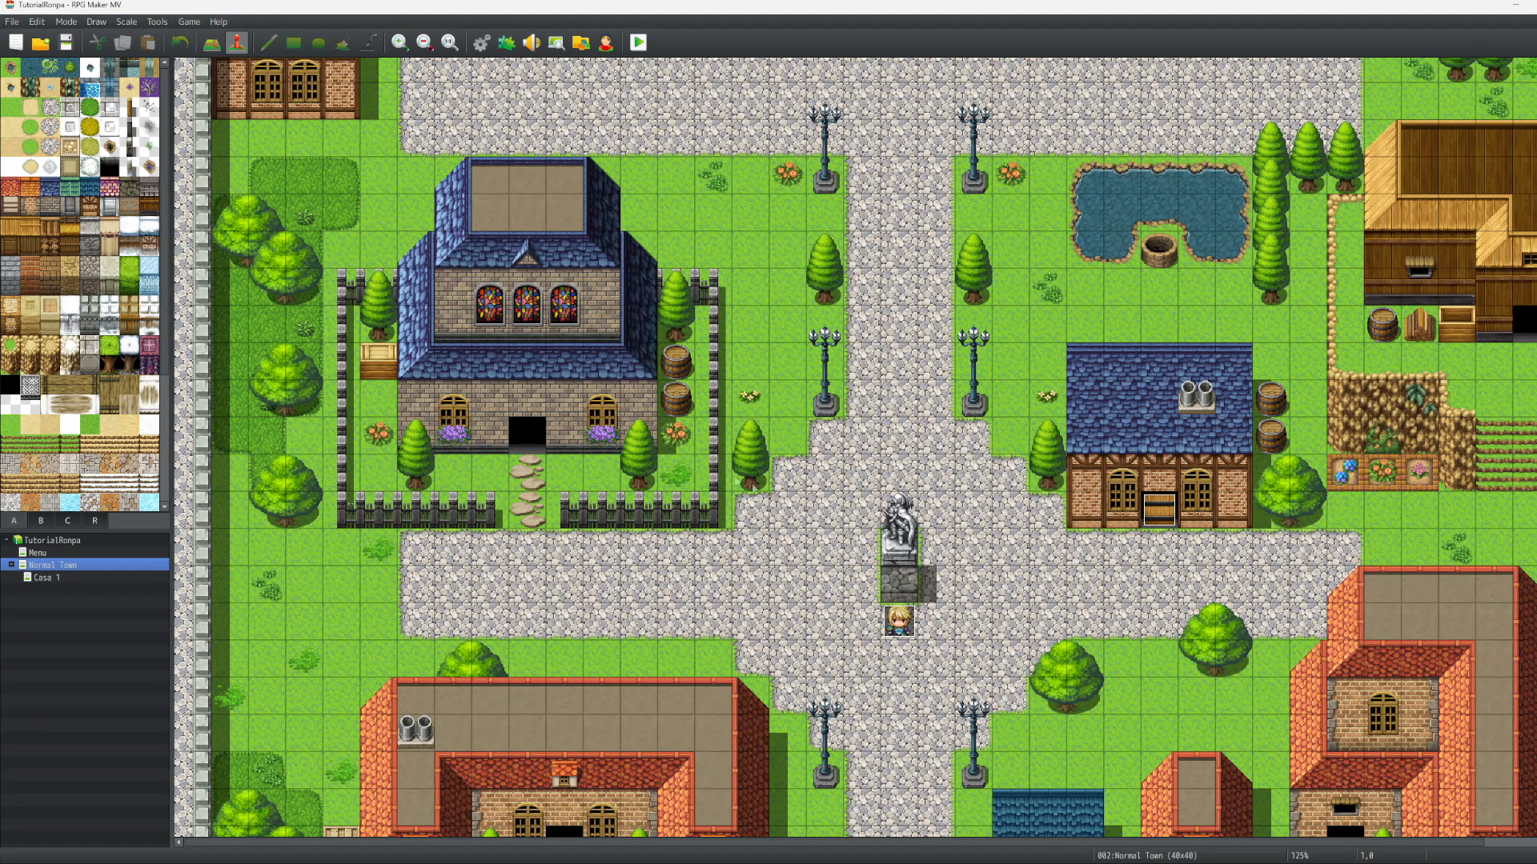
{"action": "scroll", "coordinate": [507, 382], "scroll_direction": "up", "scroll_amount": 5}
{"action": "scroll", "coordinate": [507, 382], "scroll_direction": "up", "scroll_amount": 1}
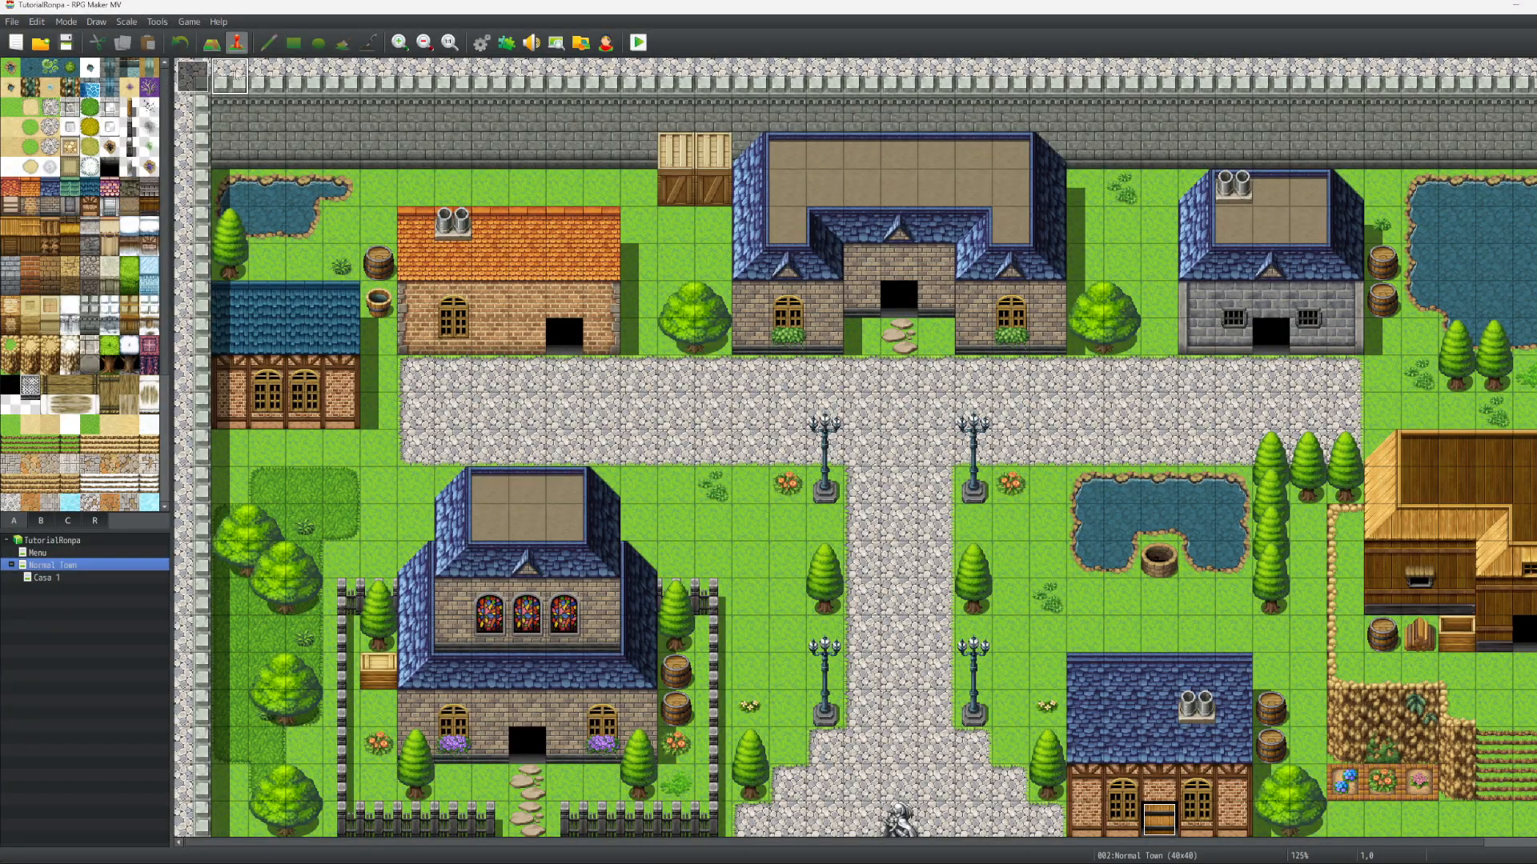
{"action": "double_click", "coordinate": [231, 77]}
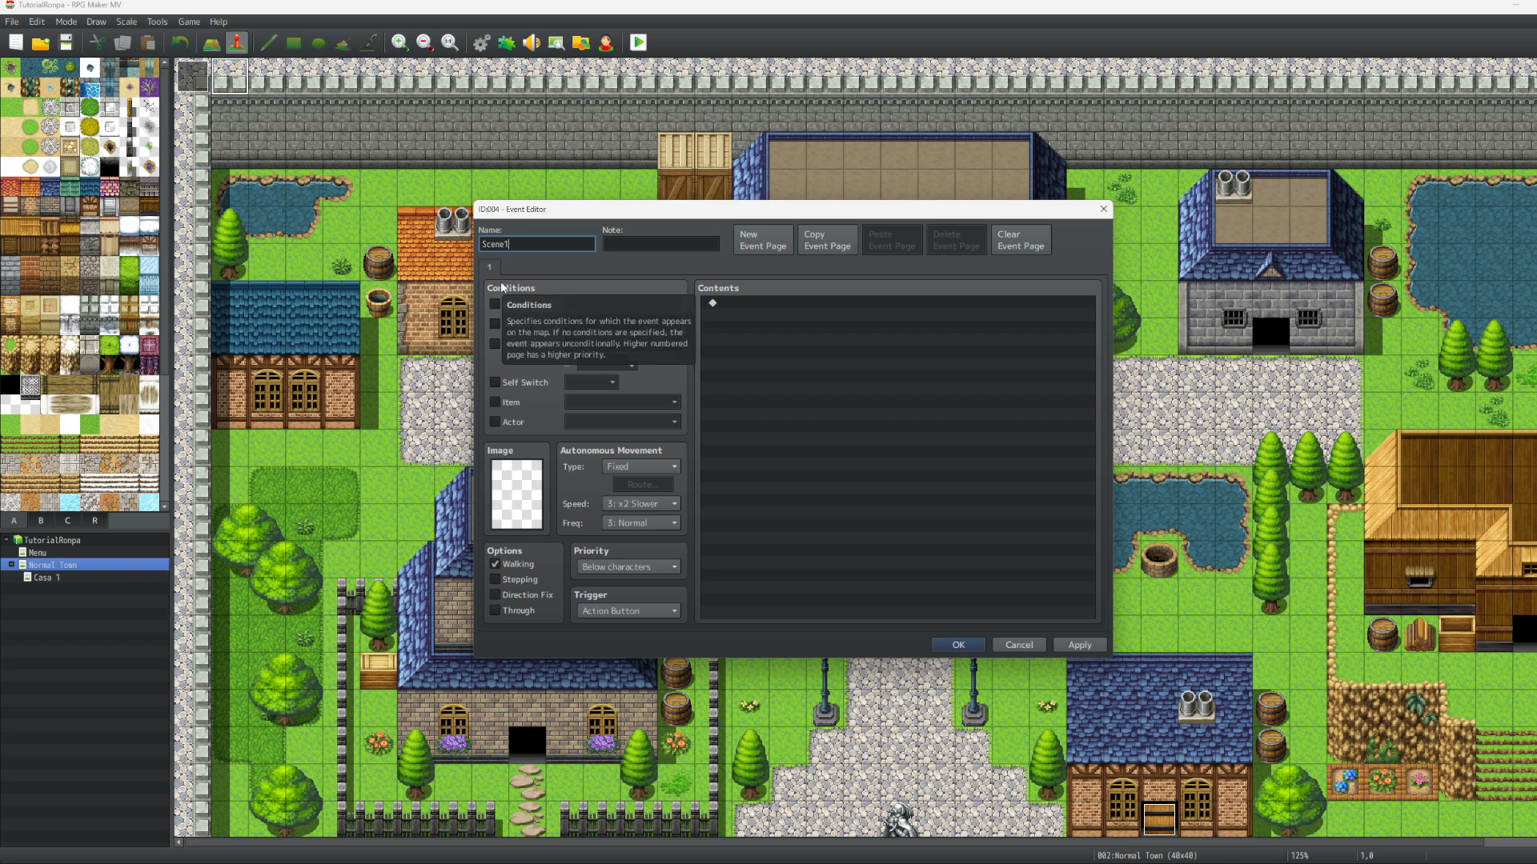
Make the Scene1 event depend on switch 0001 Scene1 and set its trigger to Parallel
{"action": "left_click", "coordinate": [496, 303]}
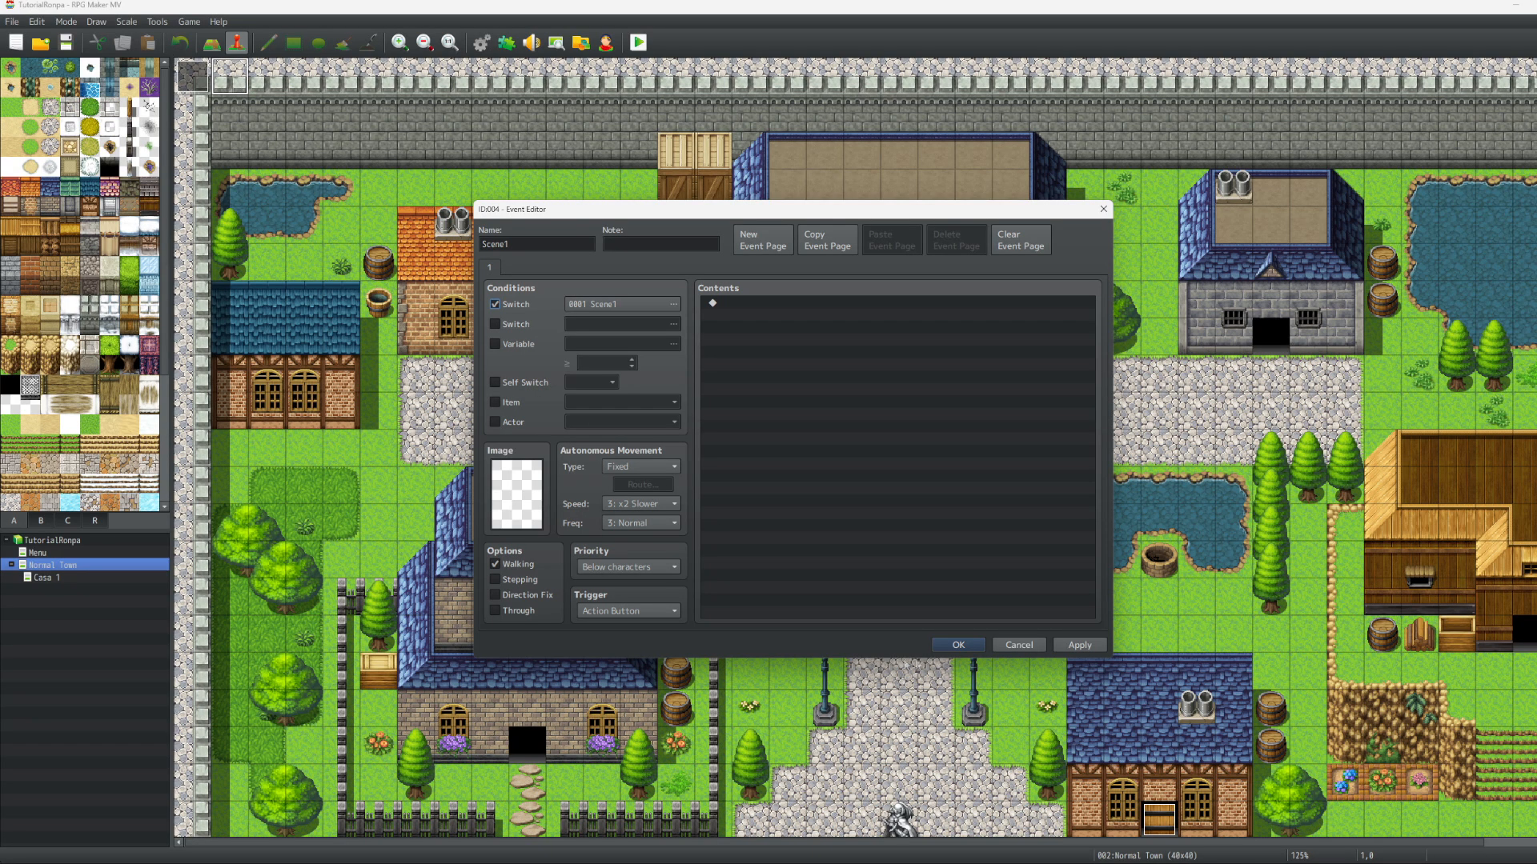
{"action": "left_click", "coordinate": [607, 613]}
{"action": "left_click", "coordinate": [623, 686]}
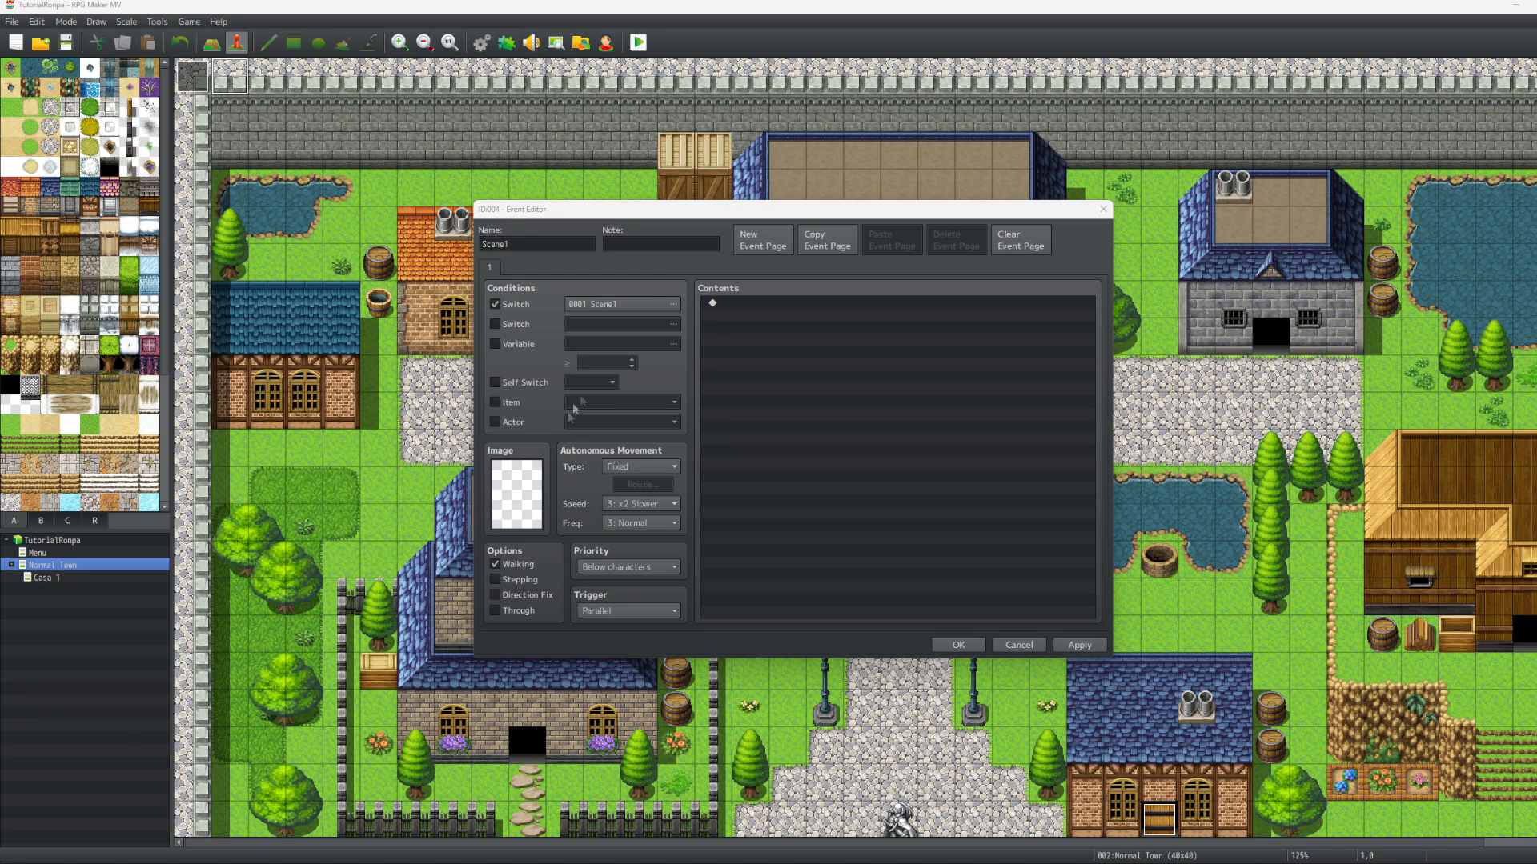
Add an empty Show Text command with a transparent background to the event's contents
{"action": "double_click", "coordinate": [761, 304]}
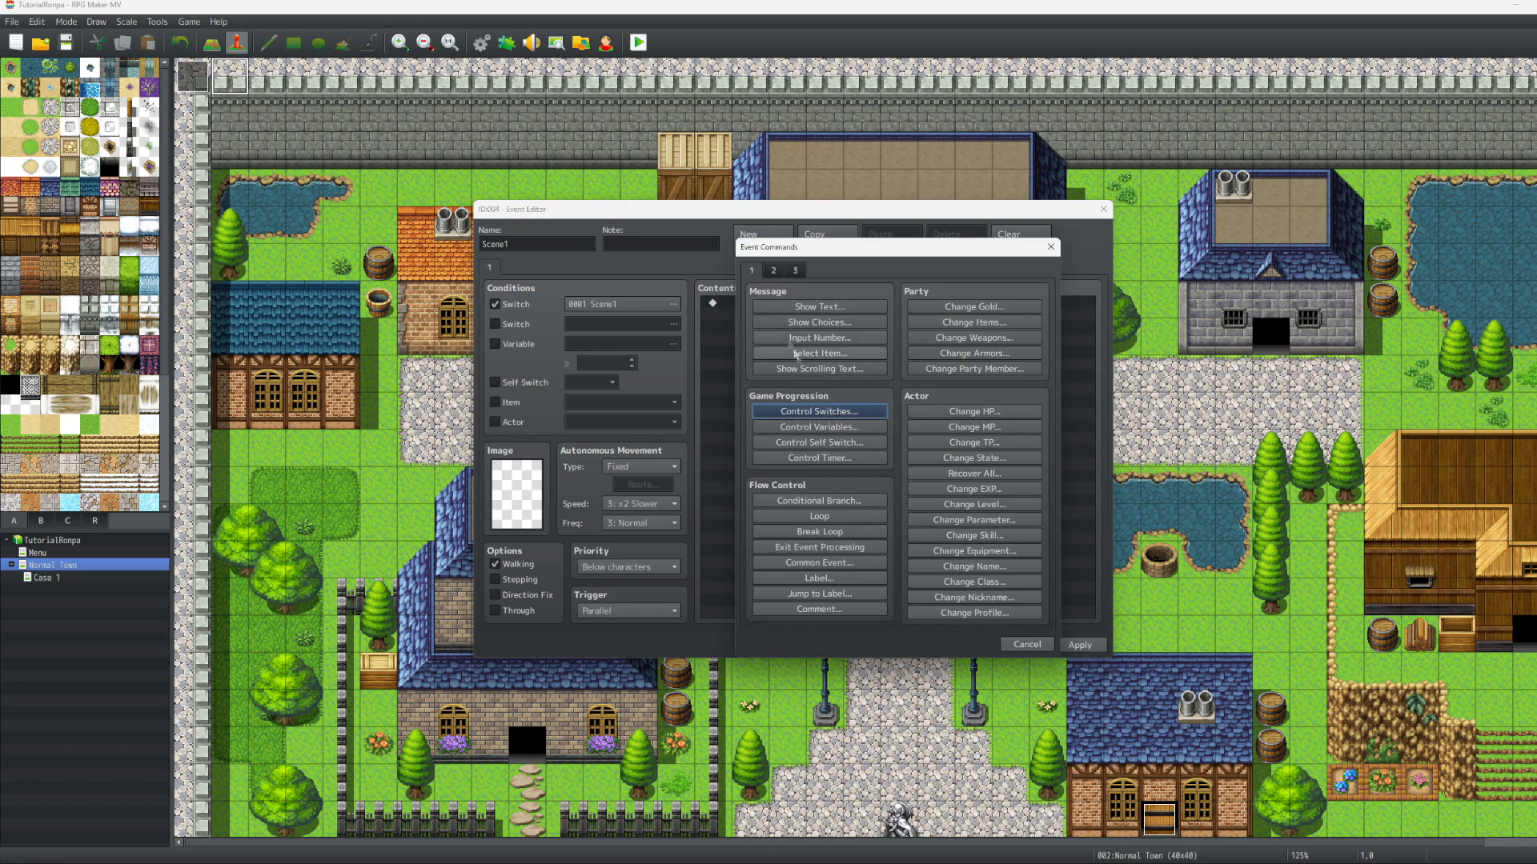
{"action": "left_click", "coordinate": [817, 311]}
{"action": "left_click", "coordinate": [820, 483]}
{"action": "left_click", "coordinate": [818, 526]}
{"action": "left_click", "coordinate": [979, 514]}
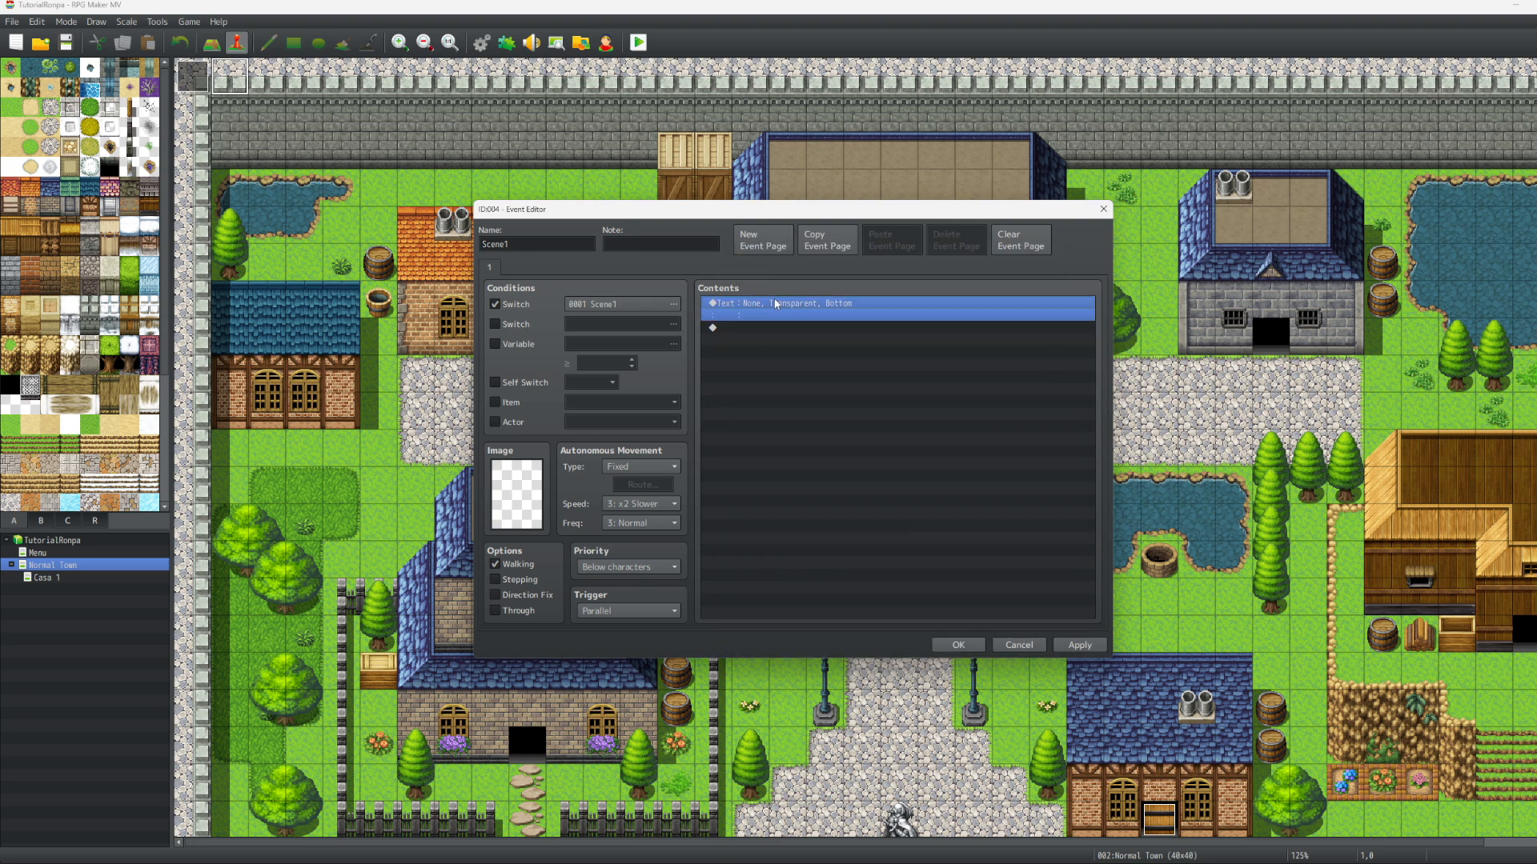
Copy the empty transparent text command and paste it 12 times in the event's contents
{"action": "key", "text": "ctrl+c"}
{"action": "key", "text": "ctrl+v"}
{"action": "key", "text": "ctrl+v"}
{"action": "key", "text": "ctrl+v"}
{"action": "key", "text": "ctrl+v"}
{"action": "key", "text": "ctrl+v"}
{"action": "key", "text": "ctrl+v"}
{"action": "key", "text": "ctrl+v"}
{"action": "key", "text": "ctrl+v"}
{"action": "key", "text": "ctrl+v"}
{"action": "key", "text": "ctrl+v"}
{"action": "key", "text": "ctrl+v"}
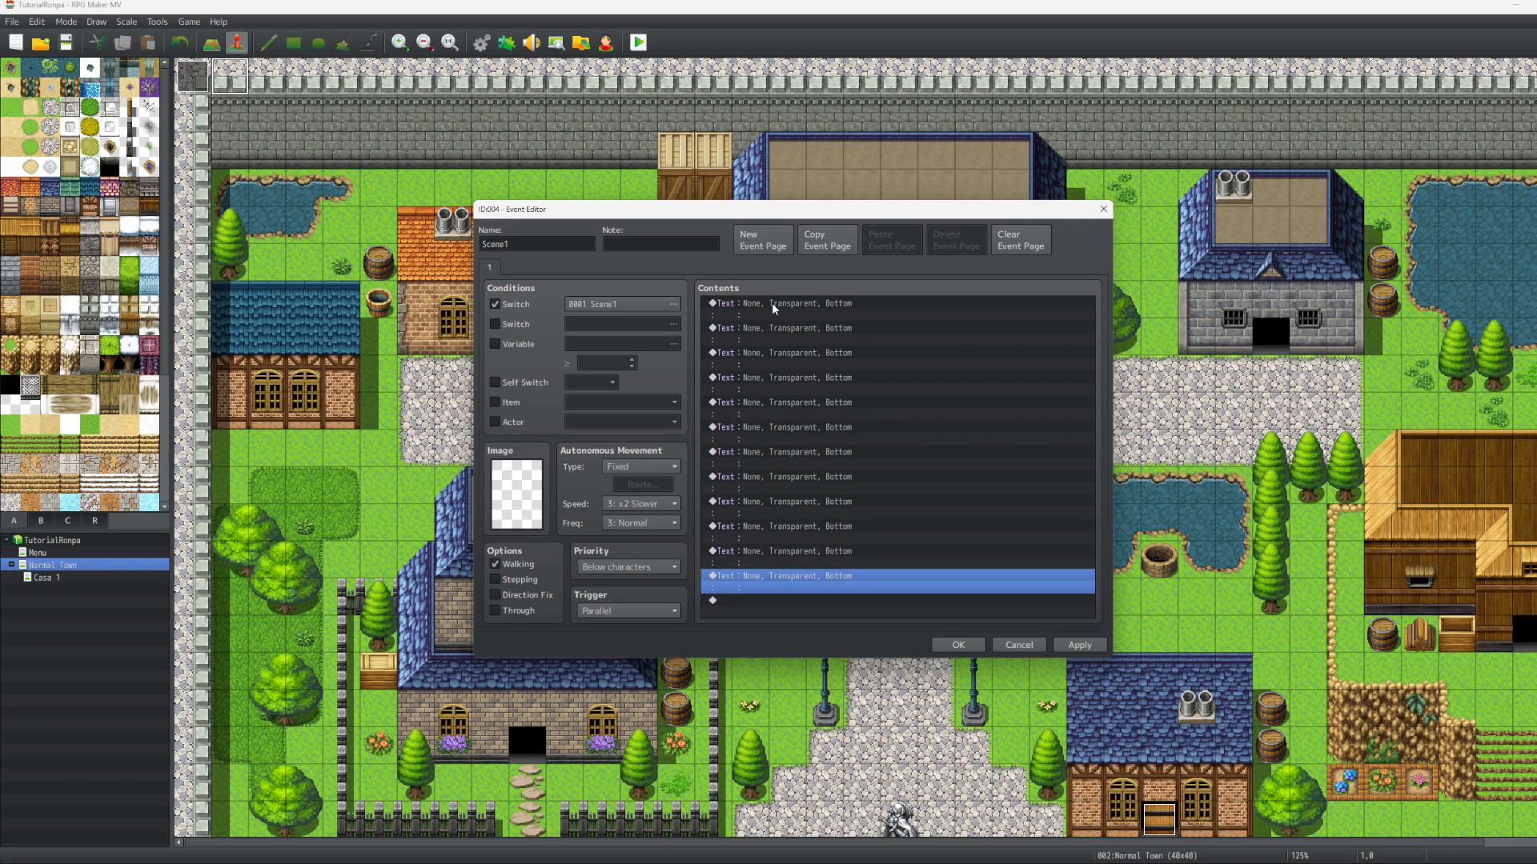
{"action": "key", "text": "ctrl+v"}
Insert a Tint Screen command before the first text, with red, green and blue at -255 and a duration of 1 frame
{"action": "left_click", "coordinate": [765, 305]}
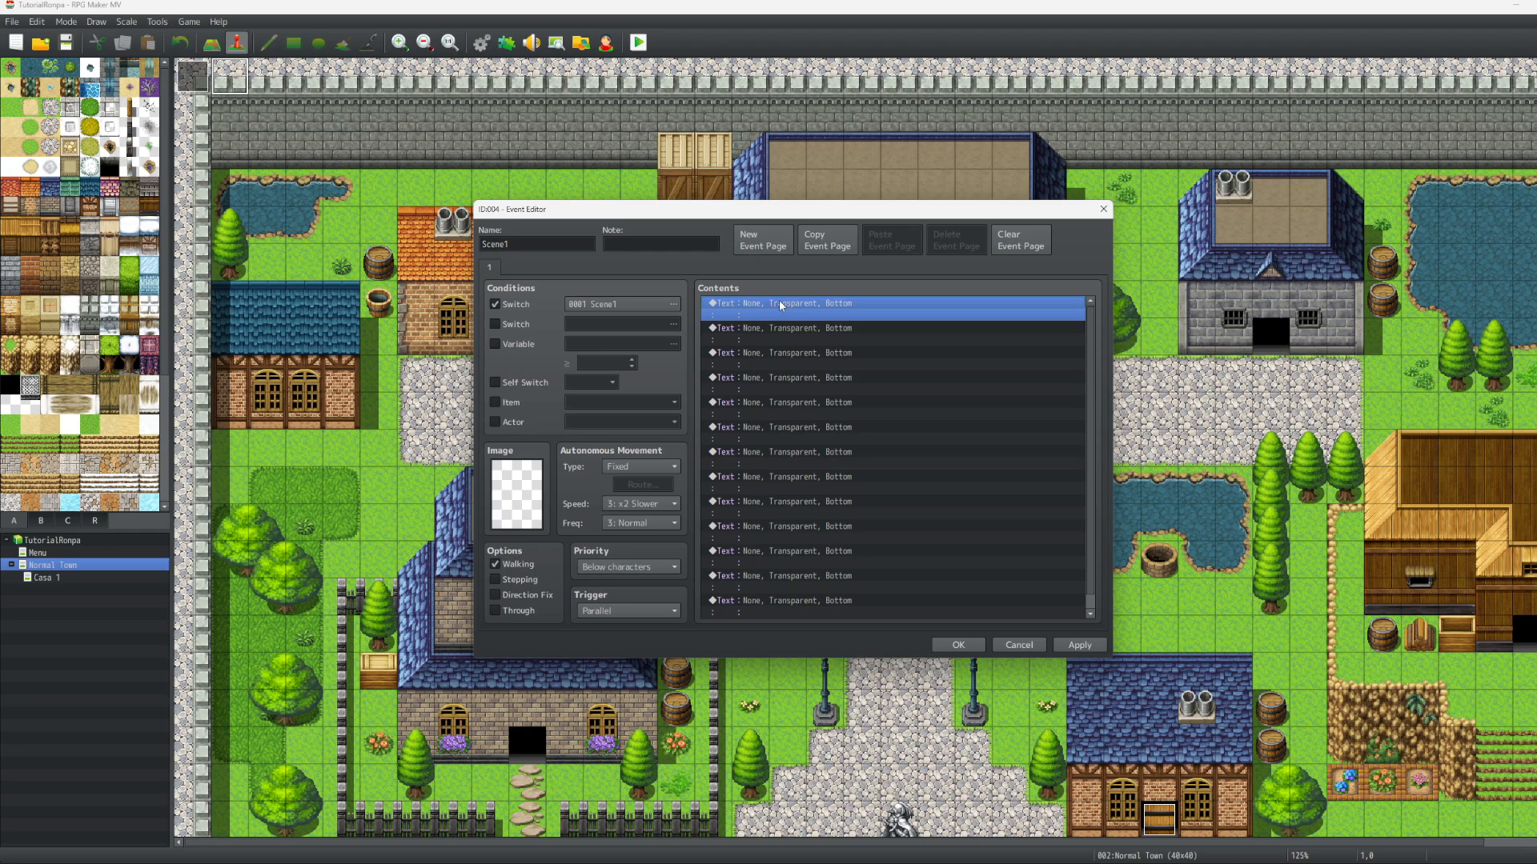
{"action": "key", "text": "Insert"}
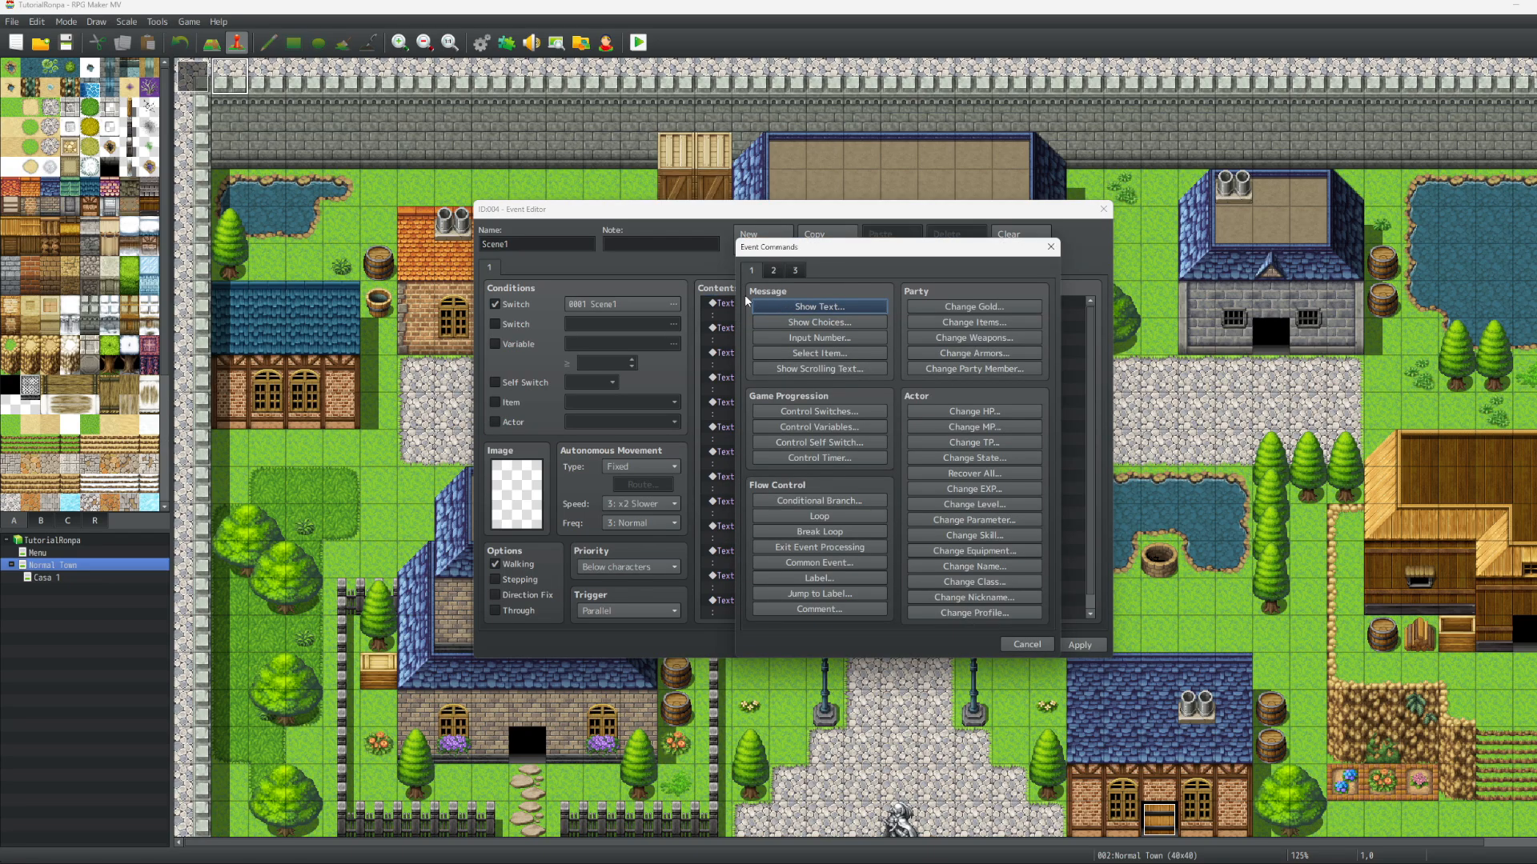
{"action": "left_click", "coordinate": [776, 271]}
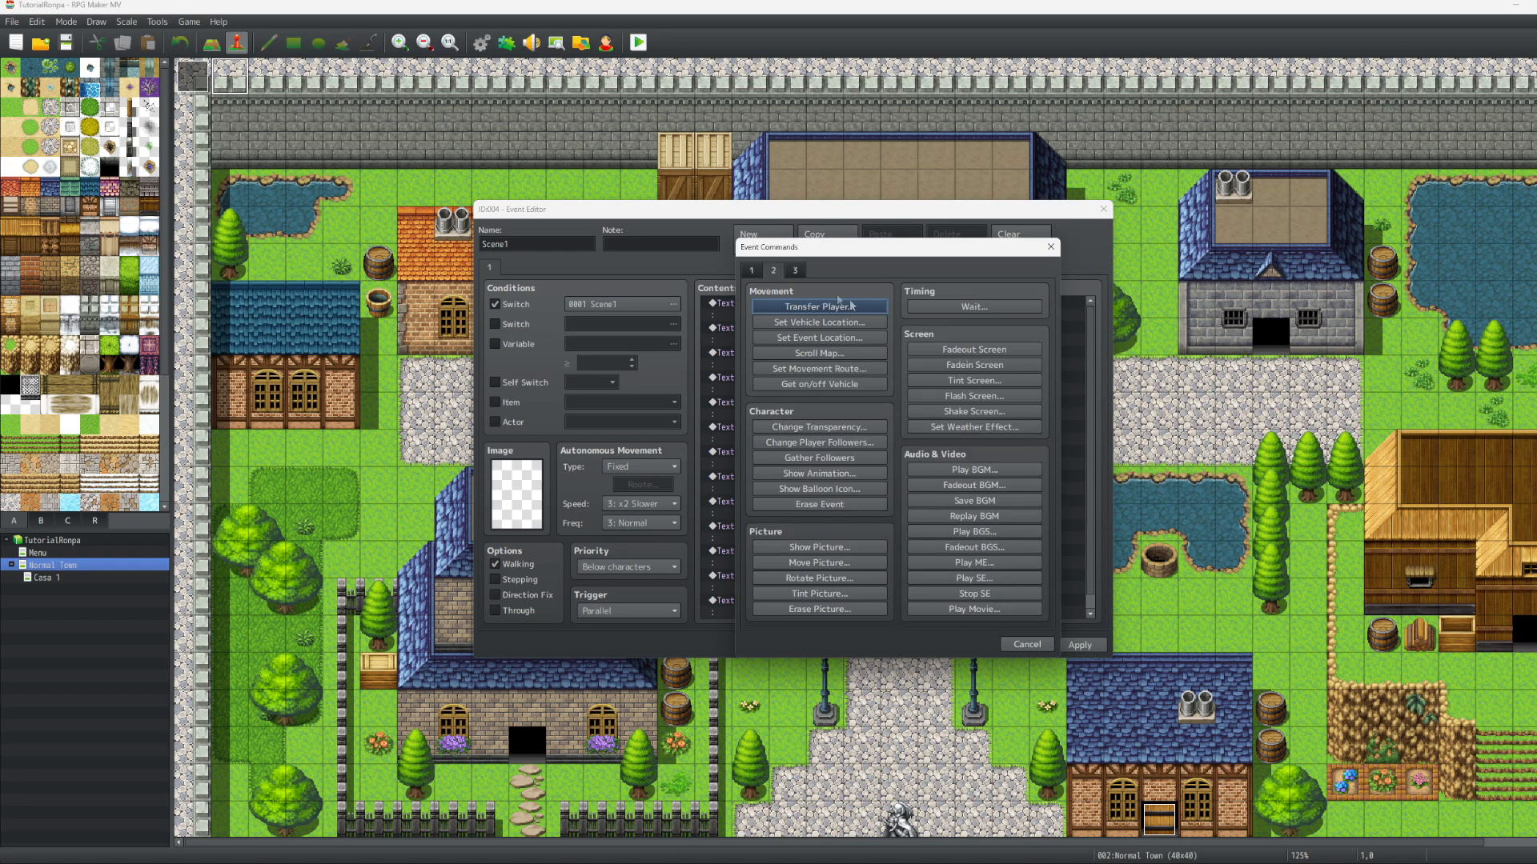
{"action": "left_click", "coordinate": [958, 383]}
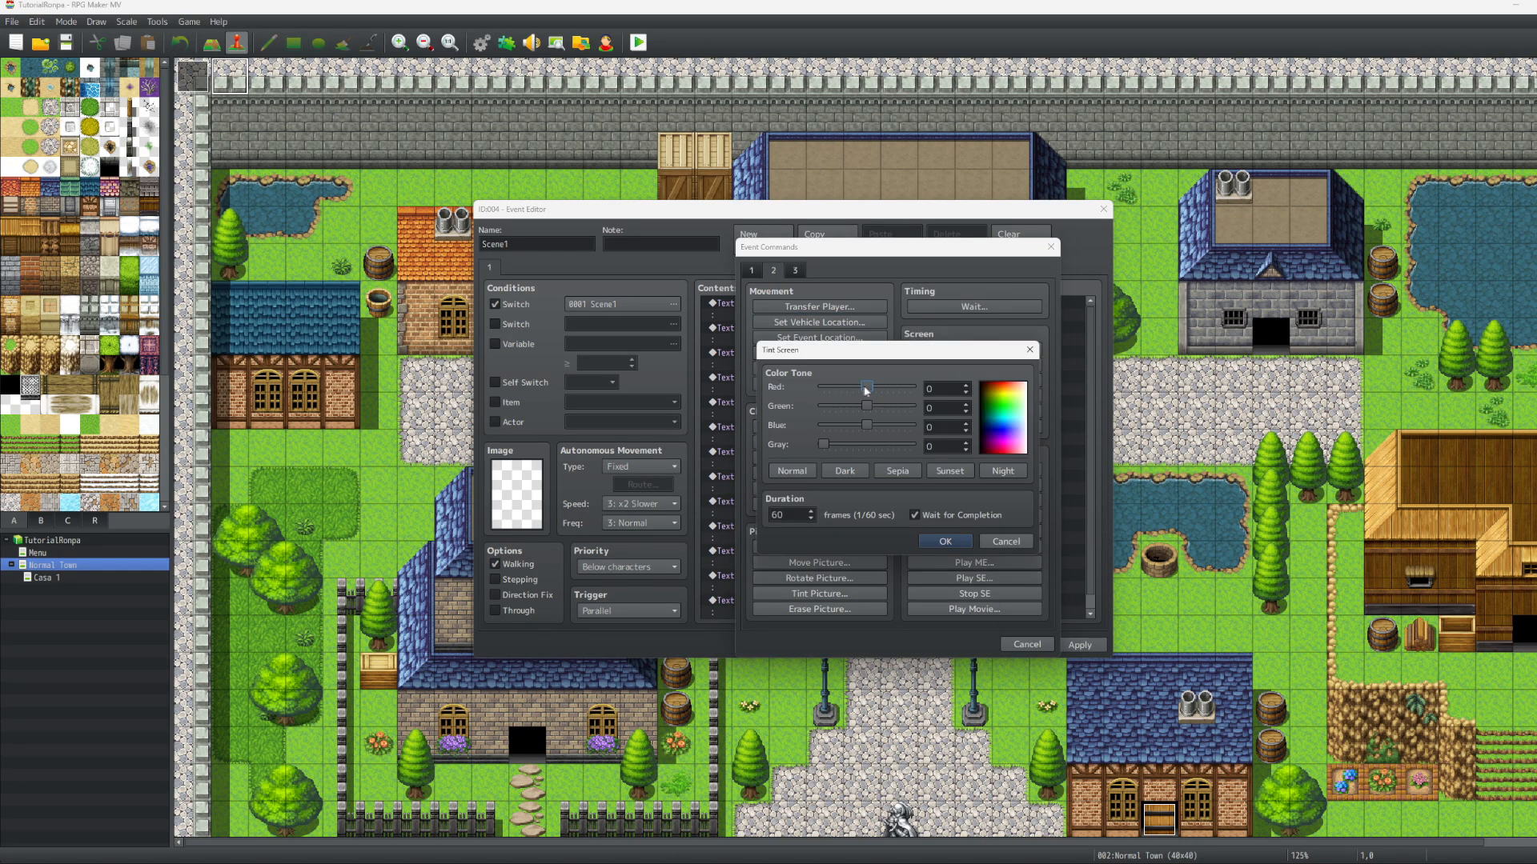
{"action": "left_click_drag", "start_coordinate": [866, 387], "coordinate": [761, 388]}
{"action": "left_click_drag", "start_coordinate": [865, 404], "coordinate": [804, 425]}
{"action": "double_click", "coordinate": [778, 514]}
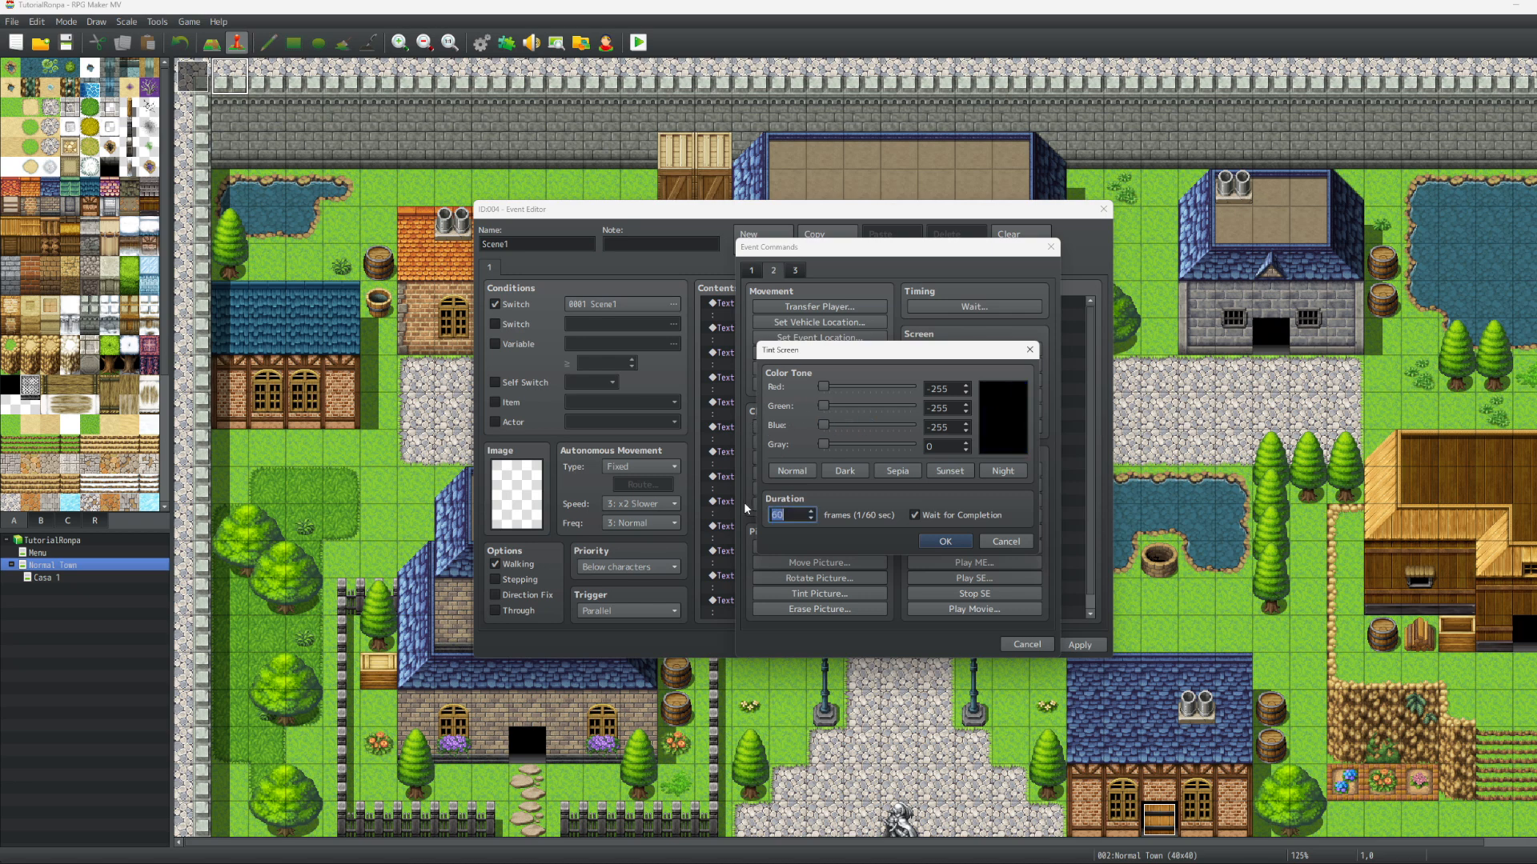
{"action": "type", "text": "1"}
{"action": "left_click", "coordinate": [933, 541]}
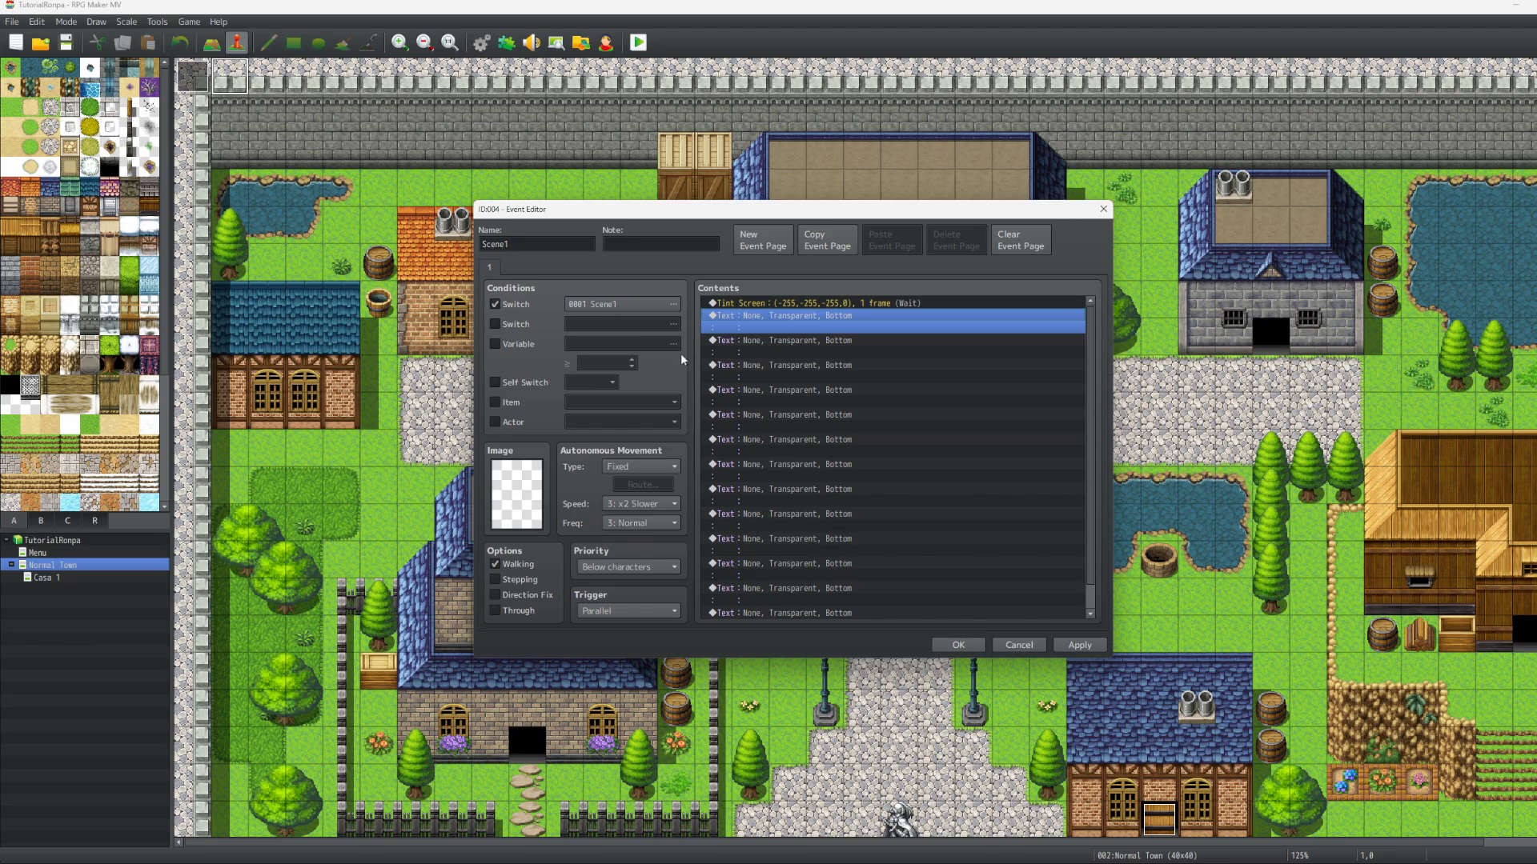
Fill the first two text commands with "\C[3]Welcome to the Tutorialronpa Daily Life tutorial!" and "\C[3]This is our first scene, which will play automatically once the game begins."
{"action": "key", "text": "Return"}
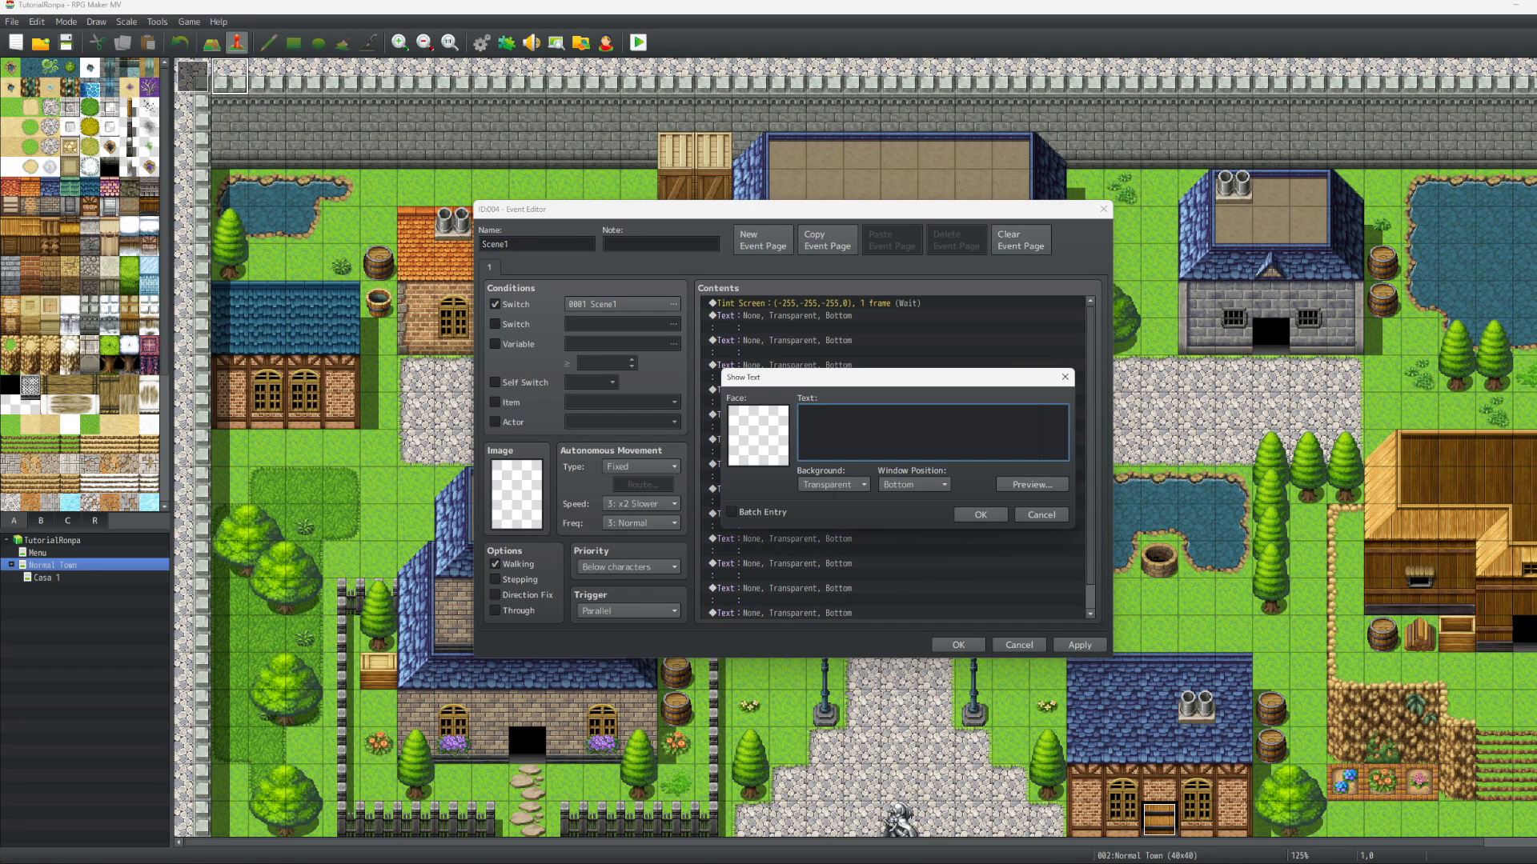
{"action": "left_click", "coordinate": [979, 514]}
{"action": "double_click", "coordinate": [764, 346]}
{"action": "left_click", "coordinate": [930, 424]}
{"action": "type", "text": "\\C[3]This is our first scene, which will play automatically once the game begins."}
{"action": "left_click", "coordinate": [981, 513]}
Fill the third text command with "\C[3]I don't want to drag this too long, so let's get that CG in."
{"action": "double_click", "coordinate": [764, 371]}
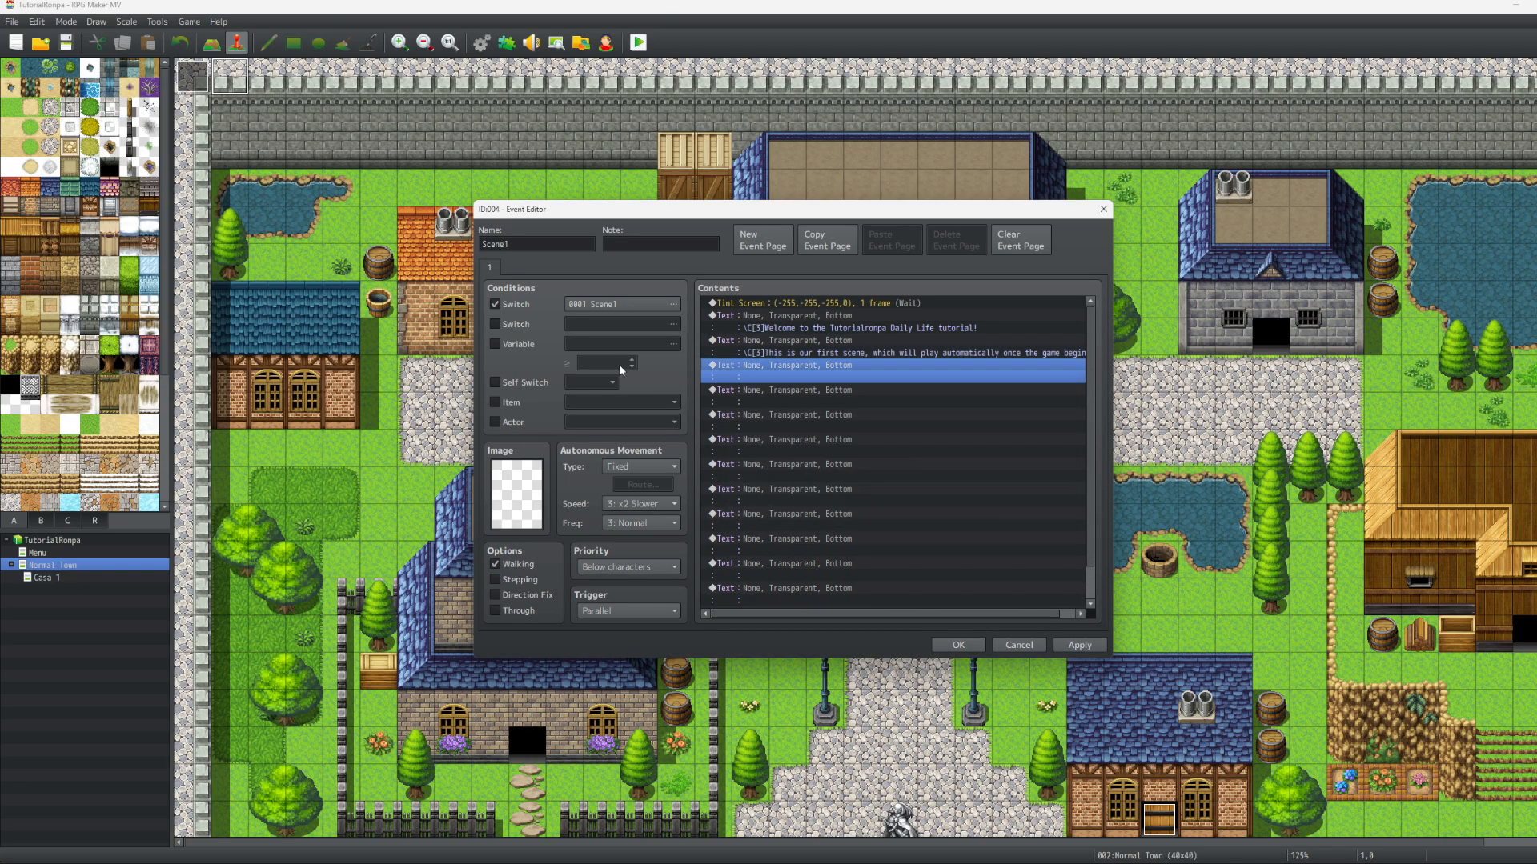
{"action": "left_click", "coordinate": [931, 424]}
{"action": "type", "text": "\\C[3]I don't want to drag this too long, so let's get that CG in."}
{"action": "left_click", "coordinate": [981, 513]}
Insert a Show Picture command before the fourth text, using the image Menu_BG as picture number 1
{"action": "left_click", "coordinate": [800, 397]}
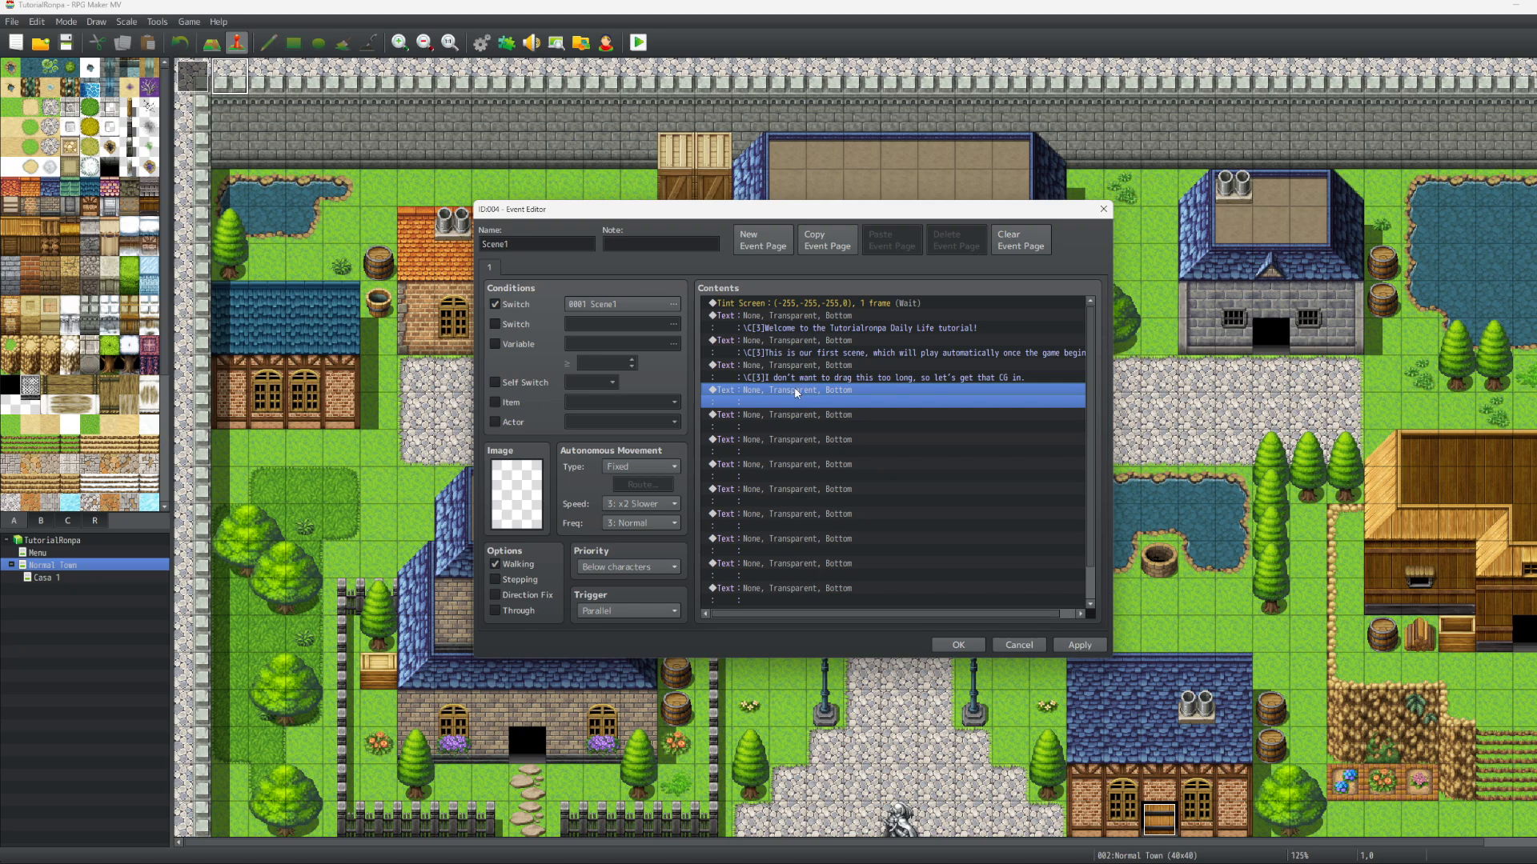
{"action": "key", "text": "Insert"}
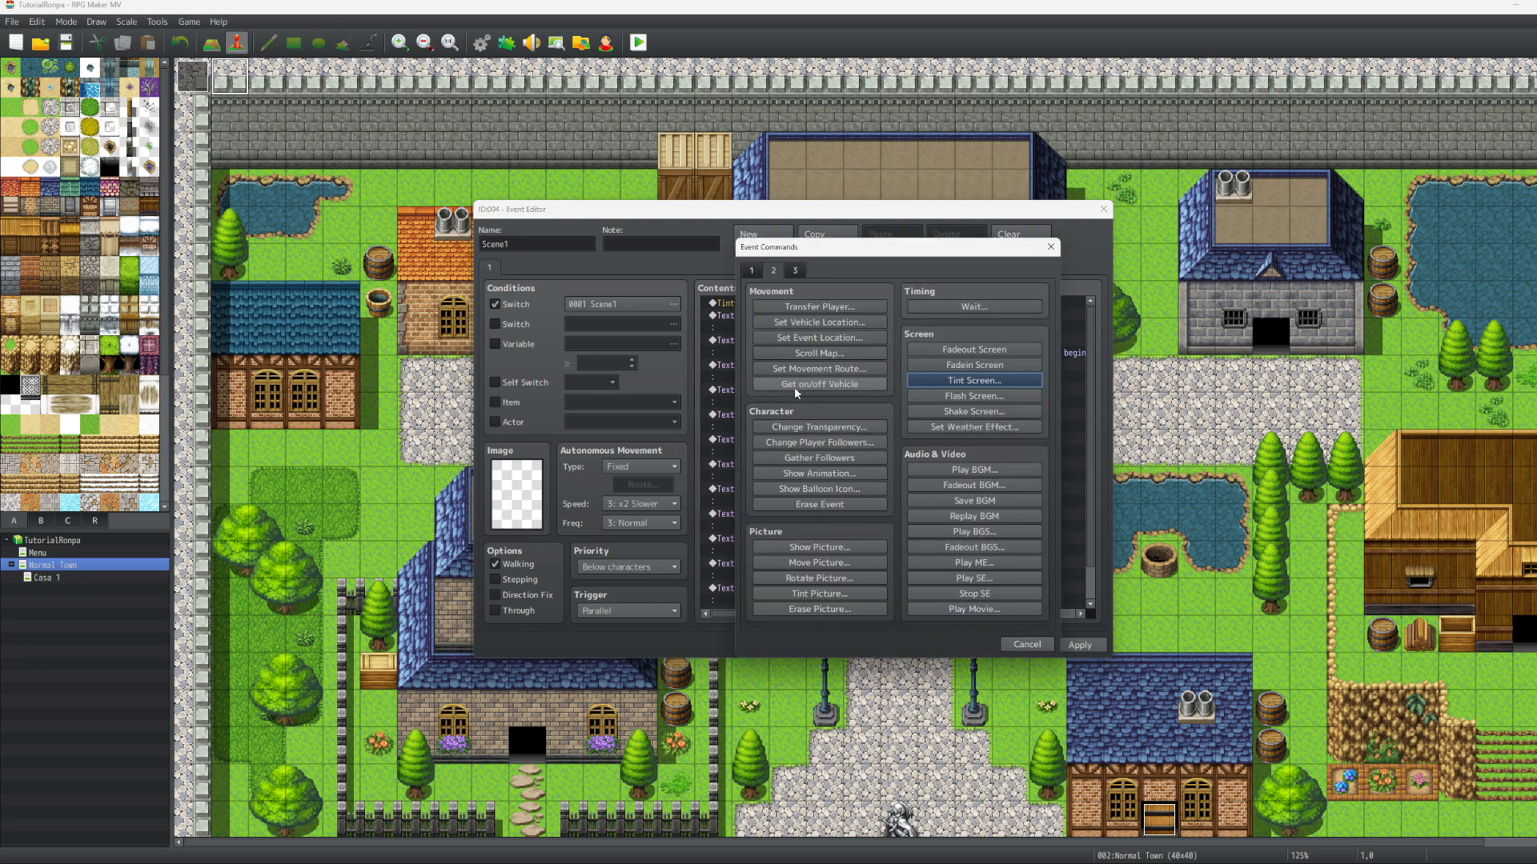
{"action": "left_click", "coordinate": [823, 545]}
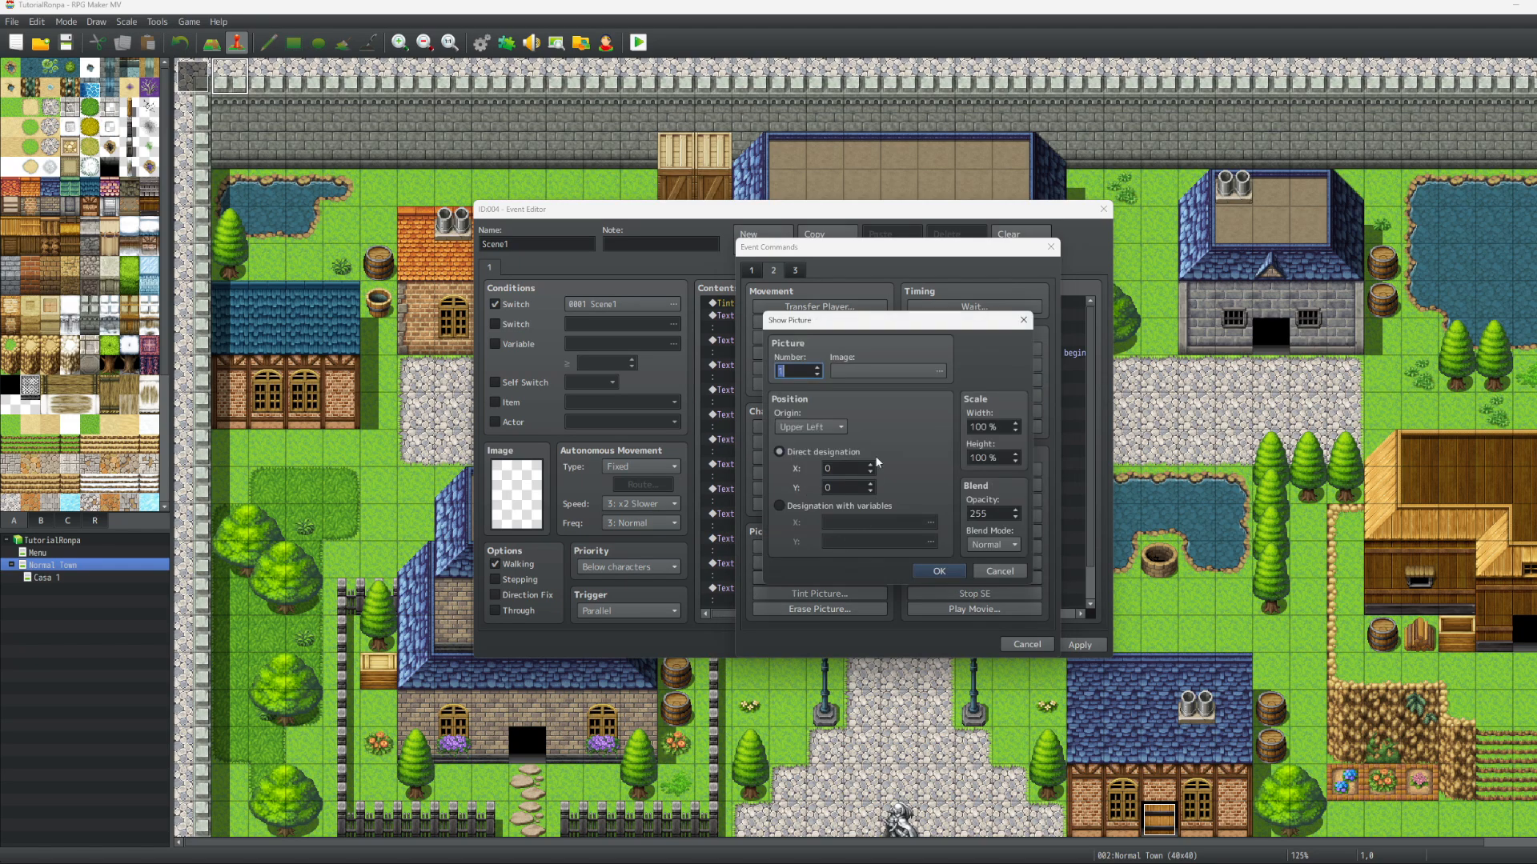
{"action": "left_click", "coordinate": [876, 373]}
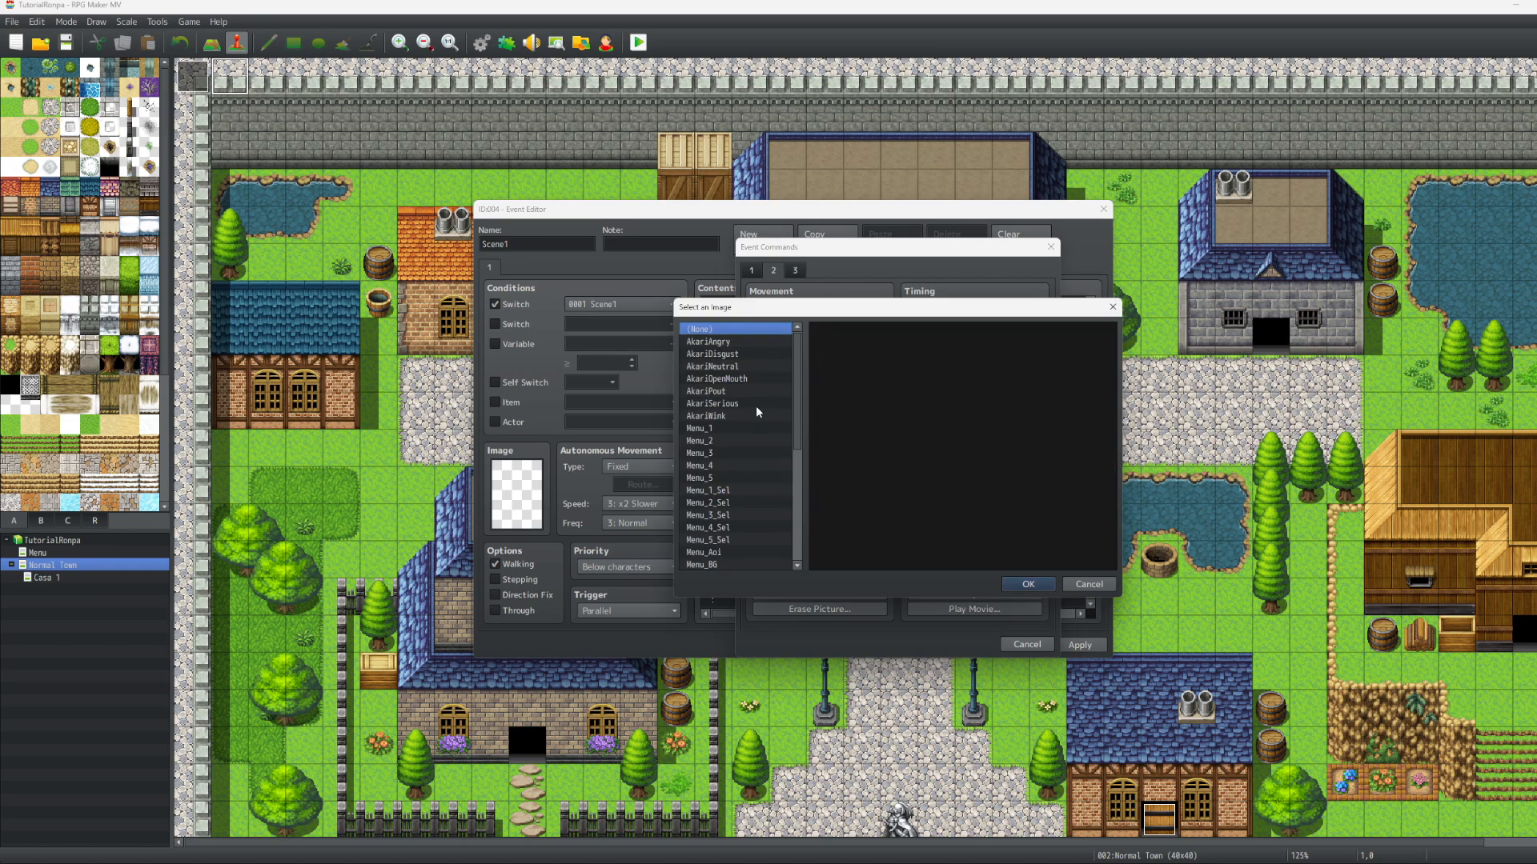
{"action": "scroll", "coordinate": [755, 405], "scroll_direction": "down", "scroll_amount": 1}
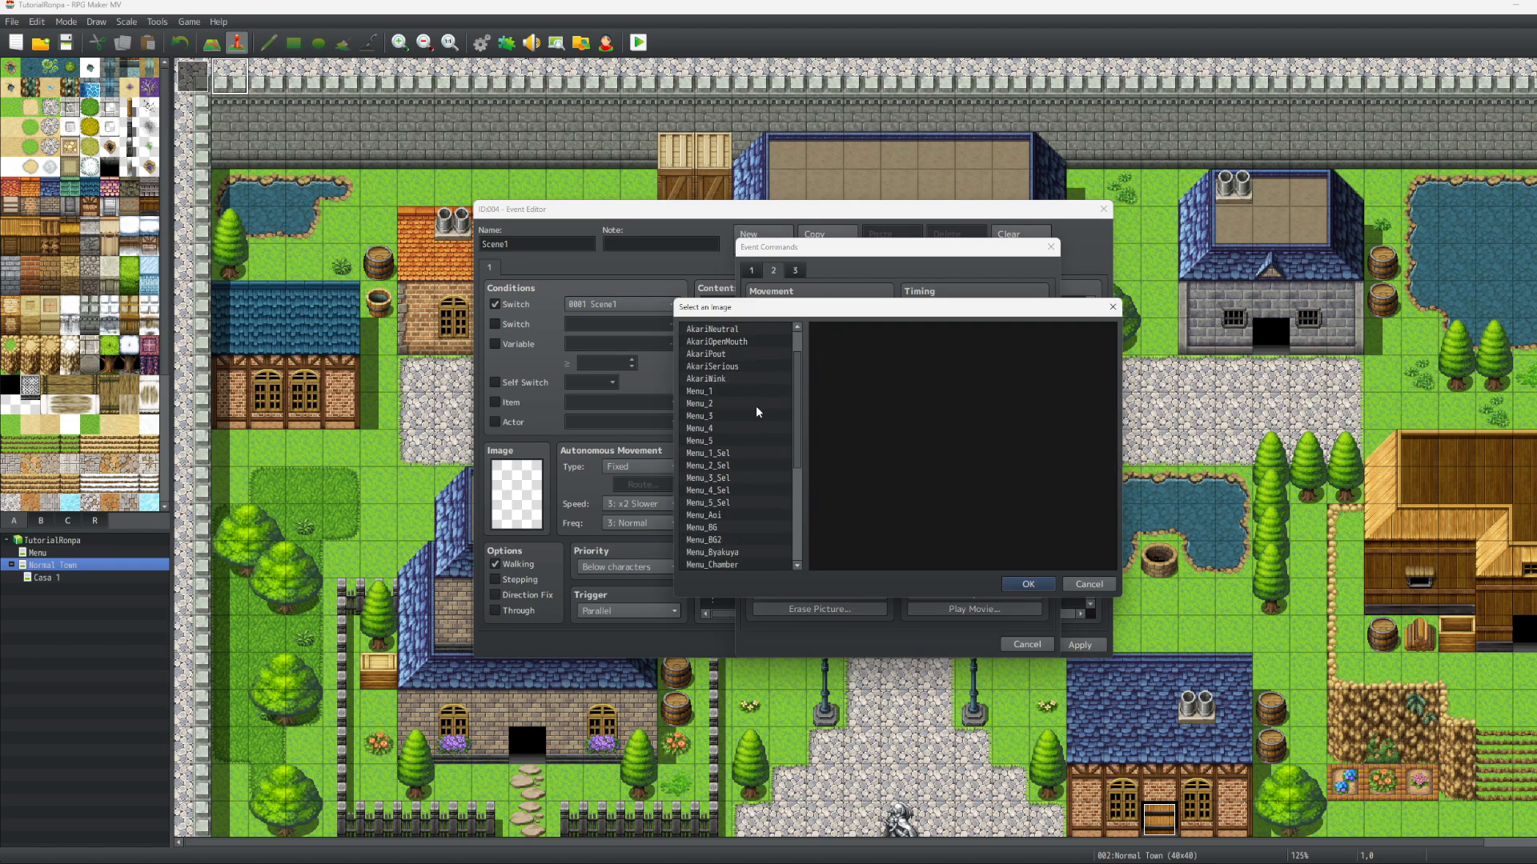
{"action": "left_click", "coordinate": [719, 528]}
{"action": "left_click", "coordinate": [1016, 585]}
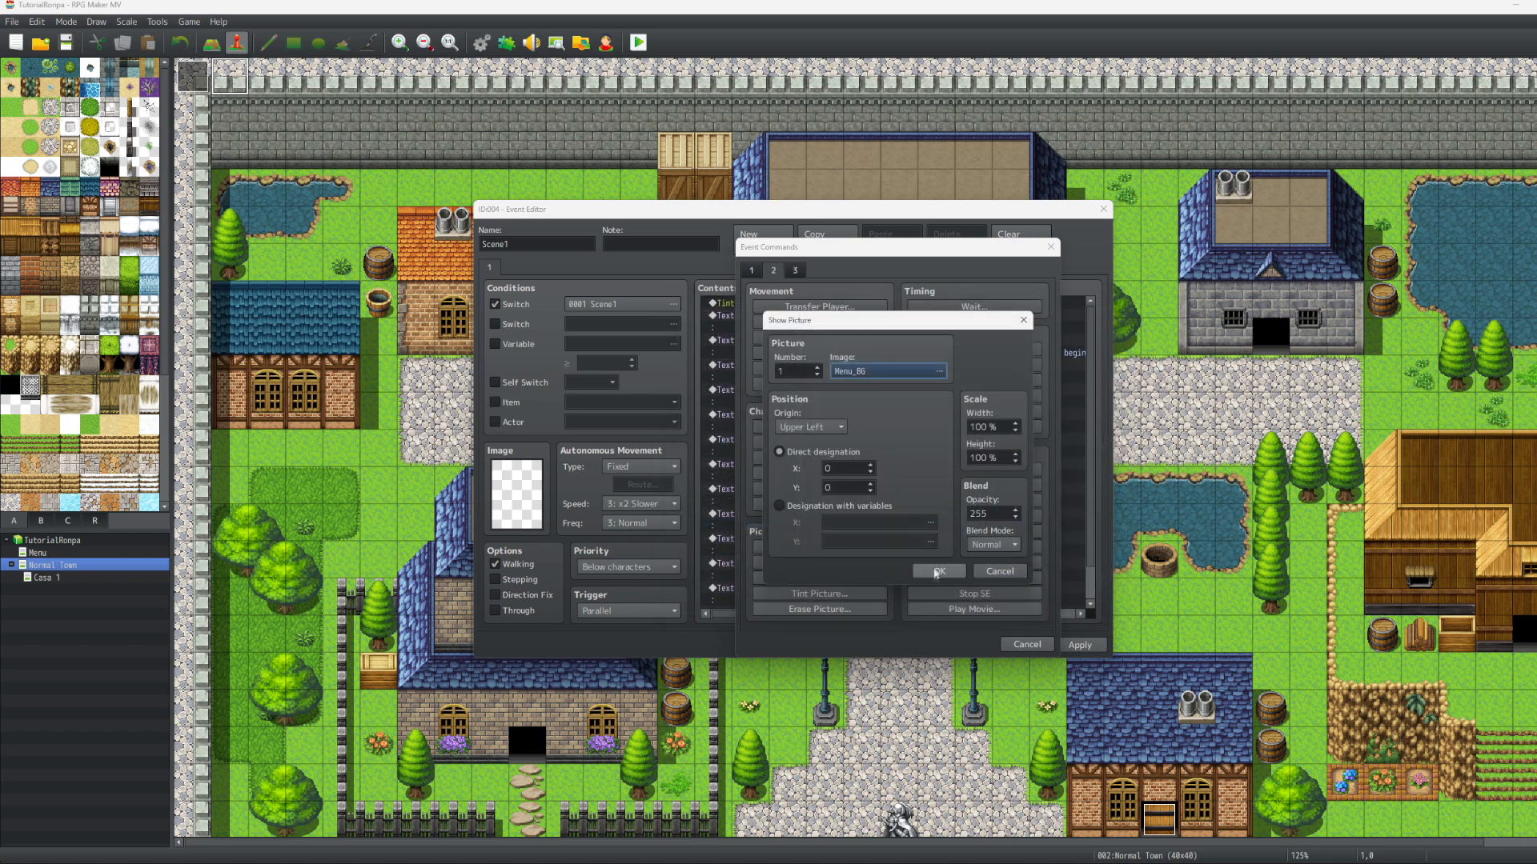
Set the shown picture's opacity to 0 and test the Show Picture command on its own
{"action": "double_click", "coordinate": [996, 515]}
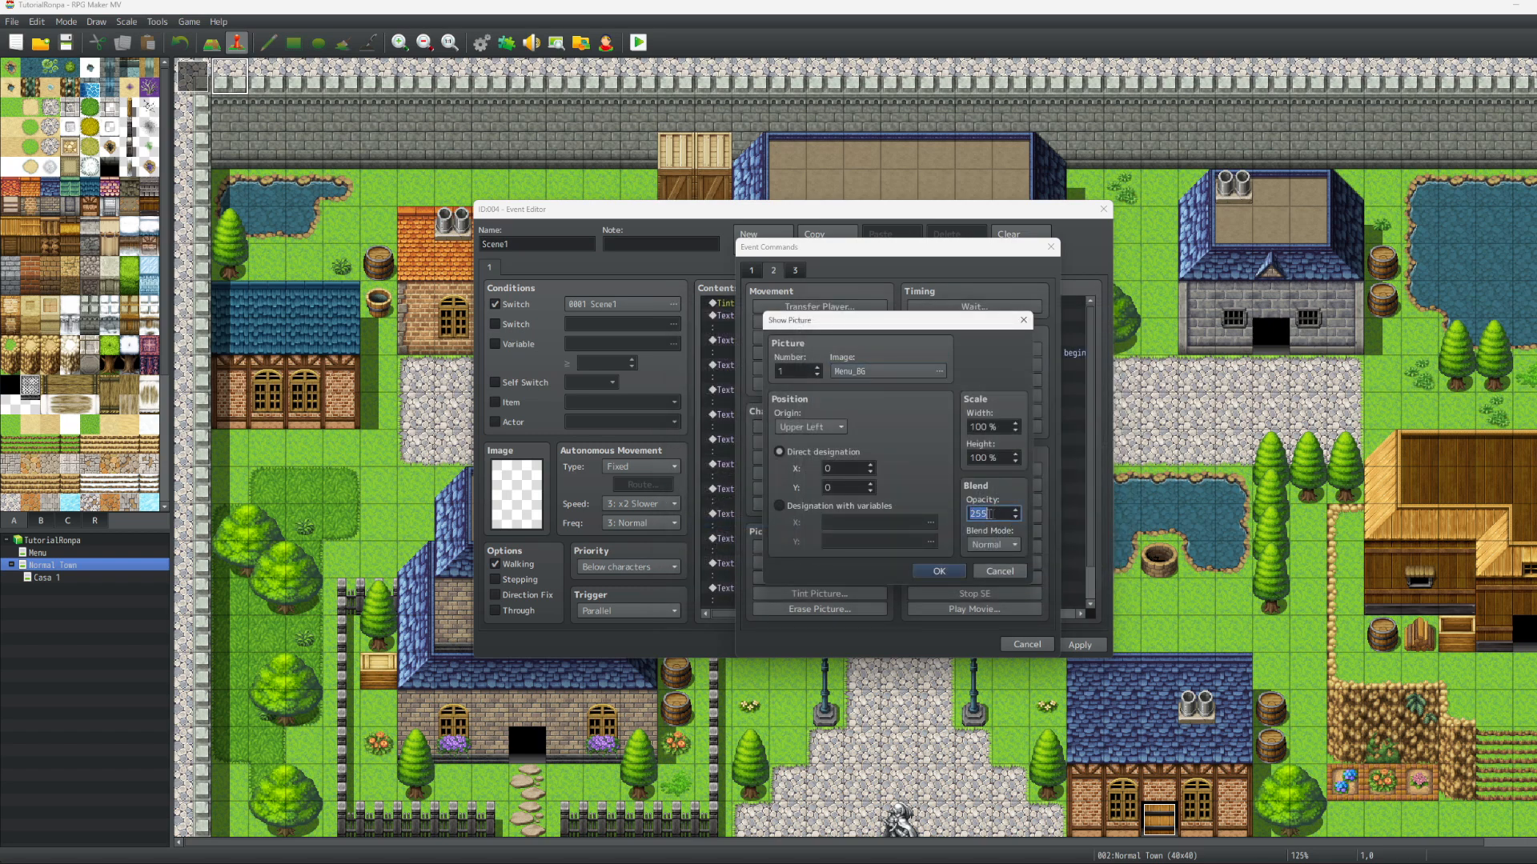
{"action": "type", "text": "0"}
{"action": "left_click", "coordinate": [930, 573]}
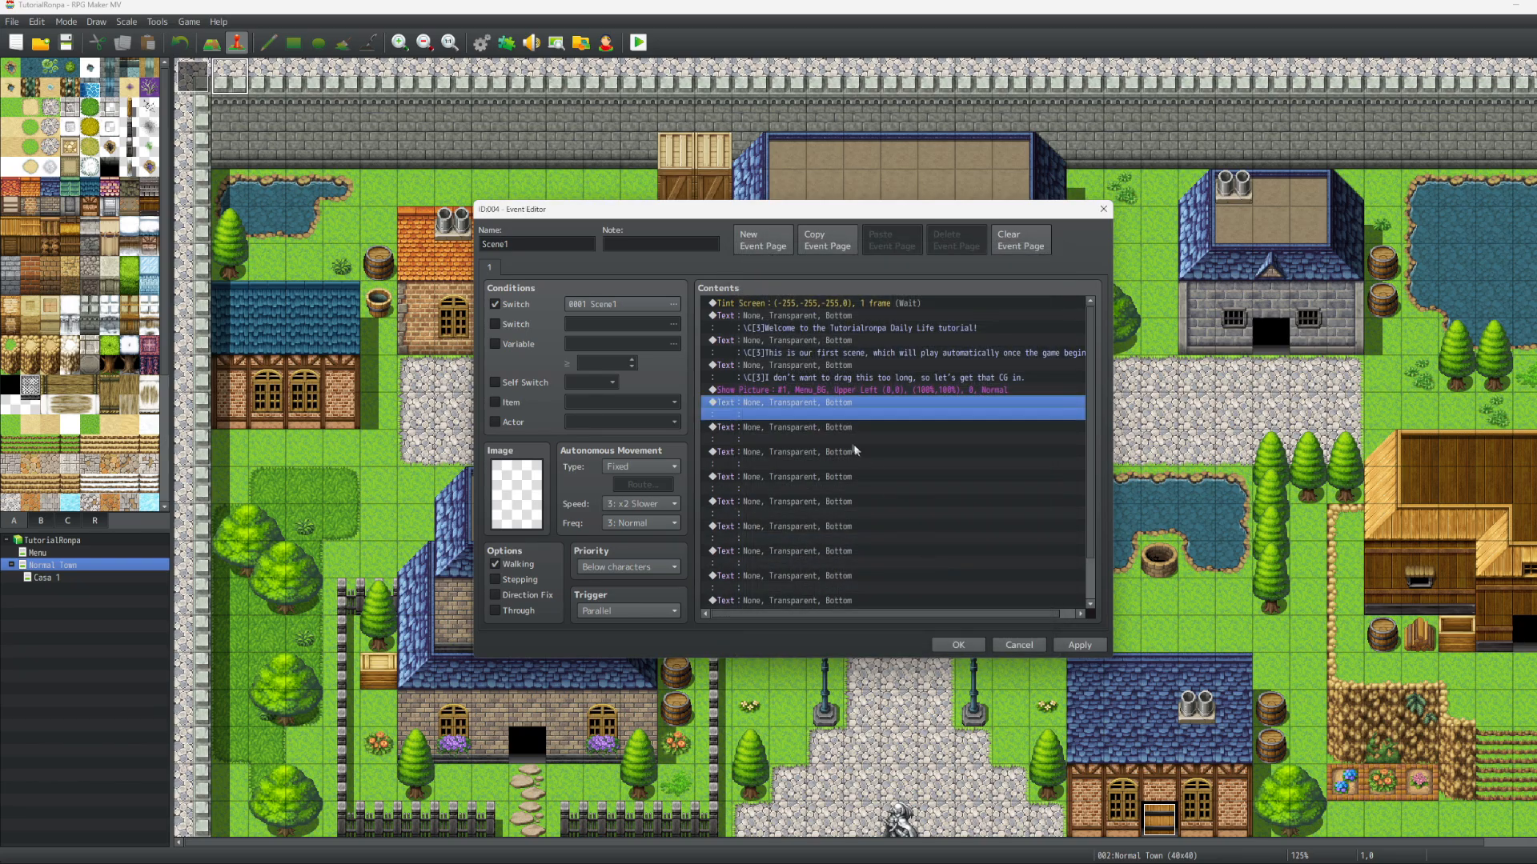
{"action": "key", "text": "ctrl+r"}
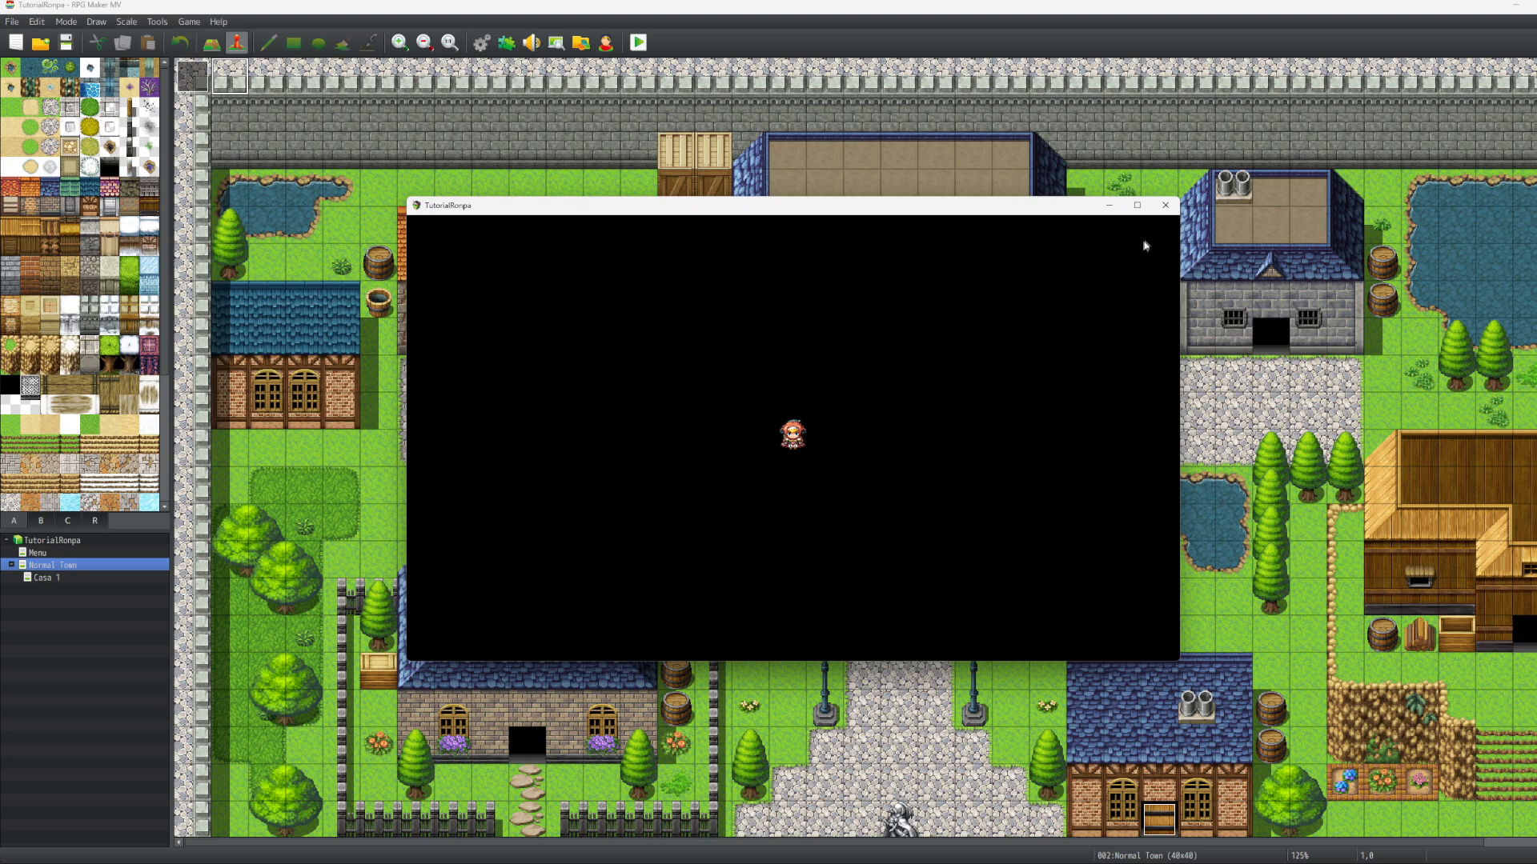
{"action": "left_click", "coordinate": [1164, 206]}
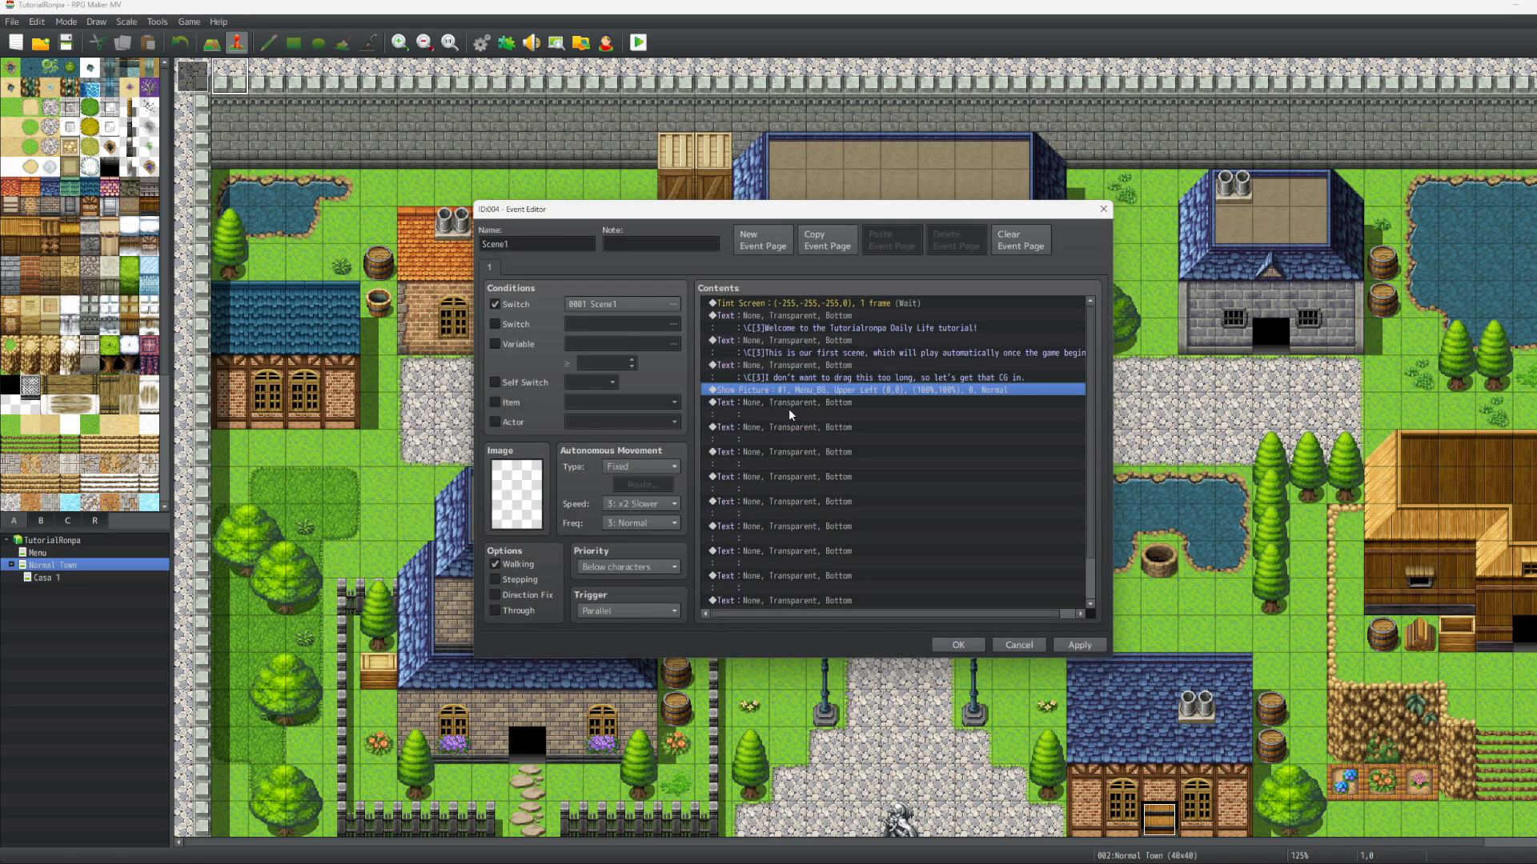
Insert a Move Picture command after Show Picture for picture 1, with opacity 255 over 60 frames and waiting for completion
{"action": "left_click", "coordinate": [785, 401]}
{"action": "key", "text": "Insert"}
{"action": "left_click", "coordinate": [787, 561]}
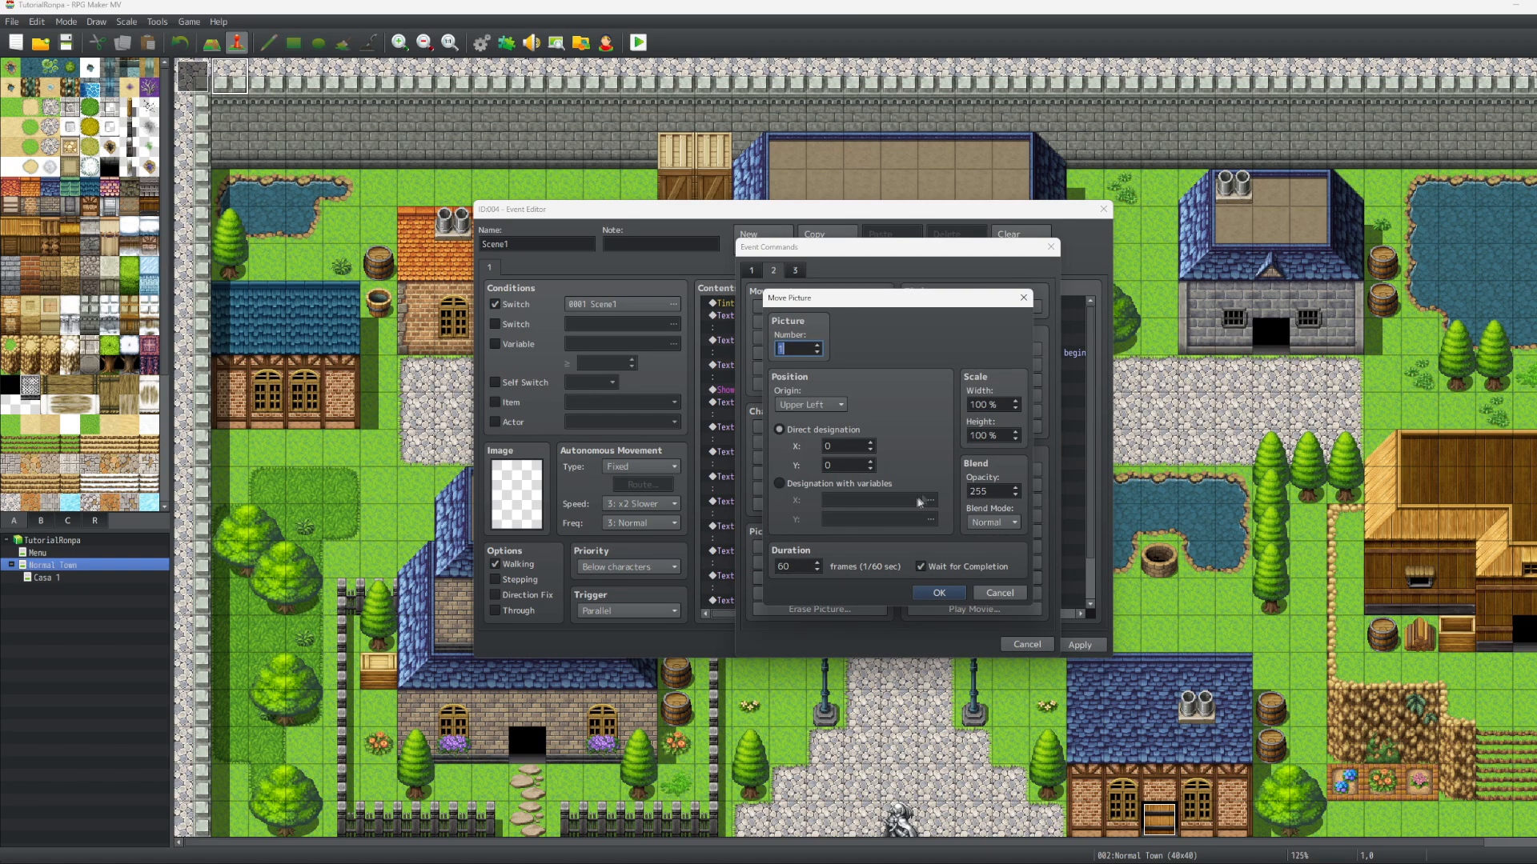
{"action": "double_click", "coordinate": [989, 490]}
{"action": "double_click", "coordinate": [796, 565]}
{"action": "left_click", "coordinate": [776, 566]}
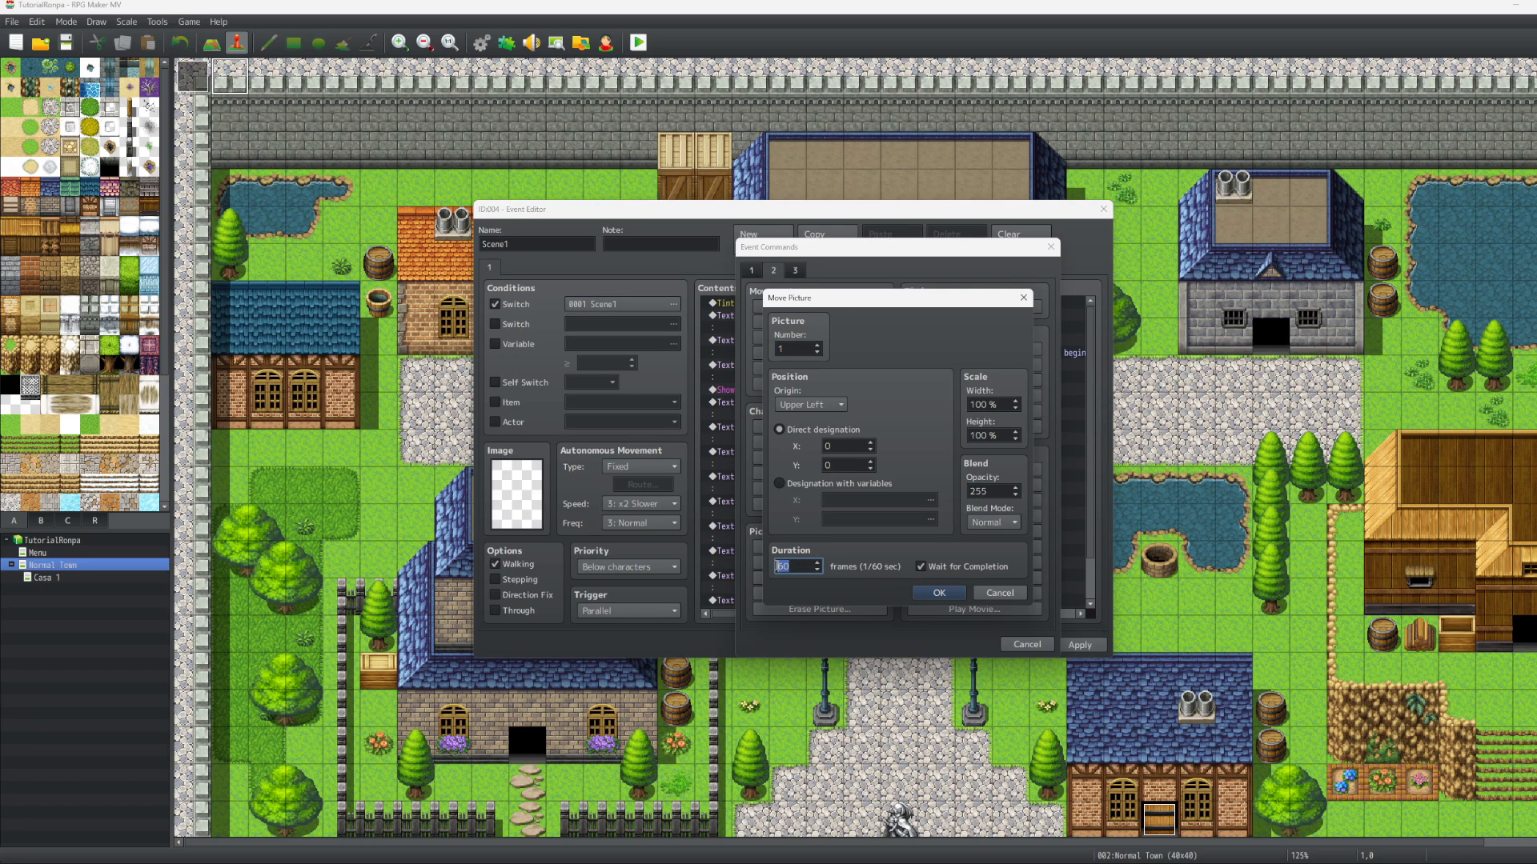
{"action": "left_click", "coordinate": [938, 593]}
Test the Show Picture and Move Picture commands together to check the CG's fade-in
{"action": "left_click", "coordinate": [795, 390]}
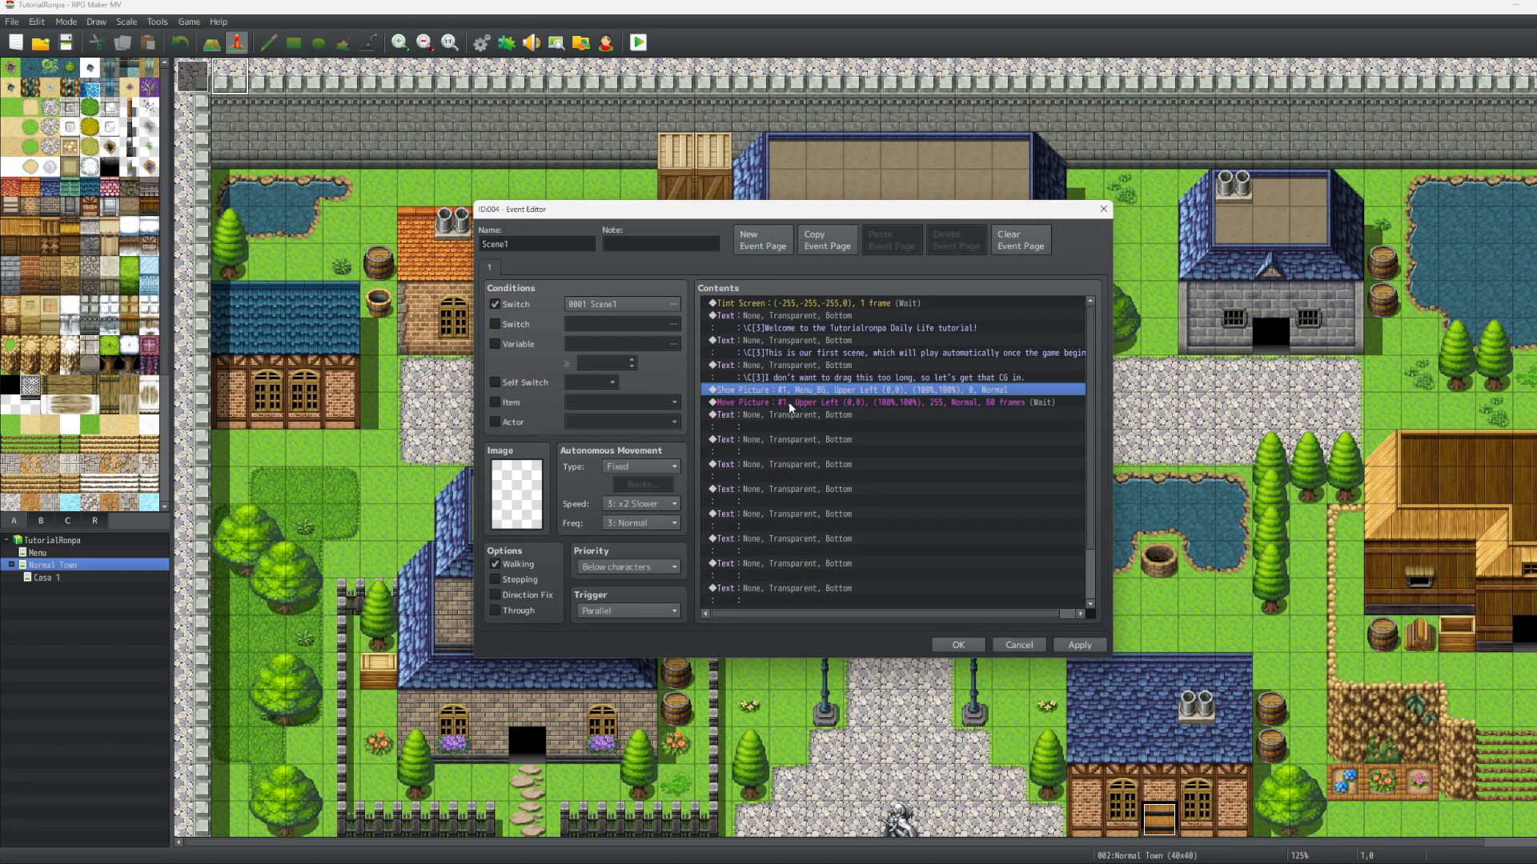
{"action": "left_click", "coordinate": [789, 401], "text": "shift"}
{"action": "key", "text": "ctrl+r"}
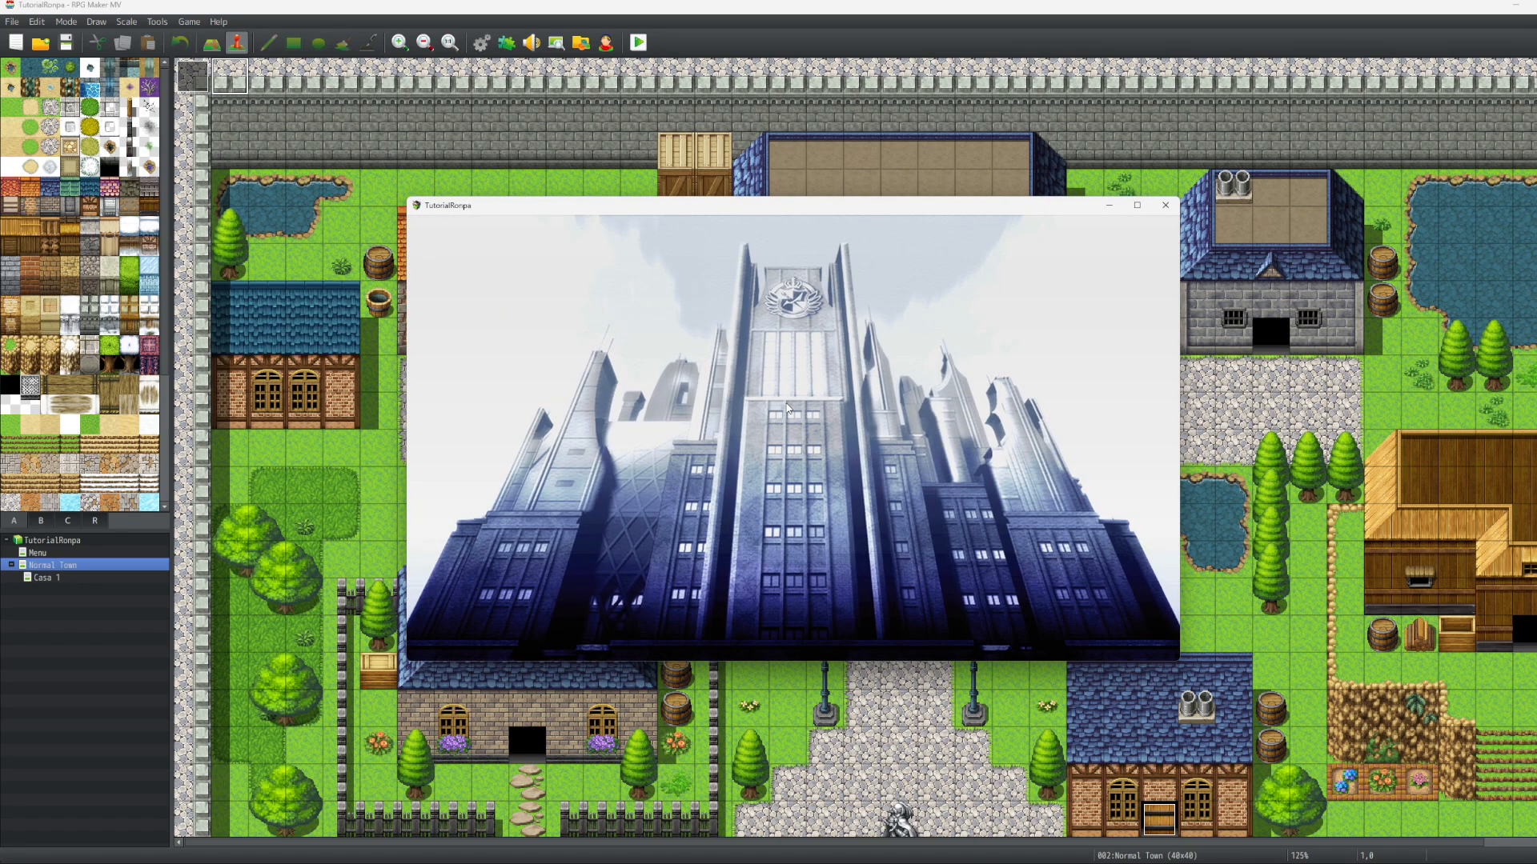
{"action": "left_click", "coordinate": [1165, 206]}
Fill the two texts after the CG fade-in with "\C[1]Is this a CG?" and the reply starting "\C[3]Indeed it is! Who would've thought putting CGs into the game"
{"action": "left_click", "coordinate": [840, 420]}
{"action": "double_click", "coordinate": [829, 426]}
{"action": "left_click", "coordinate": [799, 451]}
{"action": "type", "text": "\\C[1]Is this a CG?"}
{"action": "left_click", "coordinate": [980, 514]}
{"action": "double_click", "coordinate": [832, 445]}
{"action": "left_click", "coordinate": [833, 445]}
{"action": "key", "text": "ctrl+v"}
{"action": "left_click", "coordinate": [980, 514]}
Fill the next two texts with "\C[1]Okay, sure, whatever, take me to Scene 2." and "\C[3]Jeez, aren't you in a rush?"
{"action": "double_click", "coordinate": [752, 480]}
{"action": "left_click", "coordinate": [833, 433]}
{"action": "key", "text": "ctrl+v"}
{"action": "left_click", "coordinate": [980, 514]}
{"action": "double_click", "coordinate": [752, 501]}
{"action": "left_click", "coordinate": [832, 432]}
{"action": "key", "text": "ctrl+v"}
{"action": "left_click", "coordinate": [980, 515]}
Fill two more texts with "\C[3]I will now fade the CG out and show you the map." and the line on starting Scene 2 through a character interaction
{"action": "double_click", "coordinate": [869, 507]}
{"action": "left_click", "coordinate": [840, 415]}
{"action": "key", "text": "ctrl+v"}
{"action": "left_click", "coordinate": [980, 515]}
{"action": "double_click", "coordinate": [871, 541]}
{"action": "left_click", "coordinate": [840, 424]}
{"action": "key", "text": "ctrl+v"}
{"action": "left_click", "coordinate": [980, 514]}
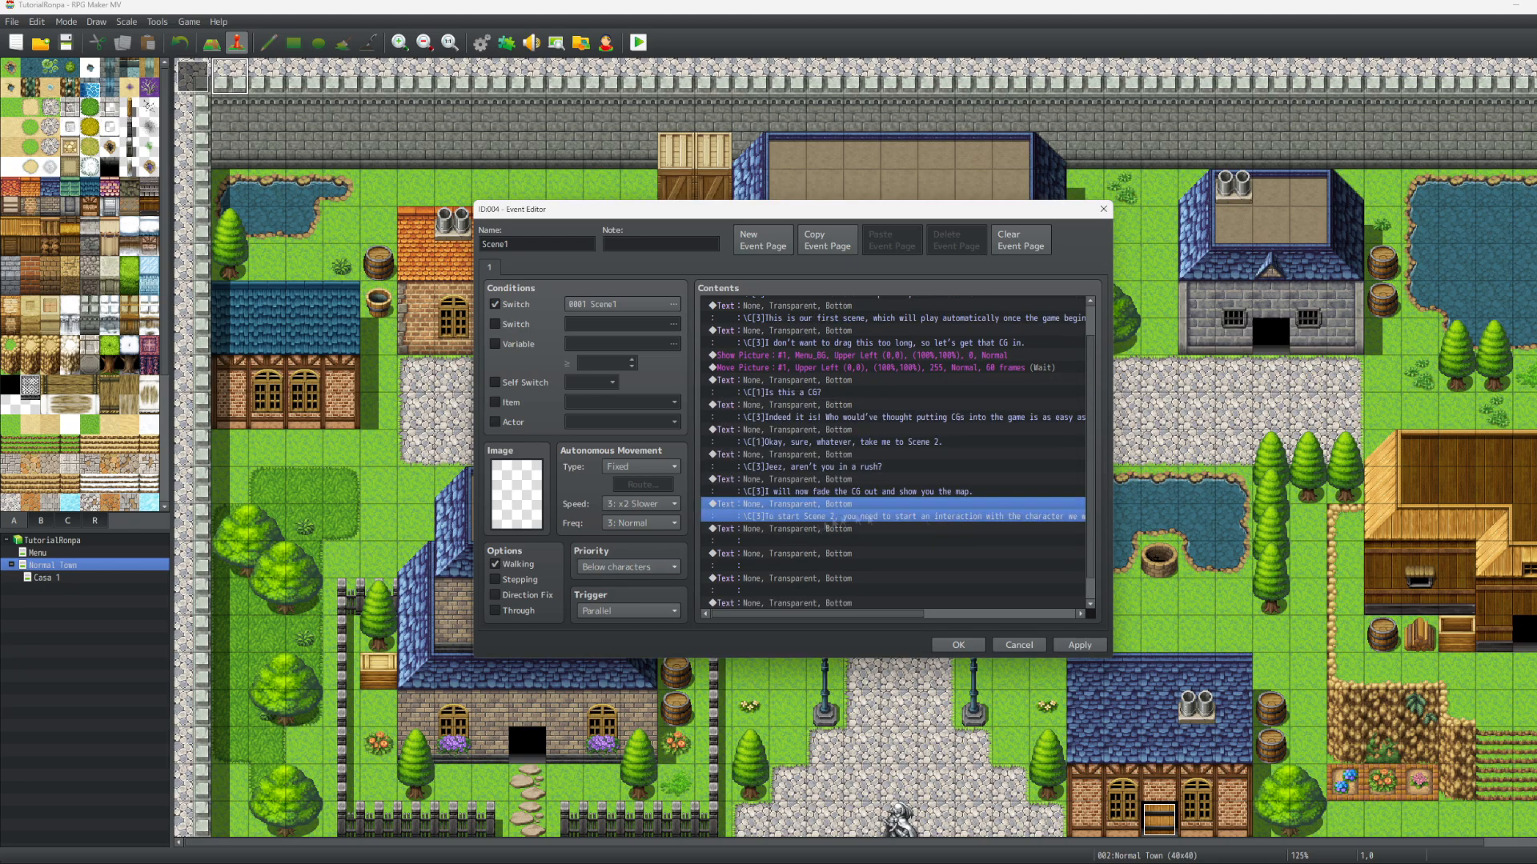
Insert a Move Picture command before the Scene 2 instruction text, fading picture 1 to opacity 0 over 60 frames without waiting for completion
{"action": "scroll", "coordinate": [744, 512], "scroll_direction": "up", "scroll_amount": 1}
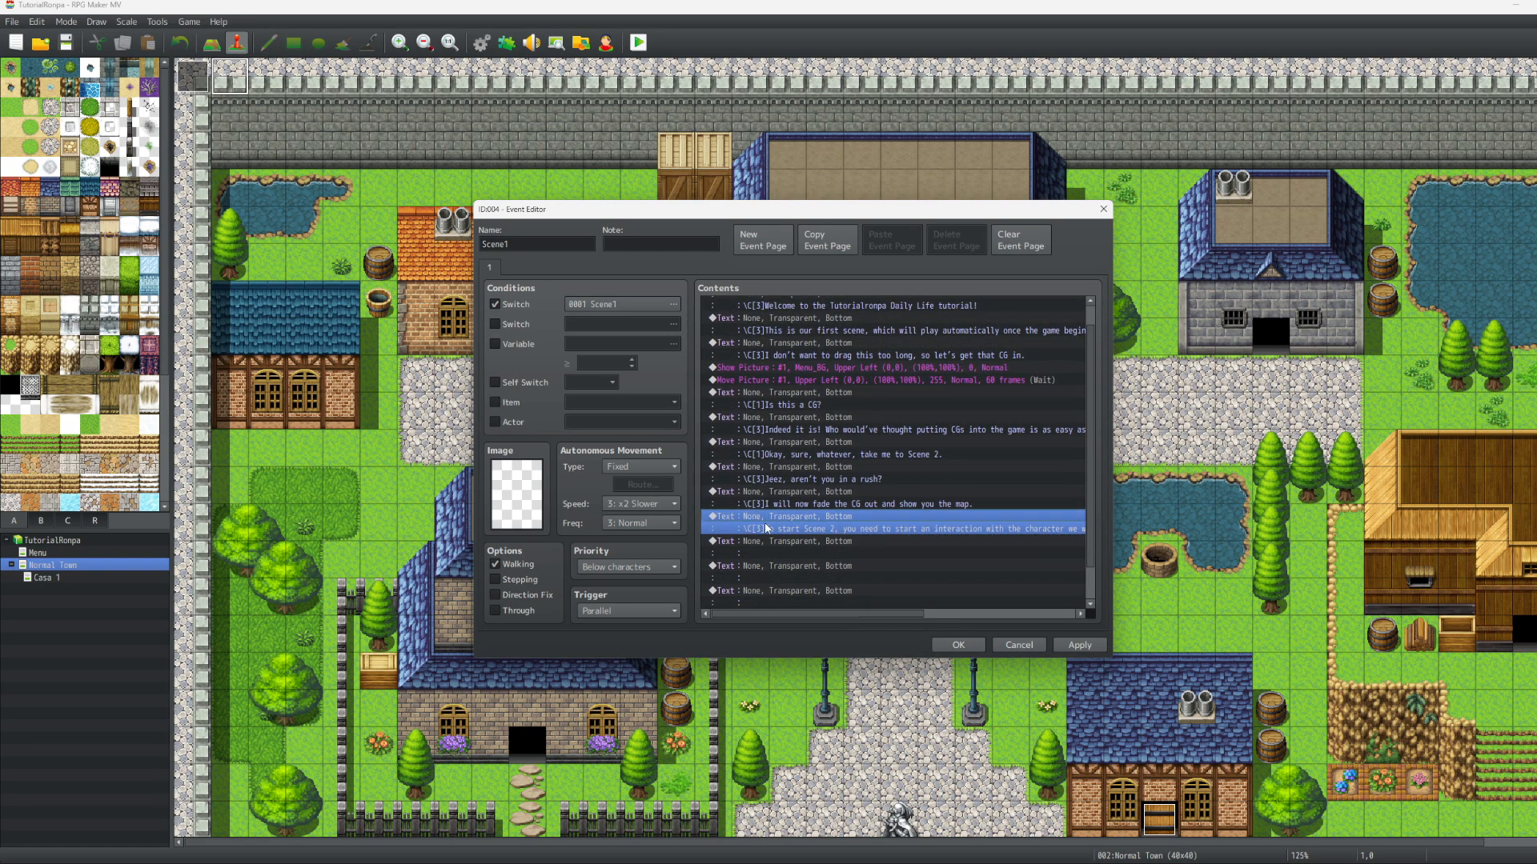
{"action": "left_click", "coordinate": [799, 492]}
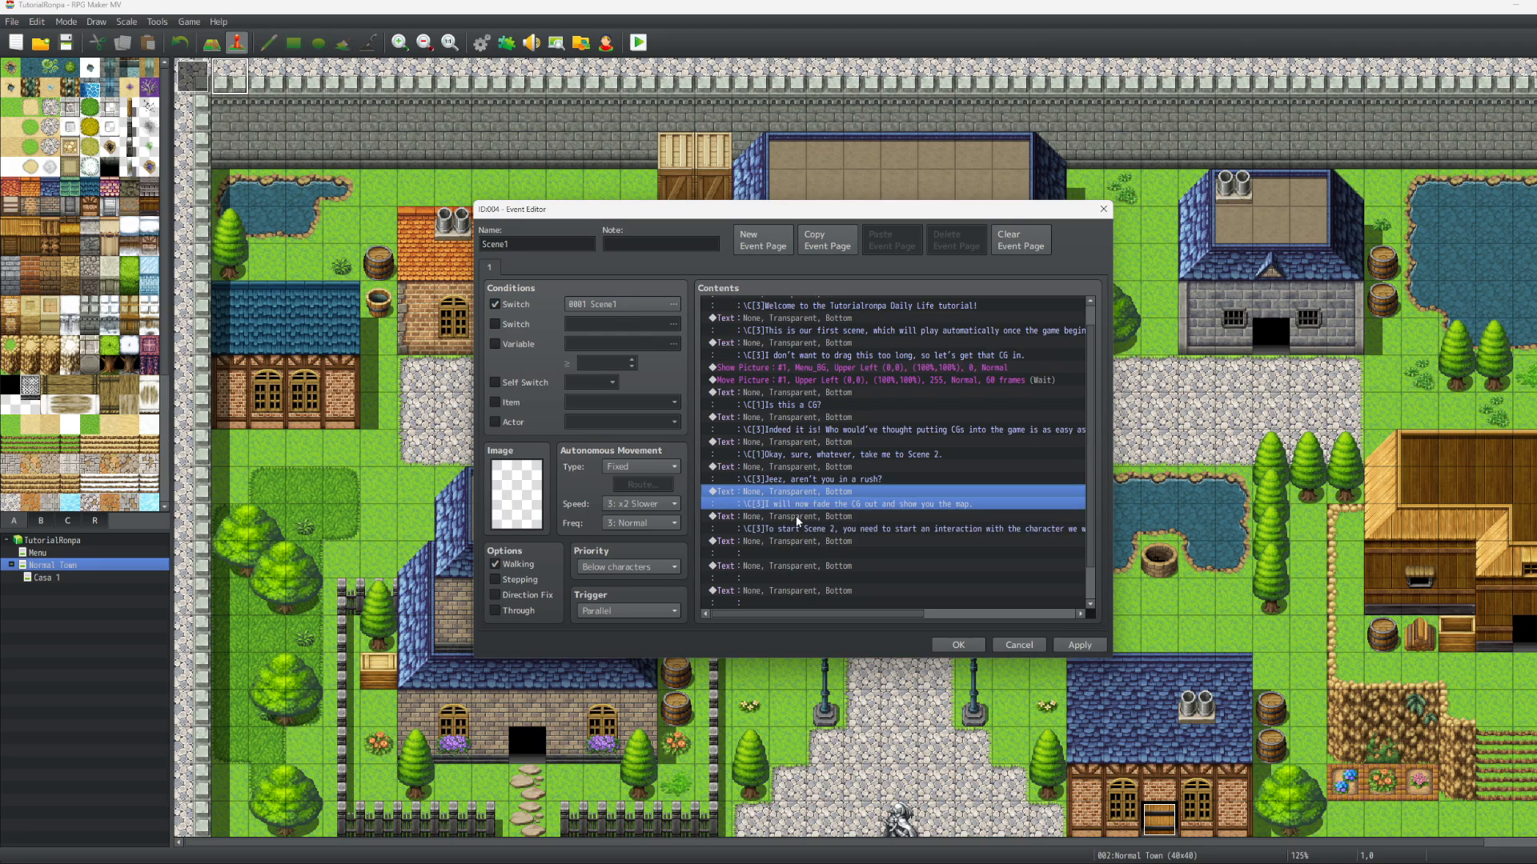
{"action": "left_click", "coordinate": [797, 517]}
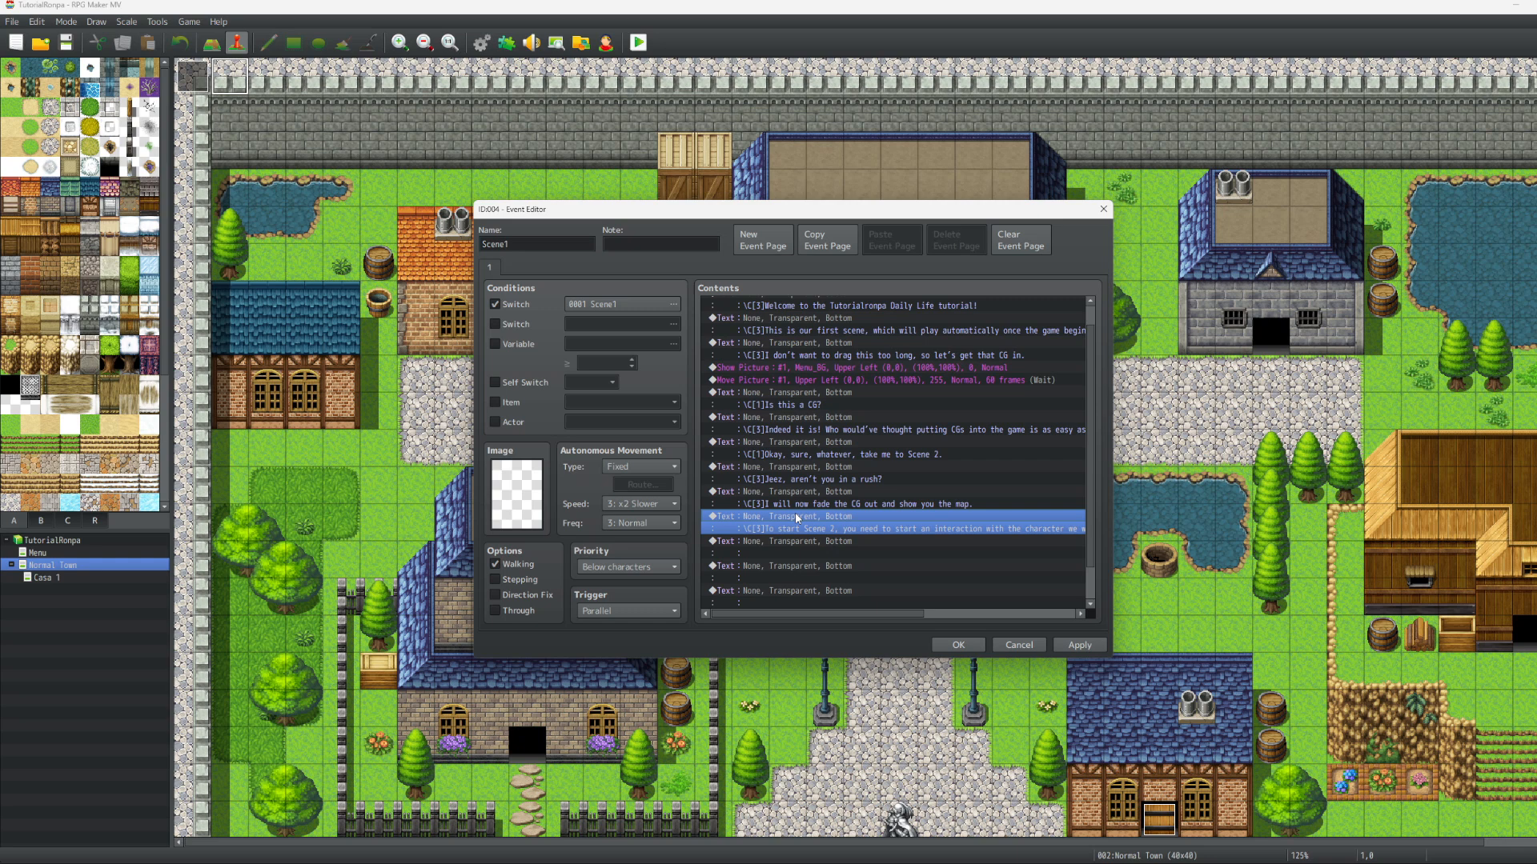
{"action": "double_click", "coordinate": [789, 512]}
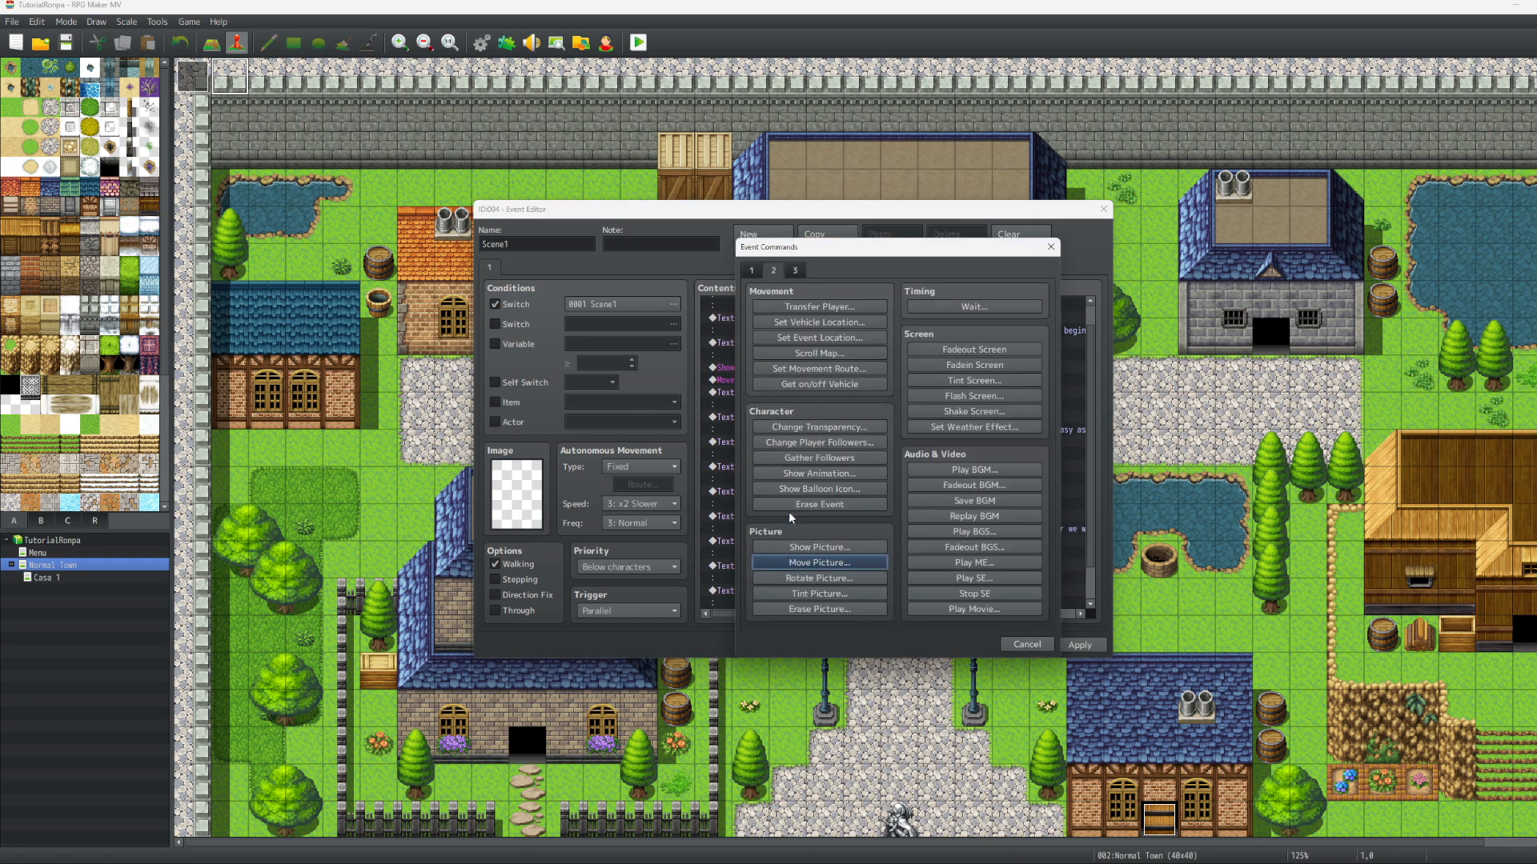
{"action": "left_click", "coordinate": [811, 562]}
{"action": "double_click", "coordinate": [992, 492]}
{"action": "type", "text": "0"}
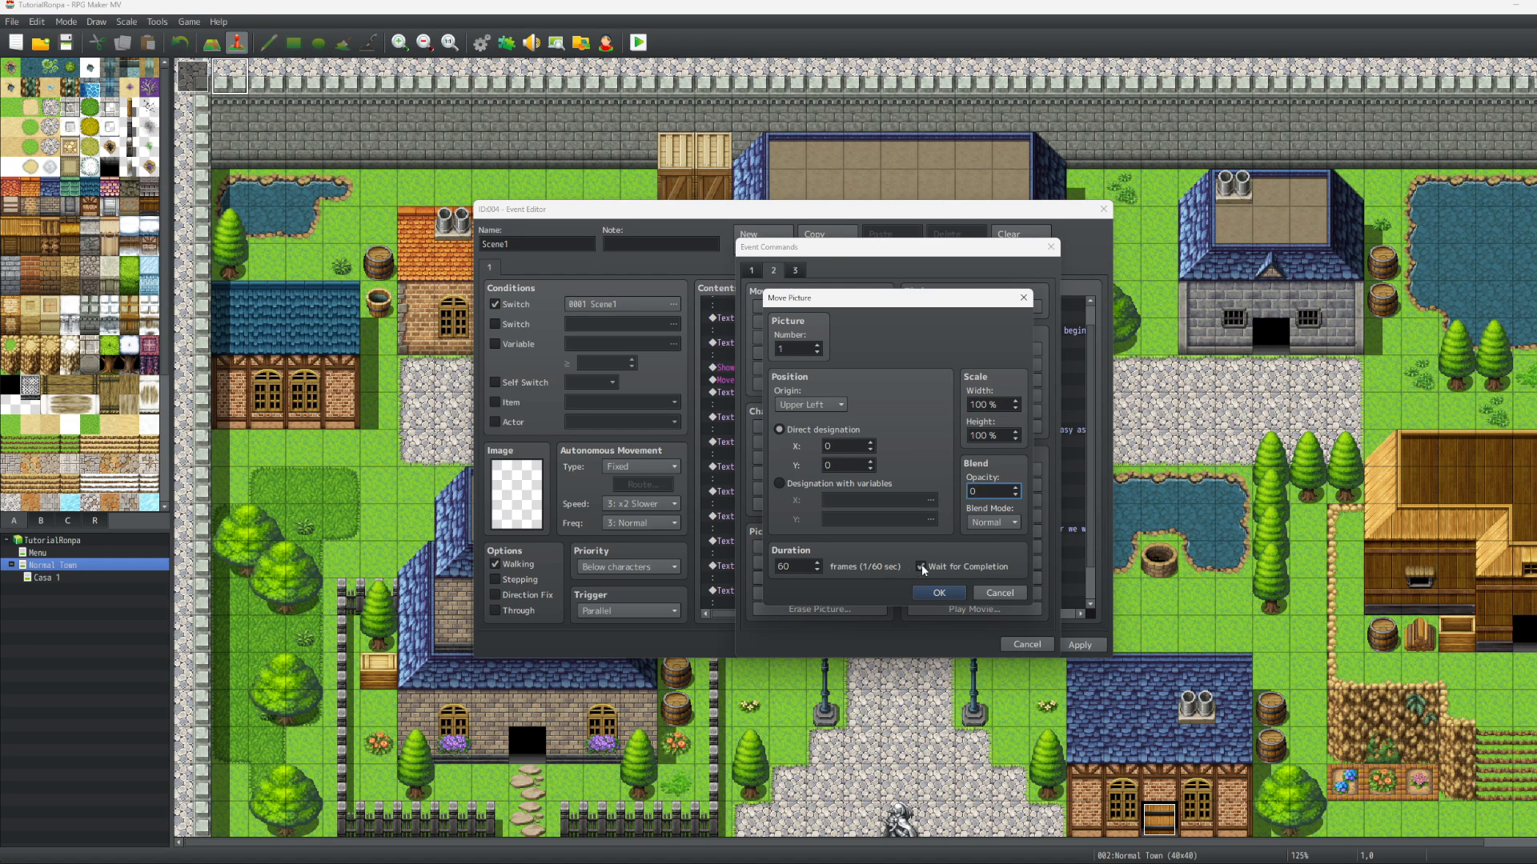
{"action": "left_click", "coordinate": [921, 567]}
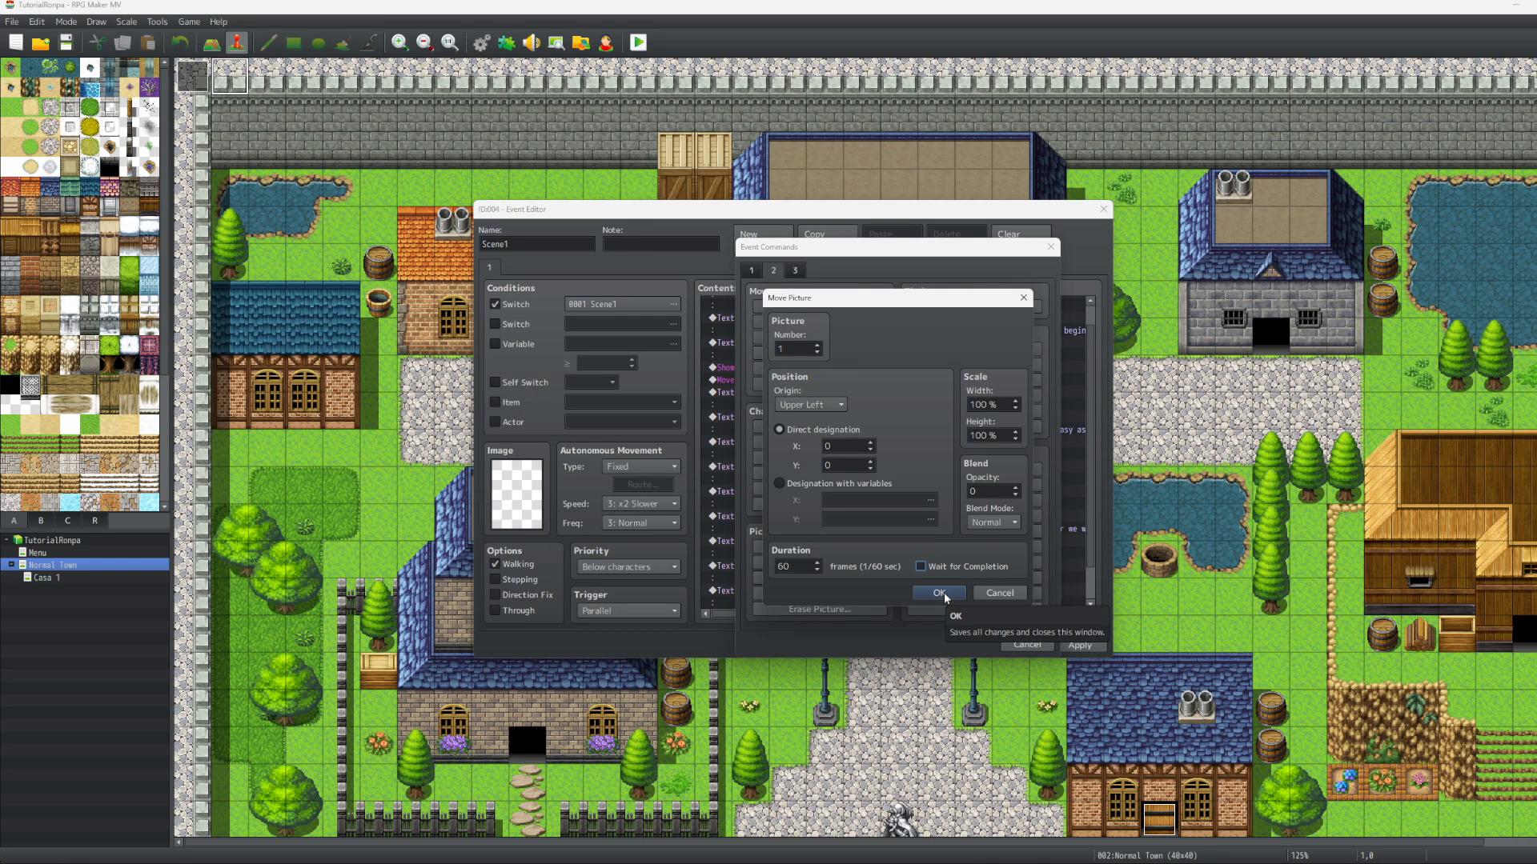
{"action": "left_click", "coordinate": [939, 593]}
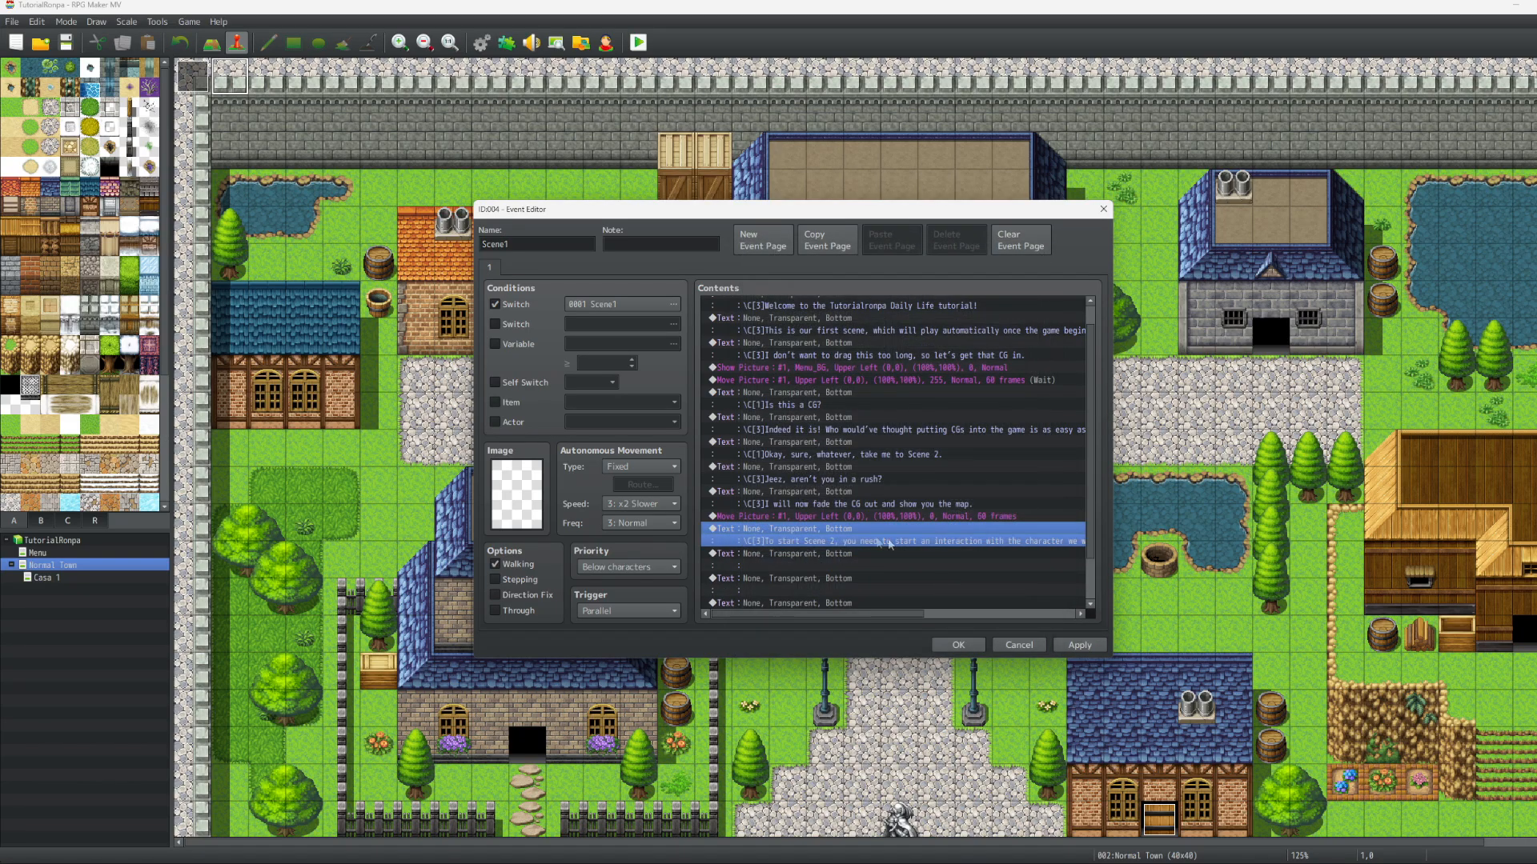
Insert a Tint Screen command after the CG fade-out, with all tones at 0 over 60 frames and waiting for completion
{"action": "left_click", "coordinate": [772, 514]}
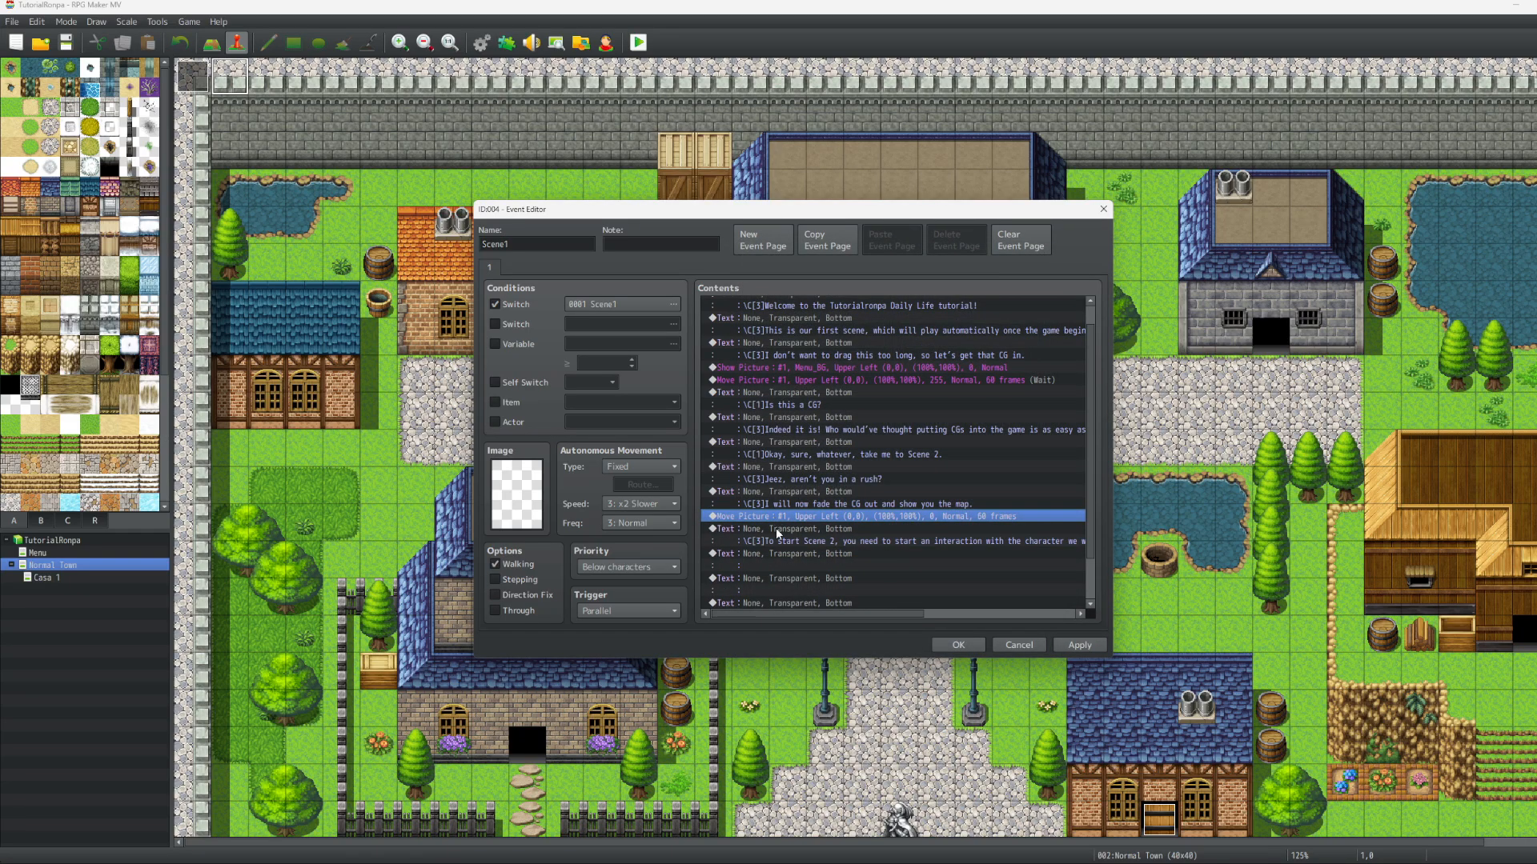
{"action": "left_click", "coordinate": [775, 526]}
{"action": "double_click", "coordinate": [776, 528]}
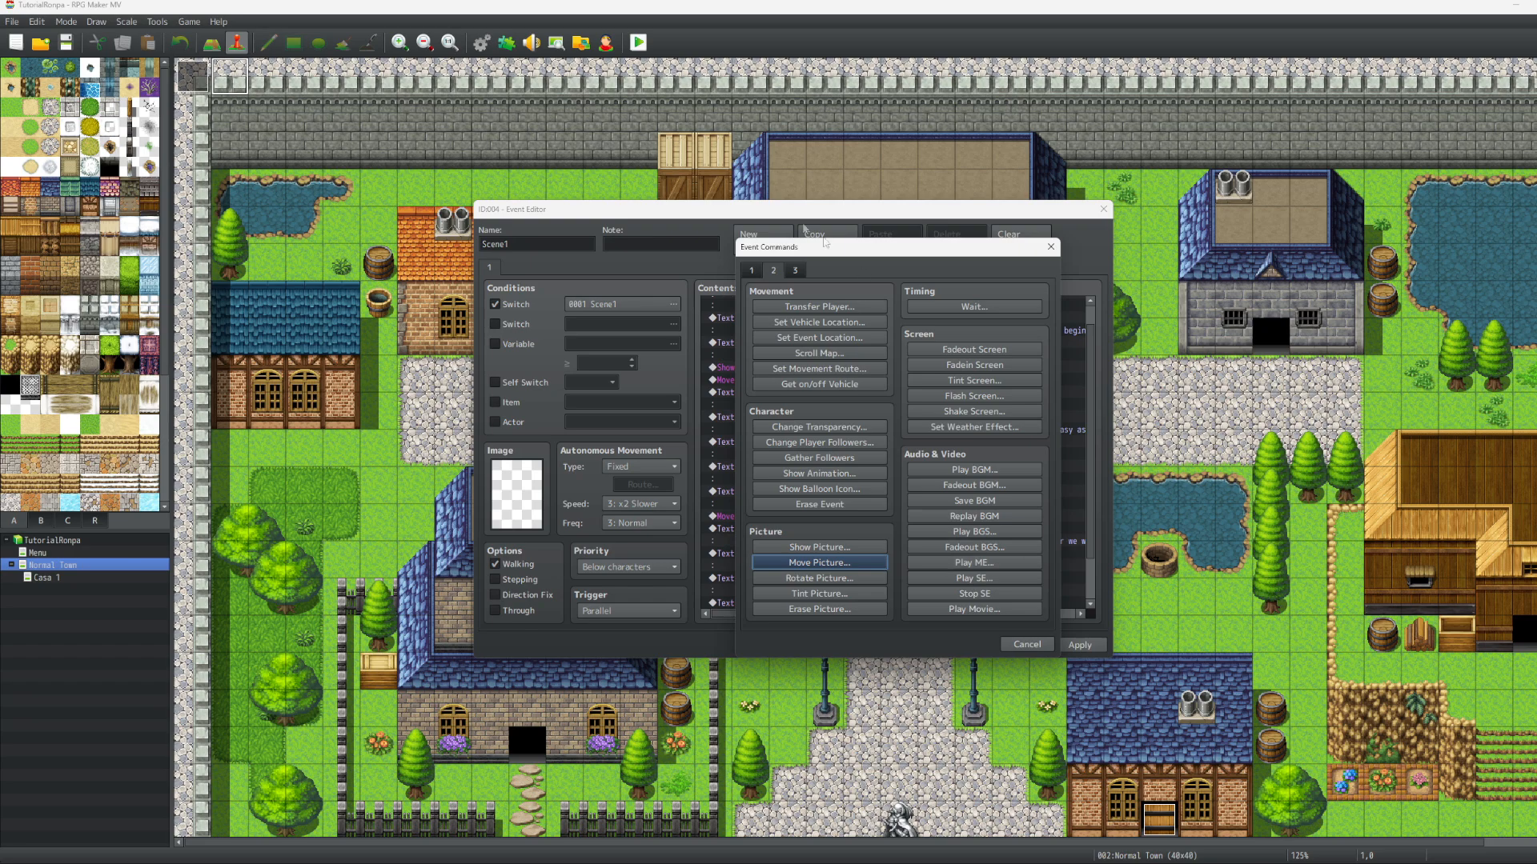
{"action": "left_click", "coordinate": [960, 382]}
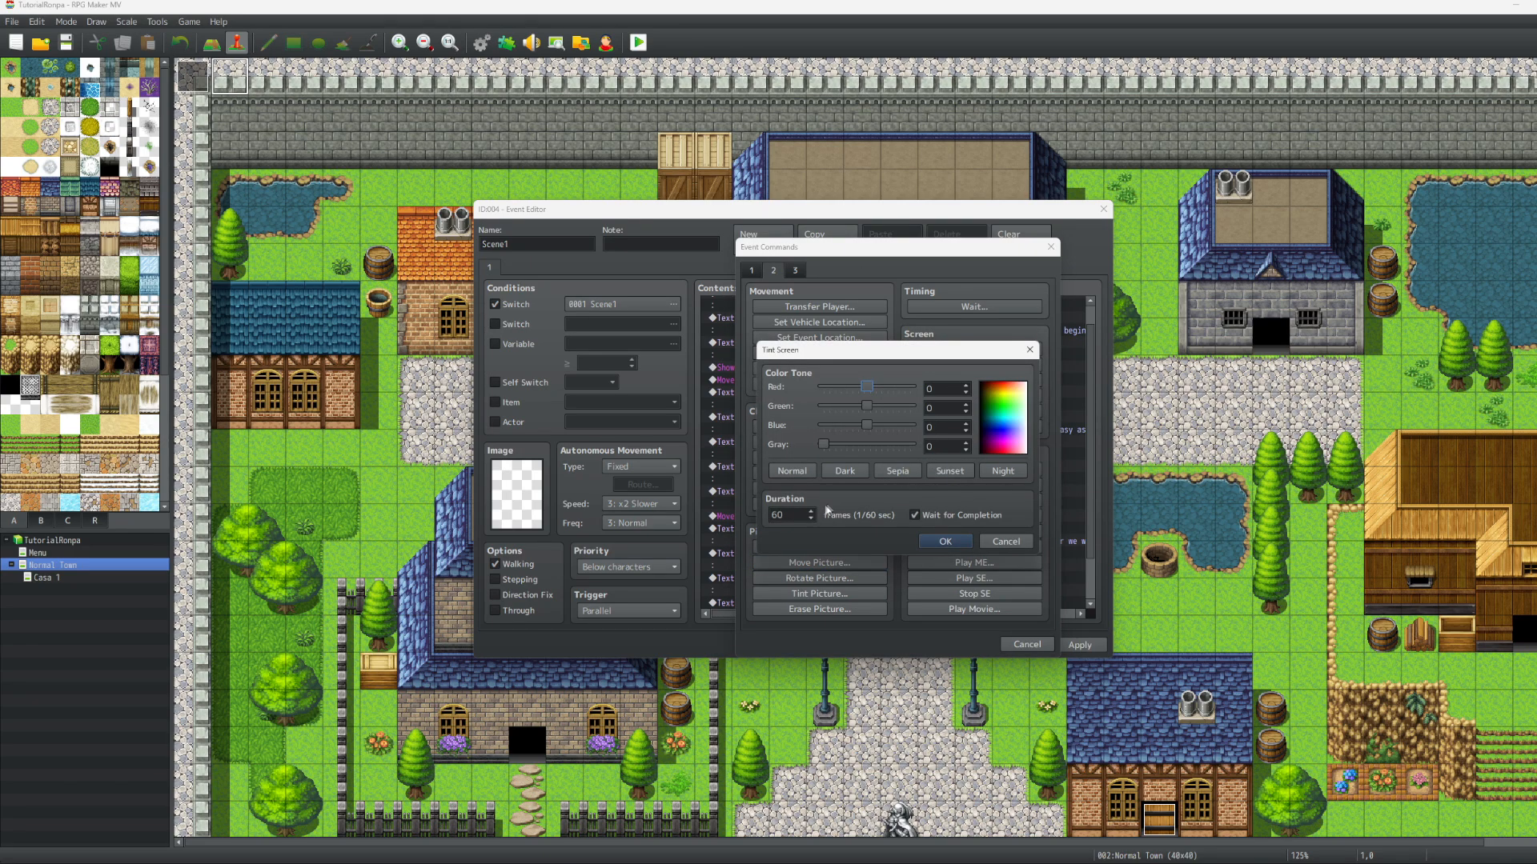
{"action": "double_click", "coordinate": [790, 513]}
{"action": "left_click", "coordinate": [914, 515]}
{"action": "left_click", "coordinate": [949, 542]}
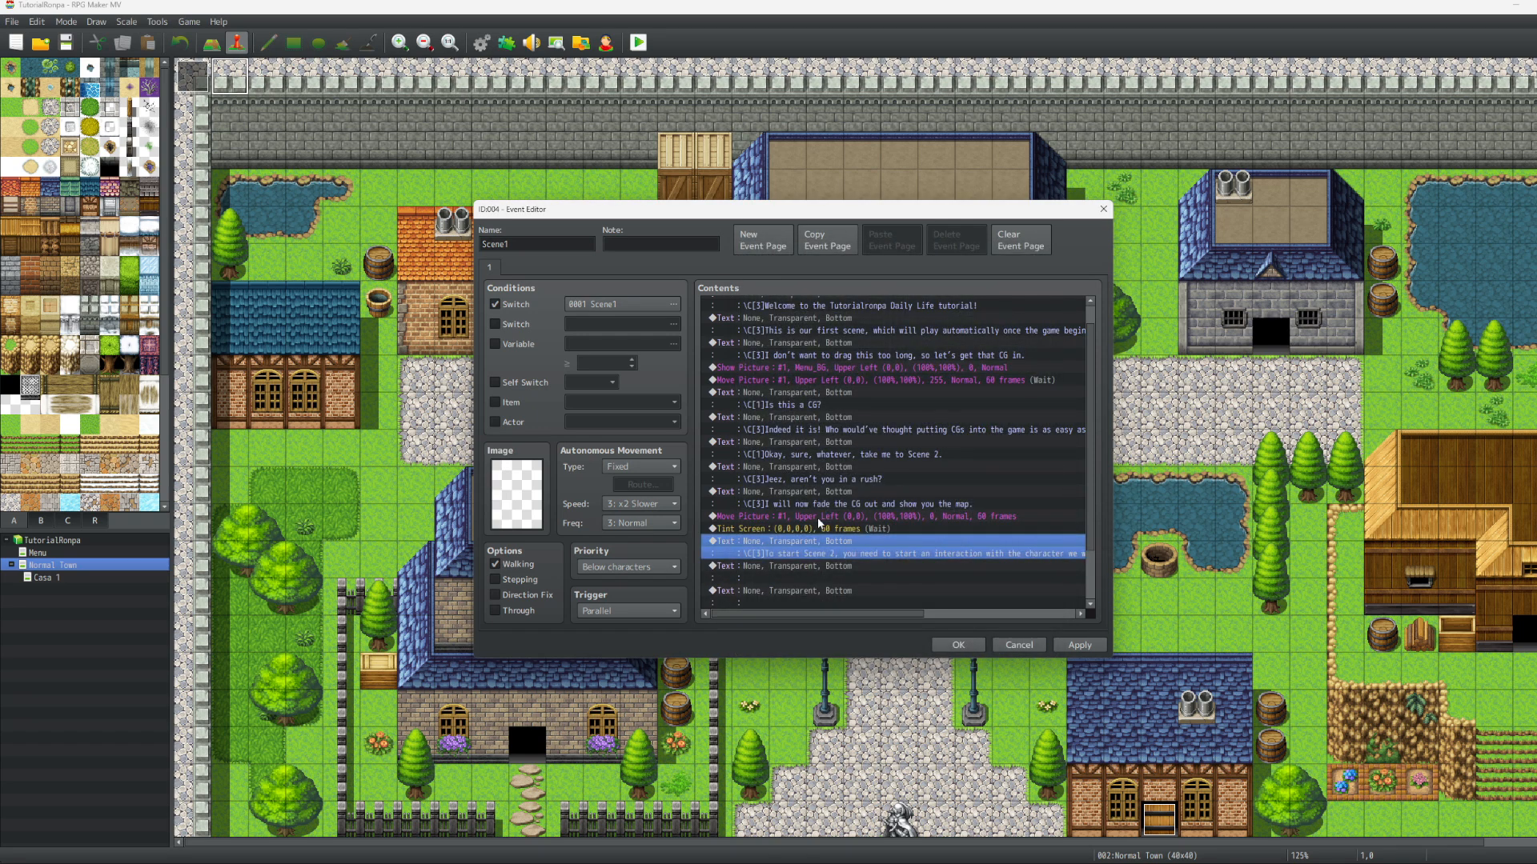
Test the commands from Show Picture through the second Tint Screen, advancing the dialogue to check the CG's fade-out
{"action": "left_click", "coordinate": [818, 517]}
{"action": "scroll", "coordinate": [833, 493], "scroll_direction": "down", "scroll_amount": 1}
{"action": "scroll", "coordinate": [840, 487], "scroll_direction": "up", "scroll_amount": 1}
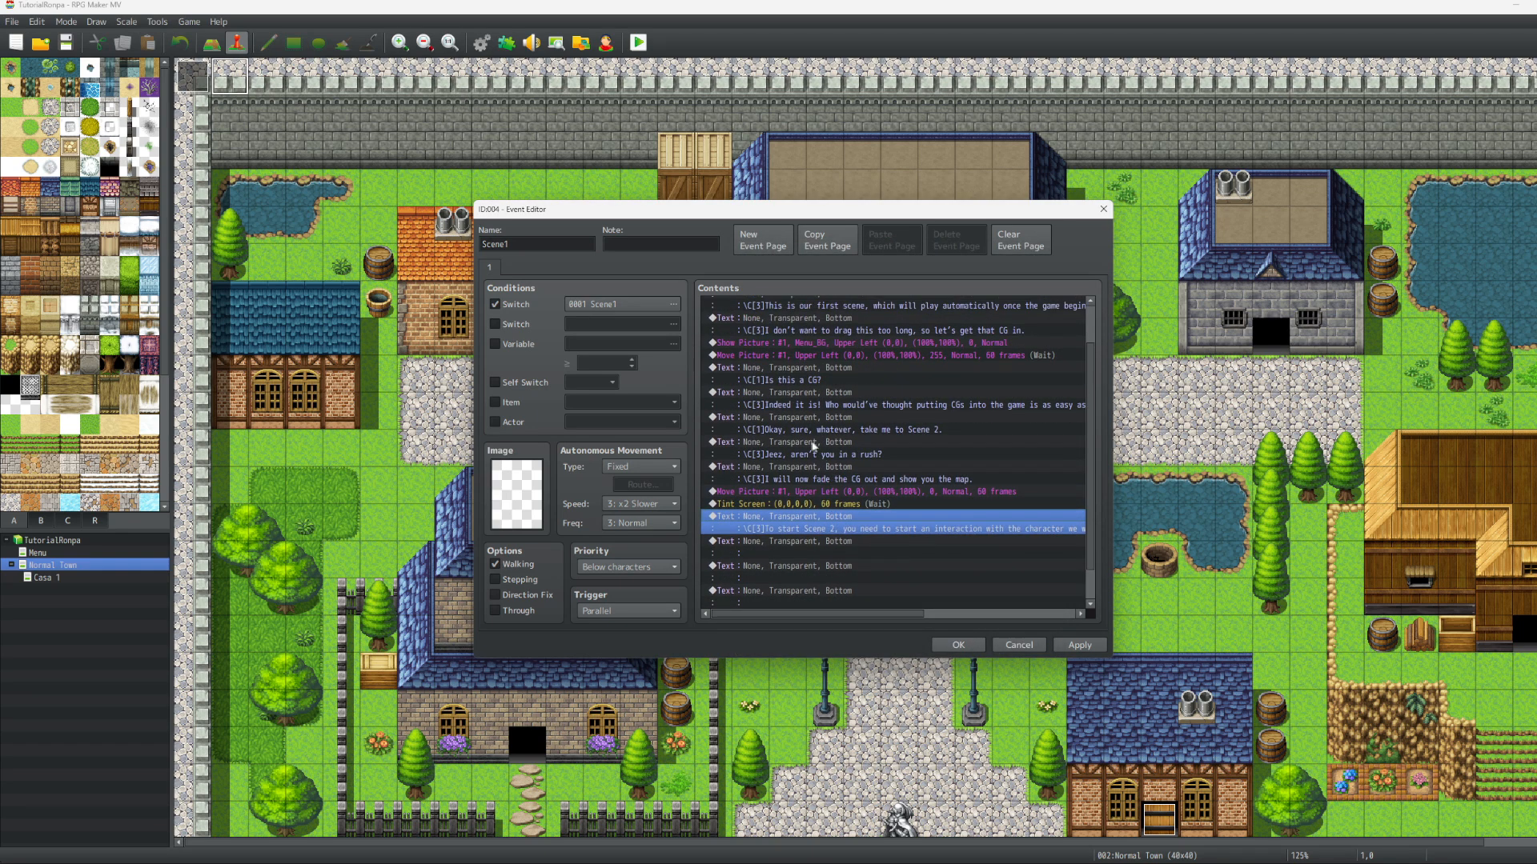
{"action": "left_click", "coordinate": [769, 343]}
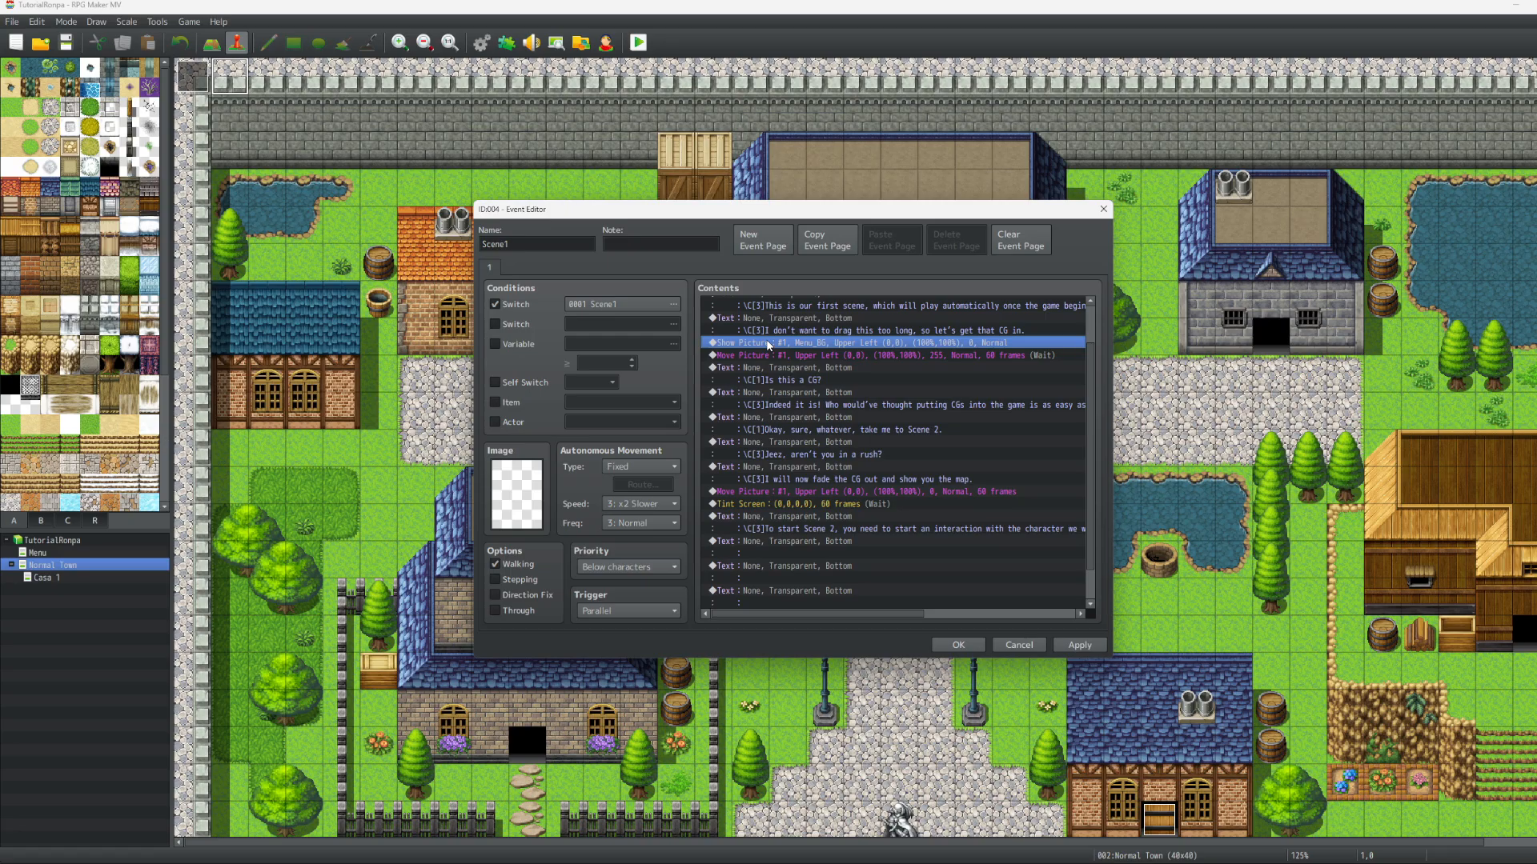
{"action": "left_click", "coordinate": [761, 505], "text": "shift"}
{"action": "key", "text": "ctrl+r"}
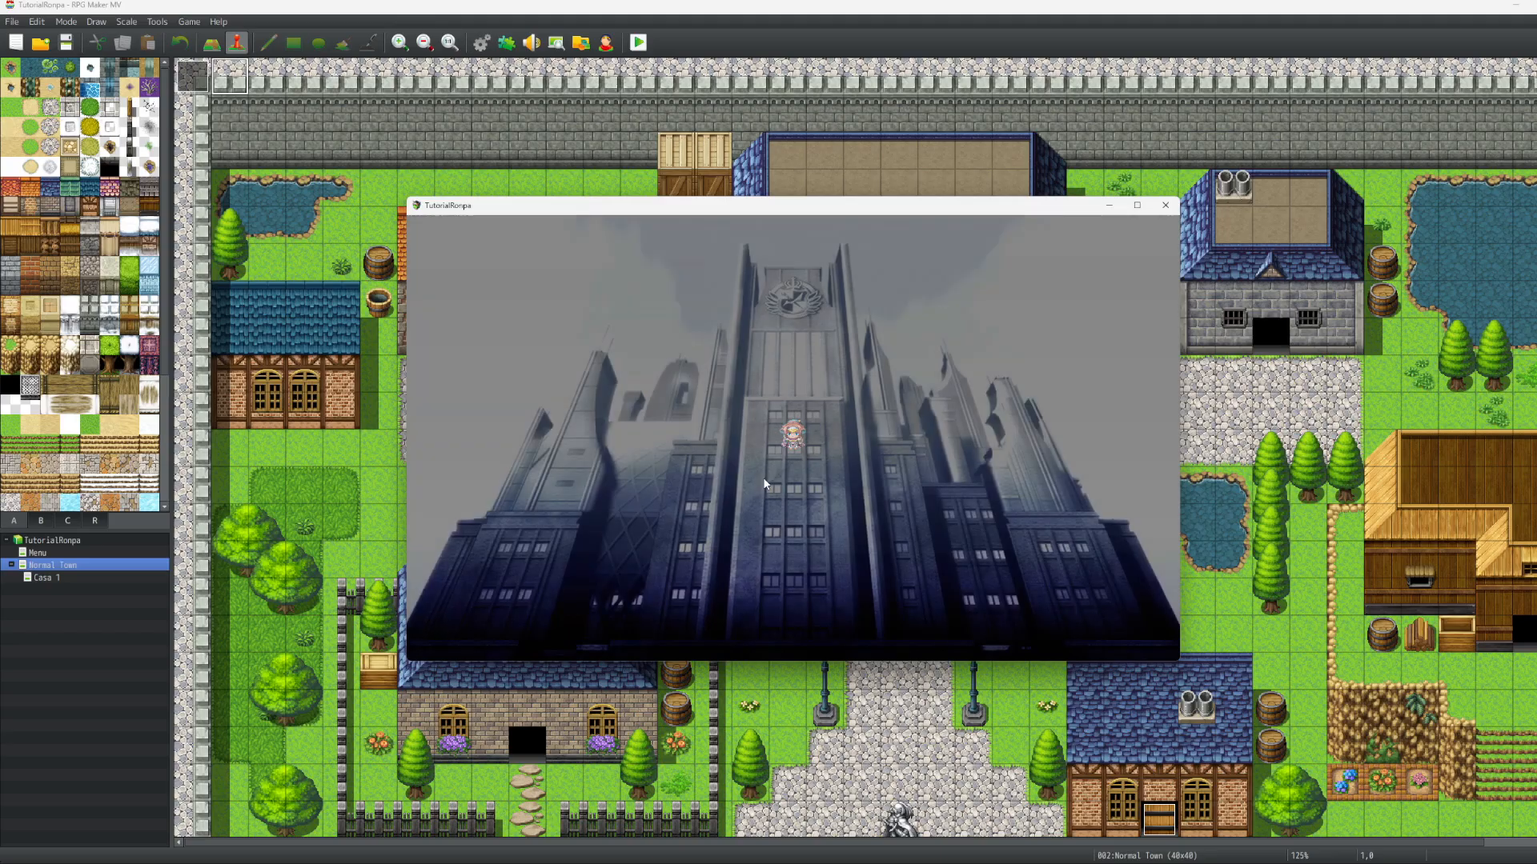
{"action": "key", "text": "Return"}
{"action": "key", "text": "Return"}
{"action": "key", "text": "Return"}
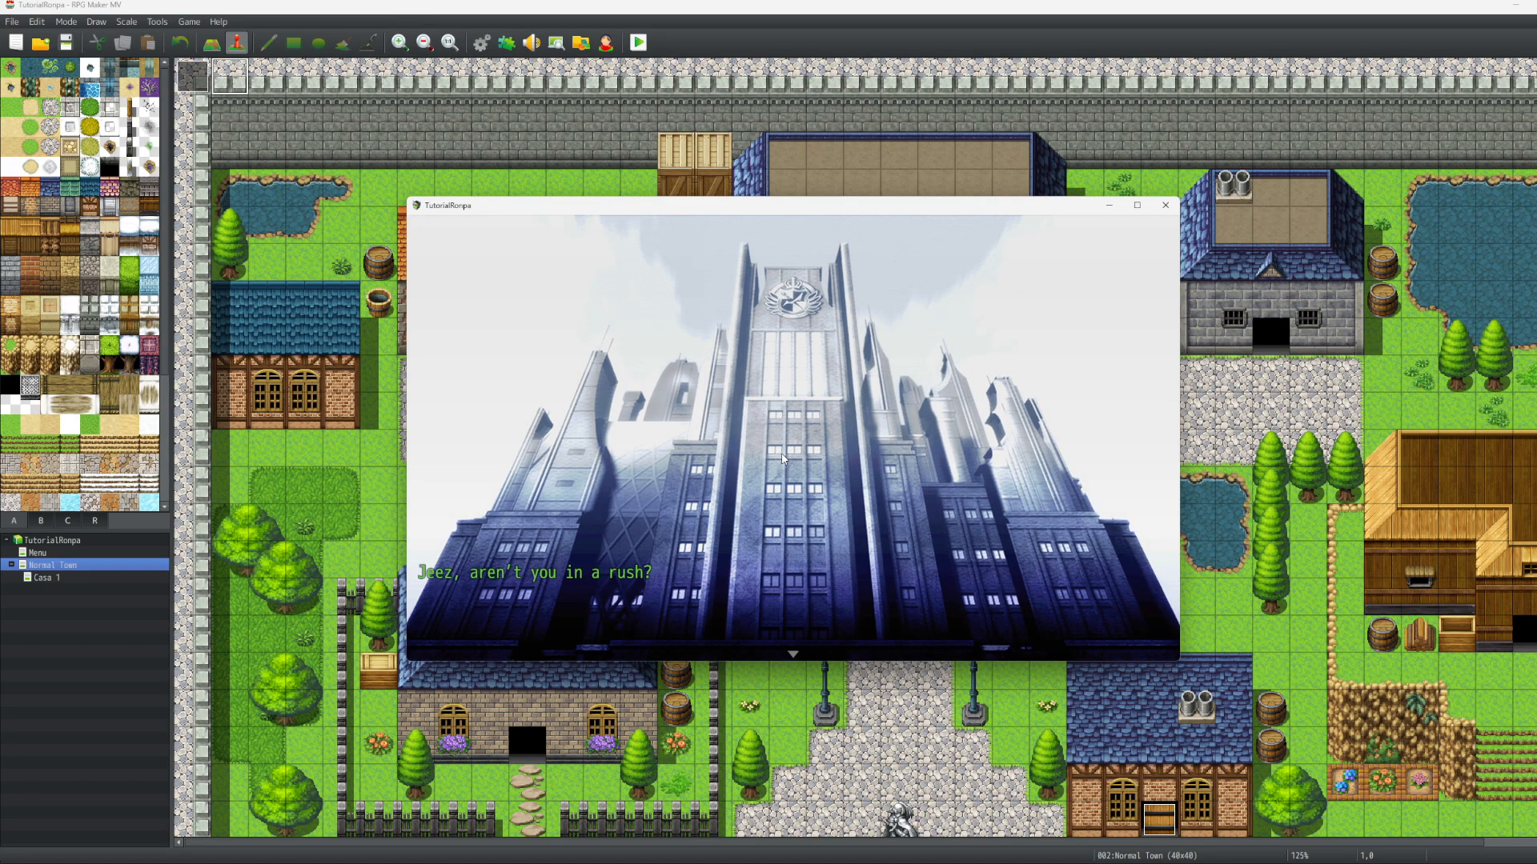
{"action": "key", "text": "Return"}
{"action": "key", "text": "Return"}
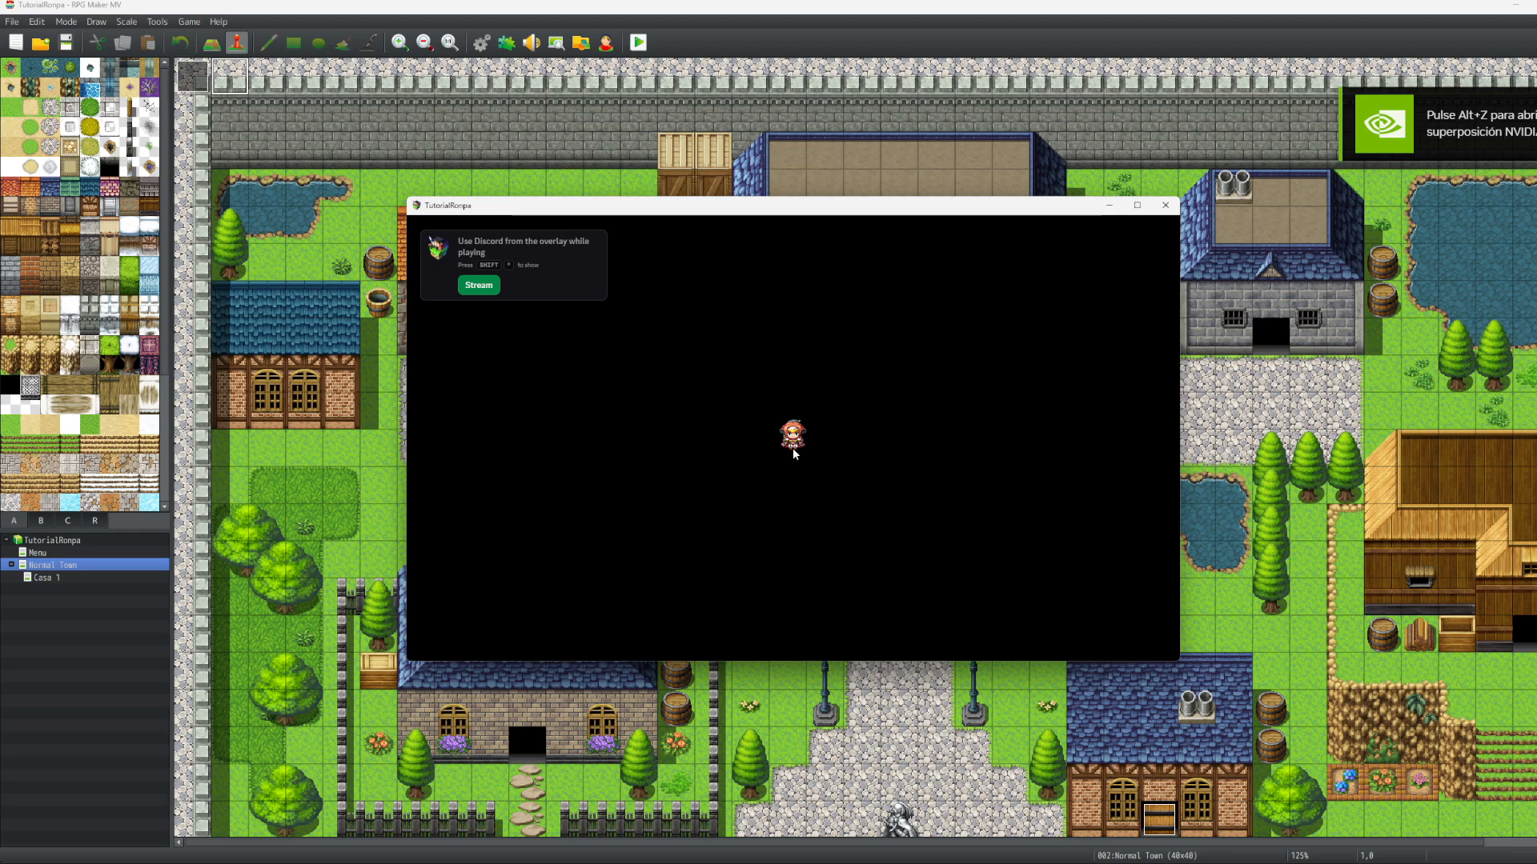
{"action": "left_click", "coordinate": [1165, 205]}
Fill three more texts, starting with "\C[3]Once that's over, Scene 3 will be triggered by going inside of a house.", plus lines on testing its trigger conditions
{"action": "scroll", "coordinate": [832, 524], "scroll_direction": "down", "scroll_amount": 1}
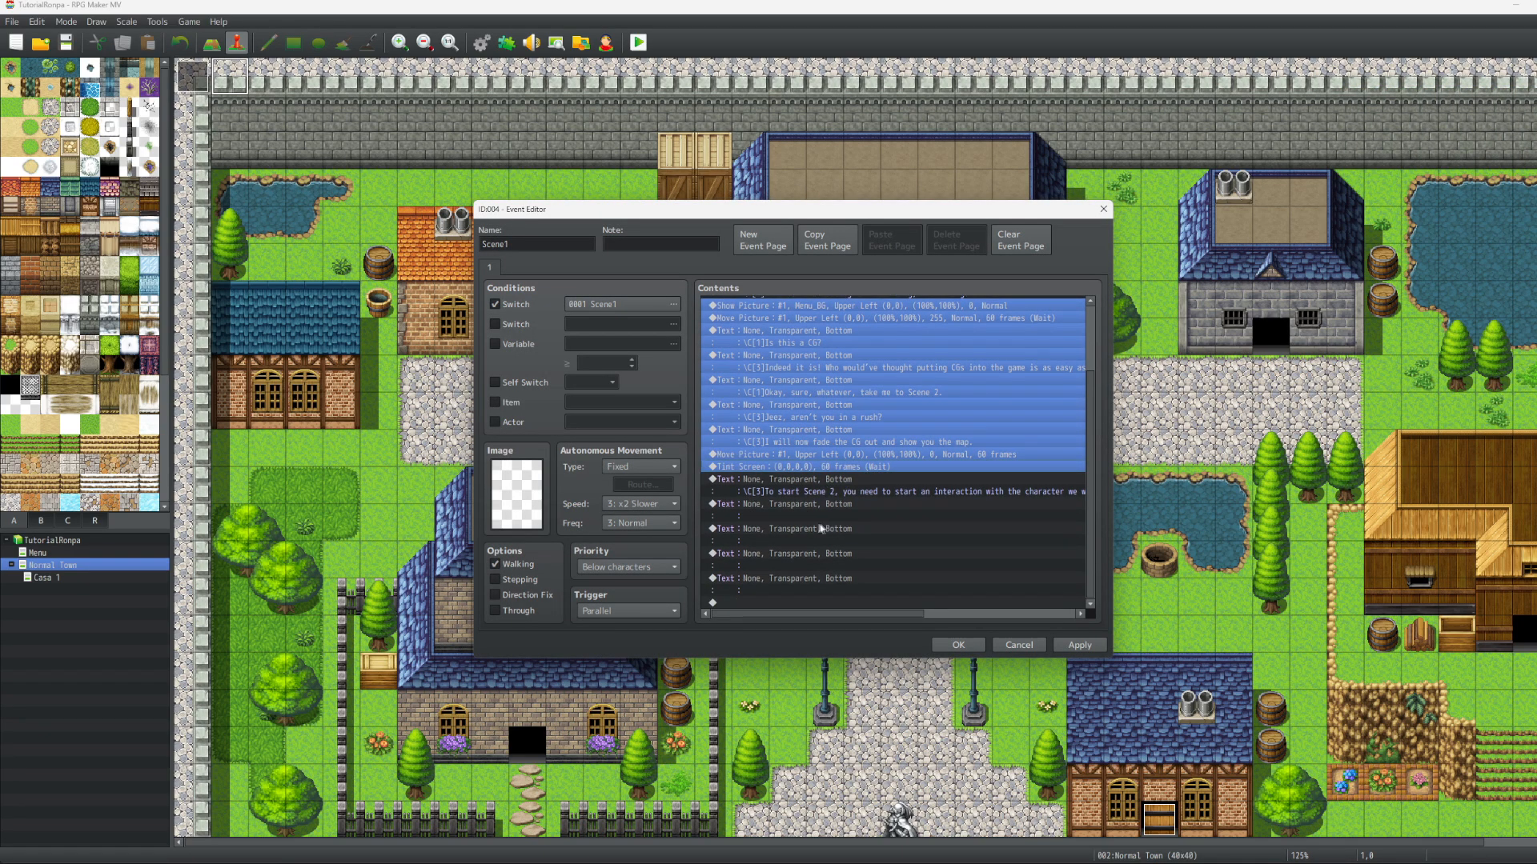
{"action": "left_click", "coordinate": [804, 511]}
{"action": "key", "text": "space"}
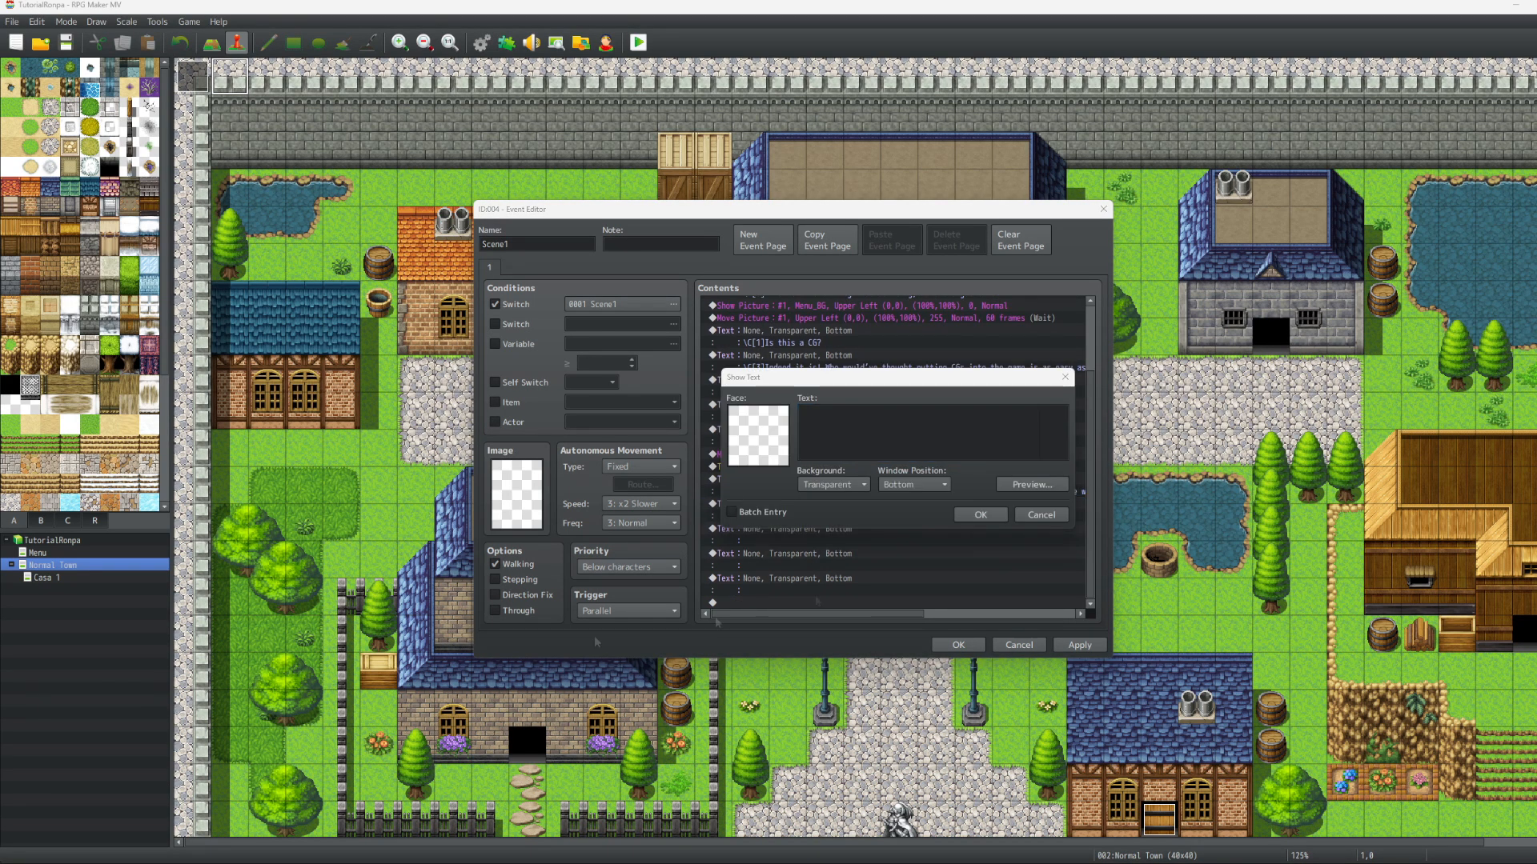
{"action": "key", "text": "ctrl+v"}
{"action": "left_click", "coordinate": [991, 514]}
{"action": "key", "text": "Down"}
{"action": "key", "text": "space"}
{"action": "key", "text": "ctrl+v"}
{"action": "left_click", "coordinate": [980, 515]}
Fill the last empty text with "\C[3]Cool, isn't it? Now, I'll leave you to it."
{"action": "key", "text": "Down"}
{"action": "key", "text": "space"}
{"action": "type", "text": "\\C[3]Cool, isn’t it? Now, I’ll leave you to it."}
{"action": "left_click", "coordinate": [964, 515]}
Append a Control Switches command to the Scene1 event that turns ON switch 0002, naming that switch Scene2
{"action": "left_click", "coordinate": [831, 602]}
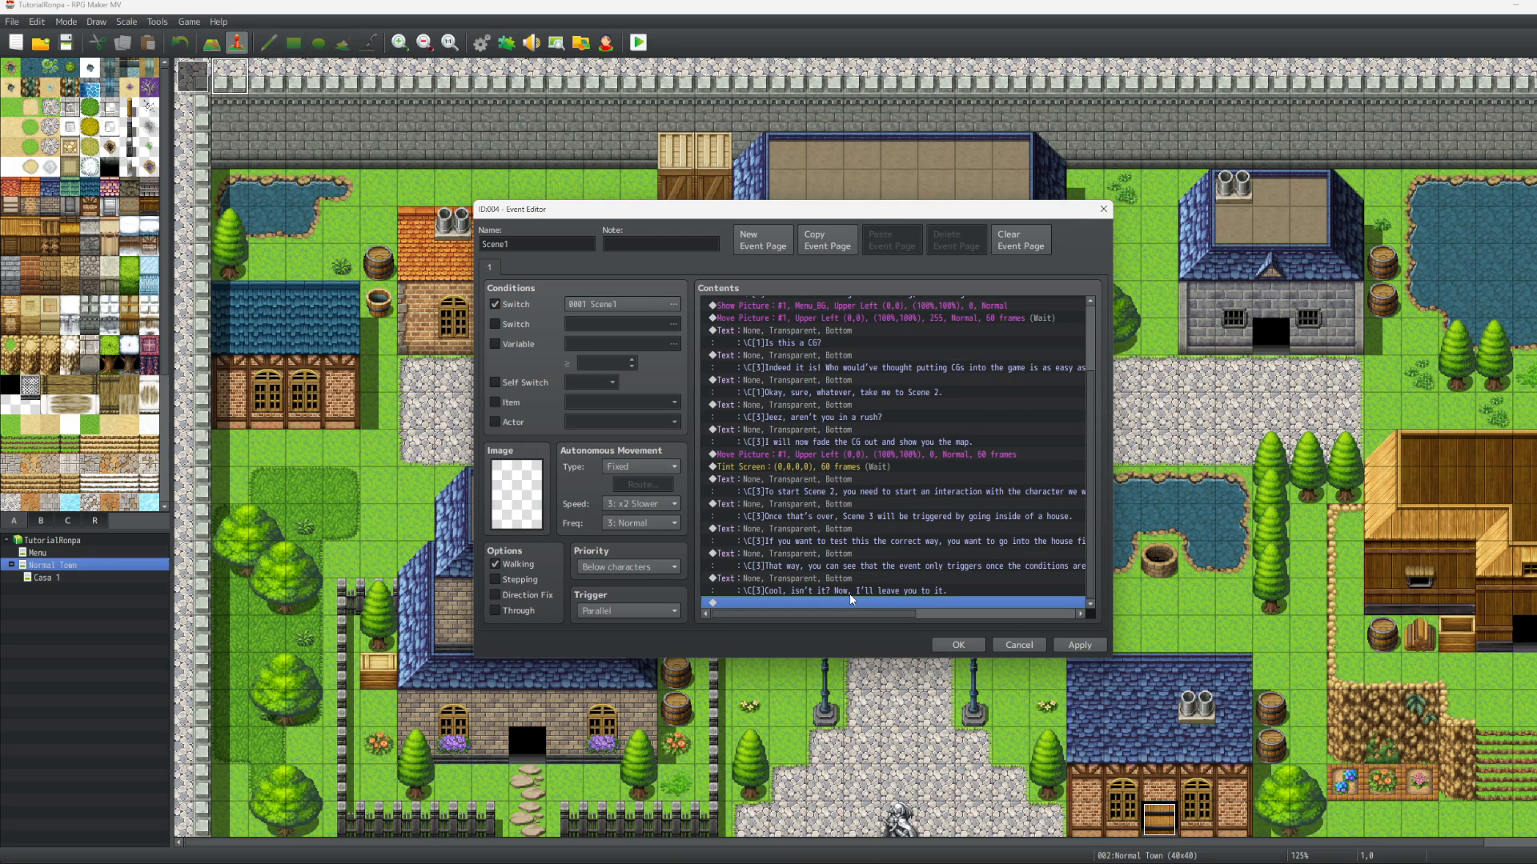
{"action": "double_click", "coordinate": [795, 602]}
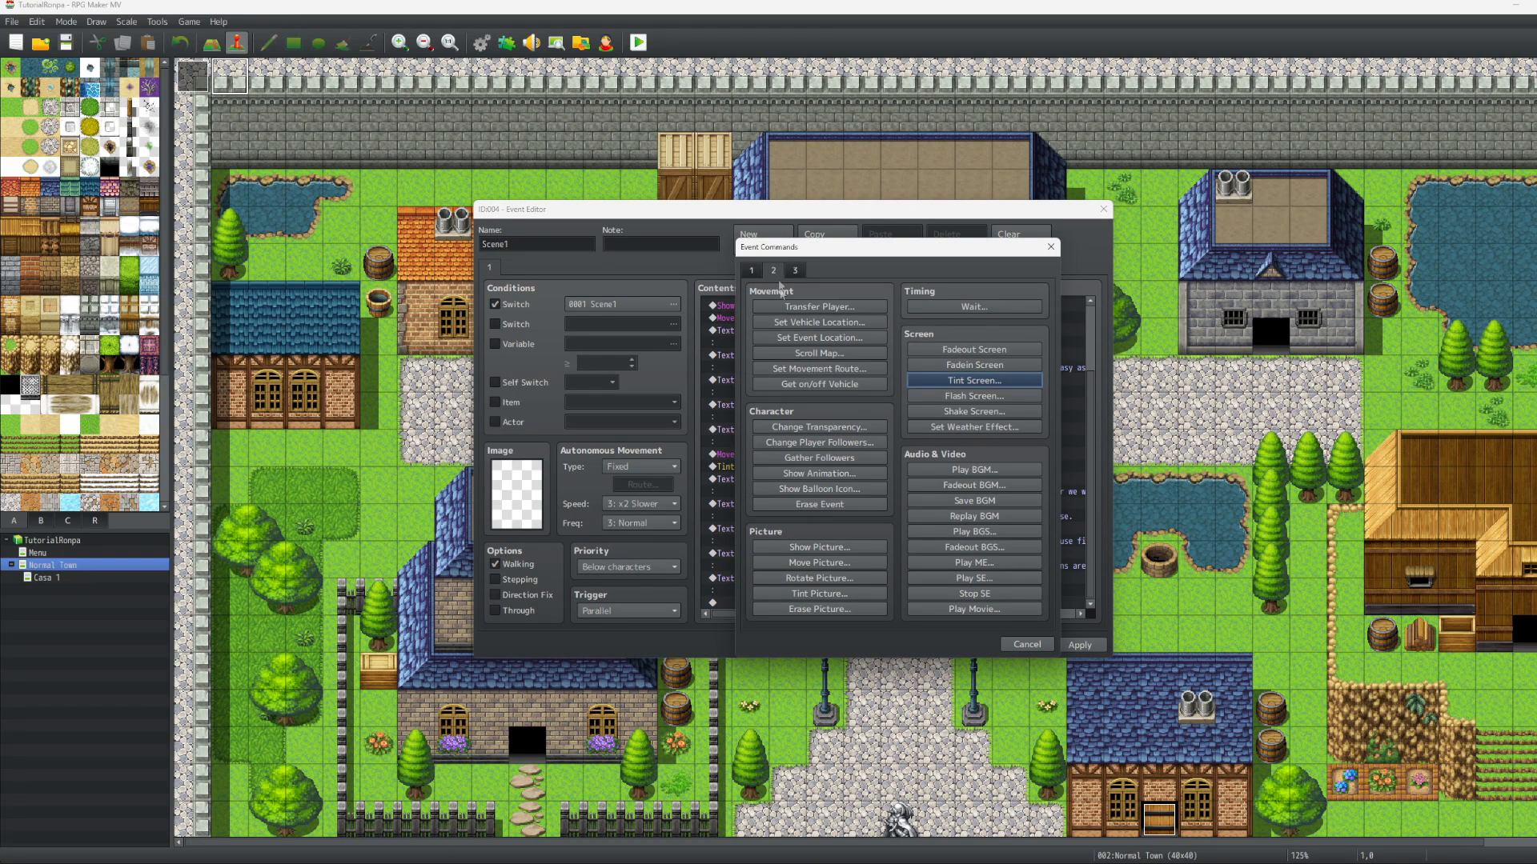
{"action": "left_click", "coordinate": [753, 270]}
{"action": "left_click", "coordinate": [818, 412]}
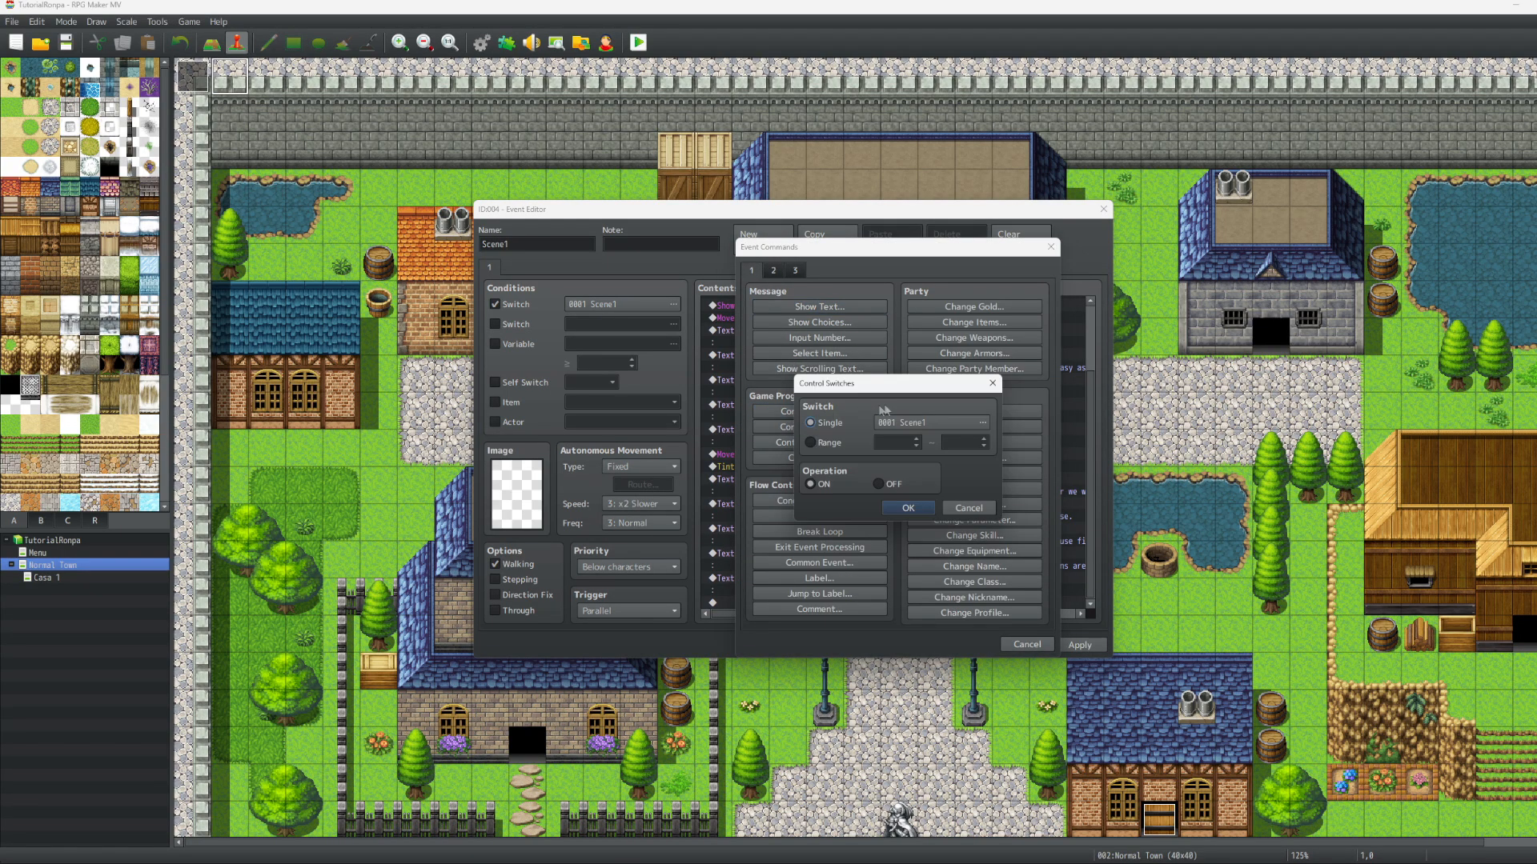
{"action": "double_click", "coordinate": [898, 422]}
{"action": "left_click", "coordinate": [913, 329]}
{"action": "left_click", "coordinate": [936, 574]}
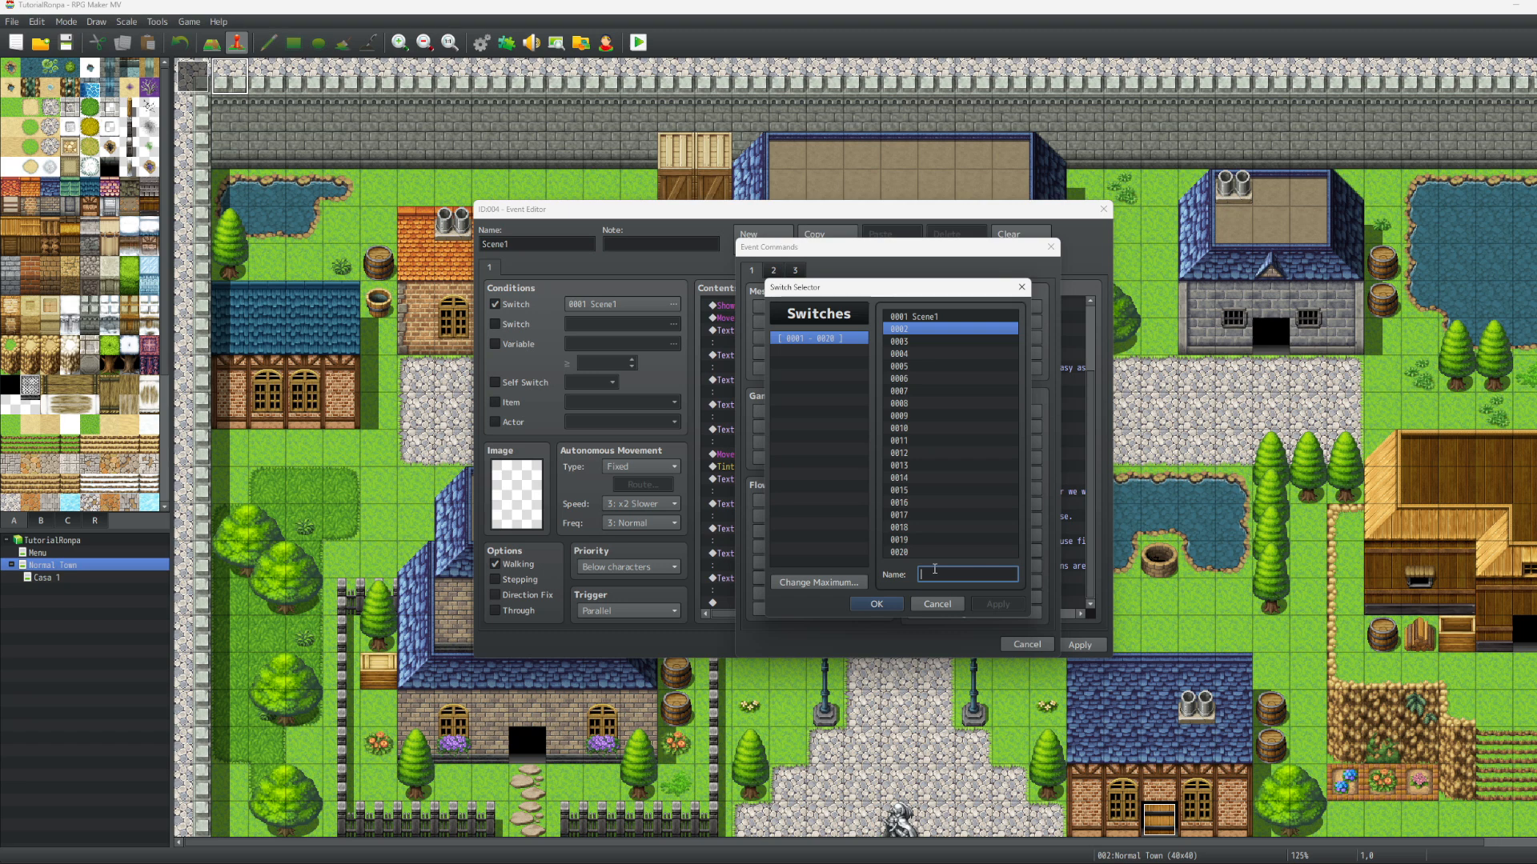
{"action": "type", "text": "Scene2"}
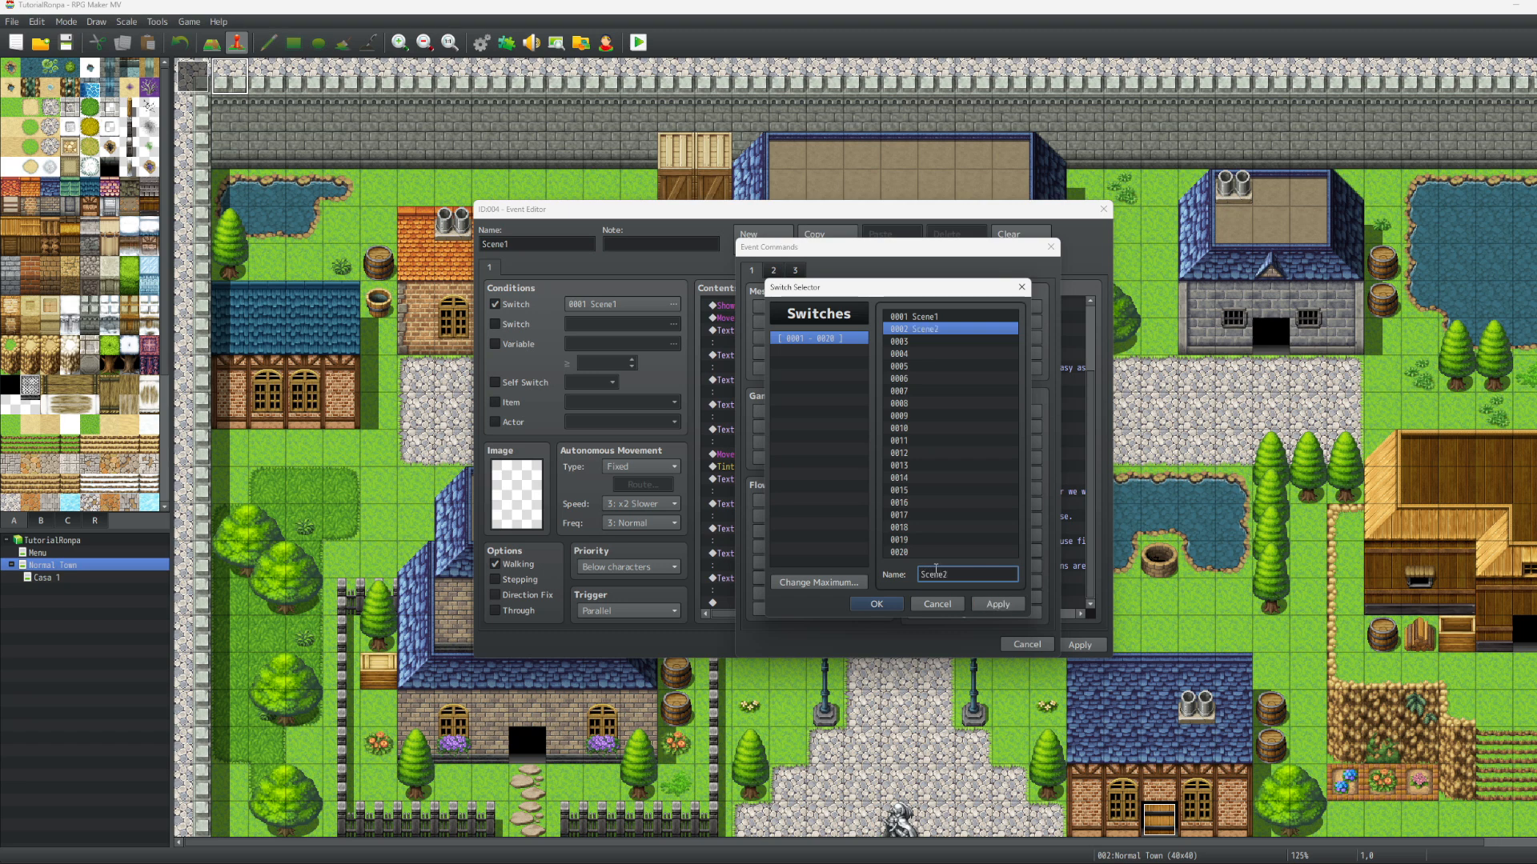
{"action": "key", "text": "Return"}
{"action": "left_click", "coordinate": [907, 508]}
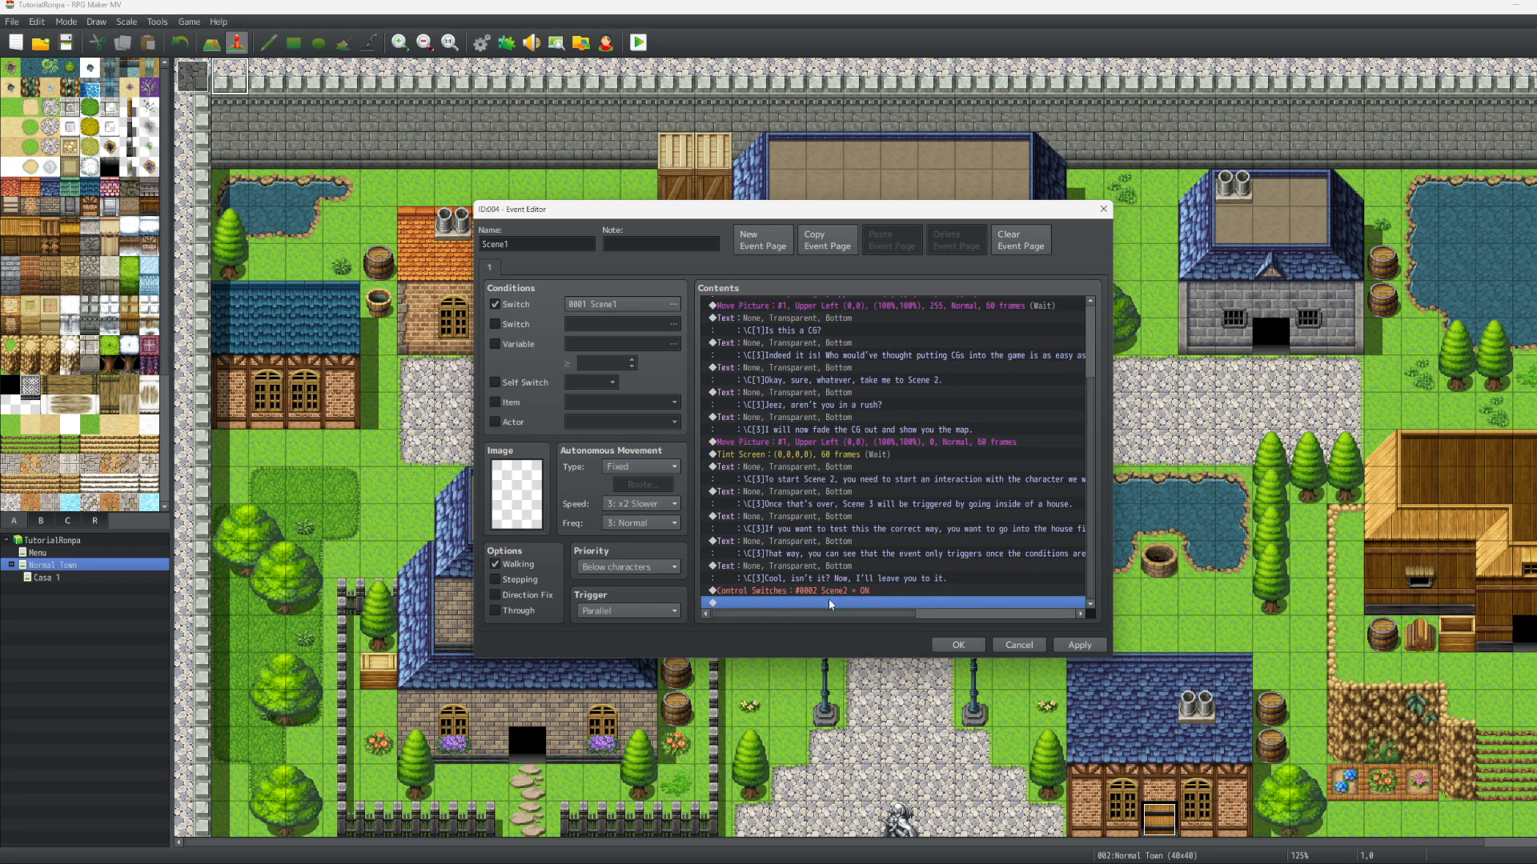
Append a second Control Switches command that turns switch 0001 Scene1 OFF
{"action": "double_click", "coordinate": [829, 599]}
{"action": "left_click", "coordinate": [819, 410]}
{"action": "double_click", "coordinate": [887, 421]}
{"action": "double_click", "coordinate": [919, 319]}
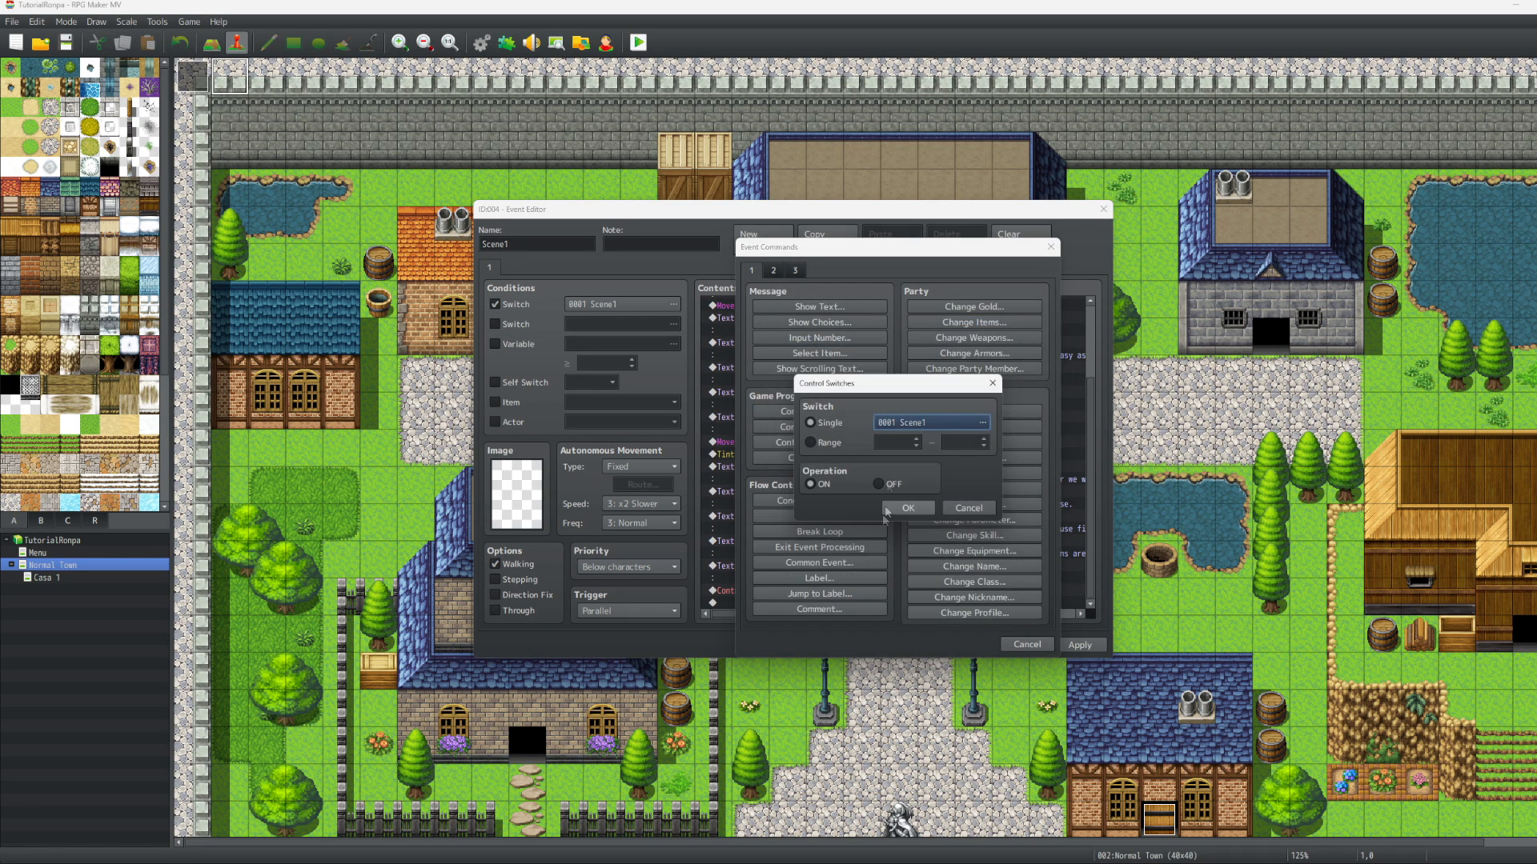
{"action": "left_click", "coordinate": [878, 483]}
{"action": "left_click", "coordinate": [908, 508]}
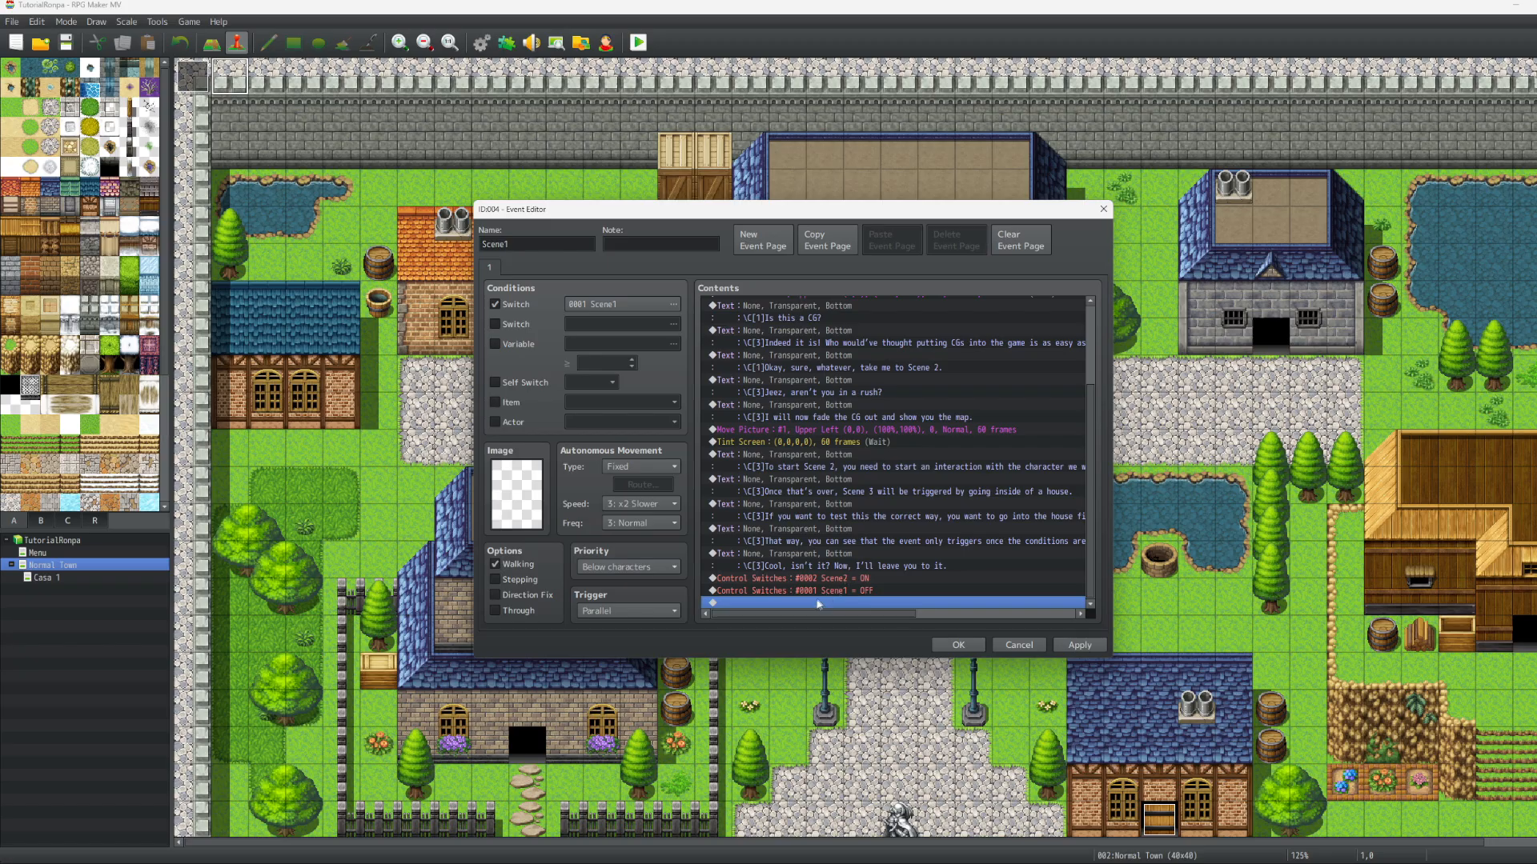
Review the two switch commands and the preceding contents of Scene1, and save the event
{"action": "left_click", "coordinate": [793, 579]}
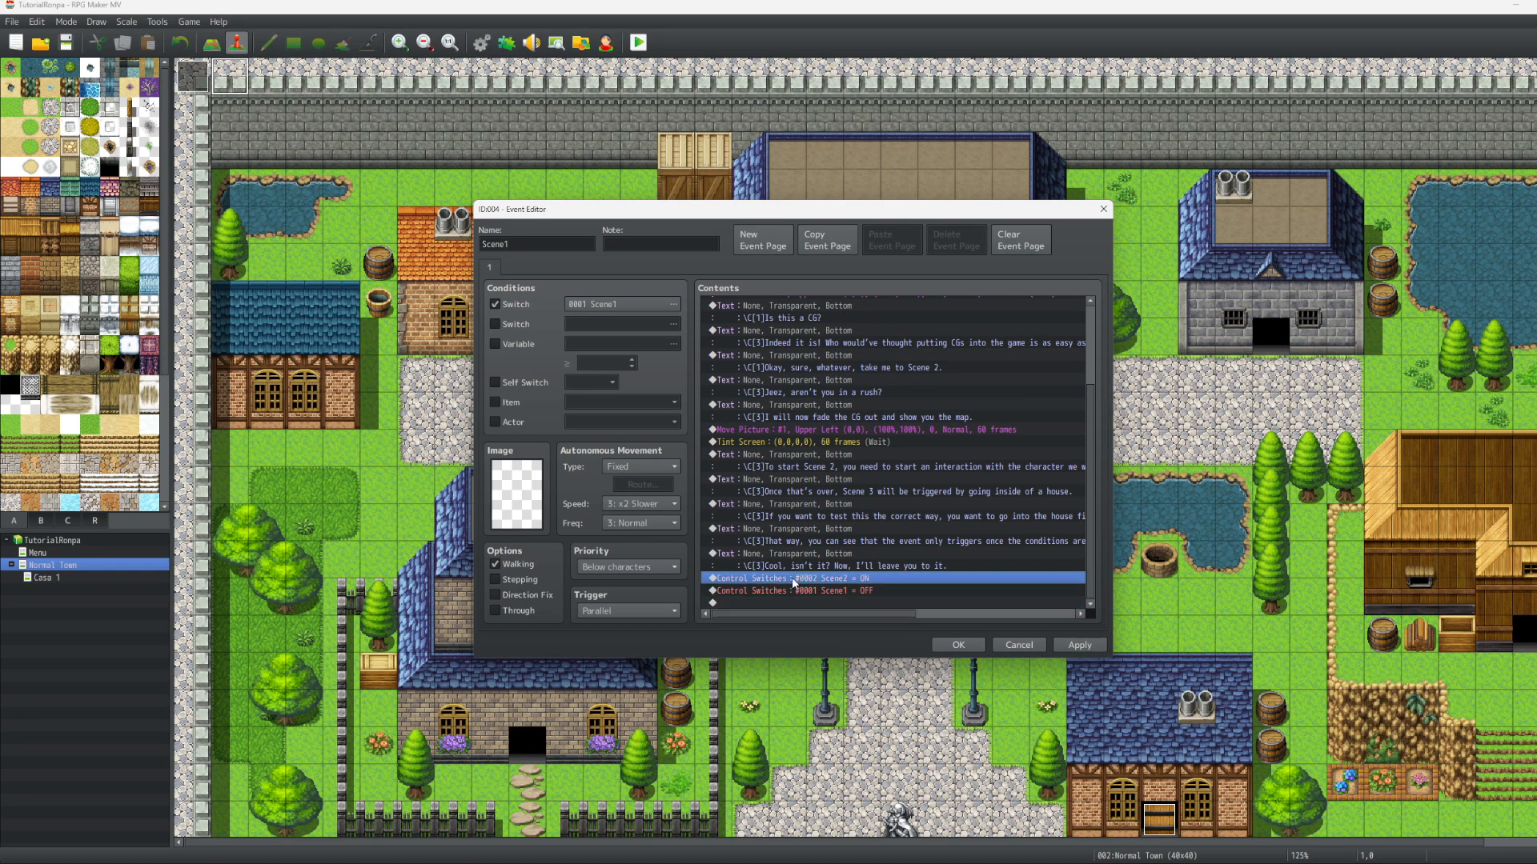
{"action": "left_click", "coordinate": [858, 591]}
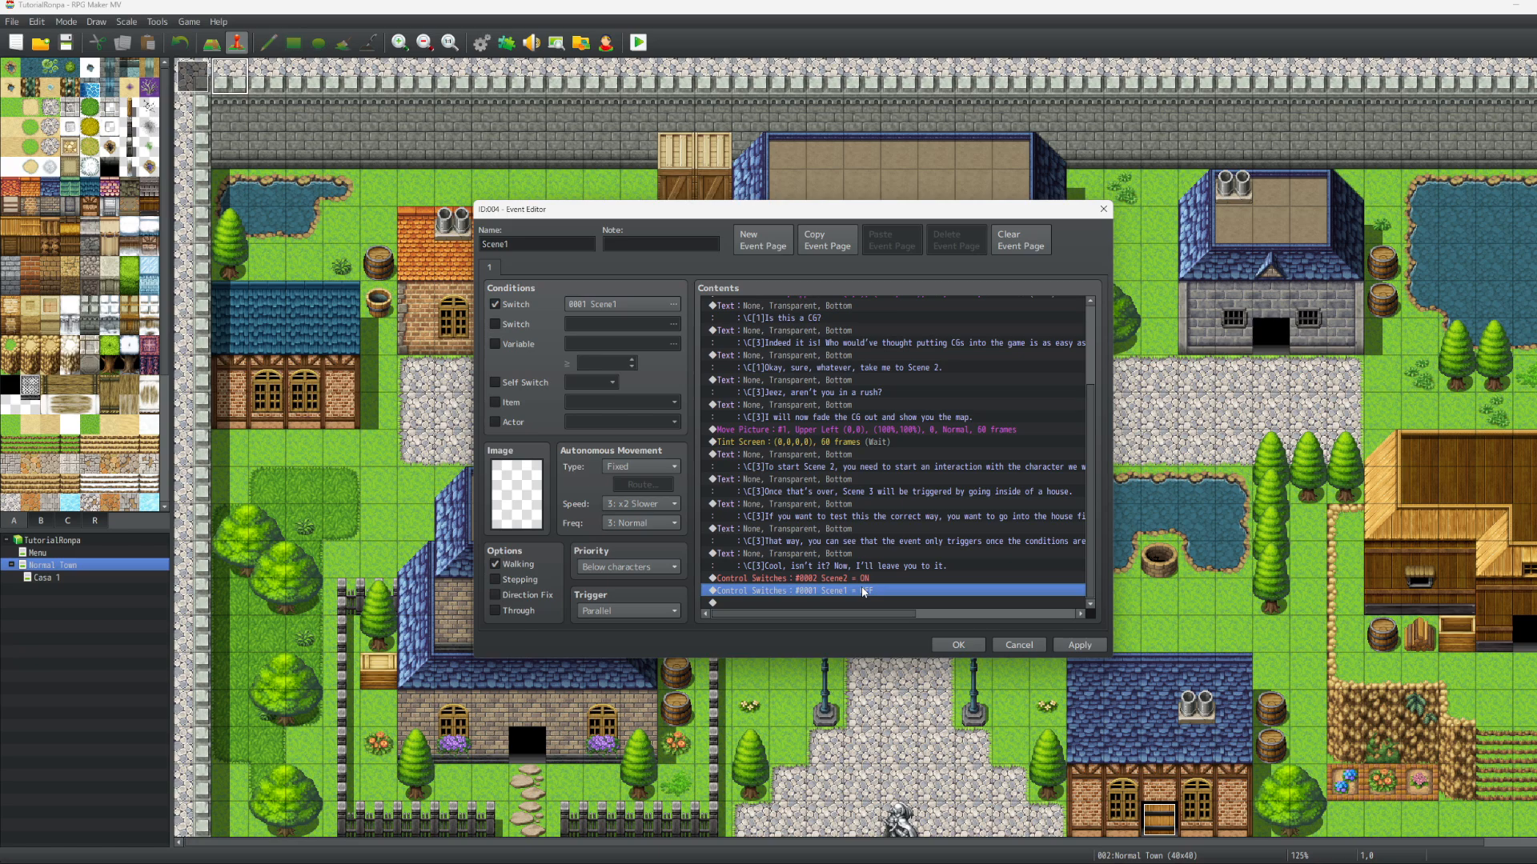
{"action": "scroll", "coordinate": [841, 584], "scroll_direction": "up", "scroll_amount": 3}
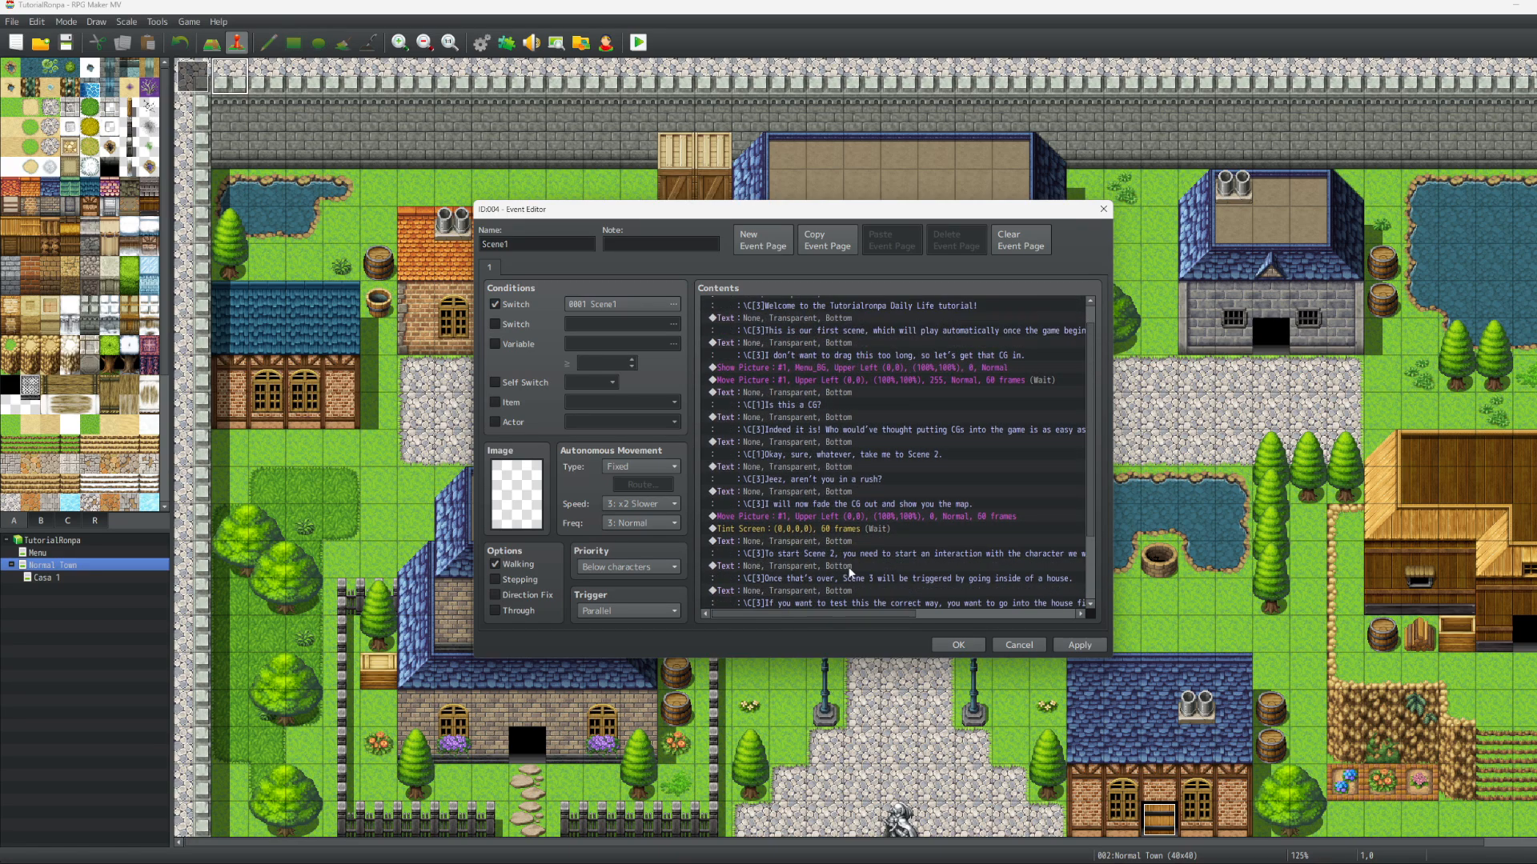
{"action": "scroll", "coordinate": [865, 561], "scroll_direction": "down", "scroll_amount": 3}
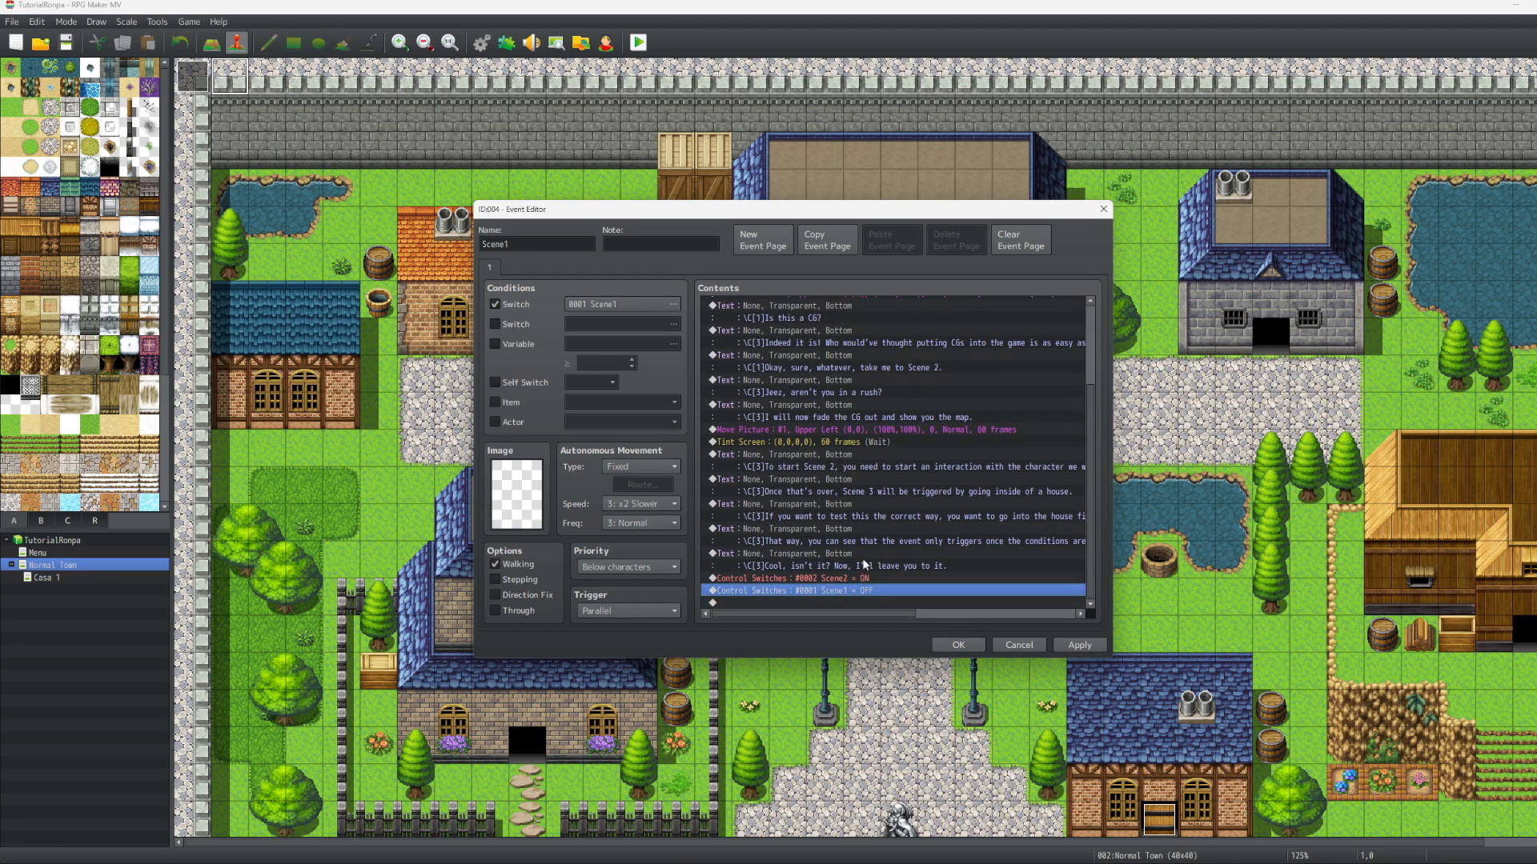
{"action": "left_click", "coordinate": [1080, 645]}
{"action": "left_click", "coordinate": [959, 646]}
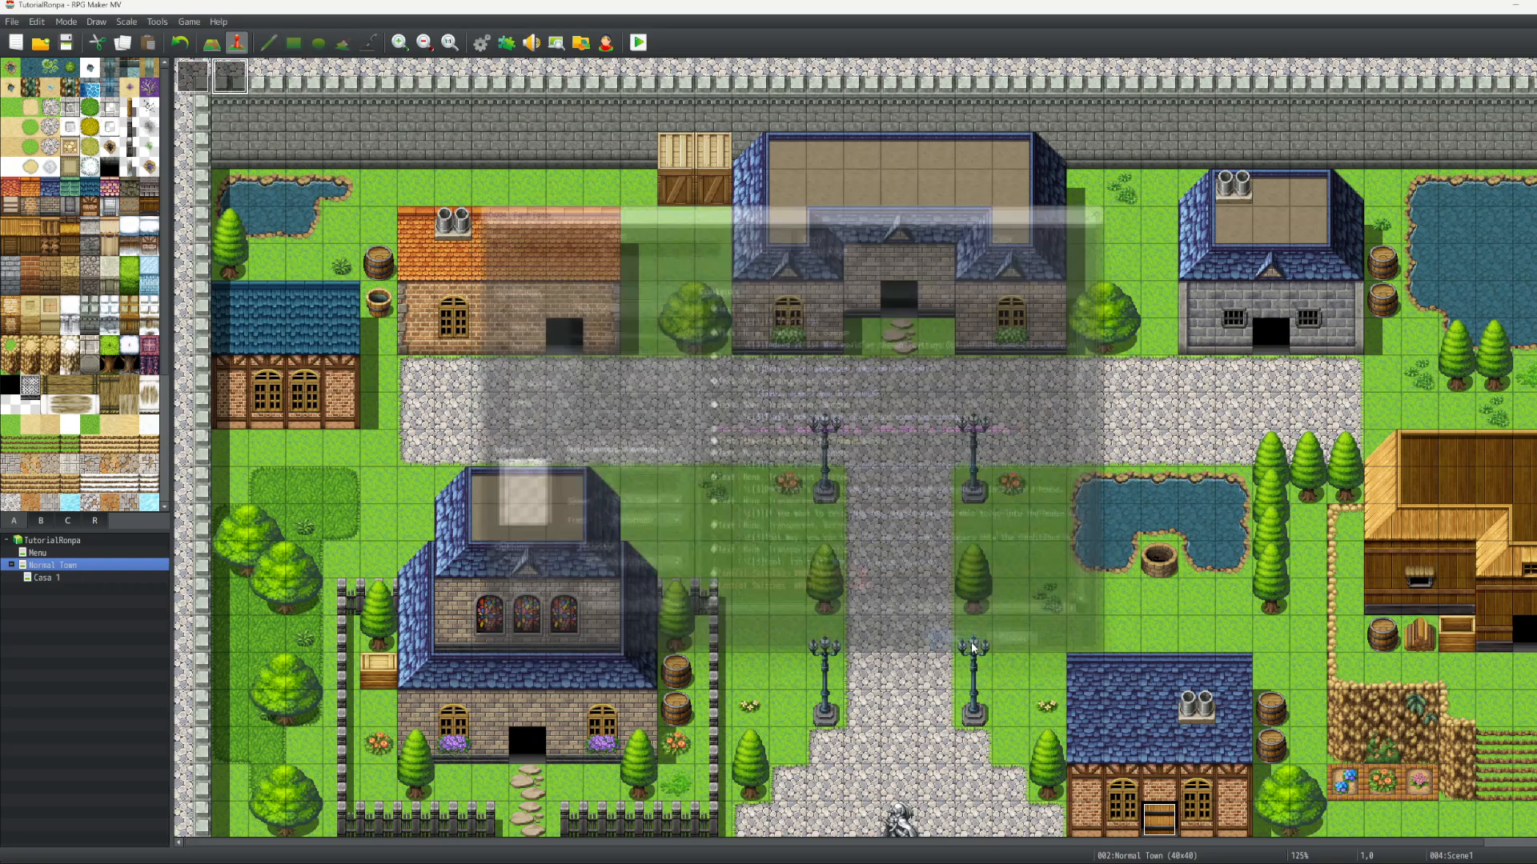
Playtest a new game, advance the dialogue through the whole first scene with its CG and map, and close the game
{"action": "left_click", "coordinate": [637, 44]}
{"action": "left_click", "coordinate": [752, 457]}
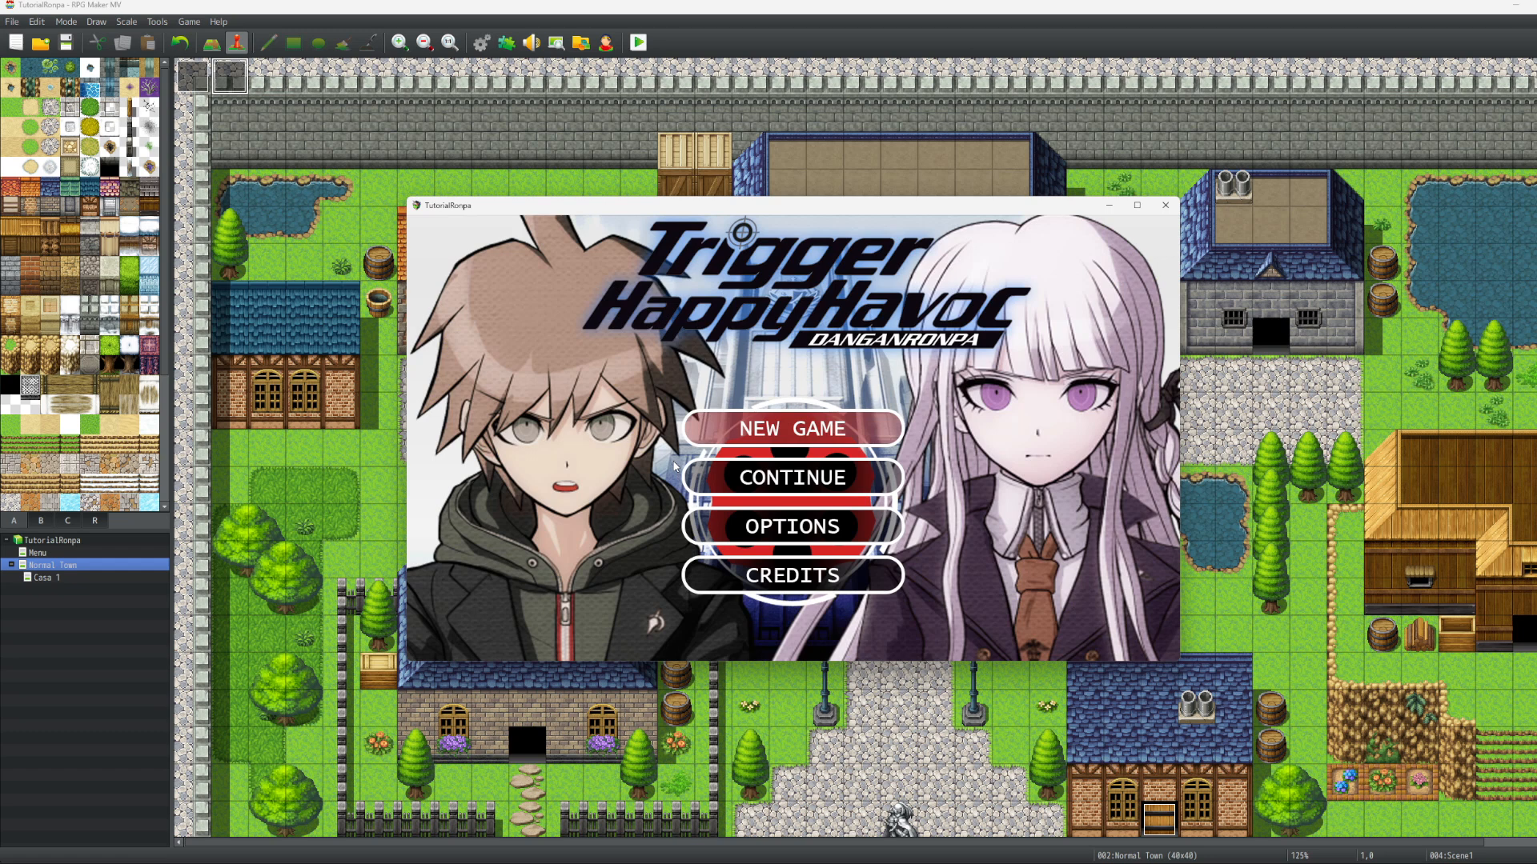
{"action": "key", "text": "Return"}
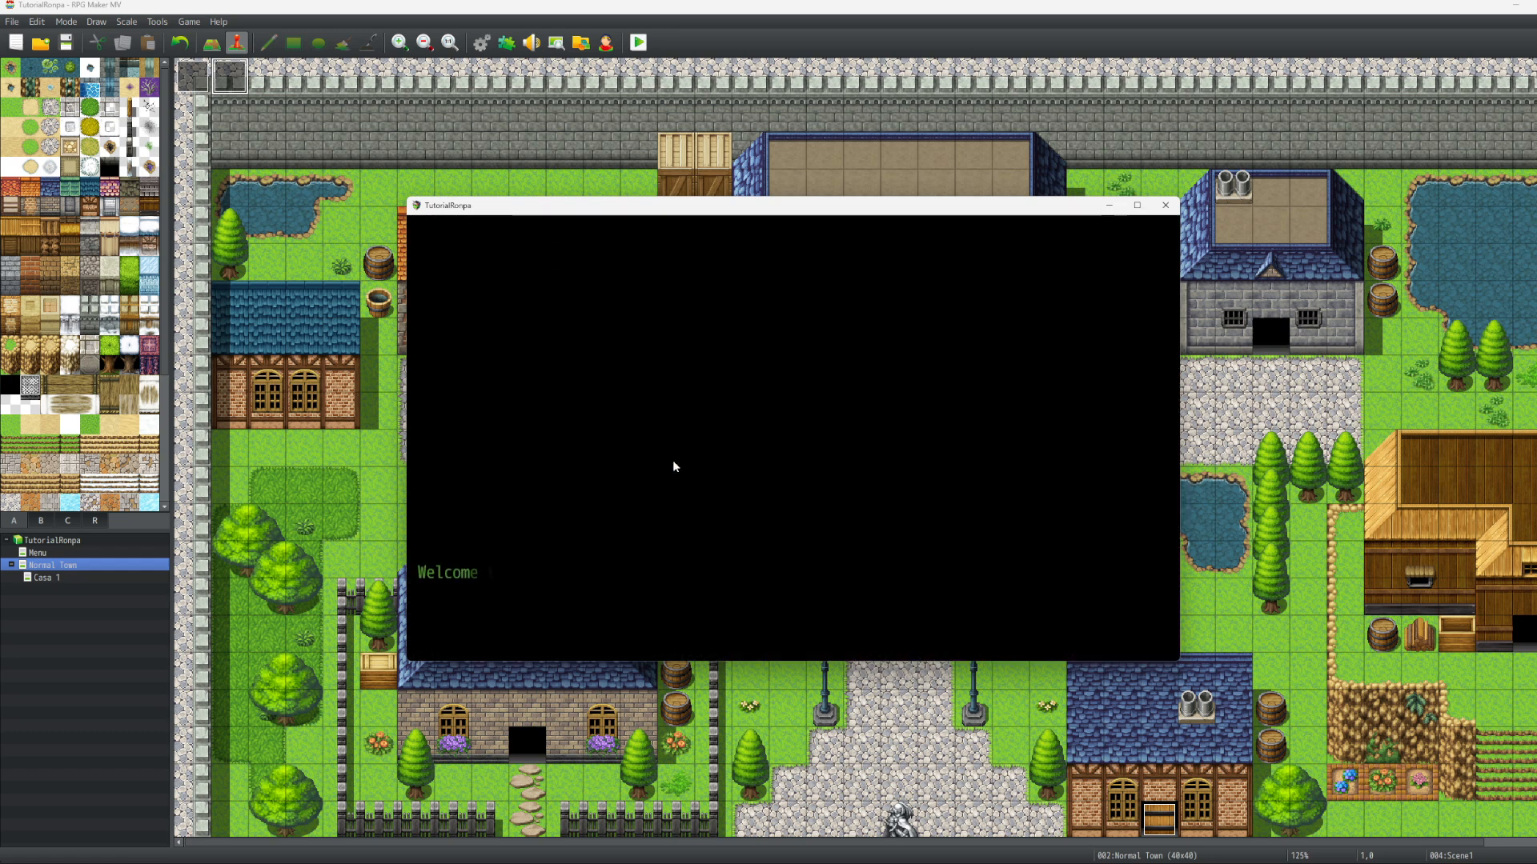
{"action": "key", "text": "Return"}
{"action": "key", "text": "Return"}
{"action": "key", "text": "Return"}
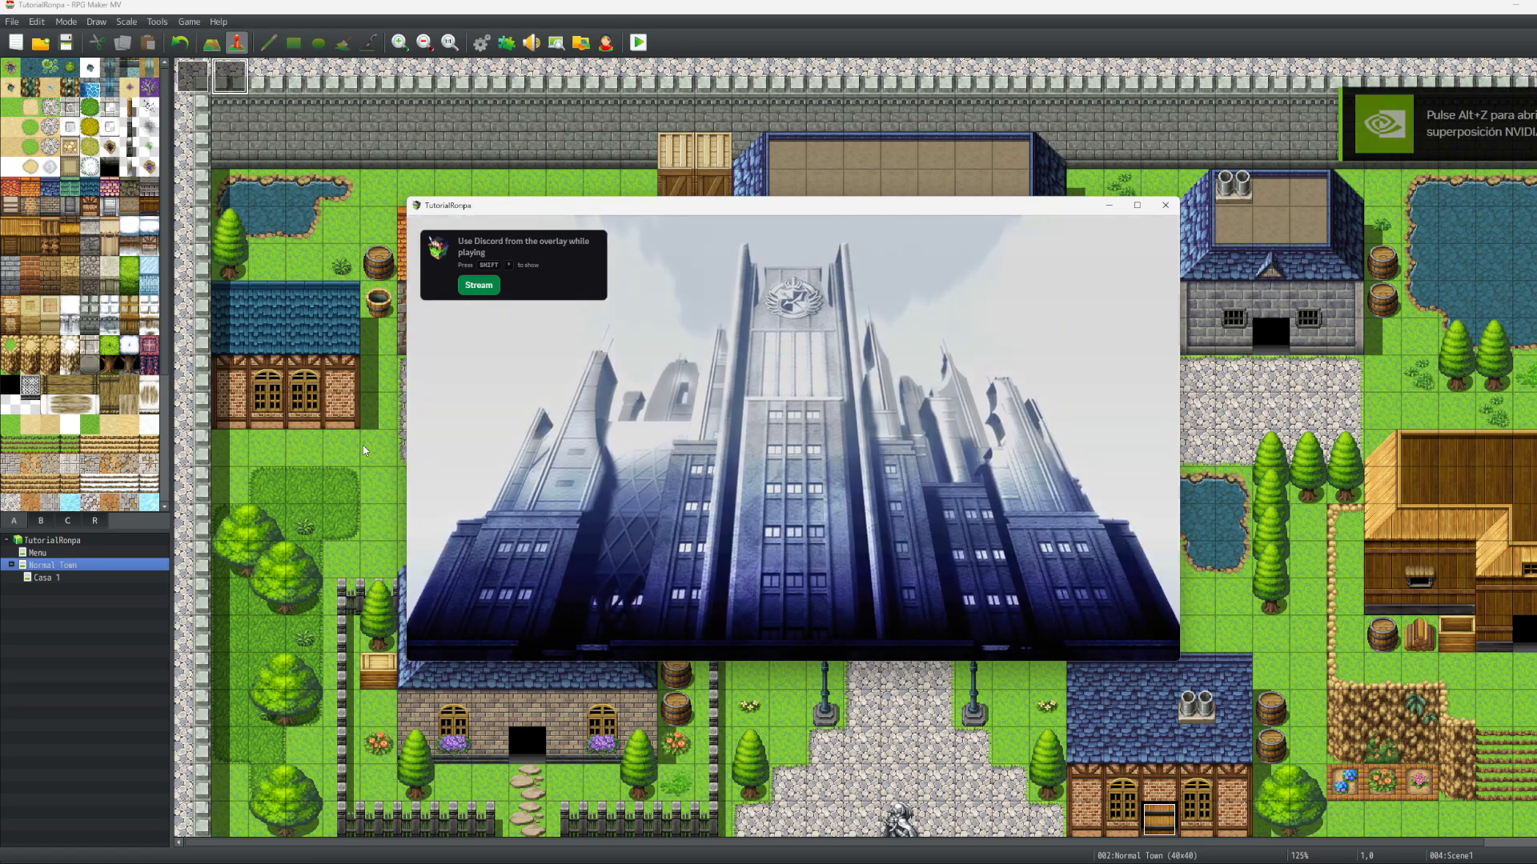
{"action": "key", "text": "Return"}
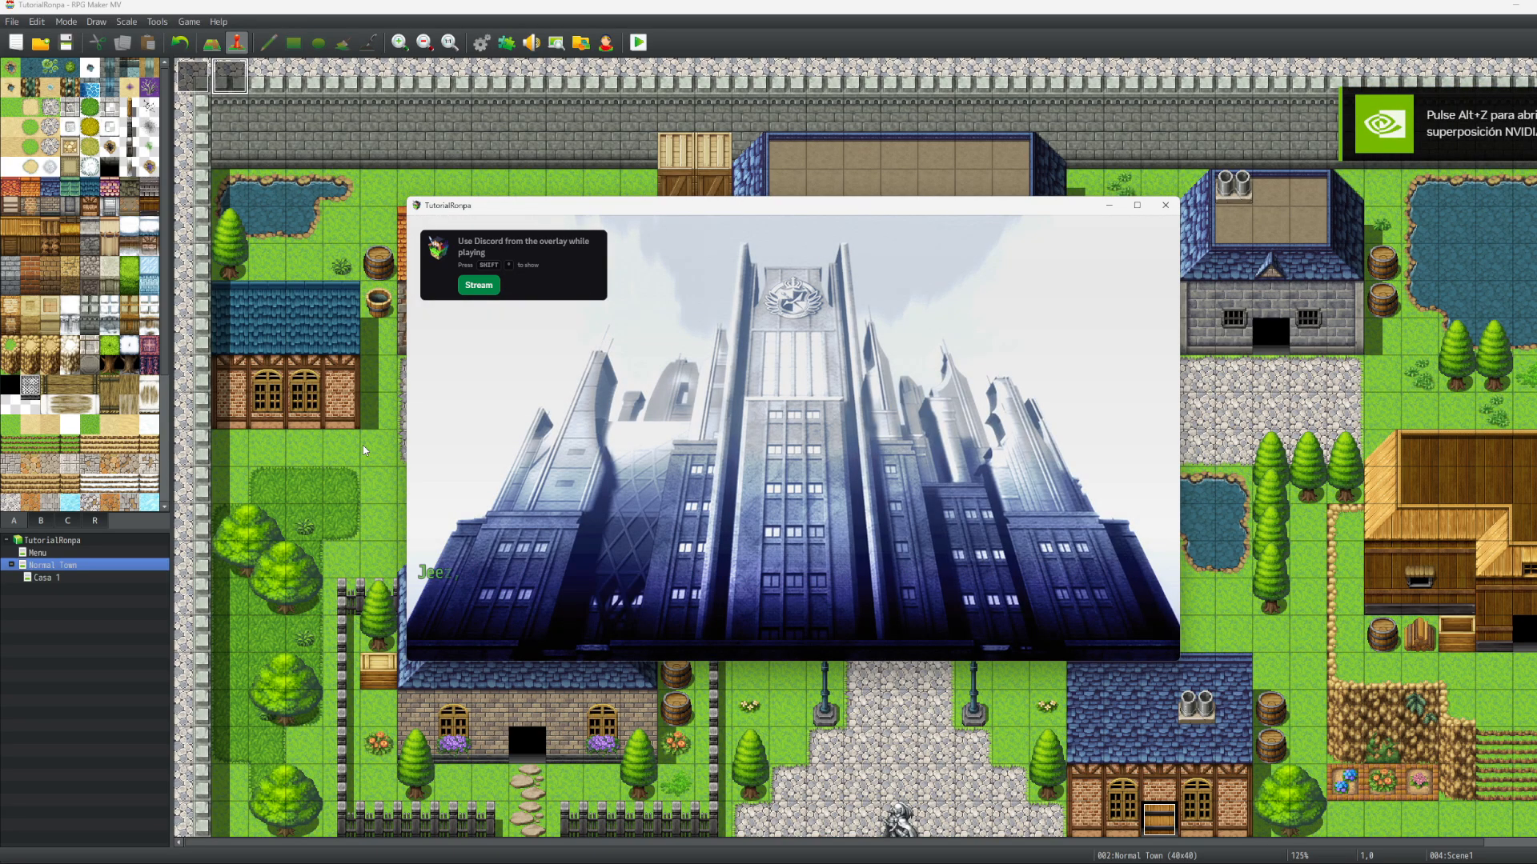
{"action": "key", "text": "Return"}
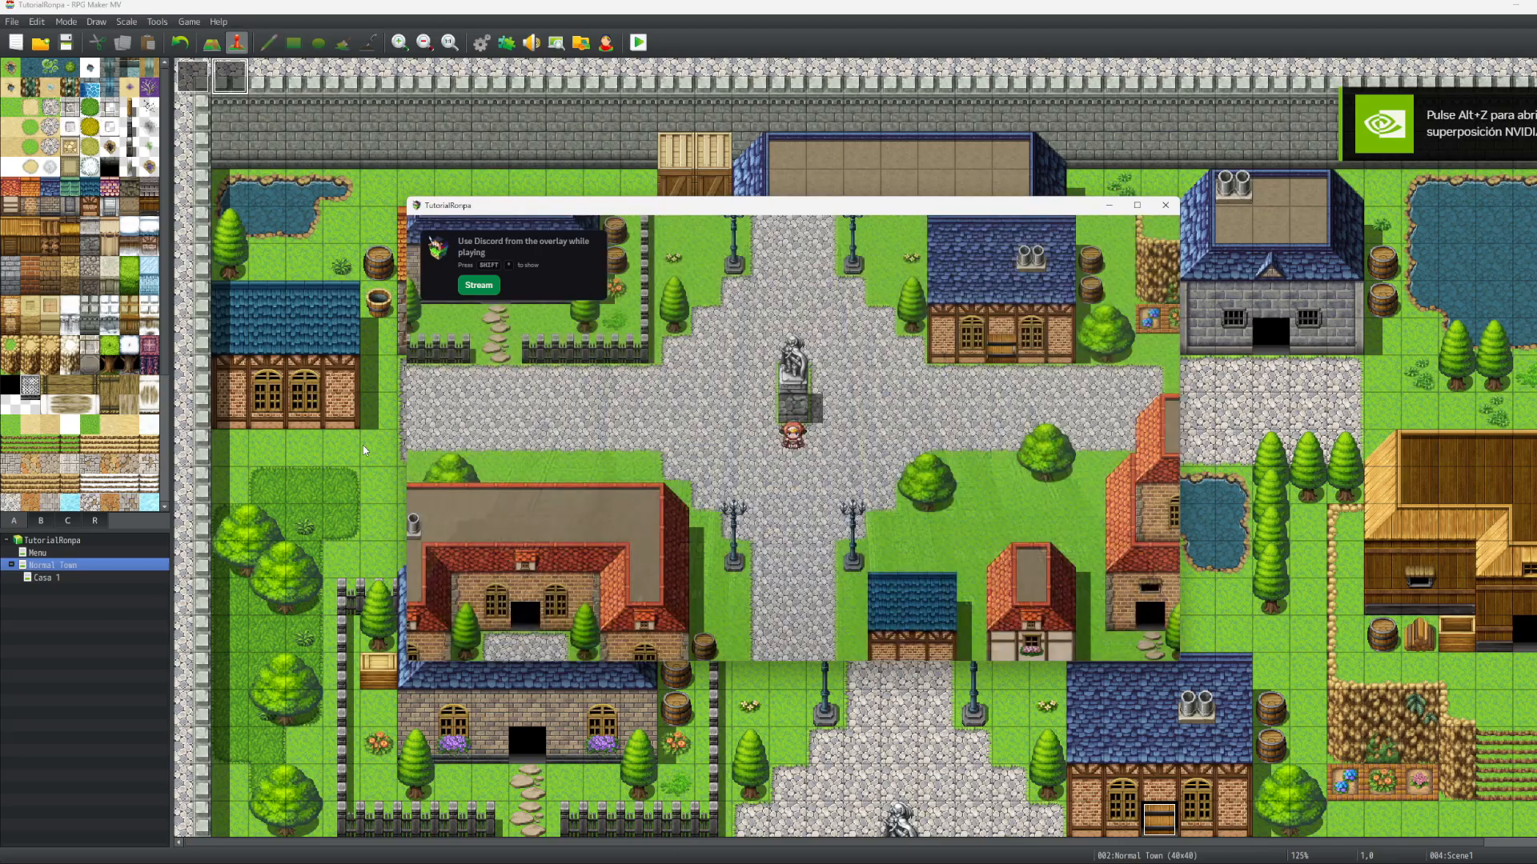
{"action": "key", "text": "Return"}
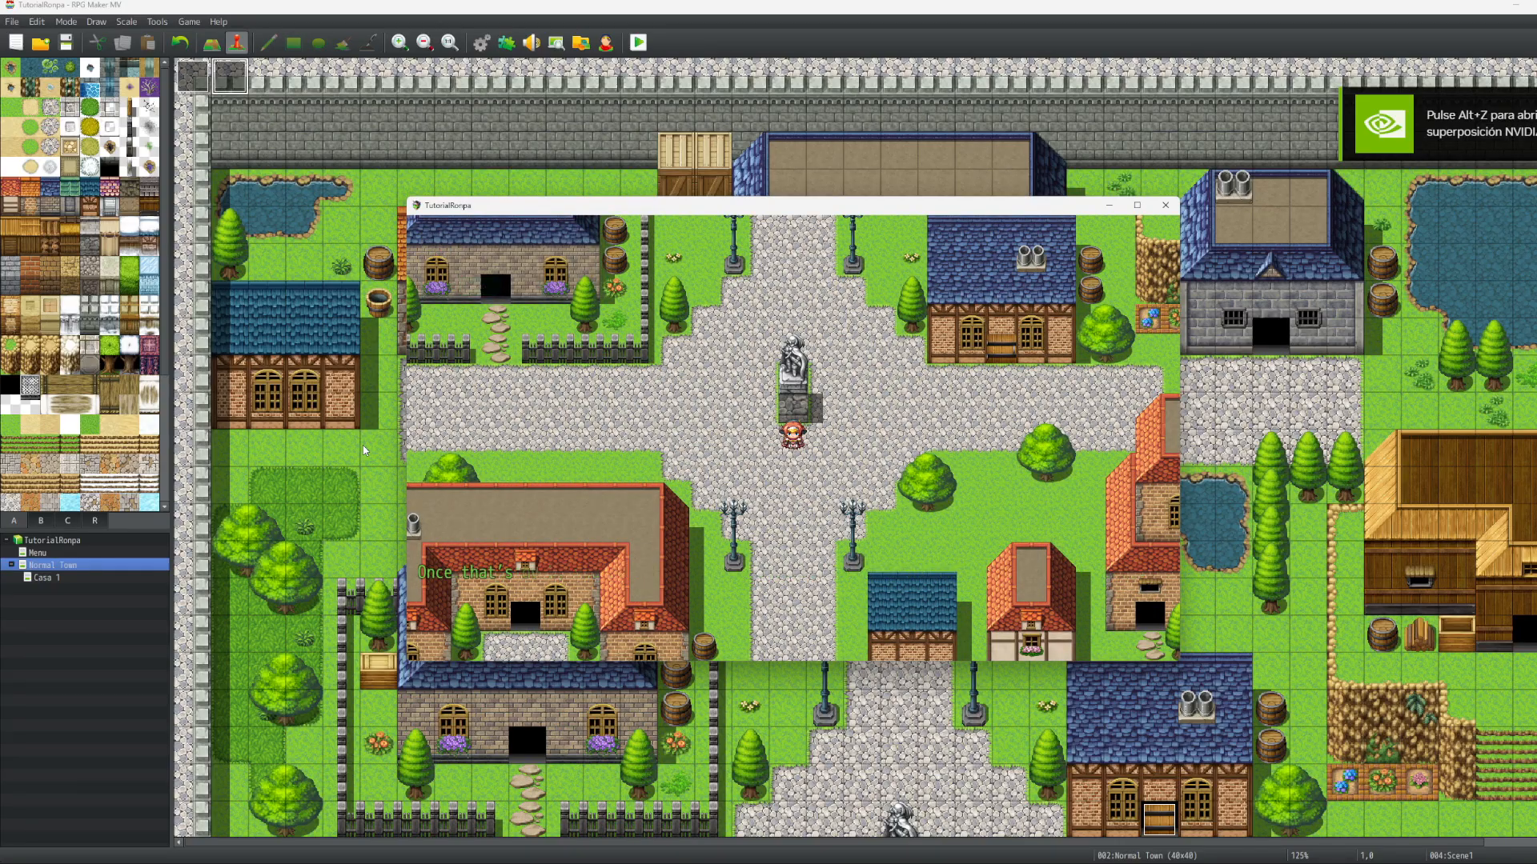
{"action": "key", "text": "Return"}
{"action": "key", "text": "Return"}
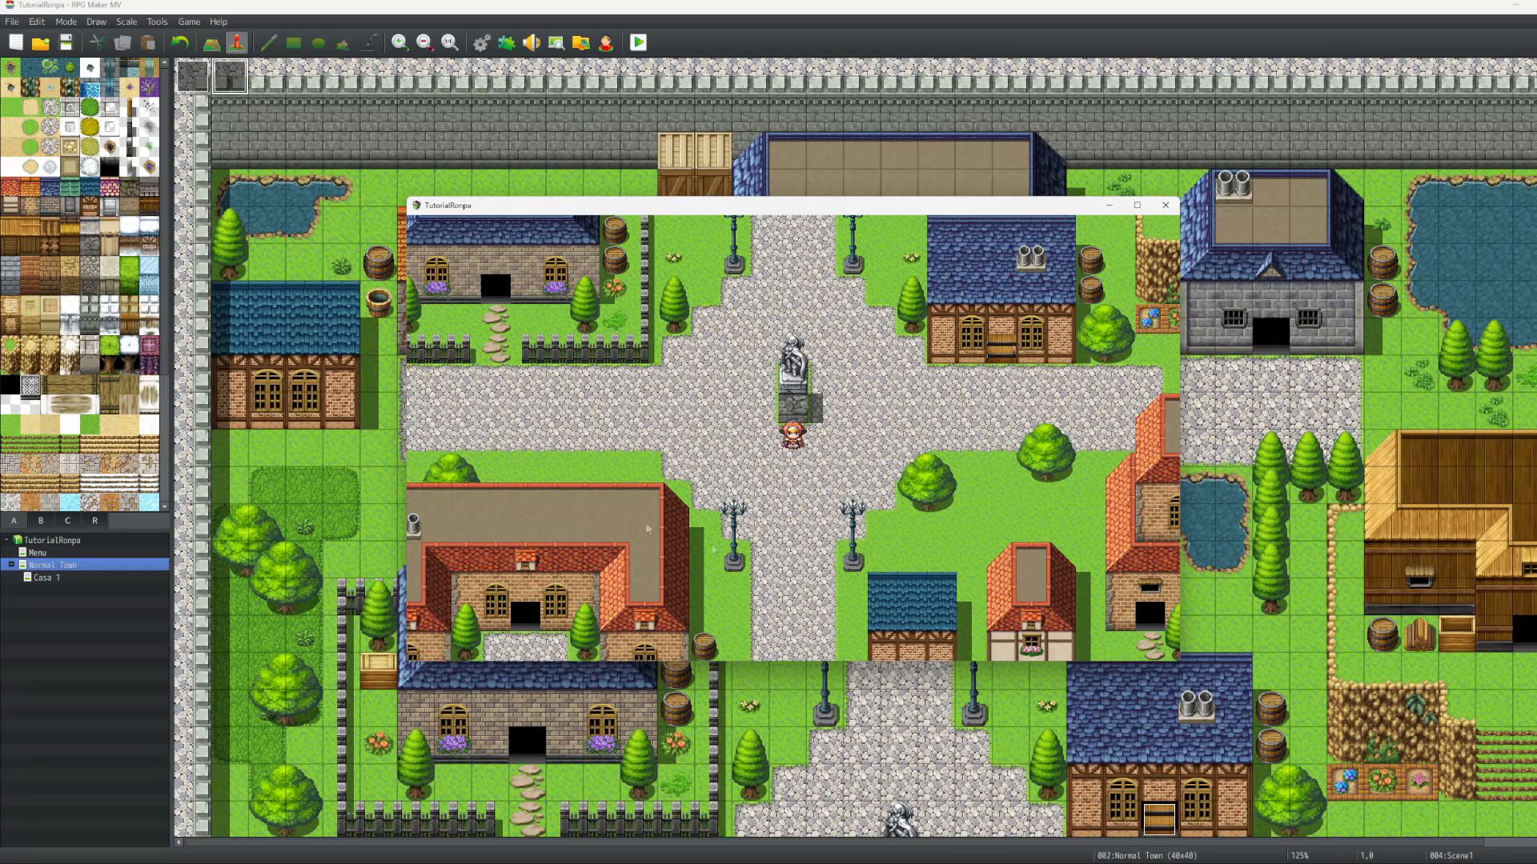
{"action": "left_click", "coordinate": [1166, 205]}
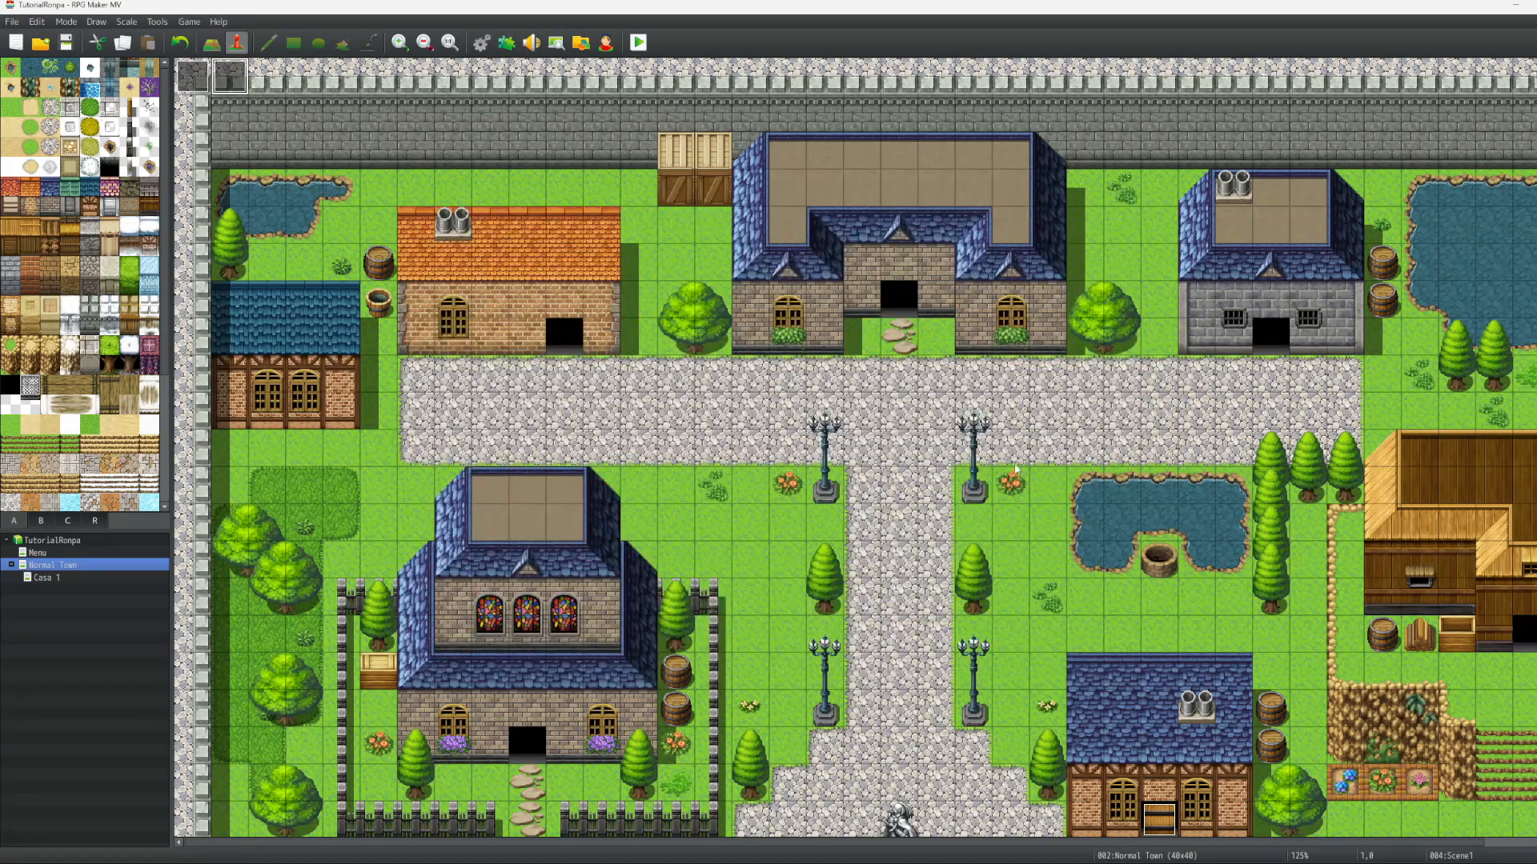
Create an event named Scene2 on the plaza just east of the statue, with switch 0002 Scene2 as its condition
{"action": "scroll", "coordinate": [1015, 469], "scroll_direction": "down", "scroll_amount": 5}
{"action": "scroll", "coordinate": [1006, 569], "scroll_direction": "down", "scroll_amount": 1}
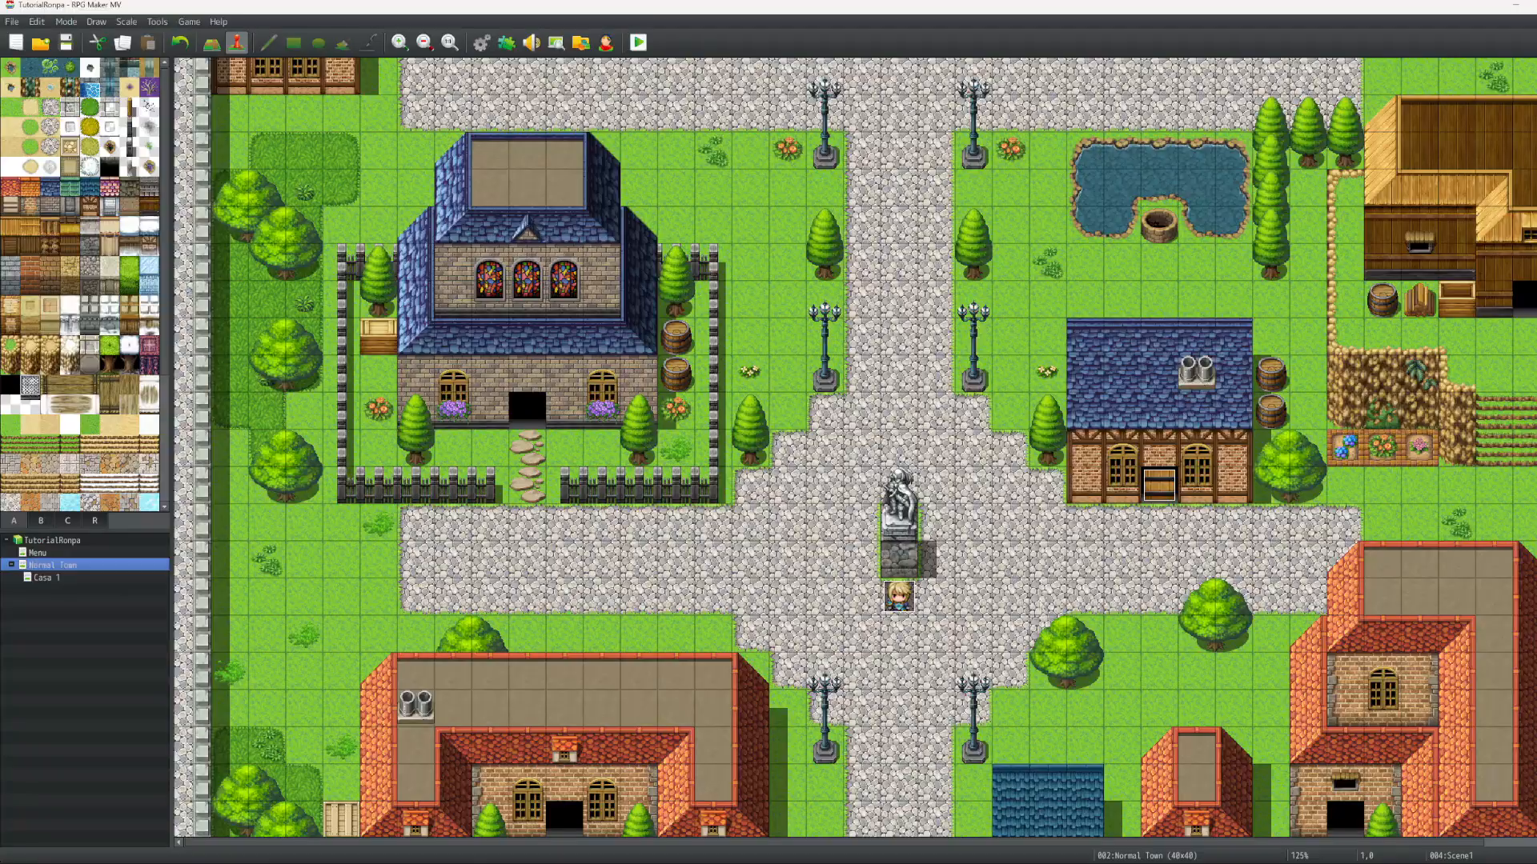
{"action": "double_click", "coordinate": [1010, 558]}
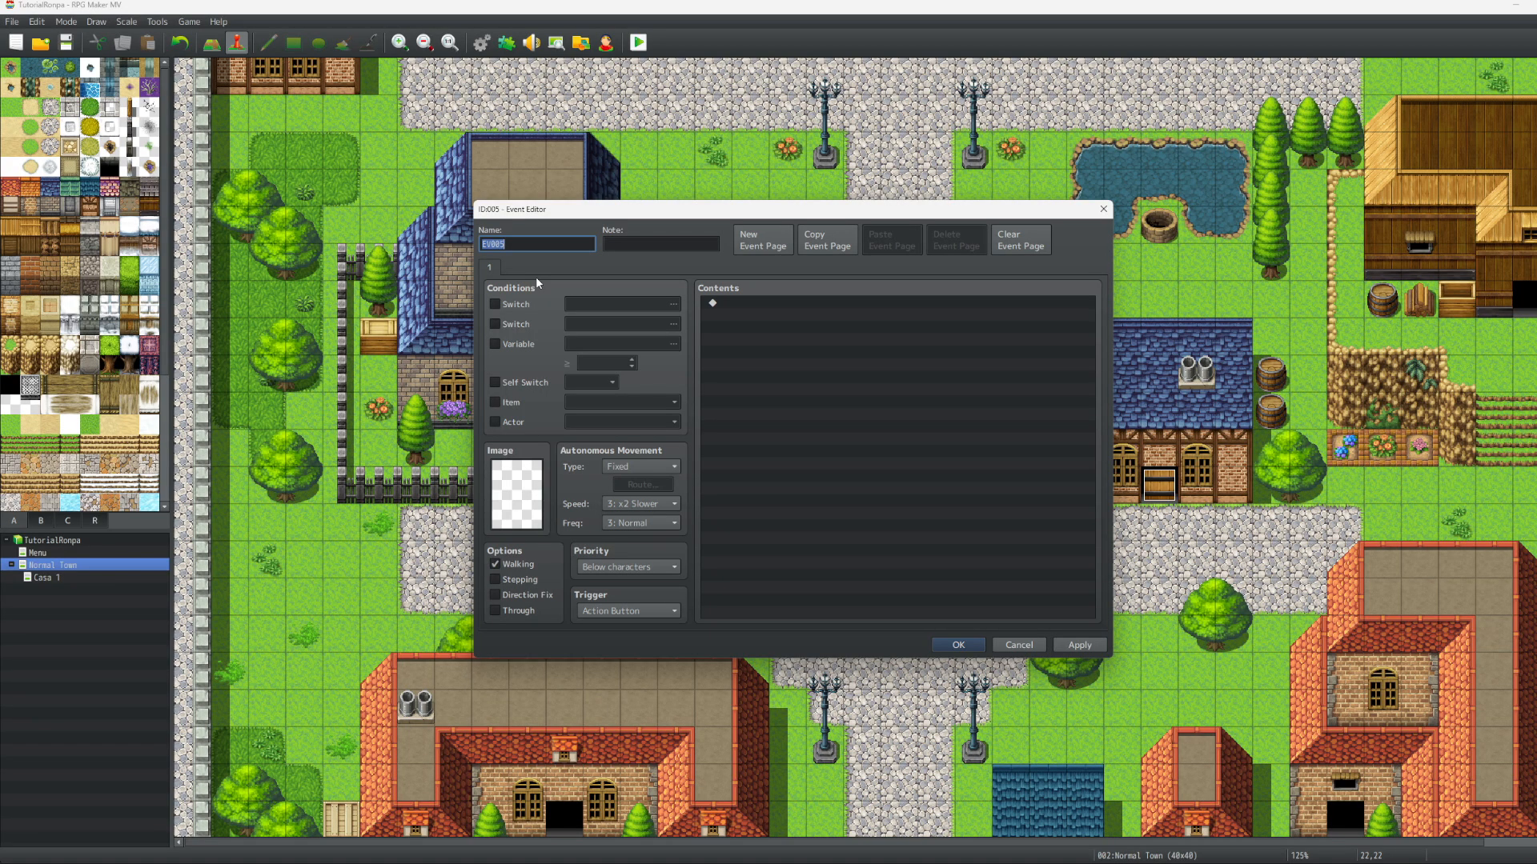
{"action": "type", "text": "S"}
{"action": "left_click", "coordinate": [496, 305]}
{"action": "left_click", "coordinate": [575, 308]}
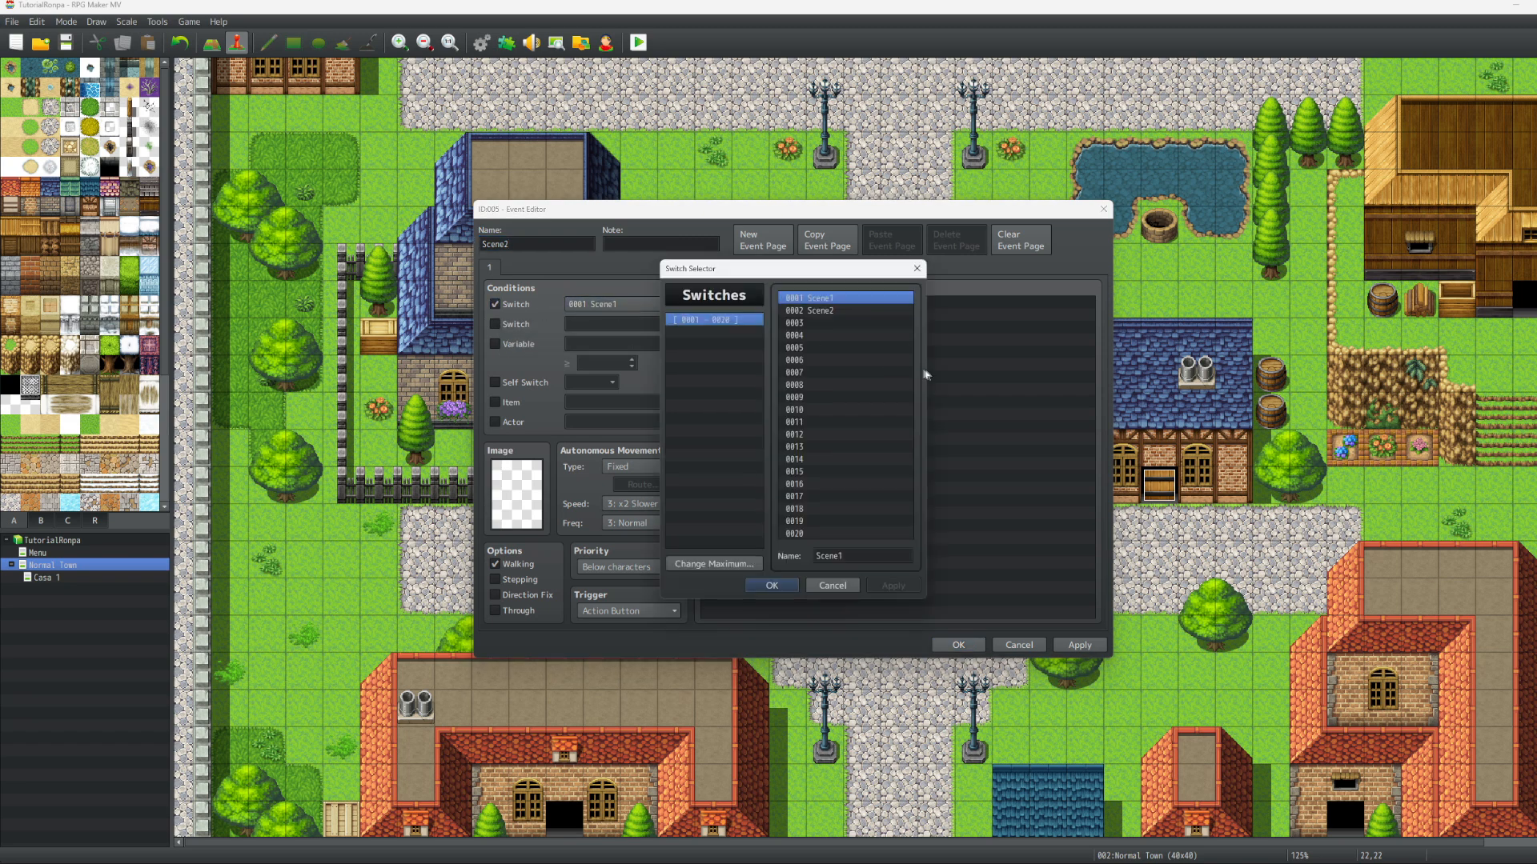
{"action": "left_click", "coordinate": [851, 310]}
{"action": "left_click", "coordinate": [773, 584]}
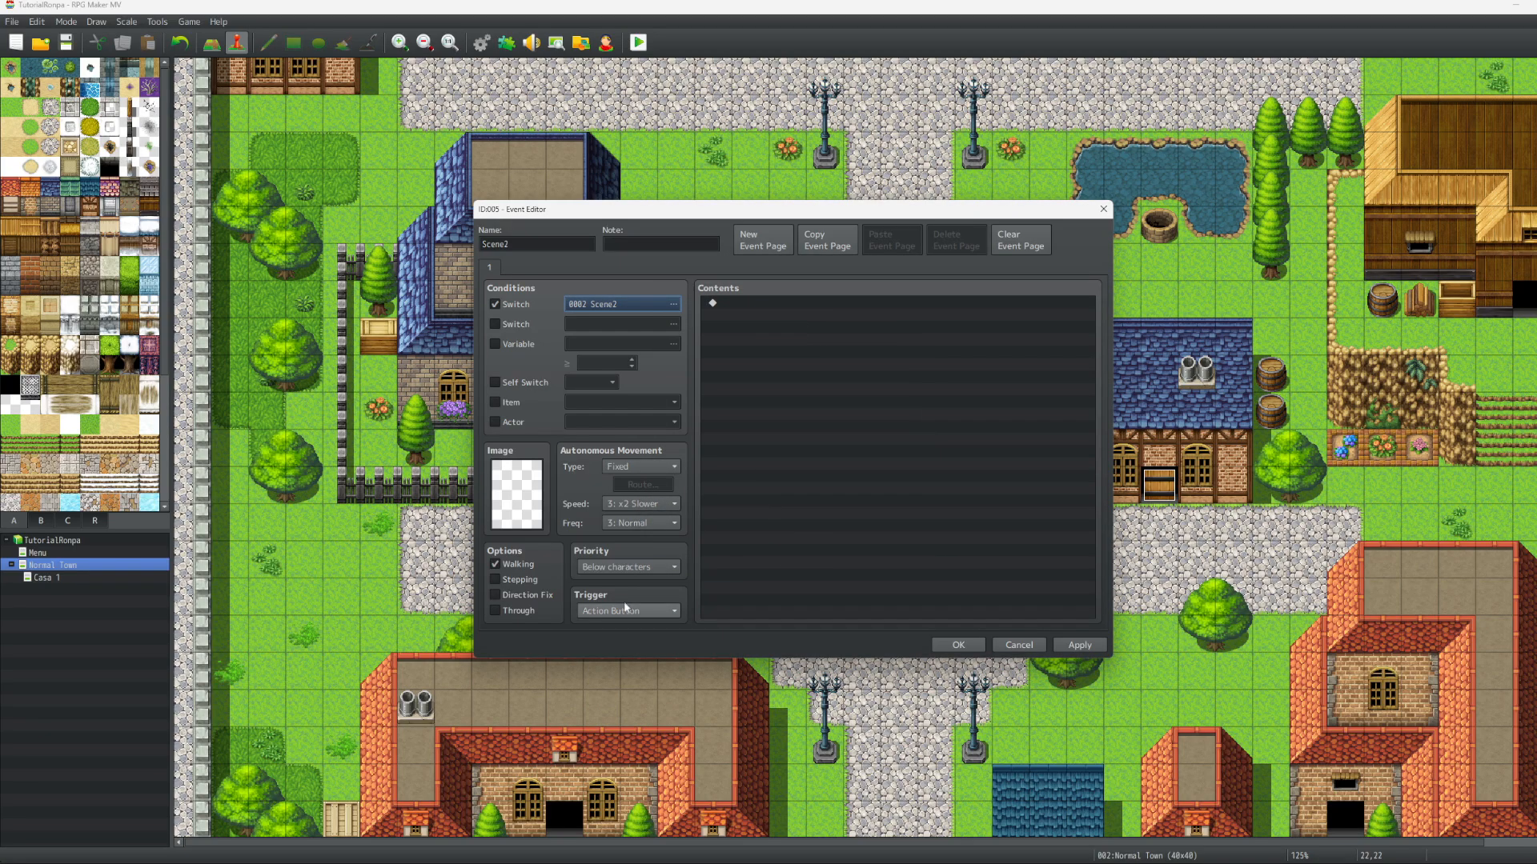
Set the Scene2 event's image to the third character in the top row of the Actor2 sheet, facing down
{"action": "double_click", "coordinate": [518, 494]}
{"action": "left_click", "coordinate": [596, 335]}
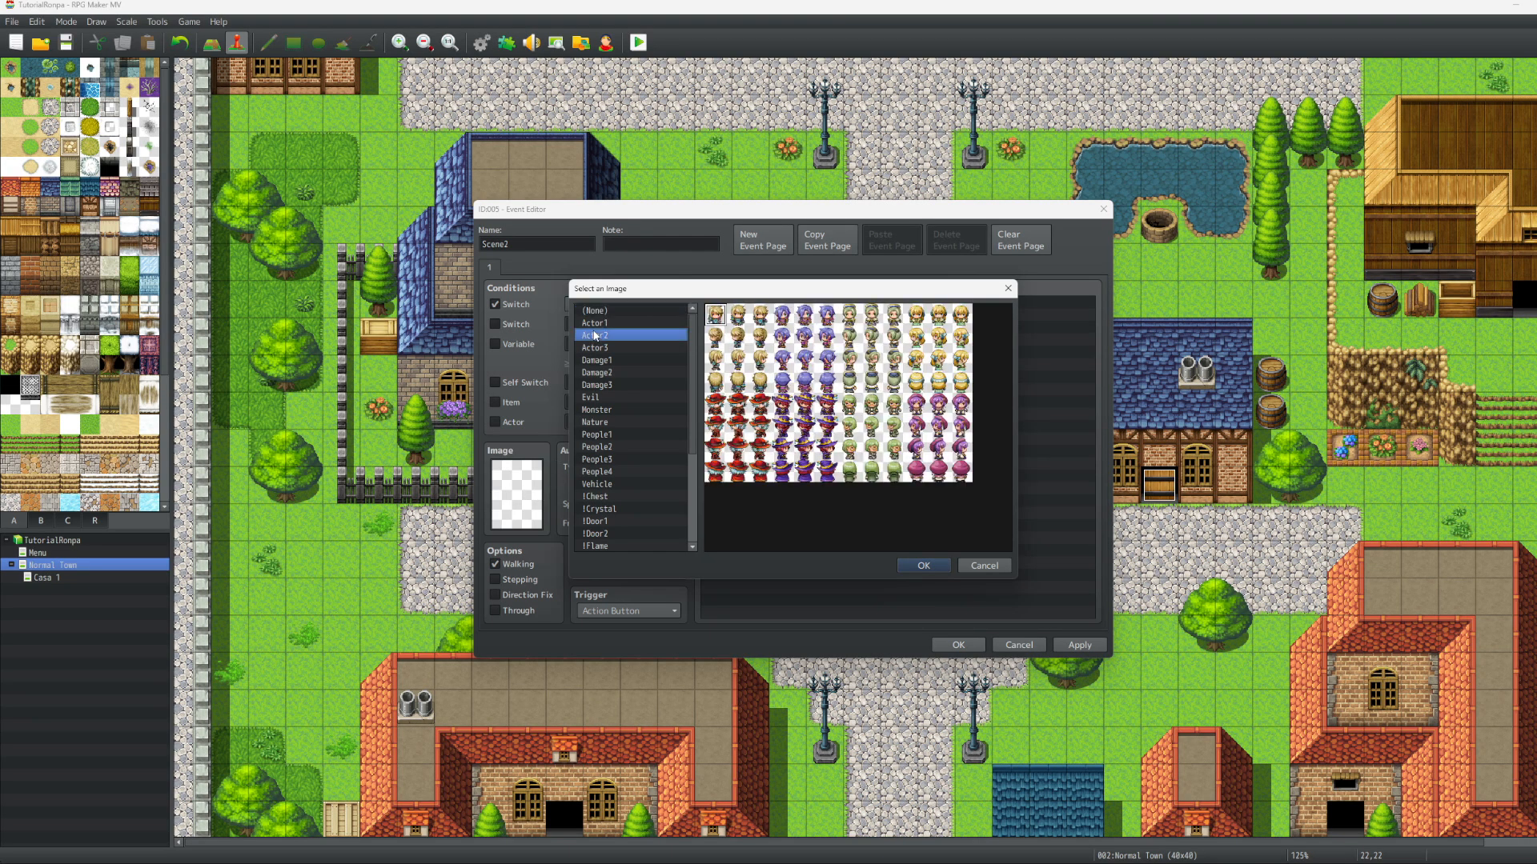
{"action": "left_click", "coordinate": [871, 315]}
{"action": "left_click", "coordinate": [935, 566]}
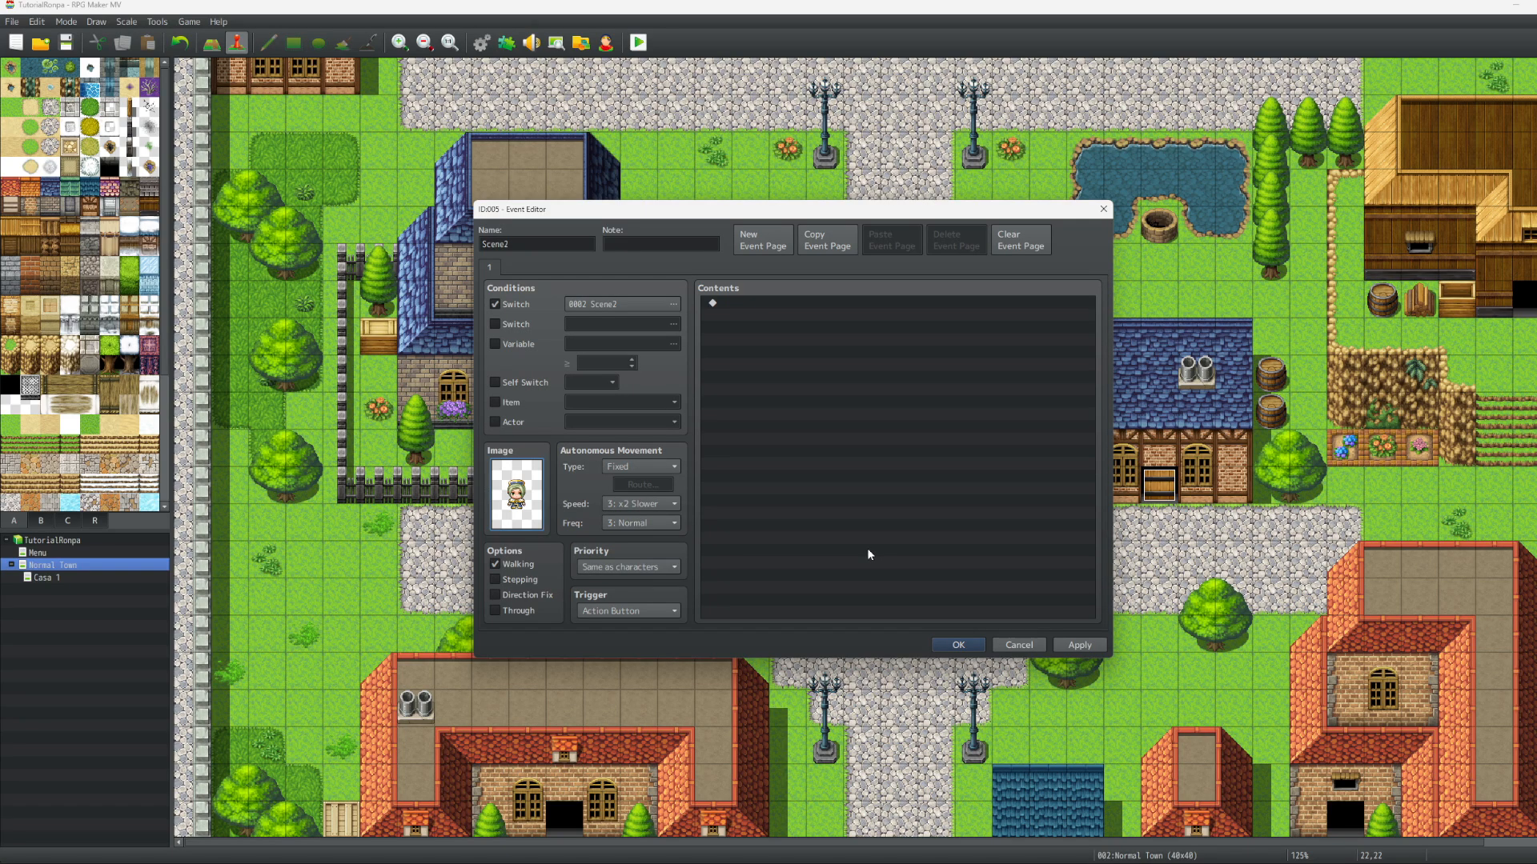
Add an empty Show Text command with a Transparent background and Bottom position to Scene2, and paste eight copies of it
{"action": "double_click", "coordinate": [773, 311]}
{"action": "left_click", "coordinate": [800, 306]}
{"action": "left_click", "coordinate": [833, 484]}
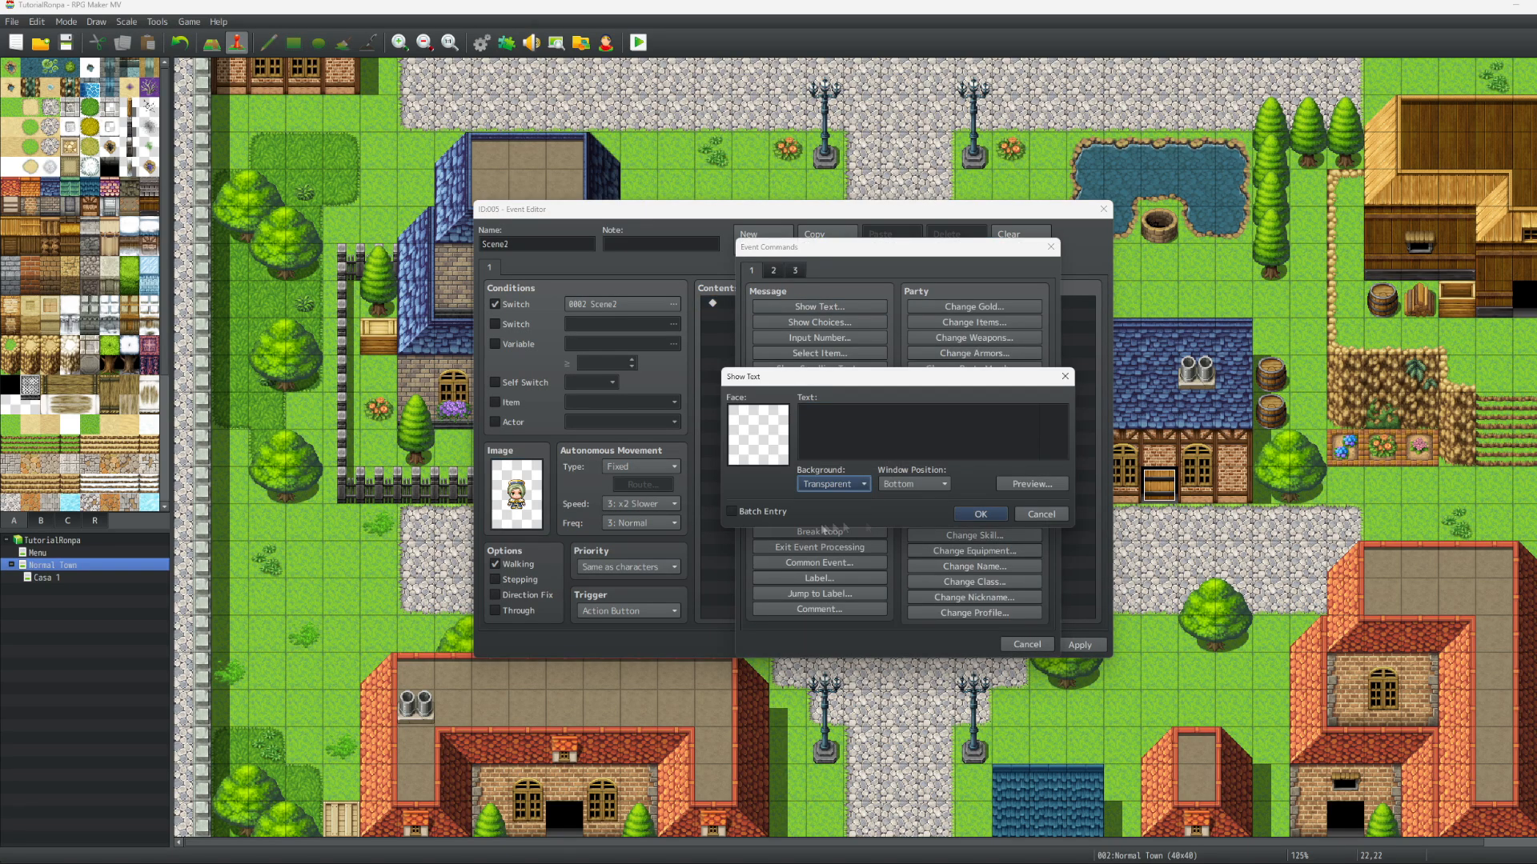
{"action": "left_click", "coordinate": [823, 528]}
{"action": "left_click", "coordinate": [978, 514]}
{"action": "left_click", "coordinate": [755, 304]}
{"action": "key", "text": "ctrl+c"}
{"action": "key", "text": "ctrl+v"}
{"action": "key", "text": "ctrl+v"}
{"action": "key", "text": "ctrl+v"}
{"action": "key", "text": "ctrl+v"}
{"action": "key", "text": "ctrl+v"}
{"action": "key", "text": "ctrl+v"}
{"action": "key", "text": "ctrl+v"}
{"action": "key", "text": "ctrl+v"}
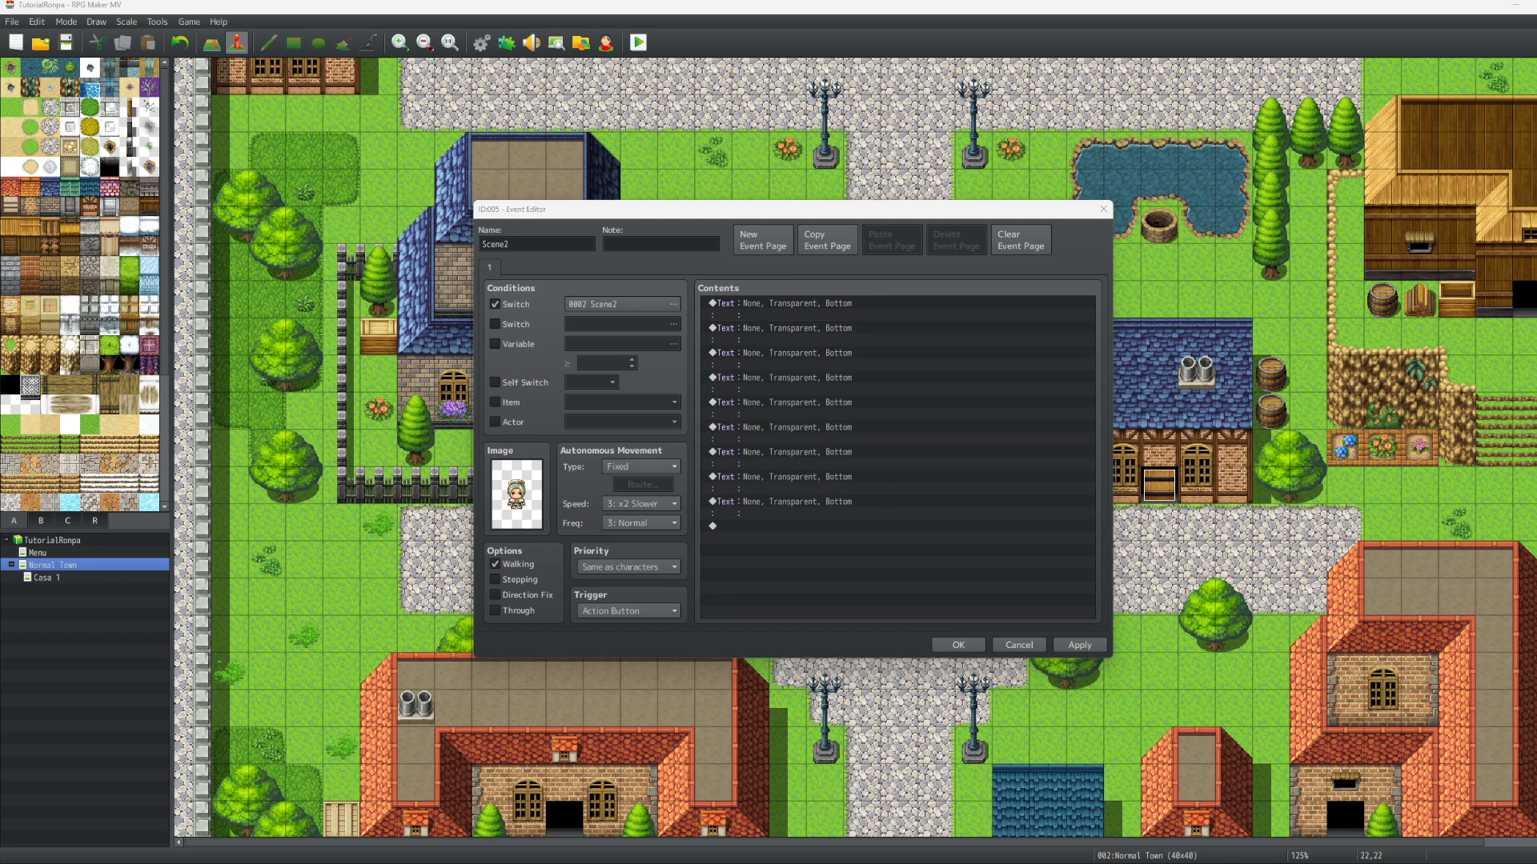
Fill the first three texts with "Hi! I'm Scene 2.", a line about activating the Scene 3 switch, and "So I don't think I'm supposed to say much?"
{"action": "double_click", "coordinate": [832, 308]}
{"action": "key", "text": "ctrl+v"}
{"action": "left_click", "coordinate": [980, 514]}
{"action": "double_click", "coordinate": [833, 333]}
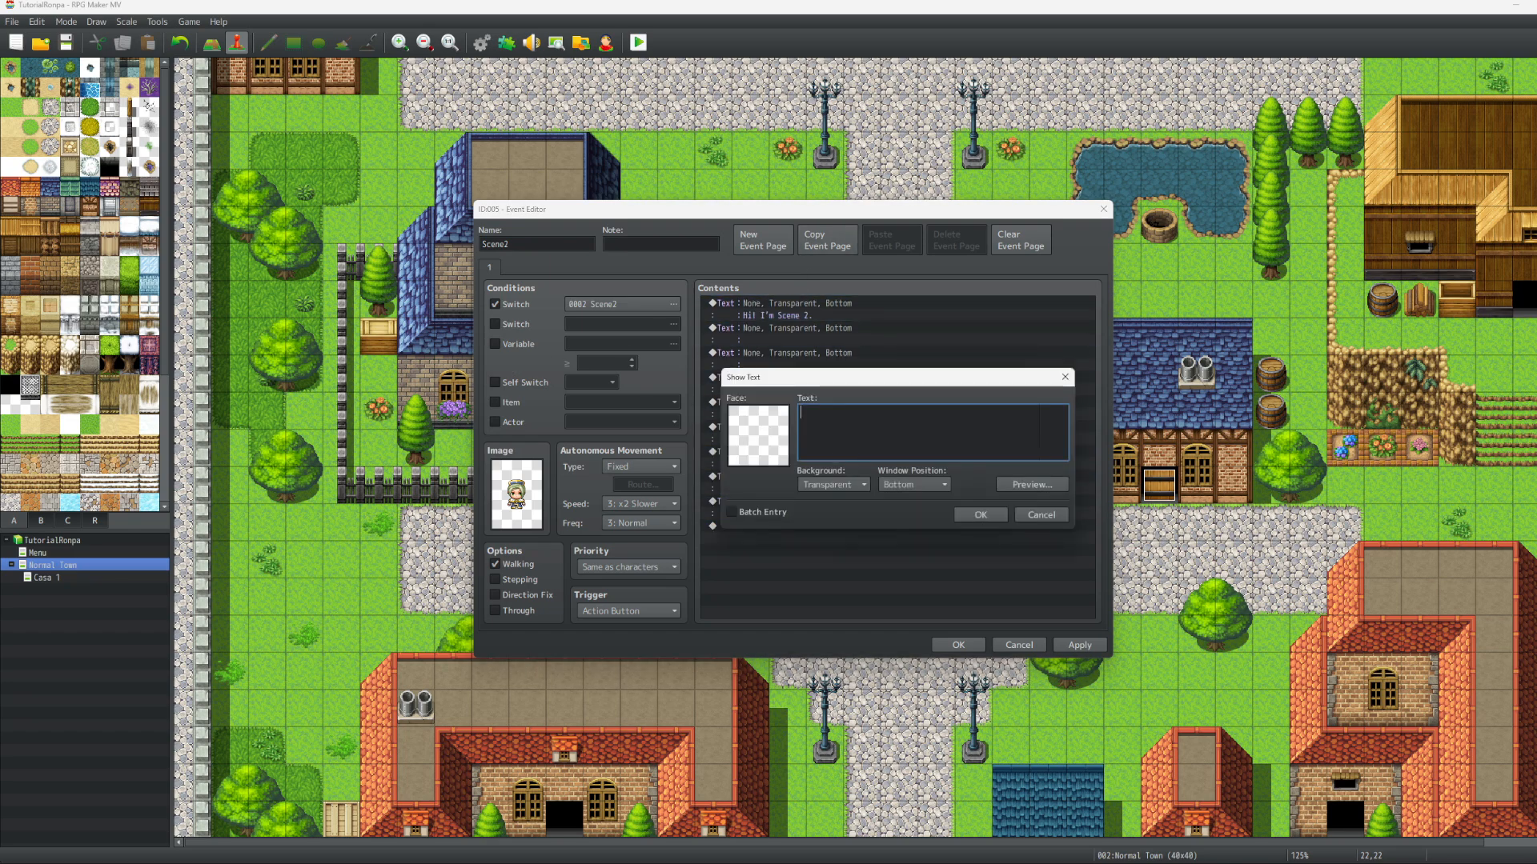
{"action": "key", "text": "ctrl+v"}
{"action": "left_click", "coordinate": [981, 513]}
{"action": "double_click", "coordinate": [833, 357]}
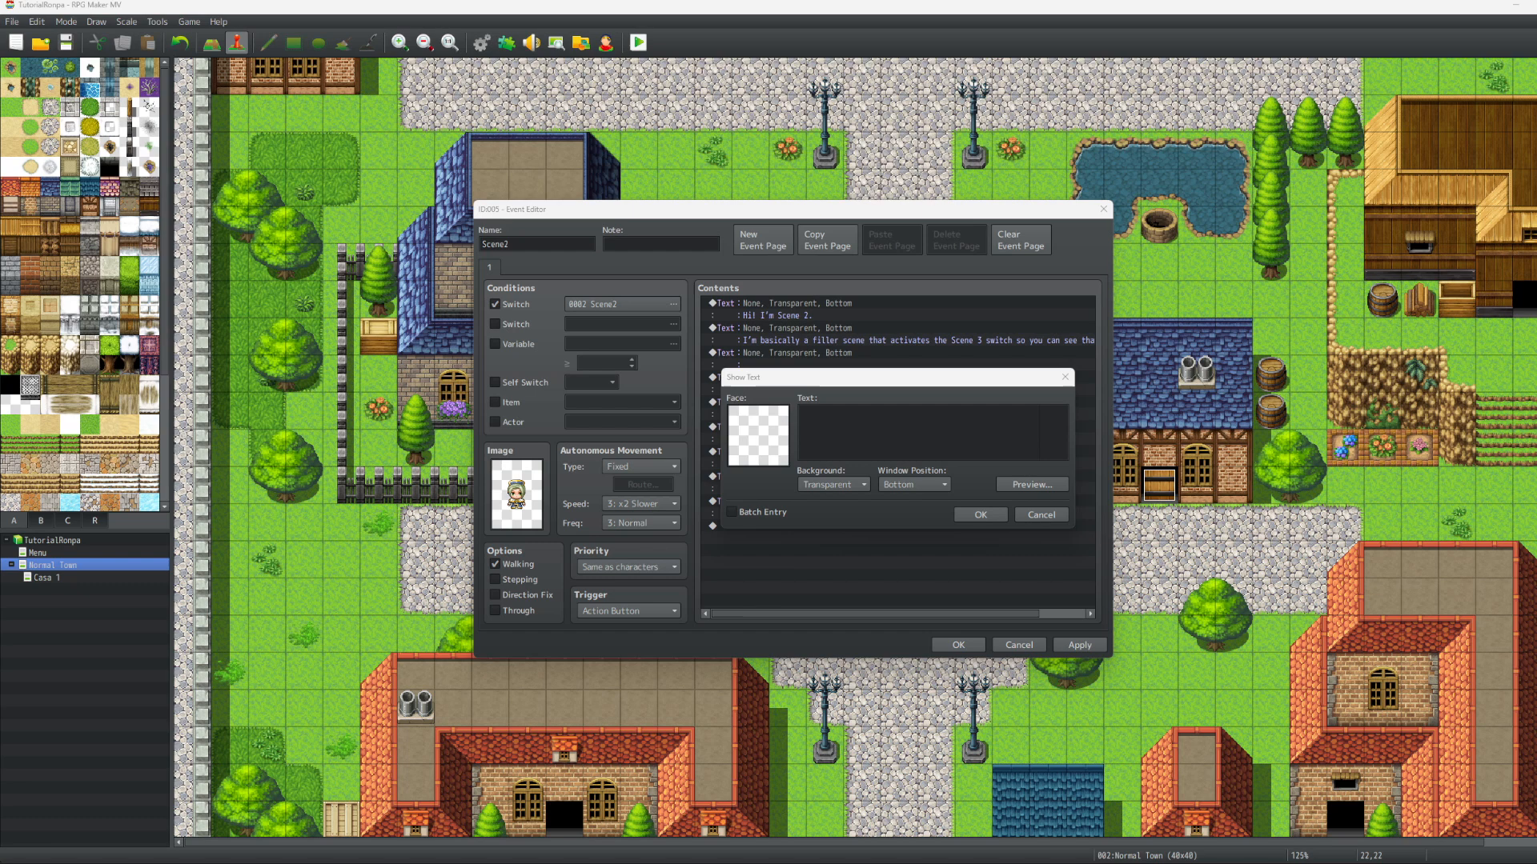
{"action": "key", "text": "ctrl+v"}
{"action": "left_click", "coordinate": [980, 513]}
Fill three more texts: how the scene triggers, "That means they start as soon as you go into the map they're in!" and "Only if the conditions are met, of course."
{"action": "double_click", "coordinate": [832, 383]}
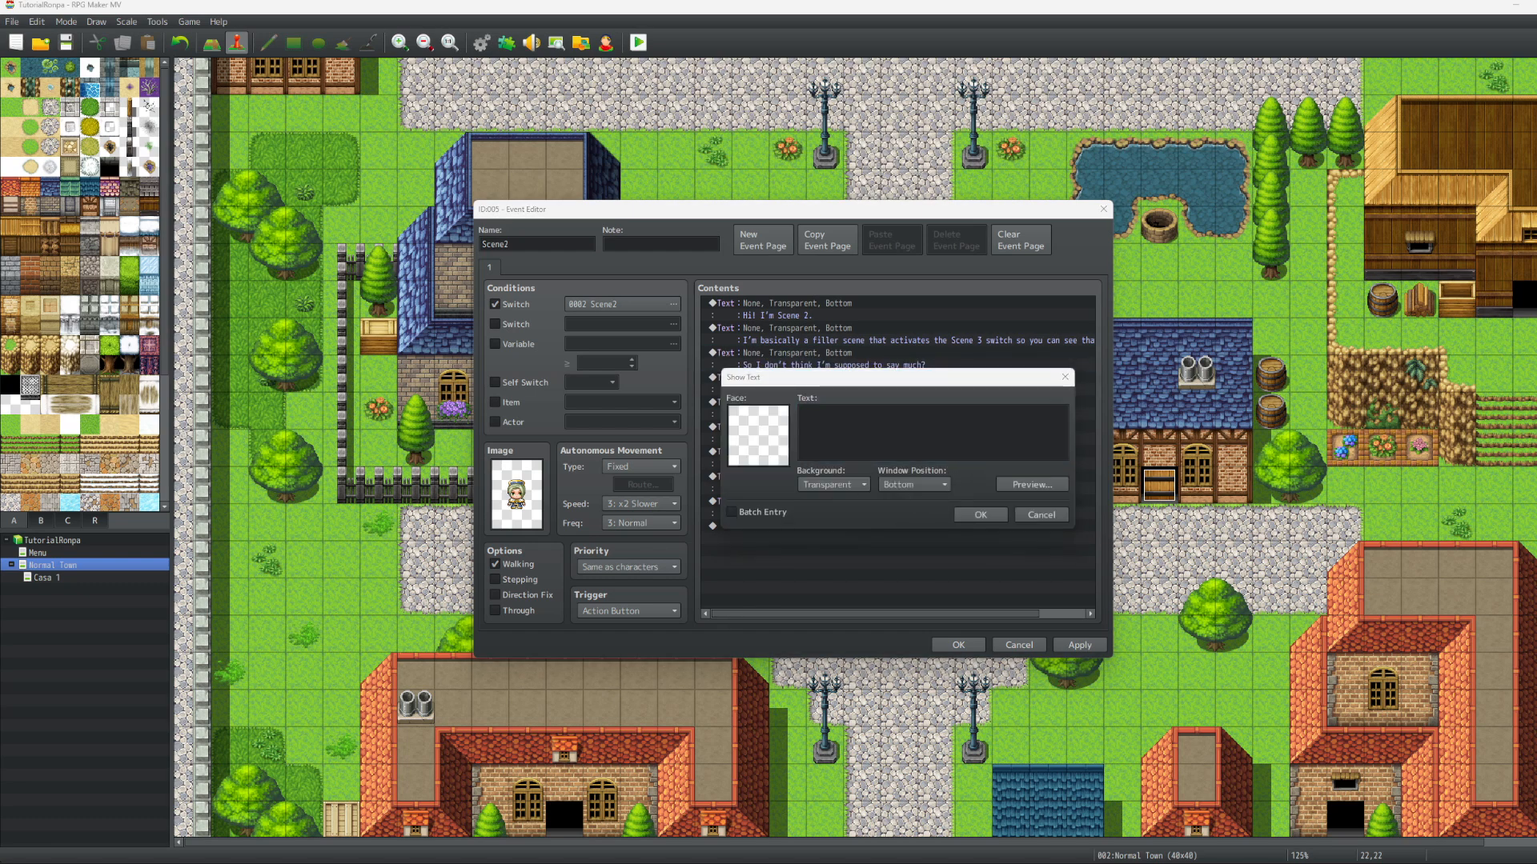
{"action": "key", "text": "ctrl+v"}
{"action": "left_click", "coordinate": [981, 513]}
{"action": "double_click", "coordinate": [832, 407]}
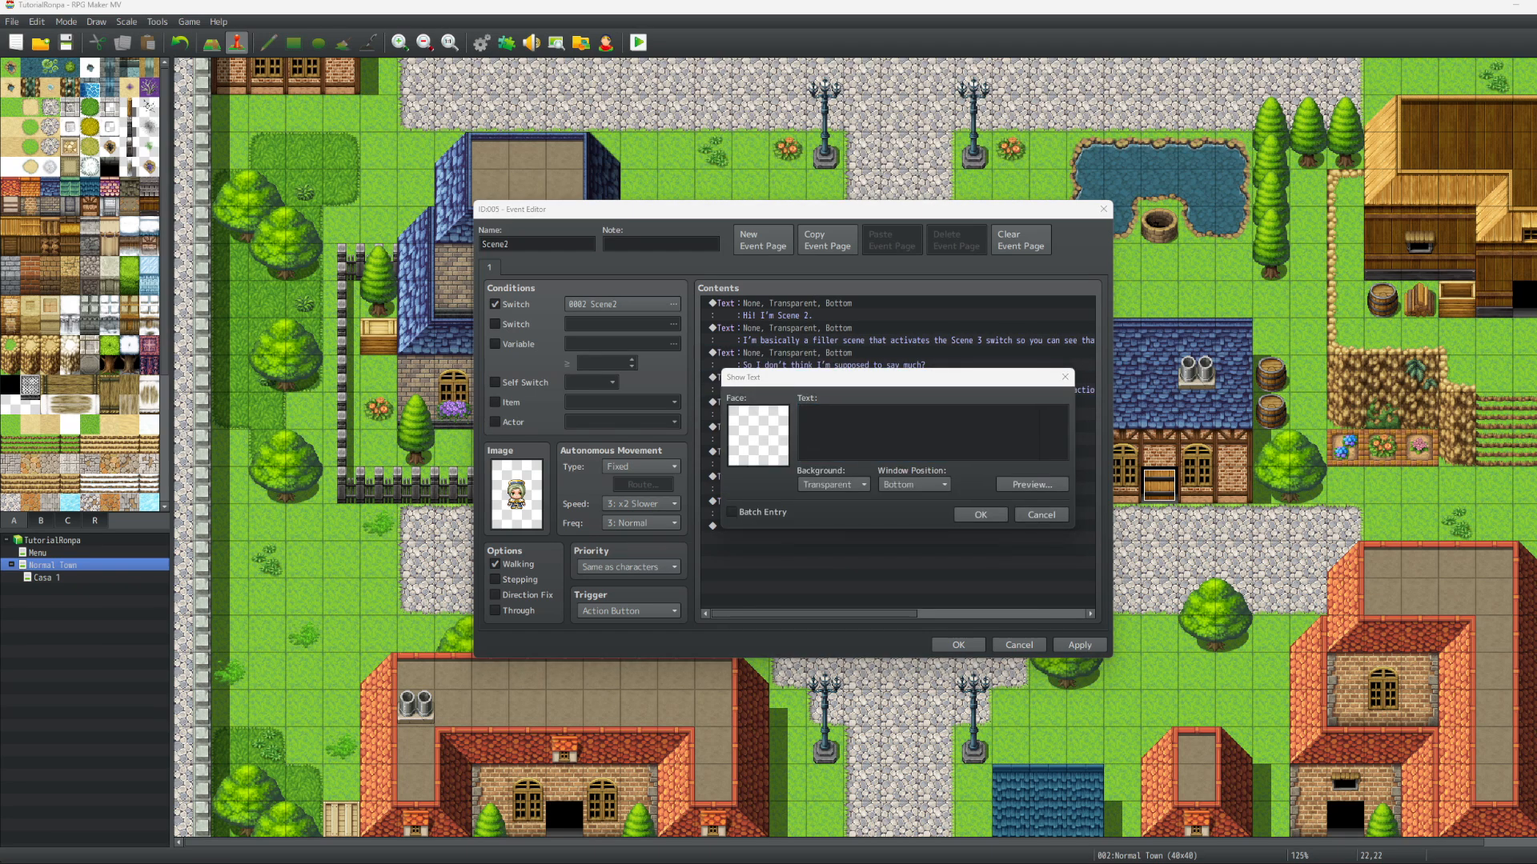
{"action": "type", "text": "I mean that stuff is cool so you go find the map that's in it"}
{"action": "left_click", "coordinate": [958, 521]}
{"action": "double_click", "coordinate": [832, 432]}
{"action": "key", "text": "ctrl+v"}
{"action": "left_click", "coordinate": [980, 514]}
Fill the seventh and eighth texts with lines on activating the Scene 3 switch and "You won't be able to talk to me again, by the way, so this is goodbye forever!"
{"action": "double_click", "coordinate": [832, 457]}
{"action": "key", "text": "ctrl+v"}
{"action": "left_click", "coordinate": [981, 514]}
{"action": "double_click", "coordinate": [832, 482]}
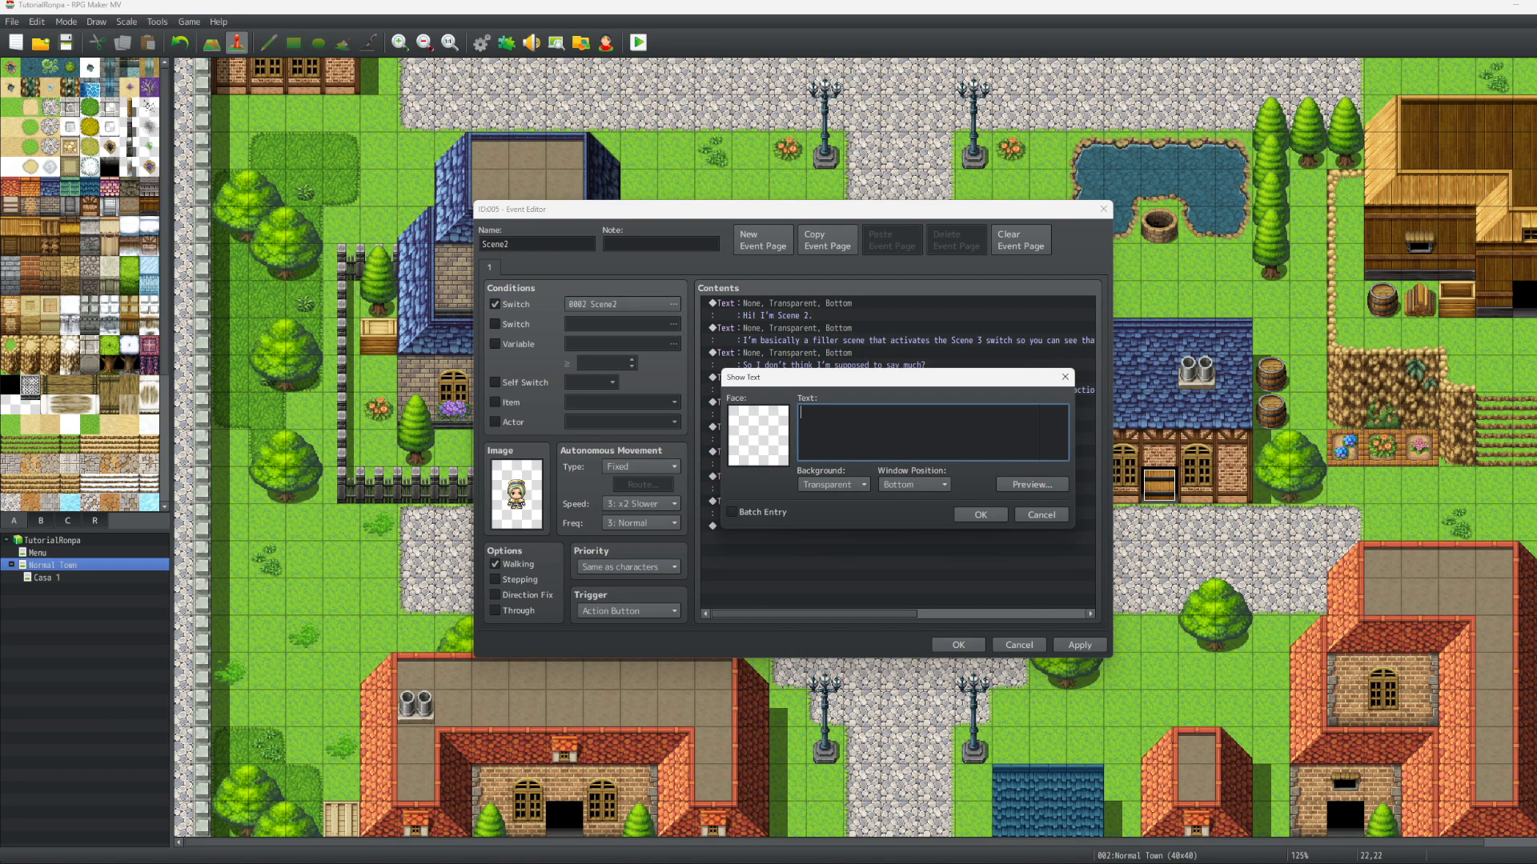
{"action": "key", "text": "ctrl+v"}
{"action": "left_click", "coordinate": [980, 514]}
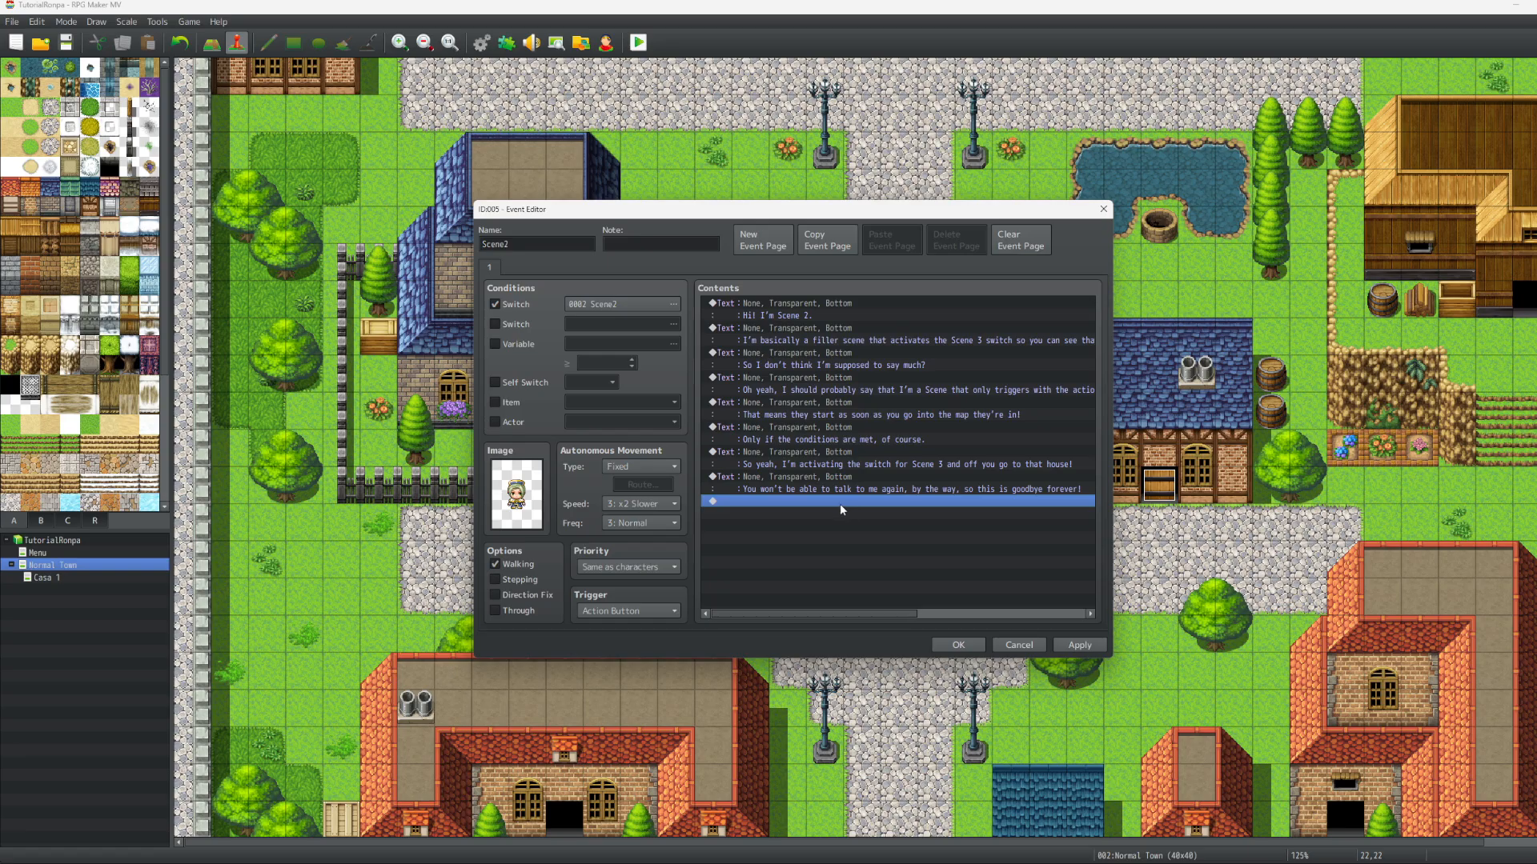
Add a Control Switches command at the end of Scene2 that turns ON switch 0003, naming that switch Scene3
{"action": "double_click", "coordinate": [838, 502]}
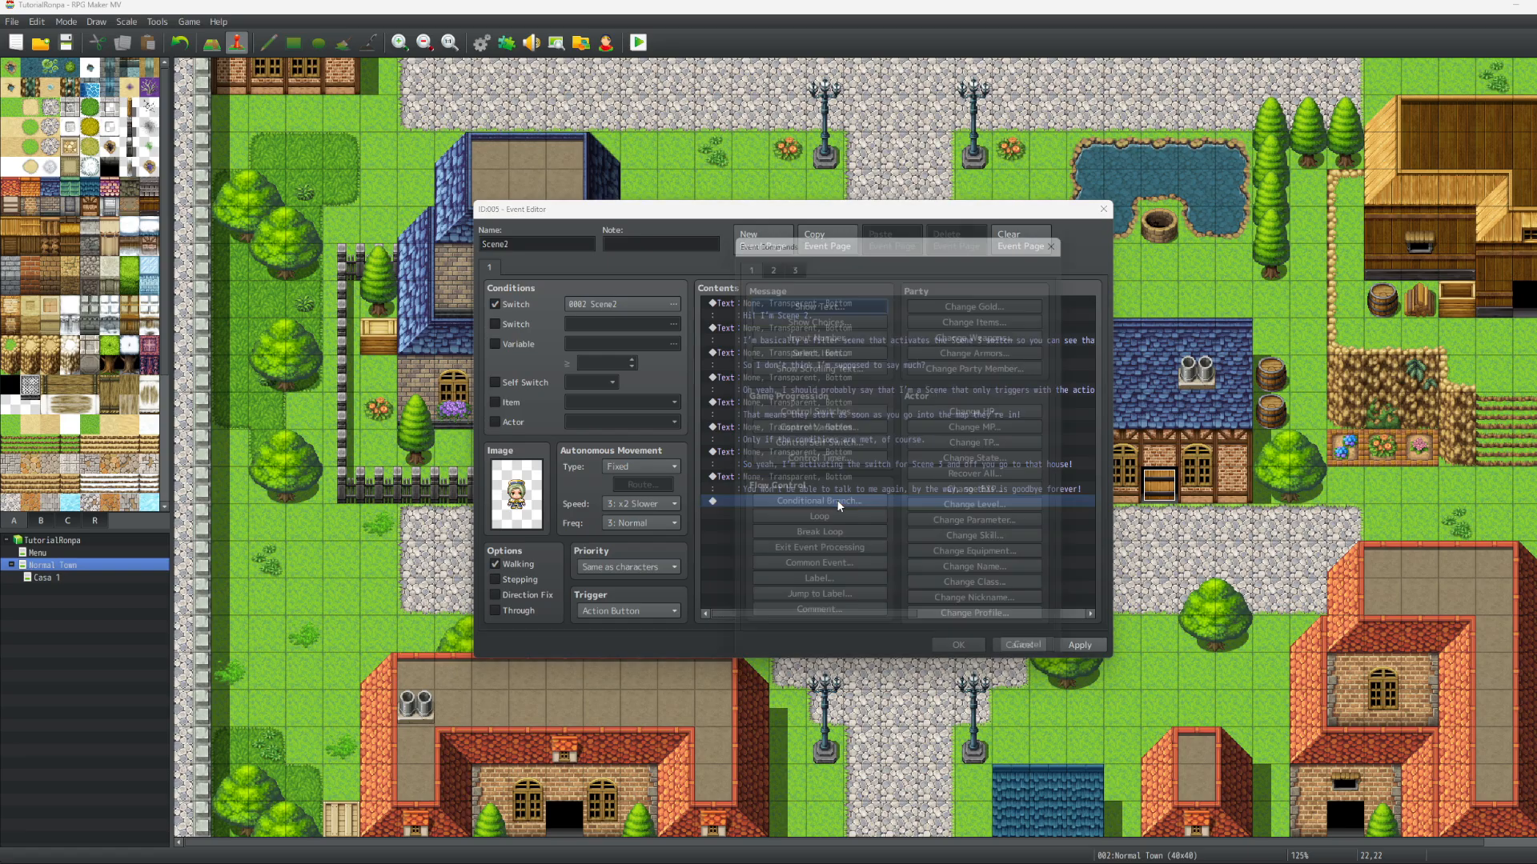
{"action": "left_click", "coordinate": [804, 412]}
{"action": "left_click", "coordinate": [911, 413]}
{"action": "left_click", "coordinate": [912, 341]}
{"action": "left_click", "coordinate": [949, 575]}
{"action": "type", "text": "Scene3"}
{"action": "key", "text": "Return"}
{"action": "key", "text": "Return"}
{"action": "key", "text": "Return"}
{"action": "left_click", "coordinate": [907, 507]}
Add another Control Switches command below it that turns switch 0002 Scene2 OFF
{"action": "double_click", "coordinate": [774, 514]}
{"action": "left_click", "coordinate": [822, 414]}
{"action": "left_click", "coordinate": [911, 421]}
{"action": "double_click", "coordinate": [910, 329]}
{"action": "left_click", "coordinate": [881, 483]}
{"action": "left_click", "coordinate": [899, 508]}
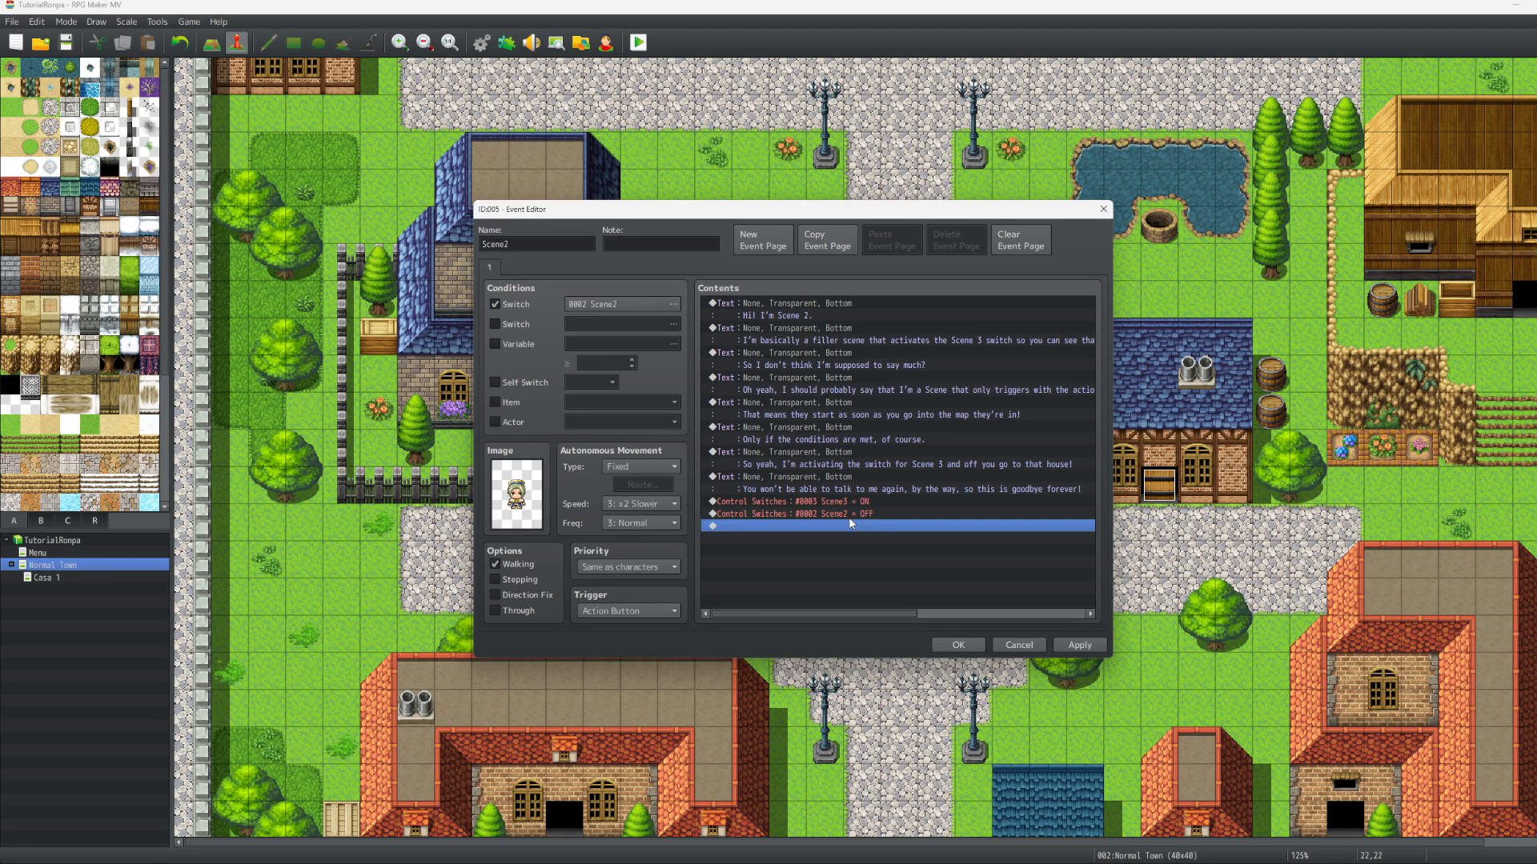
Create a second event page for Scene2 and make switch 0003 Scene3 its condition
{"action": "left_click", "coordinate": [762, 240]}
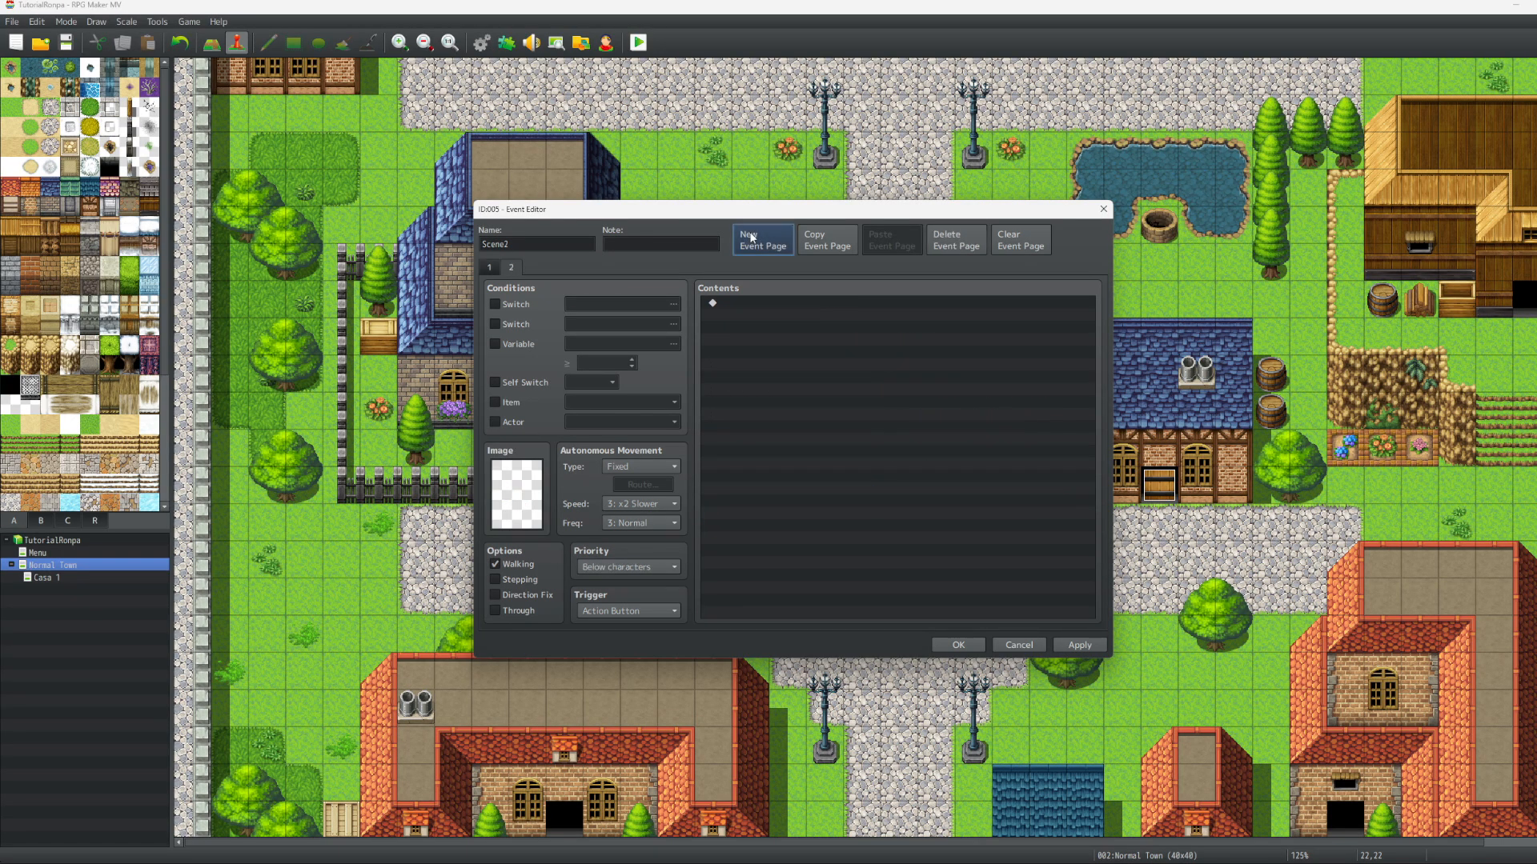
{"action": "left_click", "coordinate": [495, 305]}
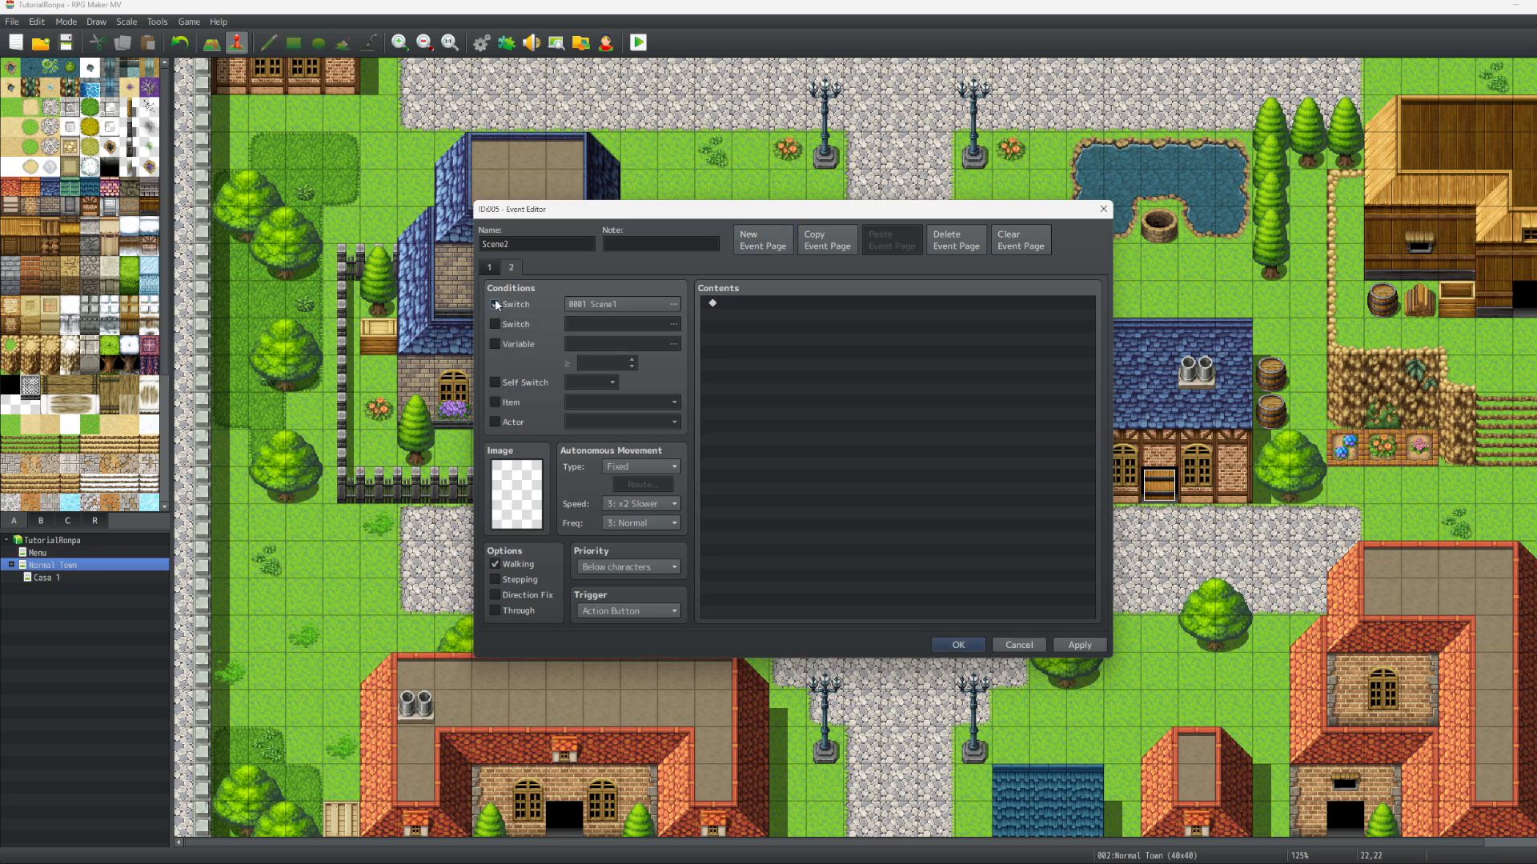
{"action": "left_click", "coordinate": [621, 304]}
{"action": "left_click", "coordinate": [846, 323]}
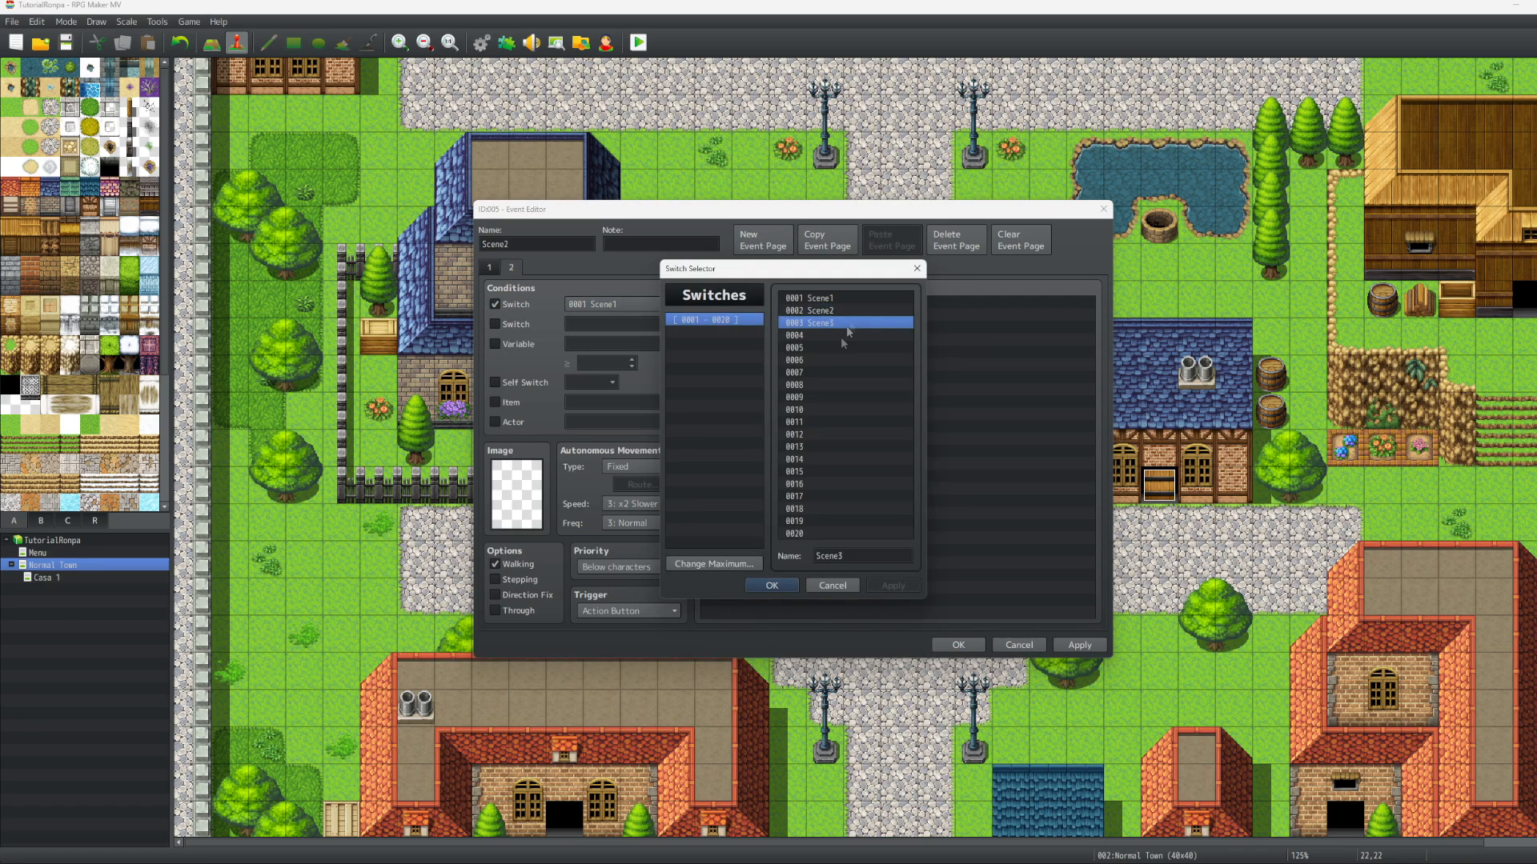
{"action": "left_click", "coordinate": [771, 585]}
Give the second page the first page's Actor2 character image, compare both pages and accept the Scene2 event
{"action": "double_click", "coordinate": [542, 520]}
{"action": "left_click", "coordinate": [610, 331]}
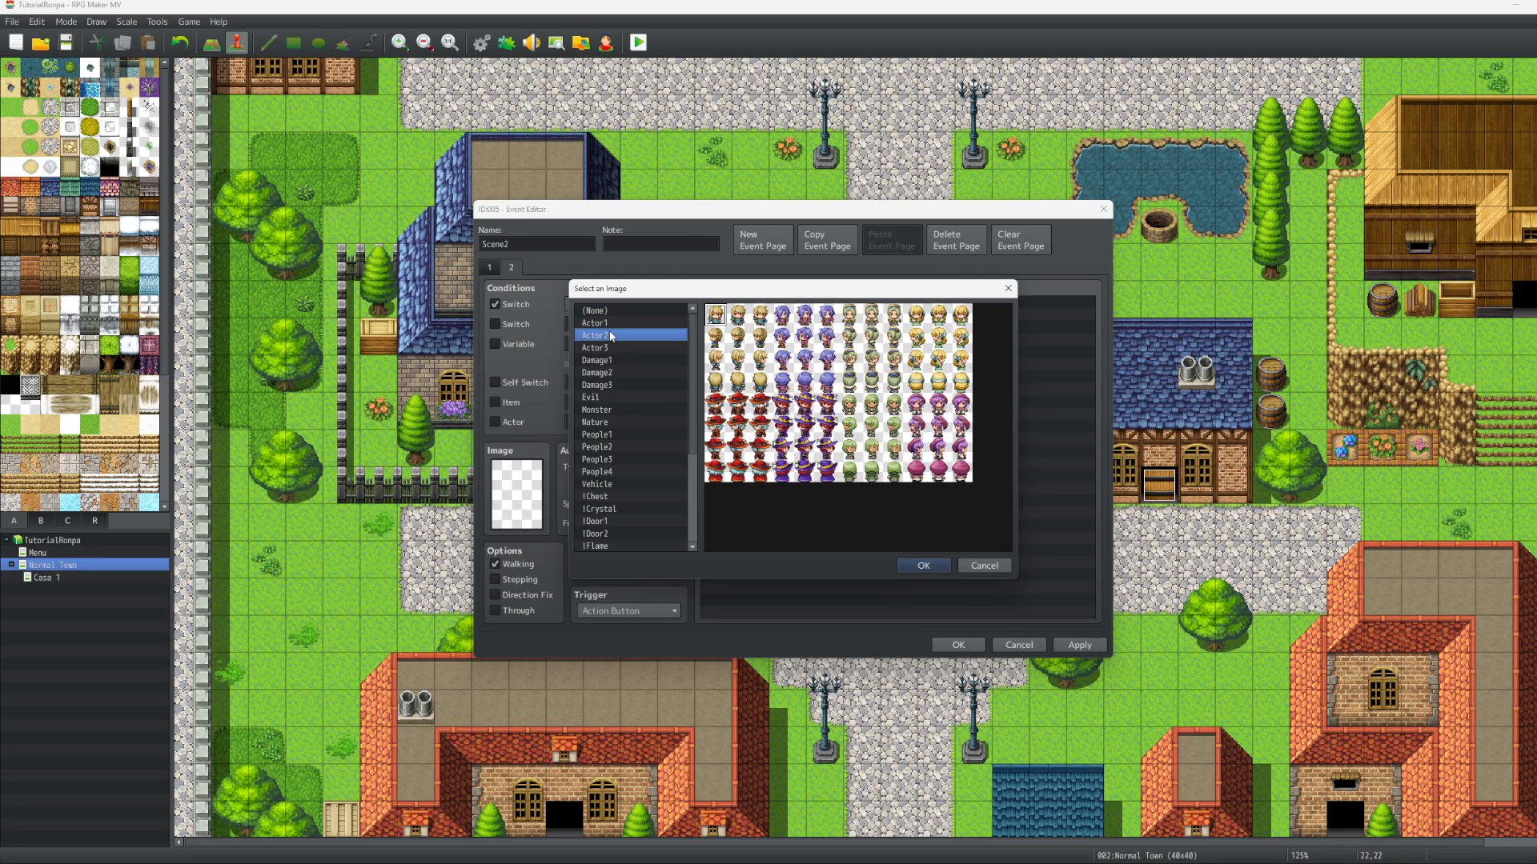
{"action": "left_click", "coordinate": [876, 317]}
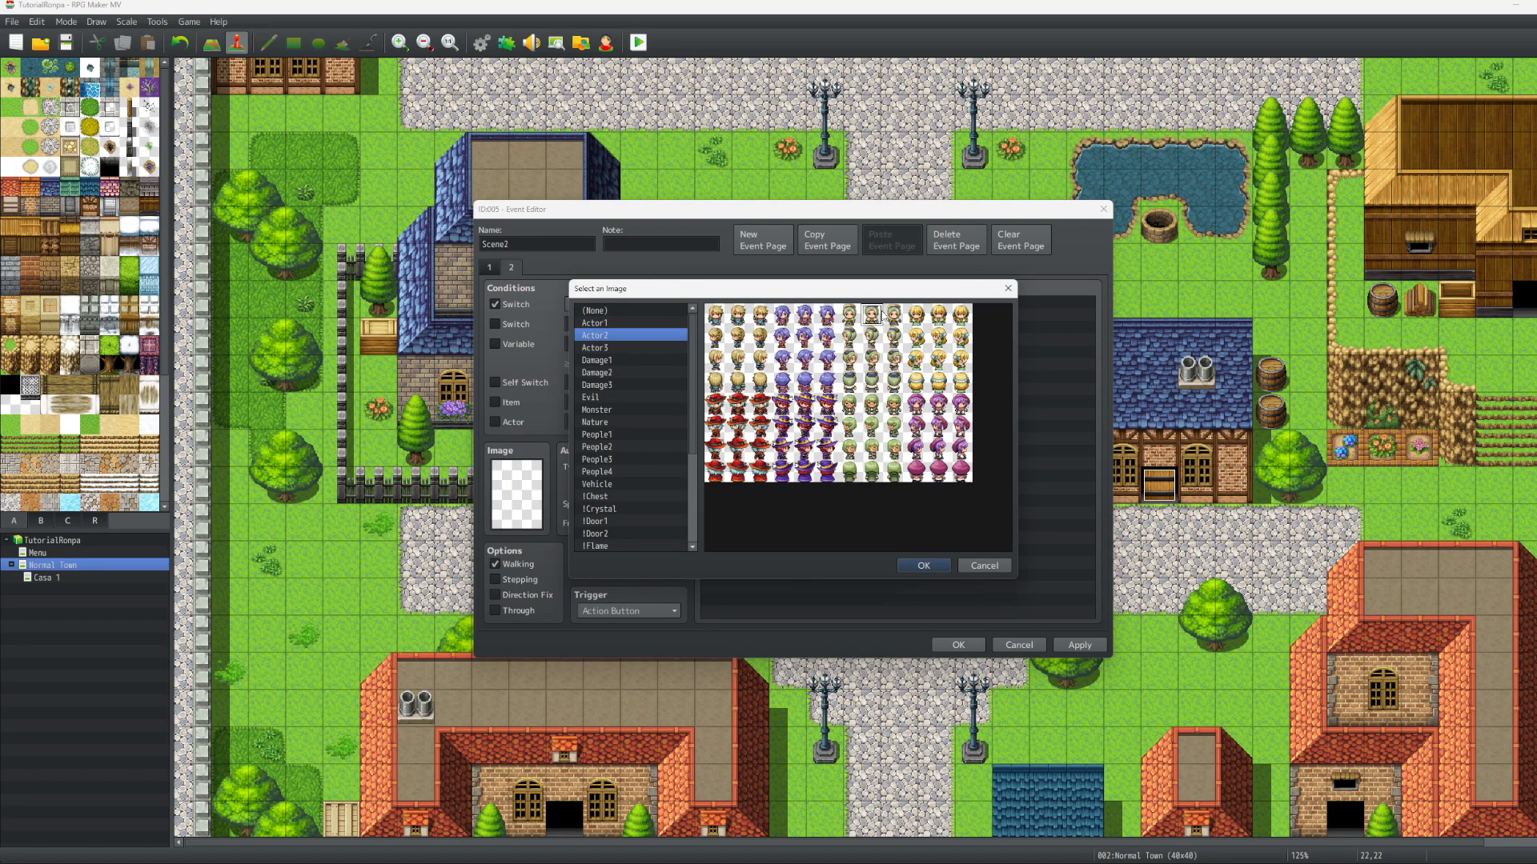
{"action": "left_click", "coordinate": [923, 565]}
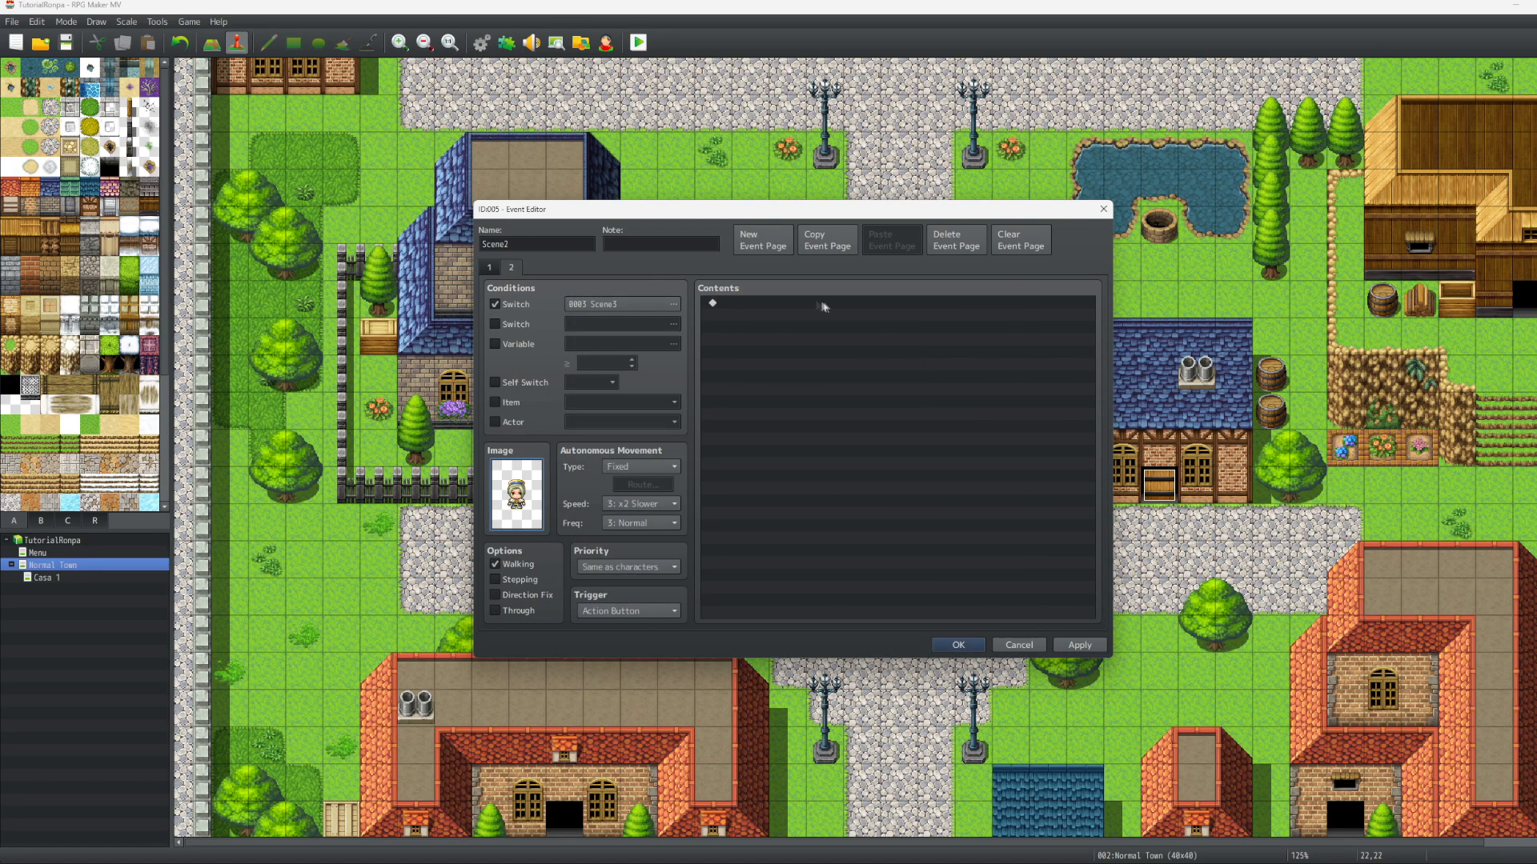
{"action": "left_click", "coordinate": [488, 269]}
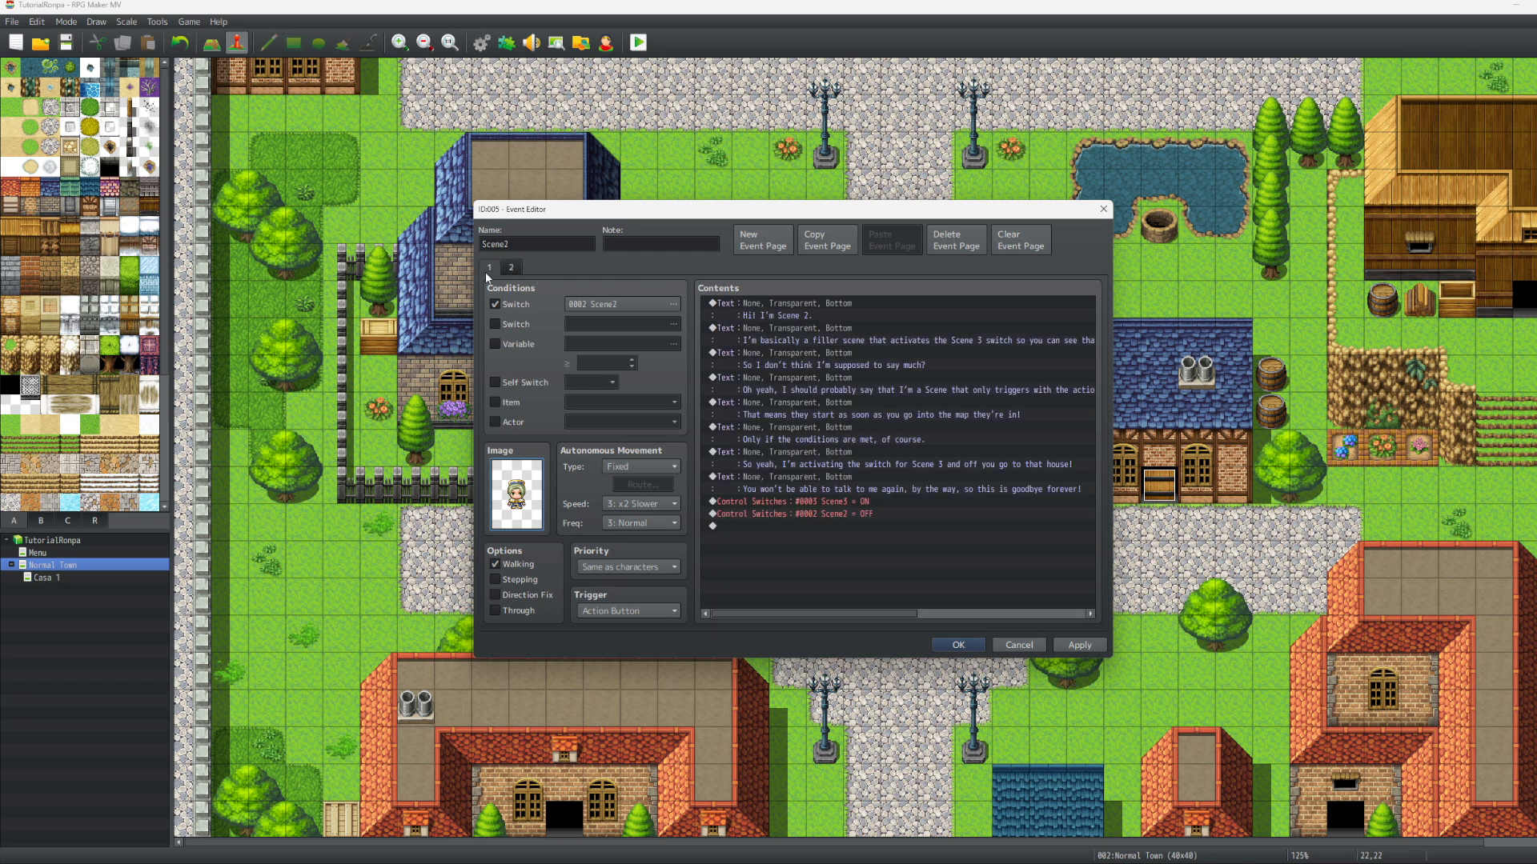
{"action": "left_click", "coordinate": [514, 270]}
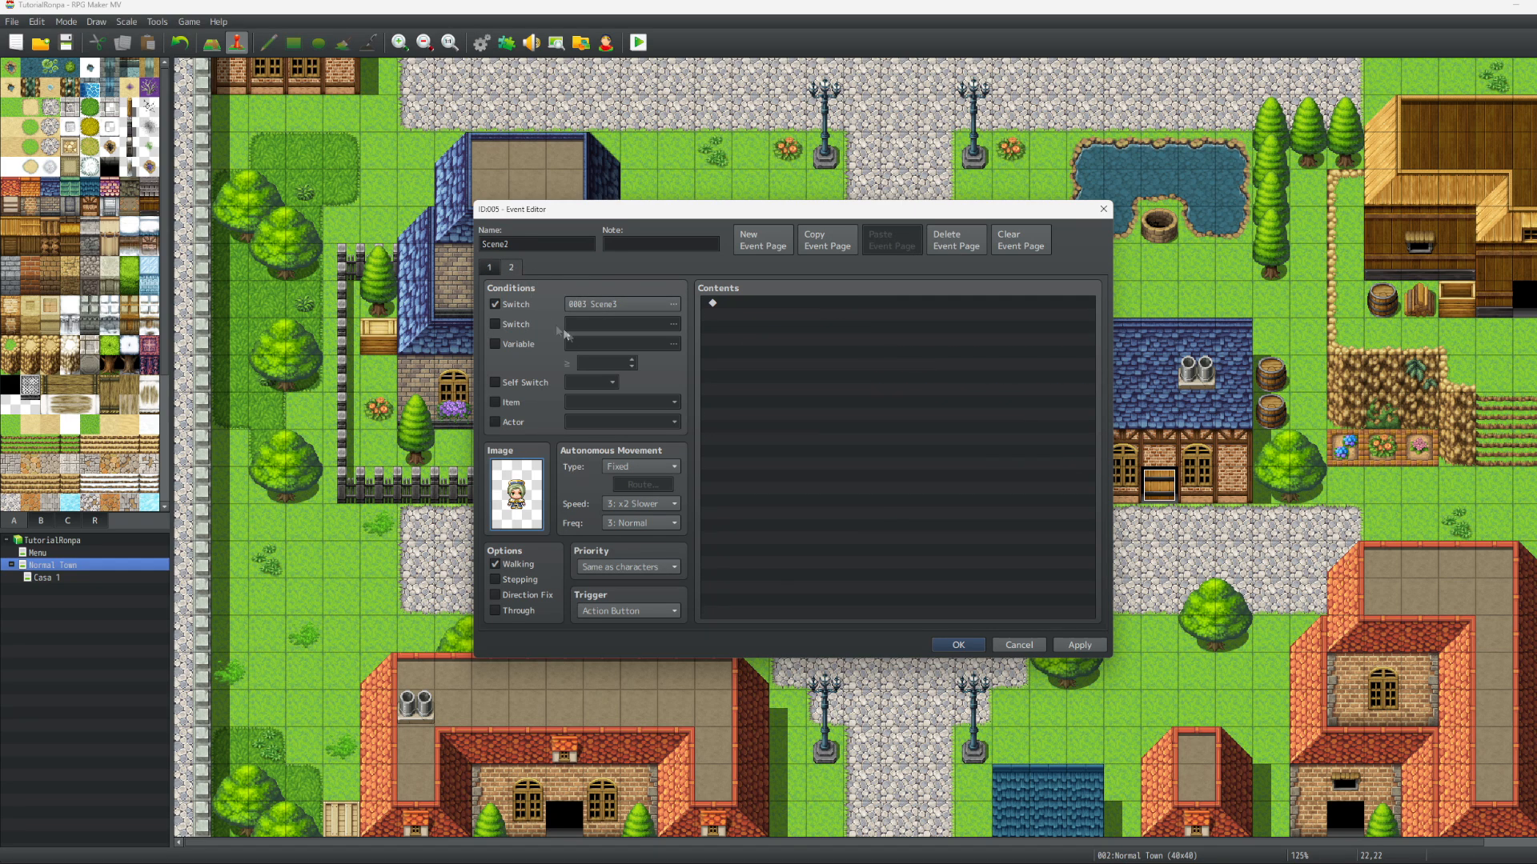
{"action": "left_click", "coordinate": [484, 270]}
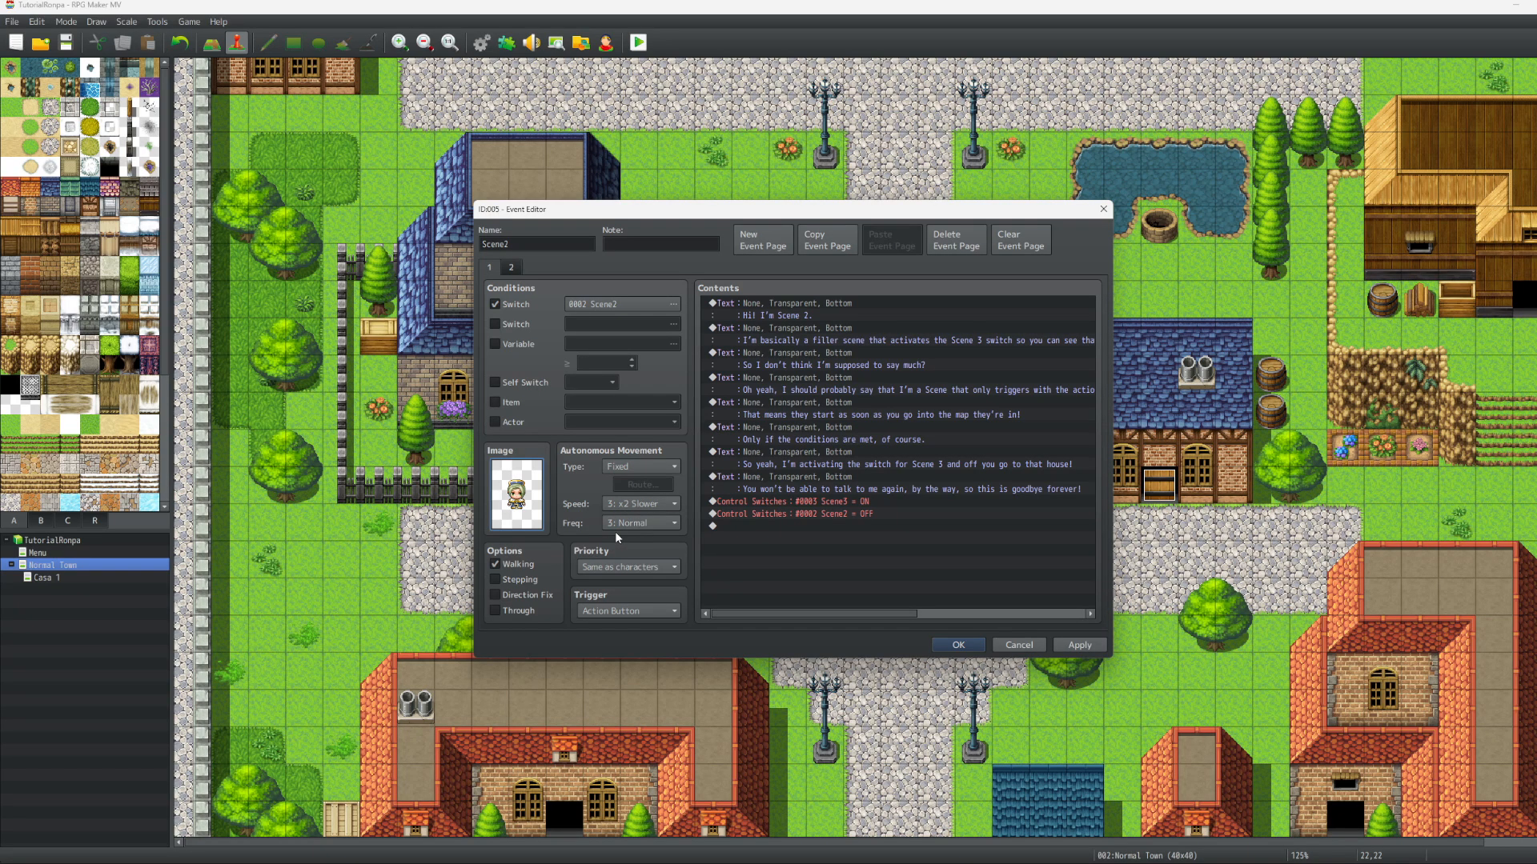
{"action": "left_click", "coordinate": [973, 648]}
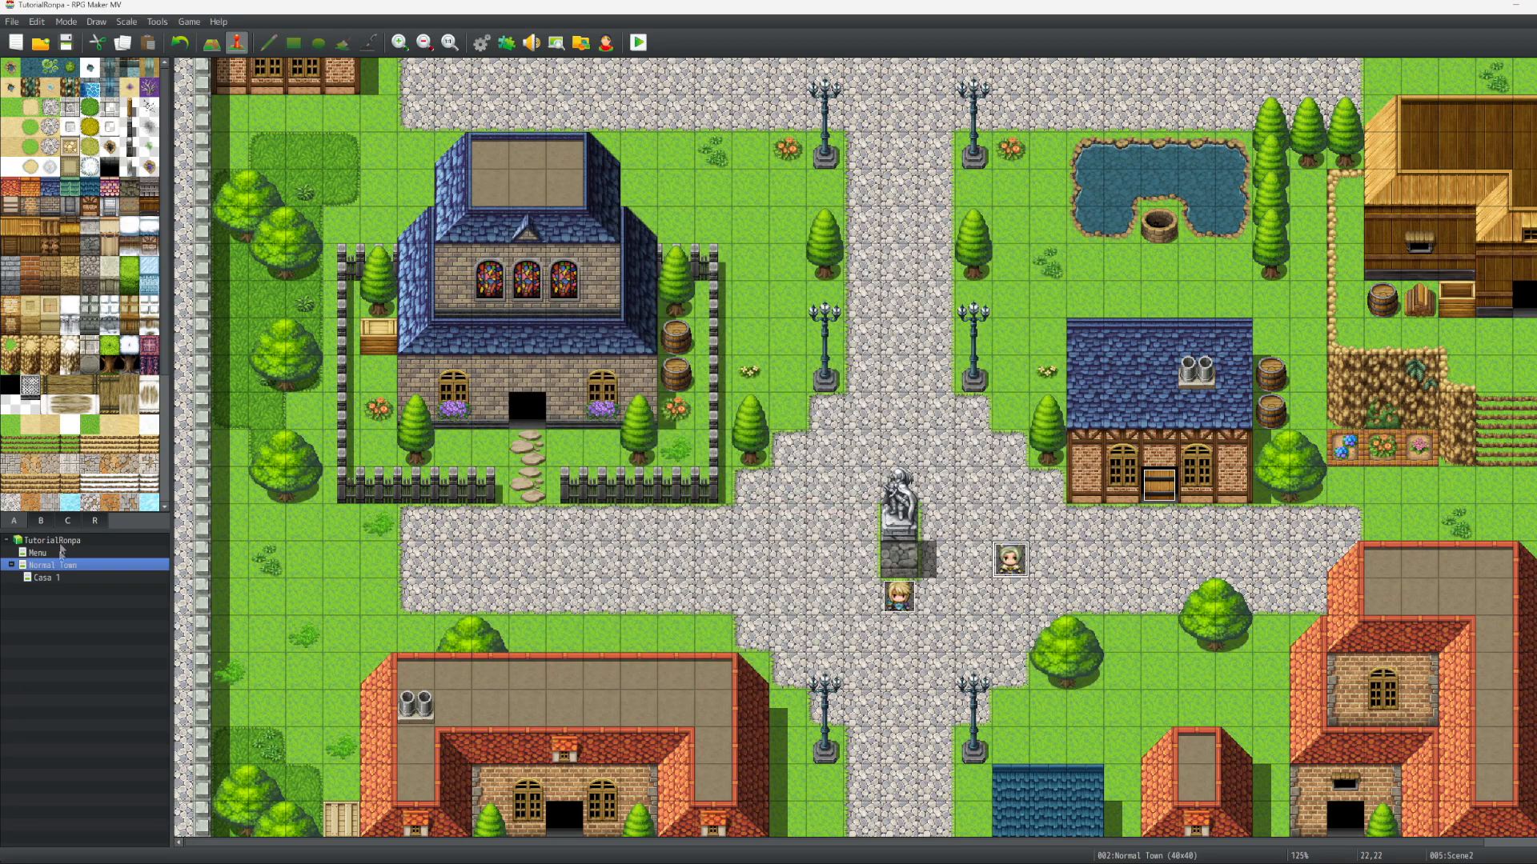
Create an event named Scene3 in the corner of the Casa 1 map, with switch 0003 Scene3 as condition and a Parallel trigger
{"action": "left_click", "coordinate": [53, 577]}
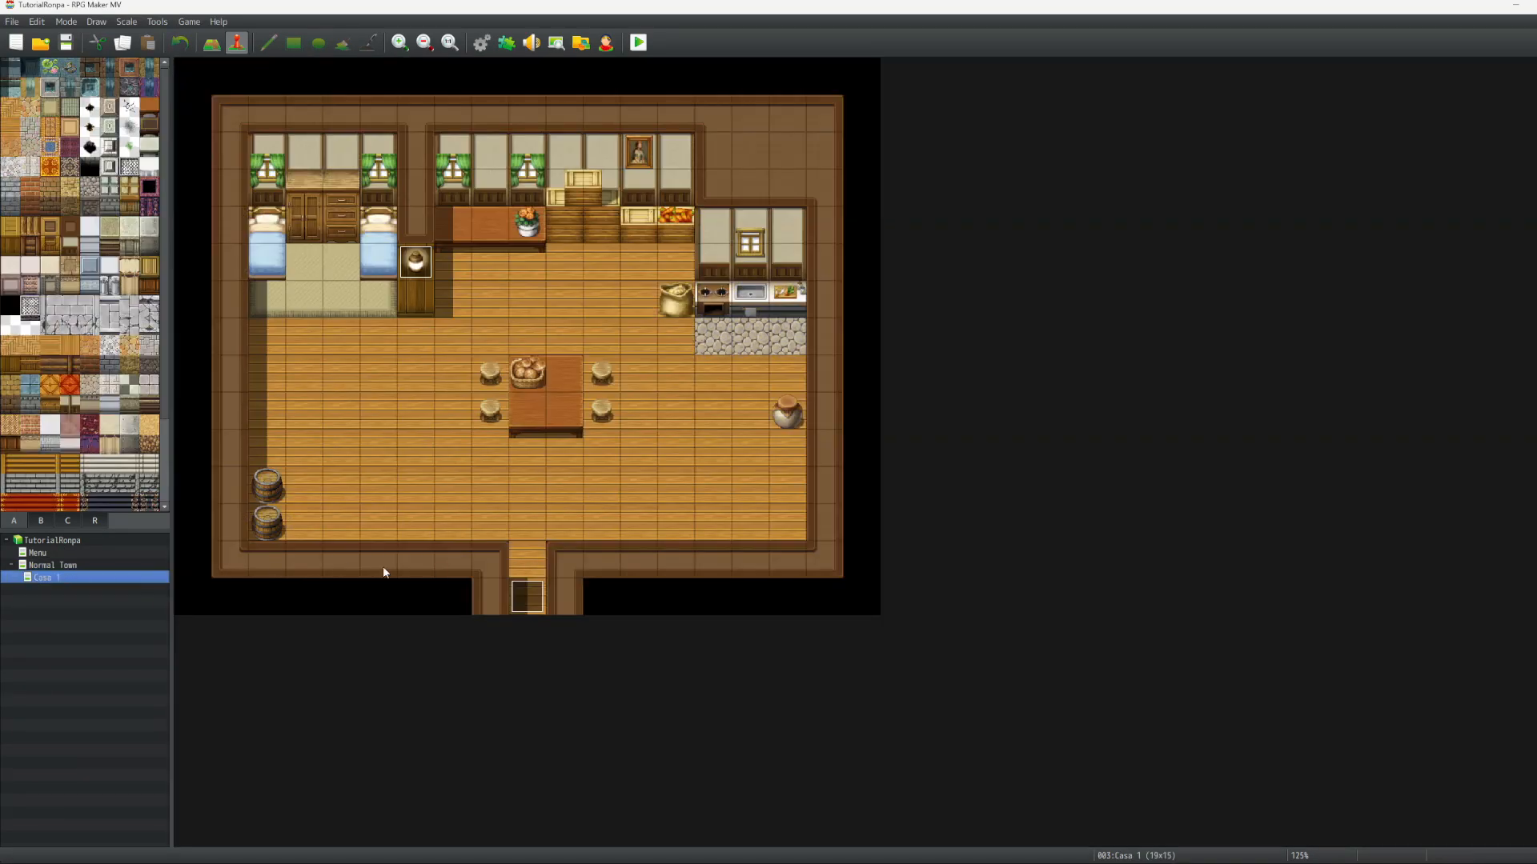
{"action": "double_click", "coordinate": [193, 75]}
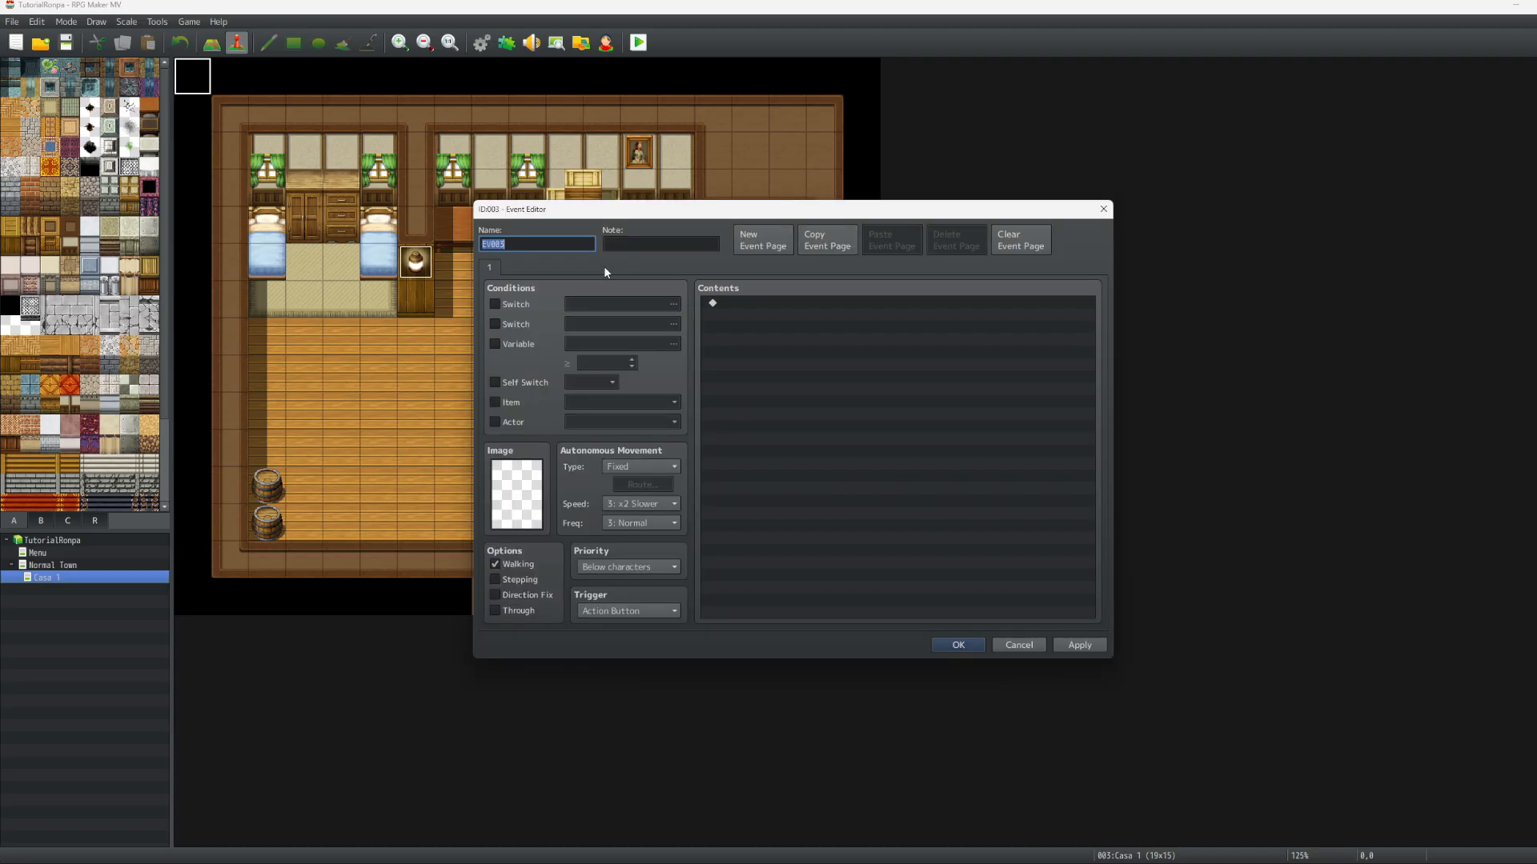
{"action": "type", "text": "Scene3"}
{"action": "left_click", "coordinate": [505, 304]}
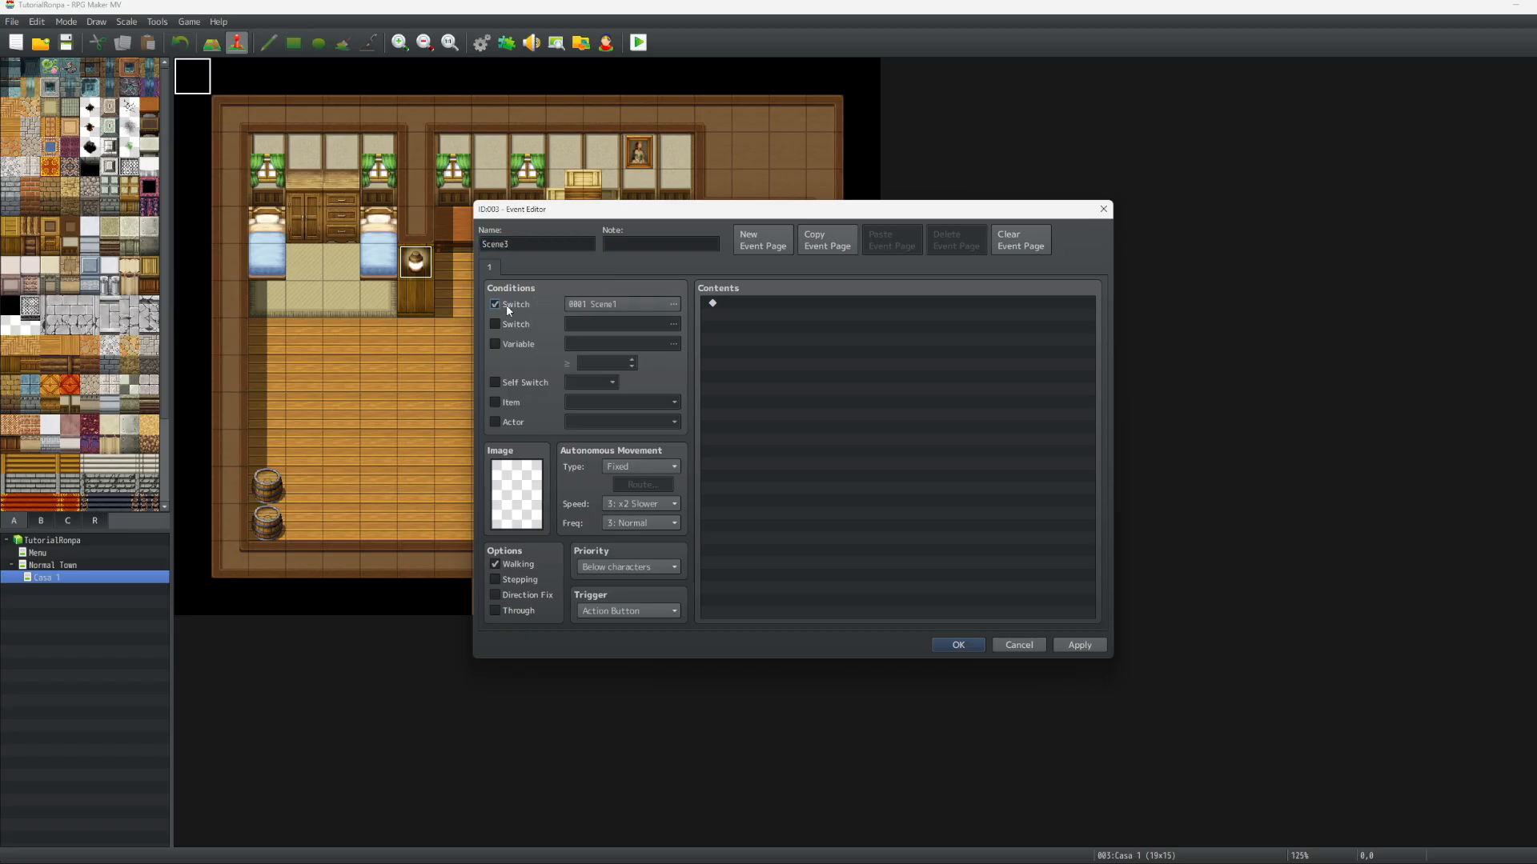
{"action": "left_click", "coordinate": [600, 303]}
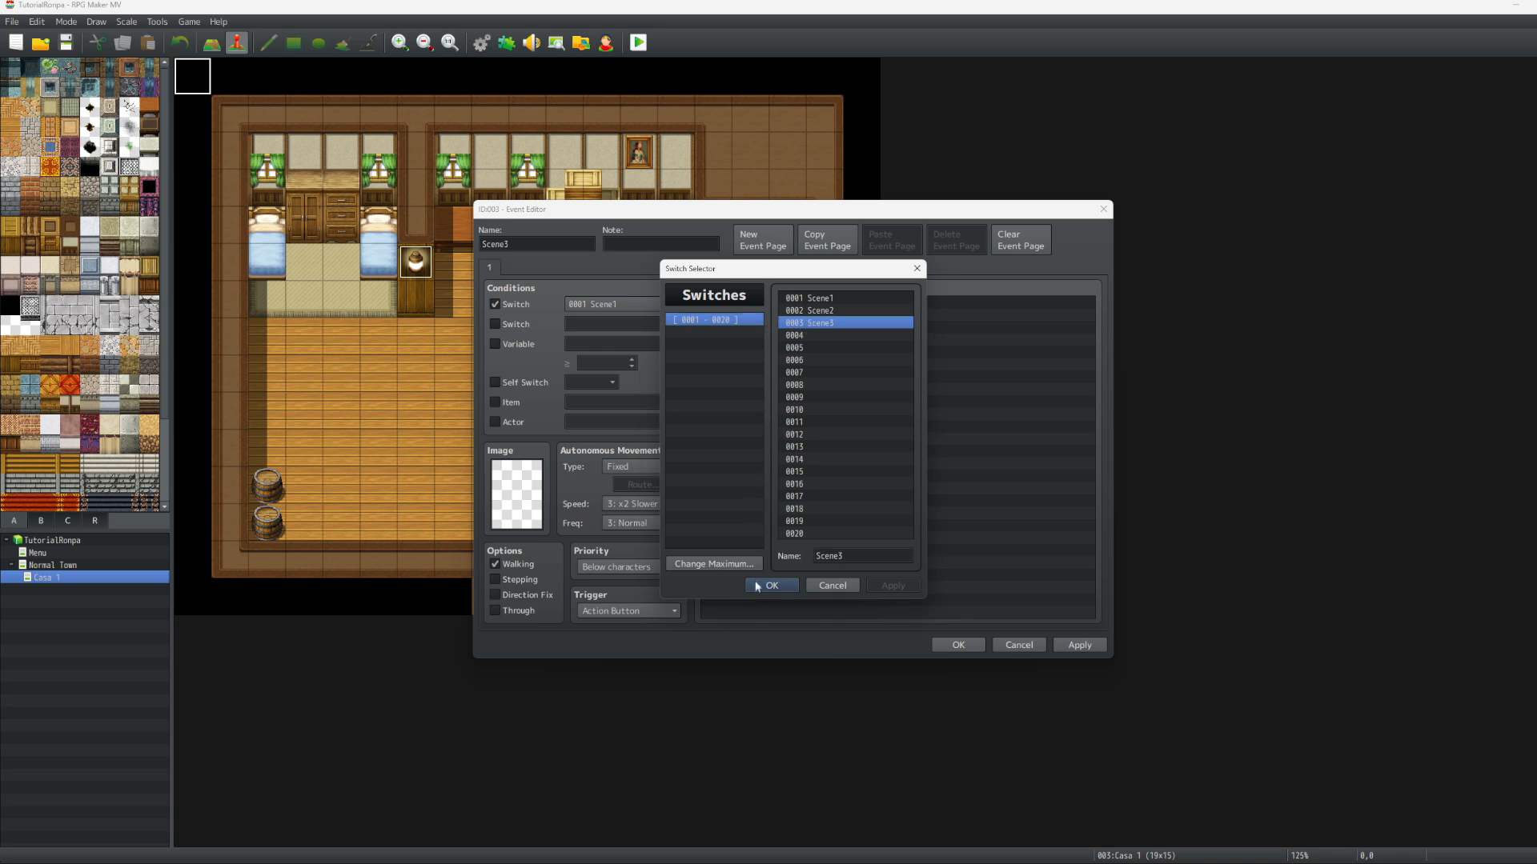
{"action": "left_click", "coordinate": [756, 583]}
{"action": "left_click", "coordinate": [642, 611]}
{"action": "left_click", "coordinate": [621, 682]}
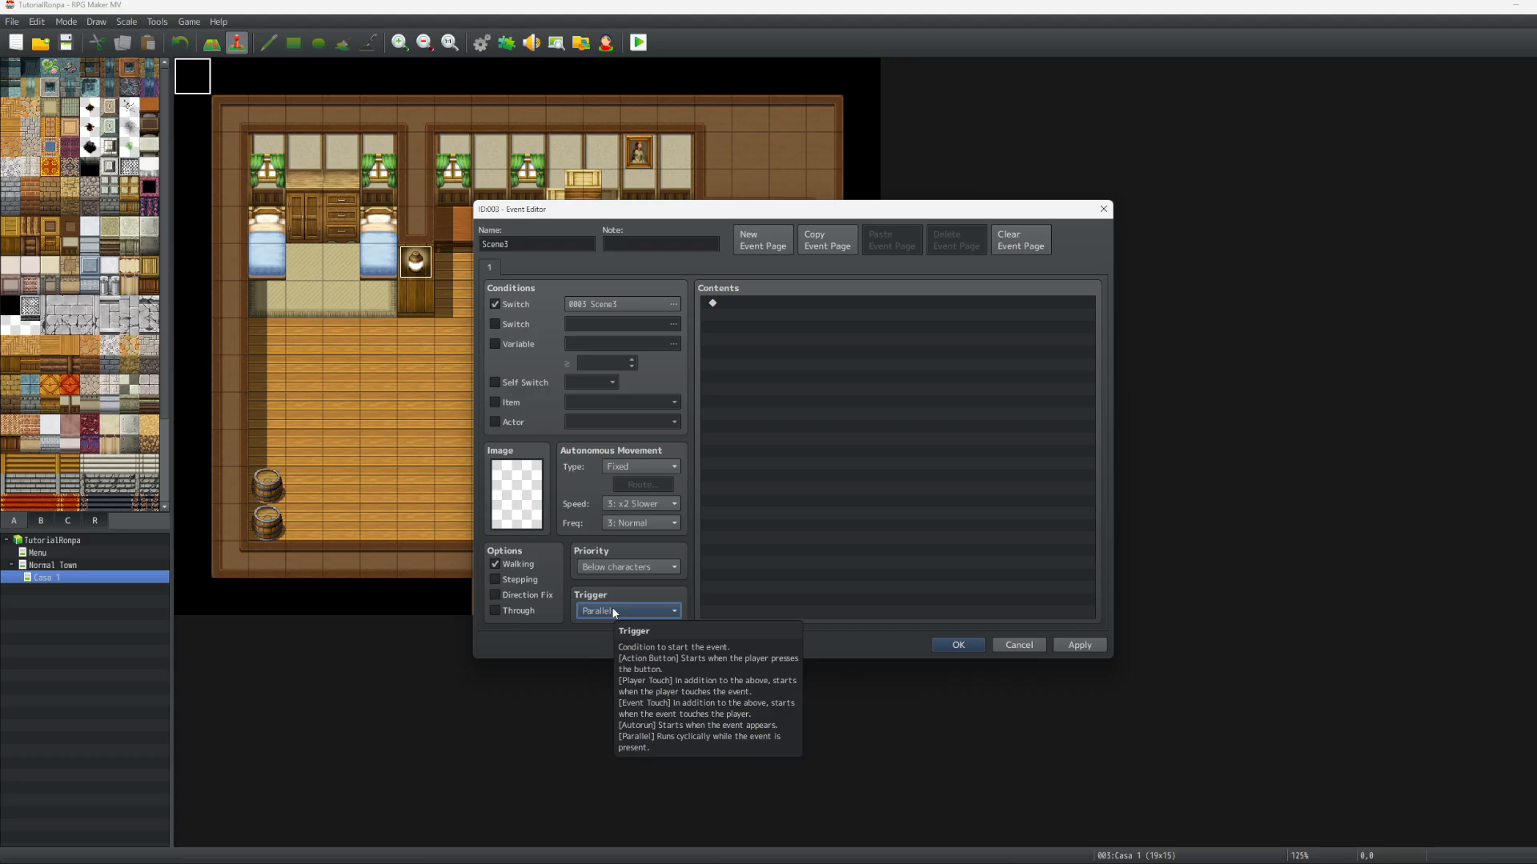
Add an empty Show Text command with a Transparent background and Bottom position to Scene3, and paste twelve copies of it
{"action": "double_click", "coordinate": [757, 305]}
{"action": "left_click", "coordinate": [759, 306]}
{"action": "left_click", "coordinate": [822, 483]}
{"action": "left_click", "coordinate": [823, 530]}
{"action": "left_click", "coordinate": [978, 514]}
{"action": "left_click", "coordinate": [762, 304]}
{"action": "key", "text": "ctrl+c"}
{"action": "key", "text": "ctrl+v"}
{"action": "key", "text": "ctrl+v"}
{"action": "key", "text": "ctrl+v"}
{"action": "key", "text": "ctrl+v"}
{"action": "key", "text": "ctrl+v"}
{"action": "key", "text": "ctrl+v"}
{"action": "key", "text": "ctrl+v"}
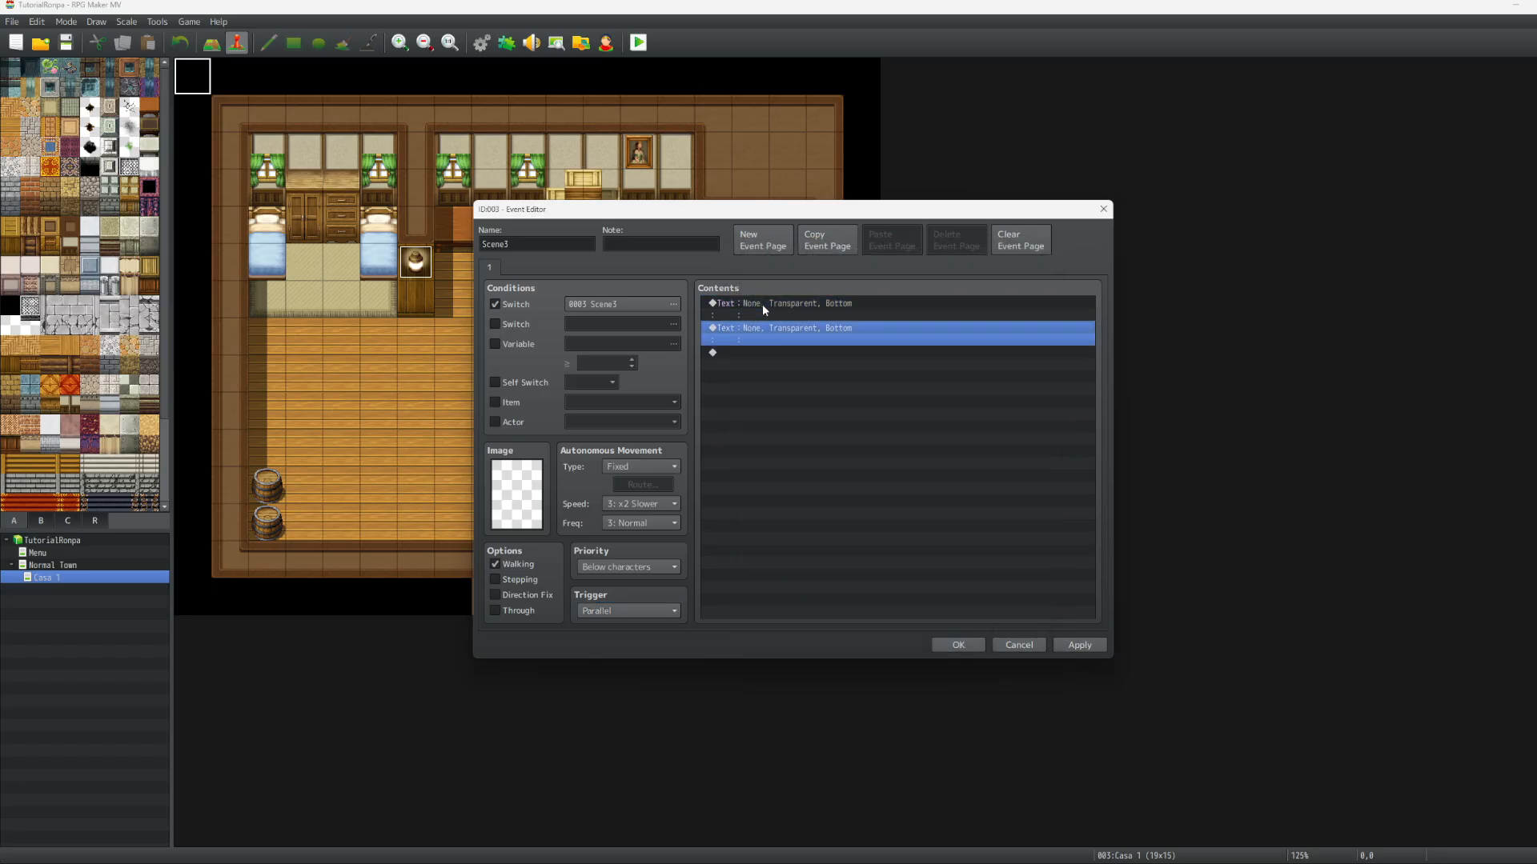
{"action": "key", "text": "ctrl+v"}
{"action": "key", "text": "ctrl+v"}
{"action": "key", "text": "ctrl+v"}
{"action": "key", "text": "ctrl+v"}
{"action": "key", "text": "ctrl+v"}
Fill the first three texts with "Hello. My name is Scene 3.", a line about existing only after Scene 2, and one about activating Scene 4
{"action": "double_click", "coordinate": [747, 306]}
{"action": "type", "text": "Hello. My name is Scene 3."}
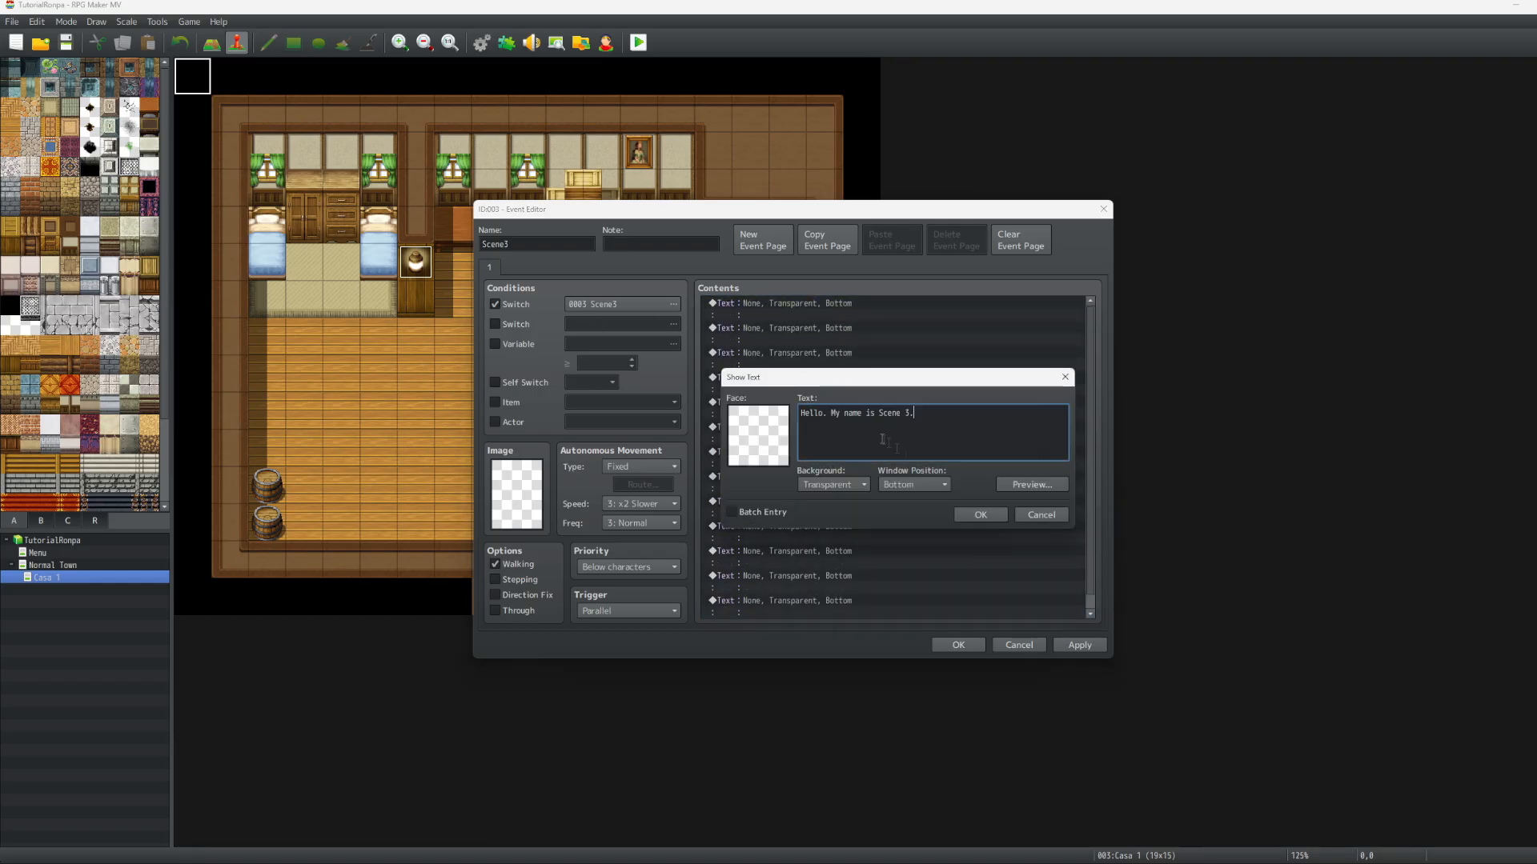
{"action": "left_click", "coordinate": [979, 514]}
{"action": "double_click", "coordinate": [747, 331]}
{"action": "key", "text": "ctrl+v"}
{"action": "left_click", "coordinate": [979, 515]}
{"action": "double_click", "coordinate": [746, 355]}
{"action": "key", "text": "ctrl+v"}
{"action": "left_click", "coordinate": [980, 514]}
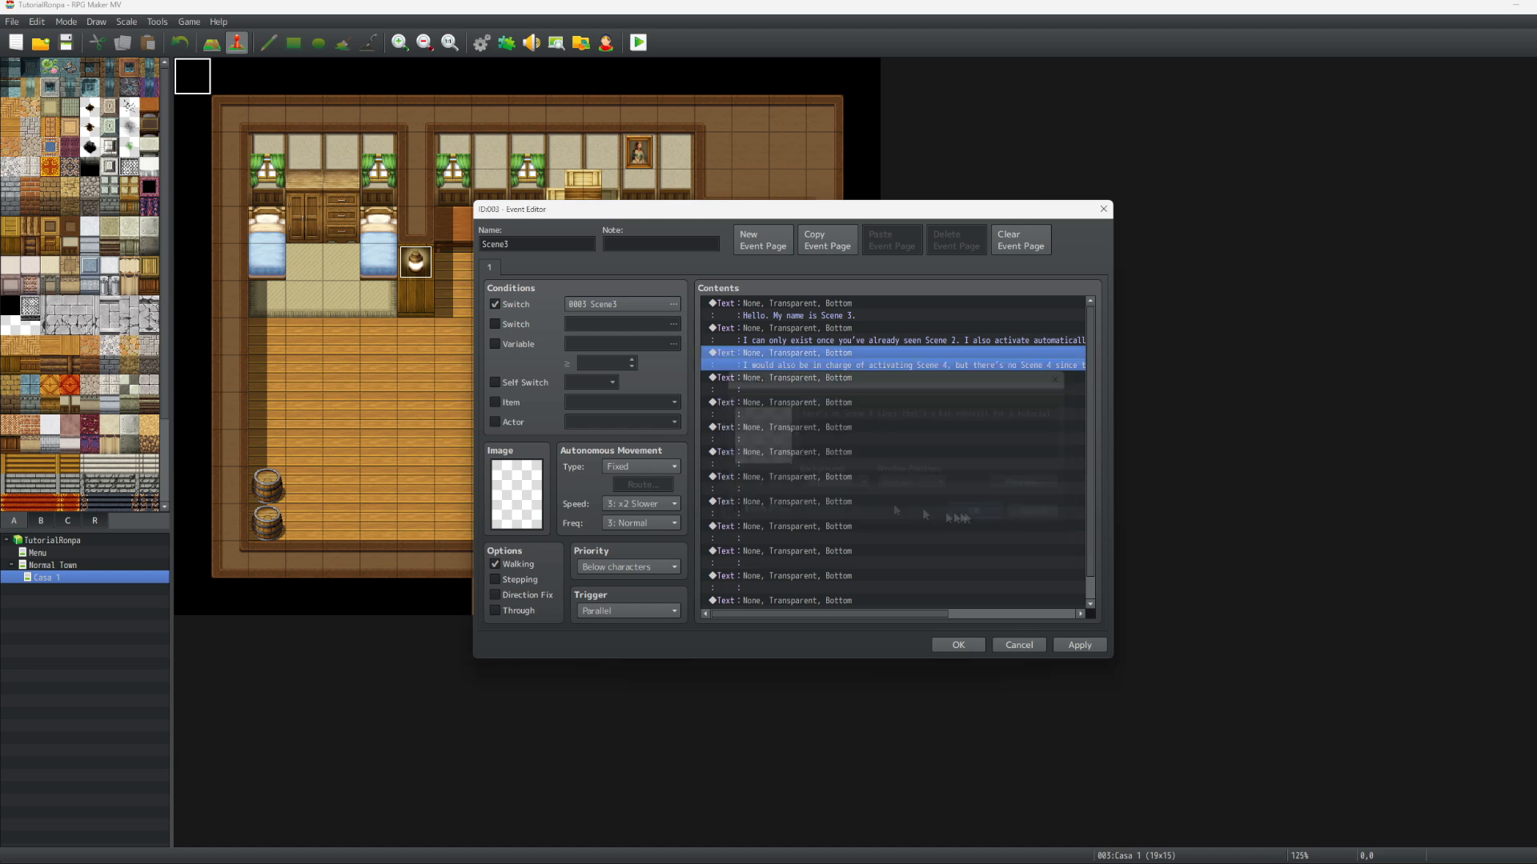
Fill three more texts: "Instead, I'm using this opportunity to tell you a little trick.", a line on changing locations, and "Otherwise, it will not work."
{"action": "double_click", "coordinate": [747, 380]}
{"action": "key", "text": "ctrl+v"}
{"action": "left_click", "coordinate": [980, 515]}
{"action": "double_click", "coordinate": [746, 405]}
{"action": "key", "text": "ctrl+v"}
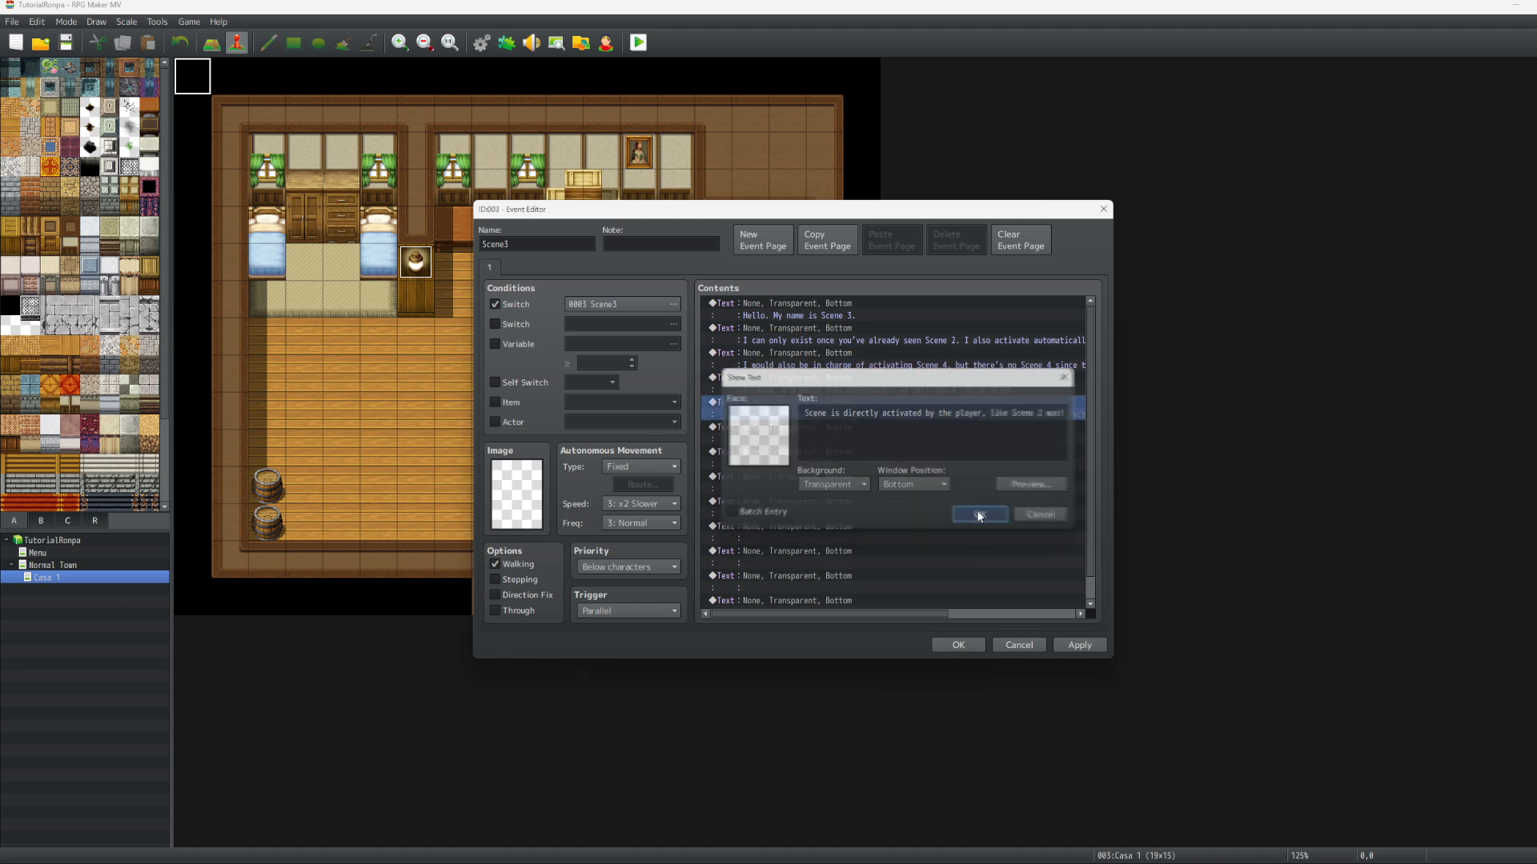
{"action": "left_click", "coordinate": [980, 514]}
{"action": "double_click", "coordinate": [746, 405]}
{"action": "key", "text": "ctrl+v"}
{"action": "left_click", "coordinate": [980, 515]}
Fill the seventh and eighth texts with "Took me a few months to figure that one out..." and "Anyways, that's it for this tutorial."
{"action": "double_click", "coordinate": [746, 436]}
{"action": "key", "text": "ctrl+v"}
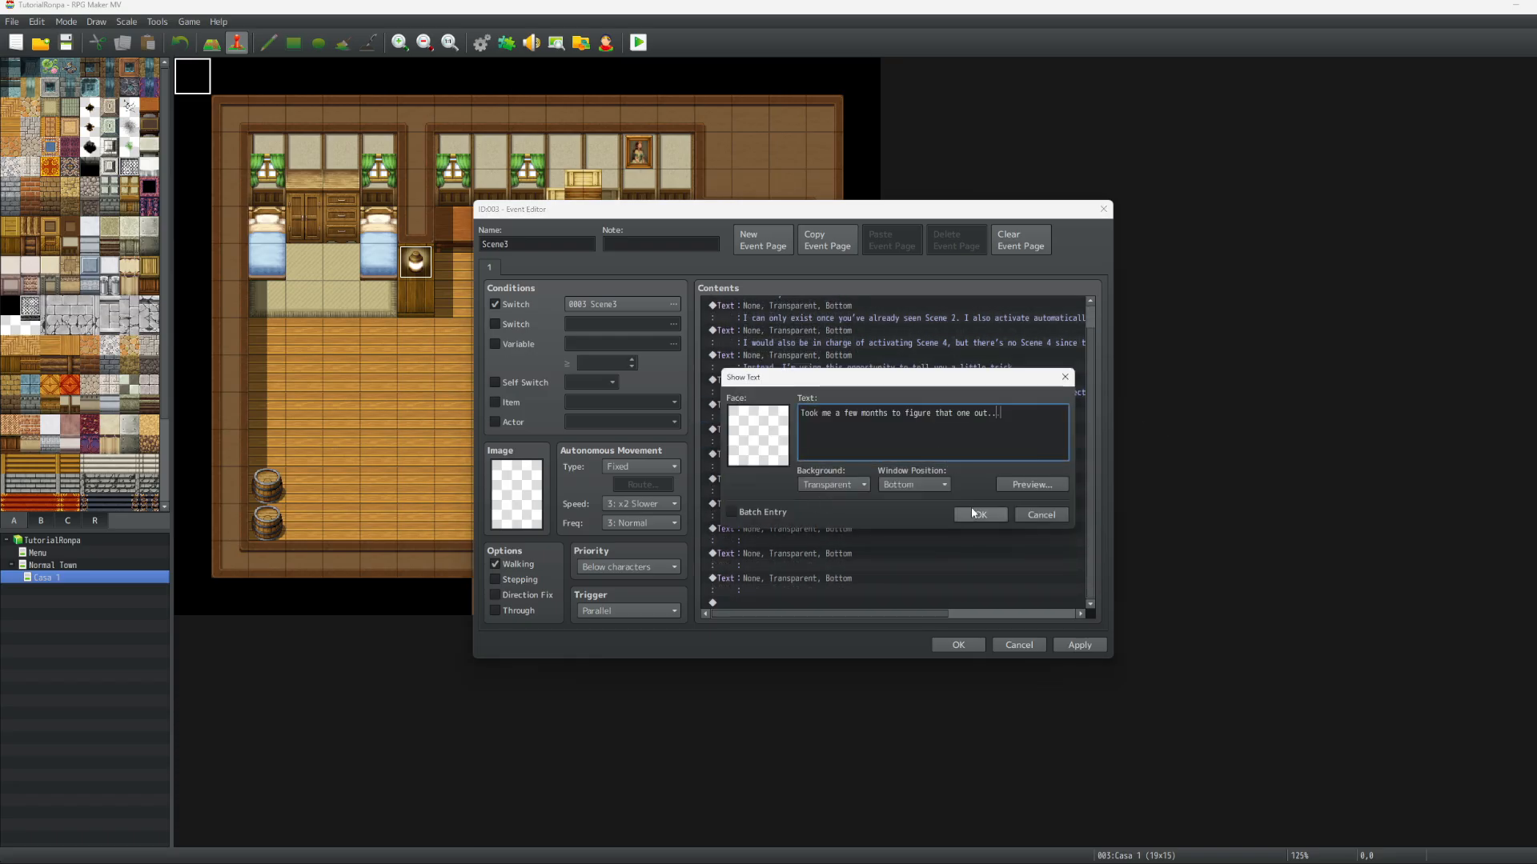
{"action": "left_click", "coordinate": [971, 513]}
{"action": "double_click", "coordinate": [747, 461]}
{"action": "left_click", "coordinate": [995, 453]}
{"action": "key", "text": "ctrl+v"}
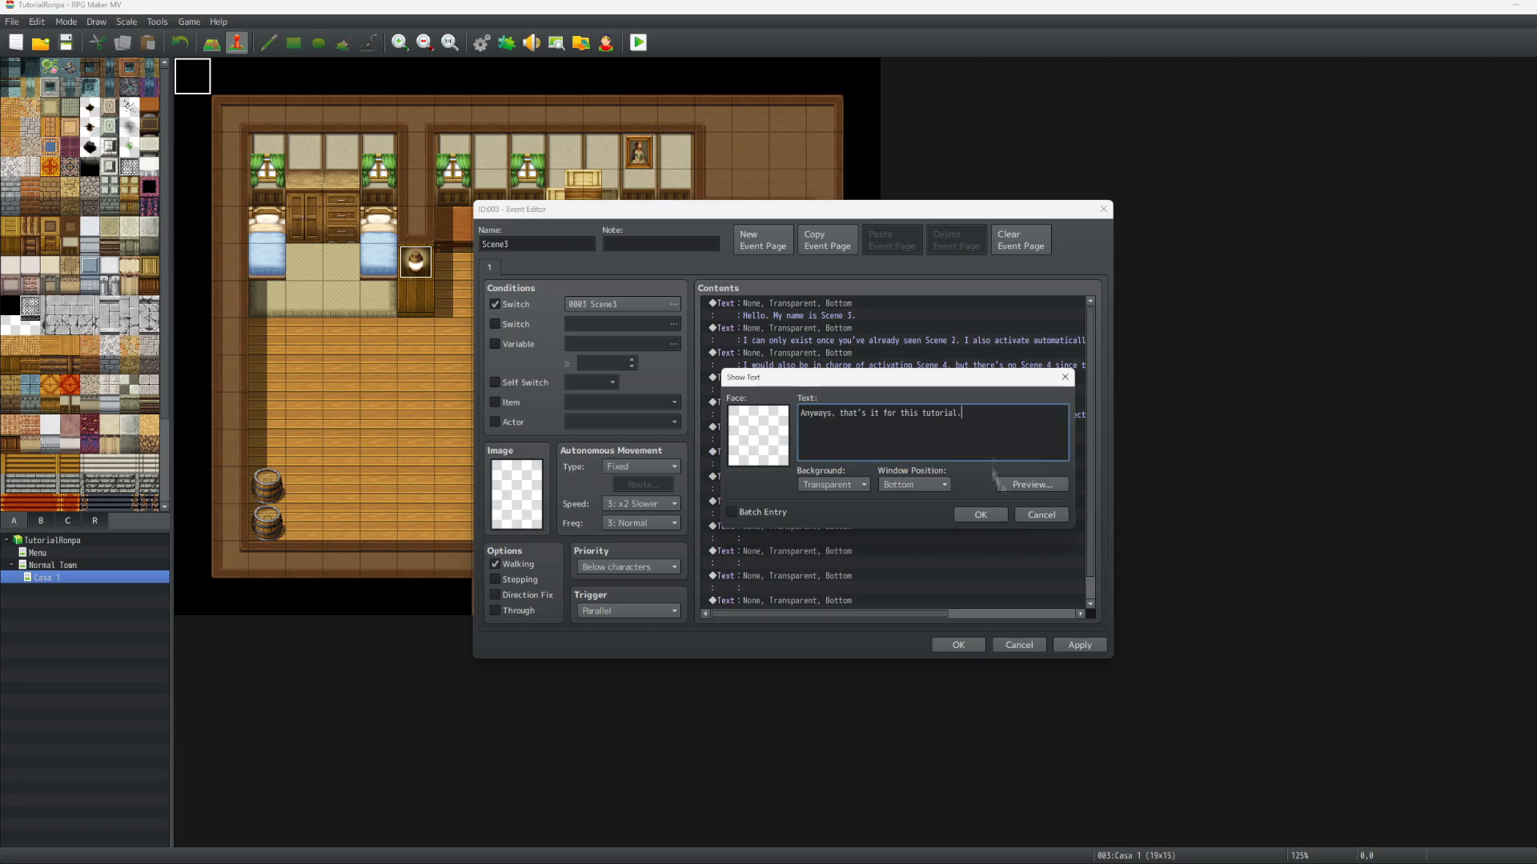
{"action": "left_click", "coordinate": [981, 514]}
Fill the ninth text with a line about going out of the house and back in again, and the tenth with "Bye!"
{"action": "double_click", "coordinate": [813, 507]}
{"action": "left_click", "coordinate": [1000, 442]}
{"action": "key", "text": "ctrl+v"}
{"action": "left_click", "coordinate": [986, 516]}
{"action": "double_click", "coordinate": [880, 509]}
{"action": "left_click", "coordinate": [896, 410]}
{"action": "key", "text": "ctrl+v"}
{"action": "left_click", "coordinate": [980, 515]}
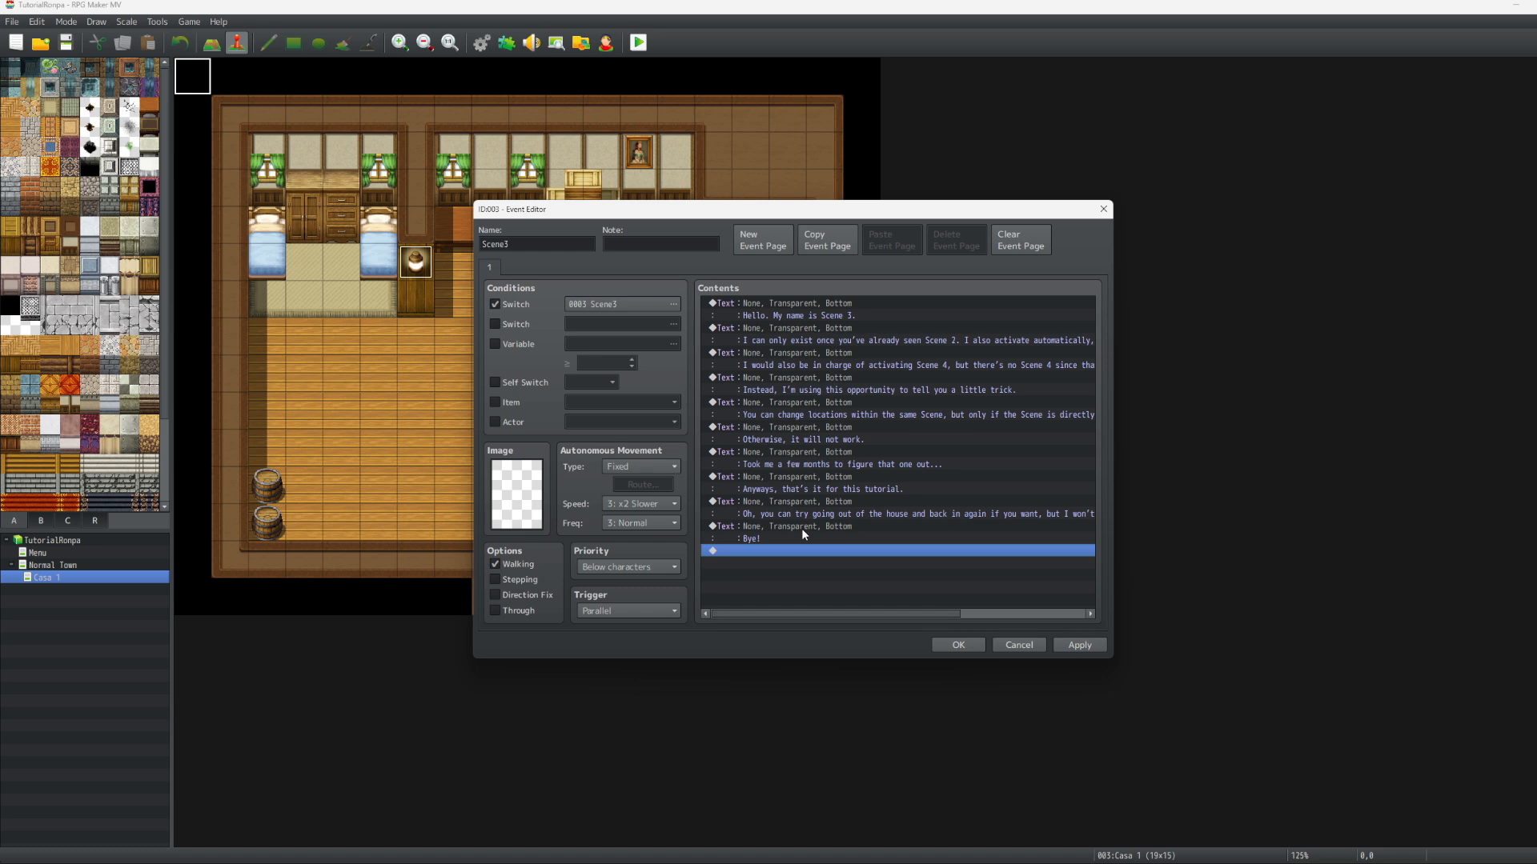
Add a Control Switches command after Scene3's last text that turns ON switch 0004, naming that switch Scene4
{"action": "double_click", "coordinate": [762, 559]}
{"action": "left_click", "coordinate": [802, 412]}
{"action": "left_click", "coordinate": [986, 425]}
{"action": "left_click", "coordinate": [925, 574]}
{"action": "type", "text": "Scene4"}
{"action": "key", "text": "Return"}
{"action": "key", "text": "Return"}
Add a Control Switches command that turns switch 0003 Scene3 OFF, and apply the event changes
{"action": "double_click", "coordinate": [778, 566]}
{"action": "left_click", "coordinate": [802, 411]}
{"action": "left_click", "coordinate": [983, 423]}
{"action": "left_click", "coordinate": [920, 341]}
{"action": "left_click", "coordinate": [893, 607]}
{"action": "left_click", "coordinate": [879, 484]}
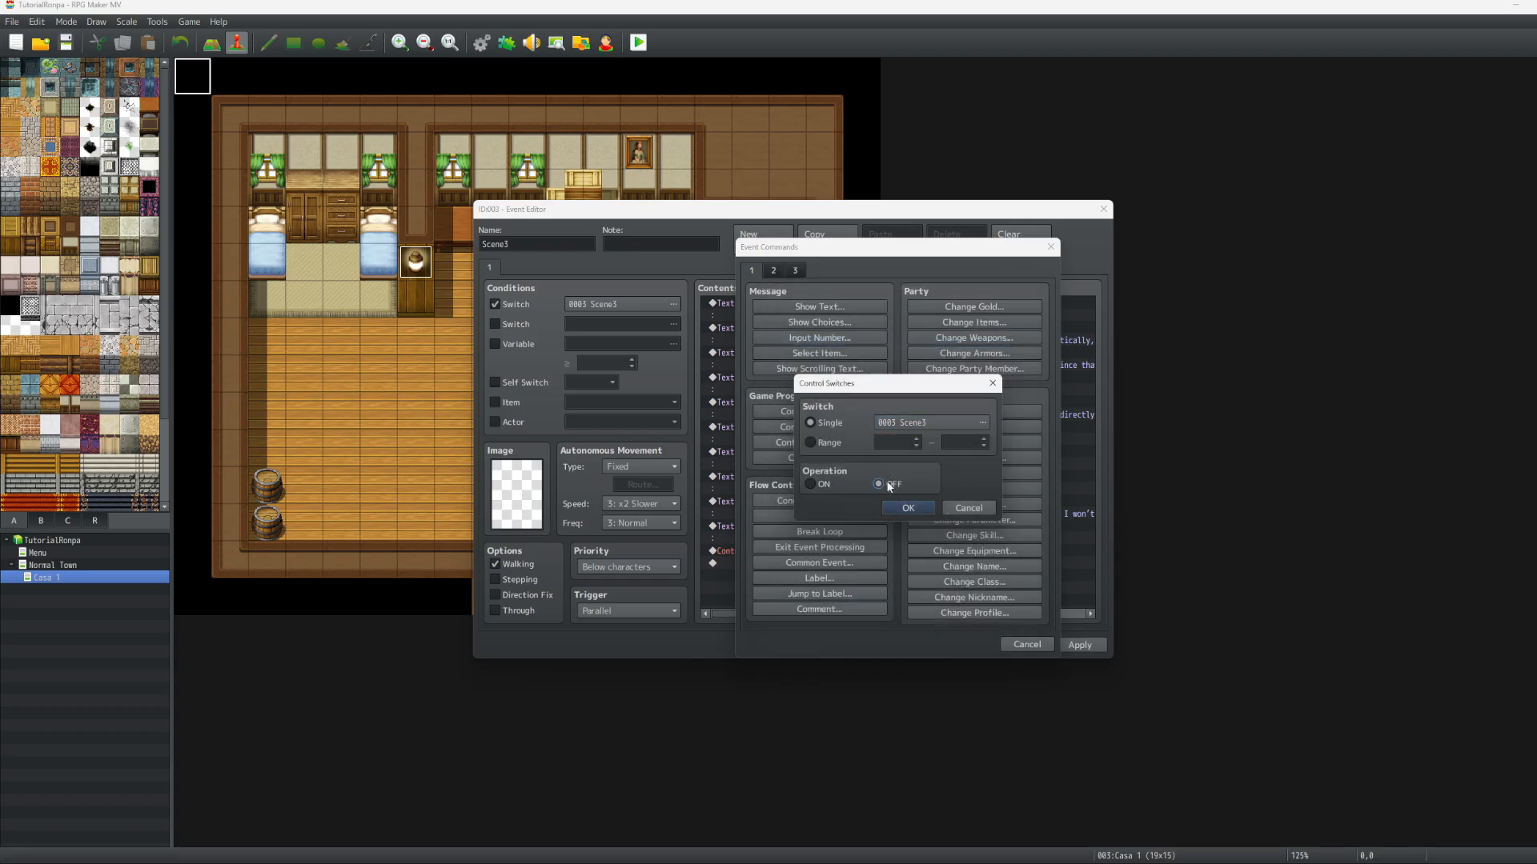
{"action": "left_click", "coordinate": [908, 507]}
{"action": "left_click", "coordinate": [1079, 644]}
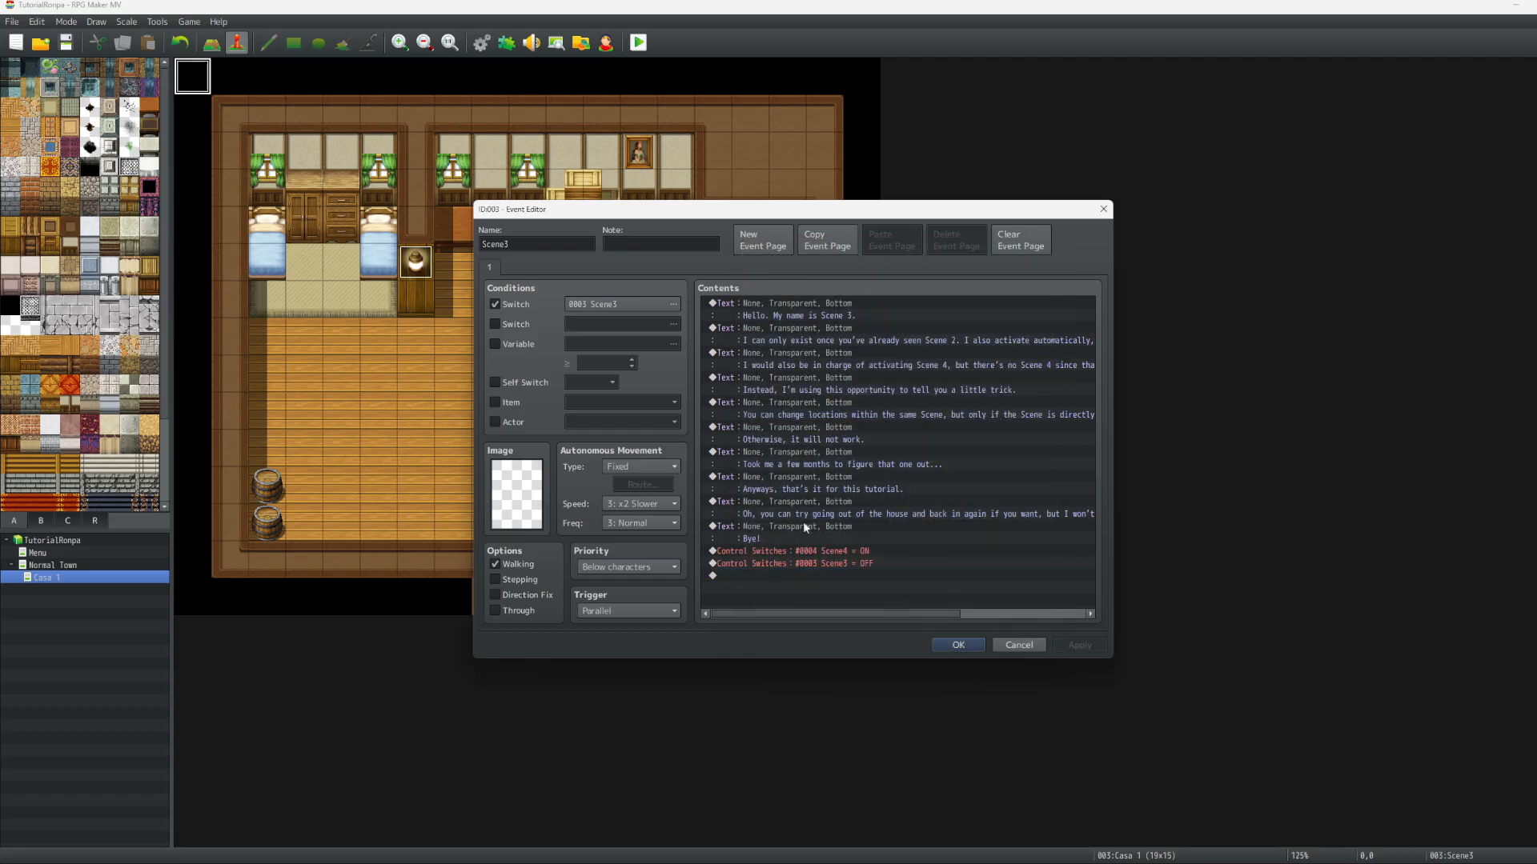
Insert a Common Event command calling Talk_Unknown before the first text of Scene3
{"action": "double_click", "coordinate": [723, 592]}
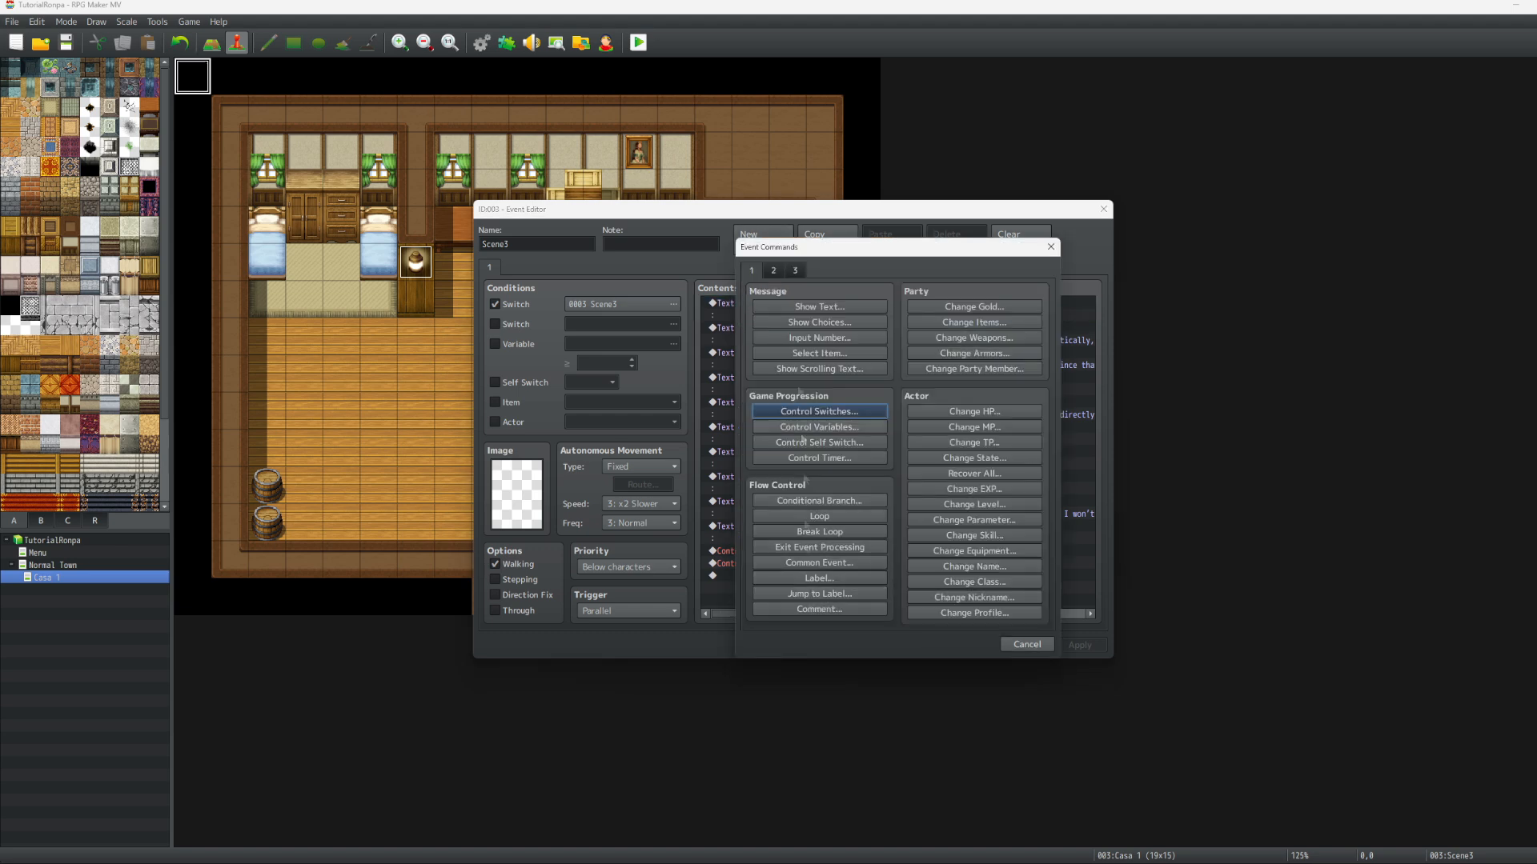
{"action": "left_click", "coordinate": [801, 563]}
{"action": "left_click", "coordinate": [893, 453]}
{"action": "left_click", "coordinate": [881, 485]}
{"action": "left_click", "coordinate": [870, 476]}
Insert an Erase Picture command before Scene3's switch commands and accept the event
{"action": "left_click", "coordinate": [779, 563]}
{"action": "double_click", "coordinate": [779, 564]}
{"action": "left_click", "coordinate": [773, 271]}
{"action": "left_click", "coordinate": [819, 609]}
{"action": "left_click", "coordinate": [877, 485]}
{"action": "left_click", "coordinate": [965, 648]}
Look up the picture number in the database's common events and set Scene3's Erase Picture command to number 30
{"action": "left_click", "coordinate": [506, 43]}
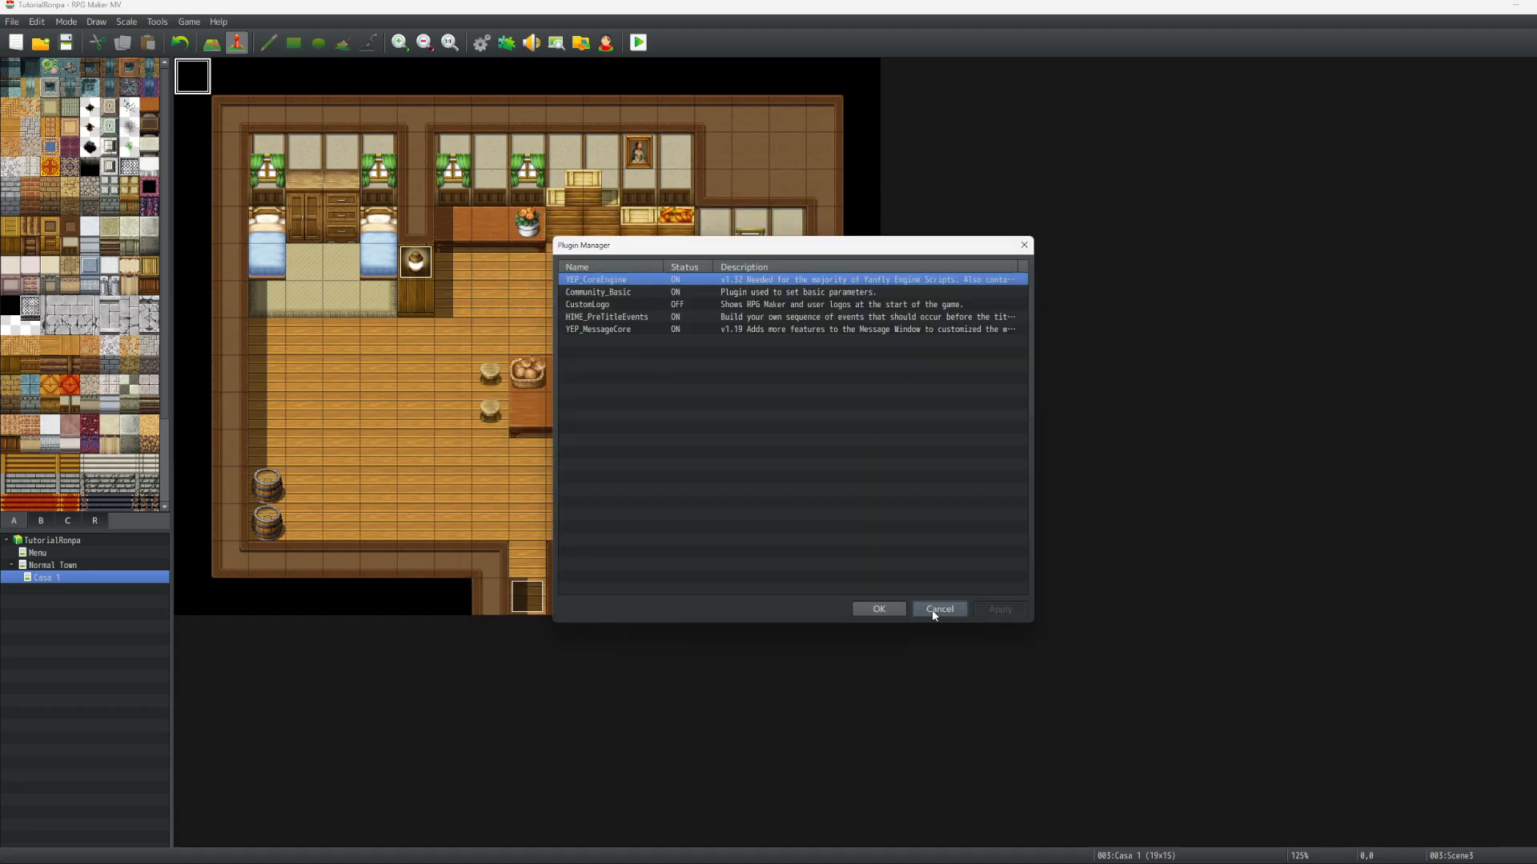
{"action": "left_click", "coordinate": [928, 605]}
{"action": "left_click", "coordinate": [482, 43]}
{"action": "left_click", "coordinate": [475, 452]}
{"action": "left_click", "coordinate": [560, 276]}
{"action": "left_click", "coordinate": [1059, 645]}
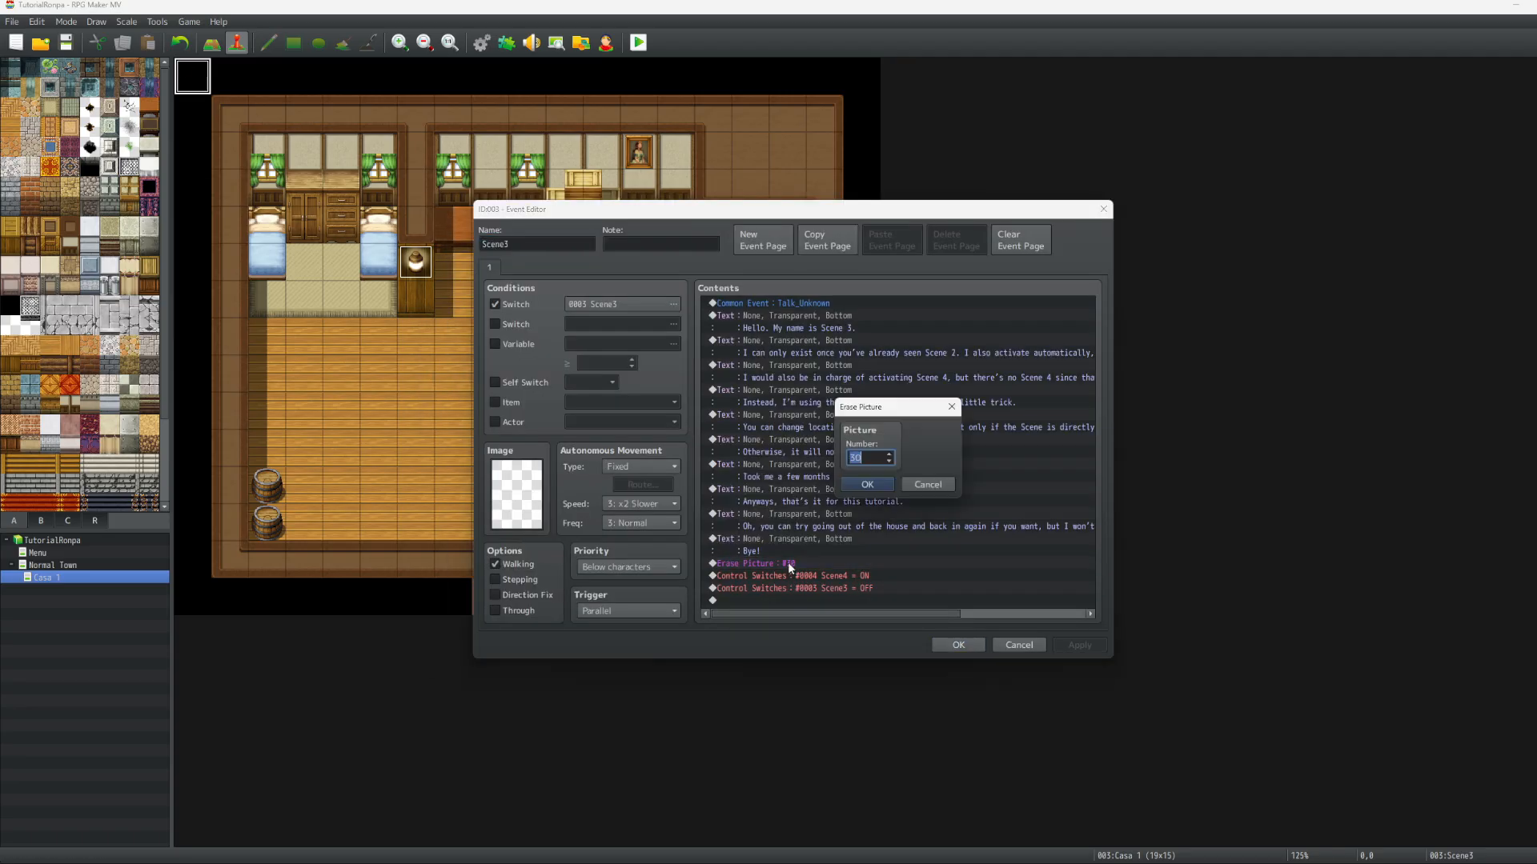
{"action": "left_click", "coordinate": [867, 484]}
{"action": "left_click", "coordinate": [958, 645]}
Open the Scene1 event in Normal Town and insert a Common Event command before its first text
{"action": "left_click", "coordinate": [52, 565]}
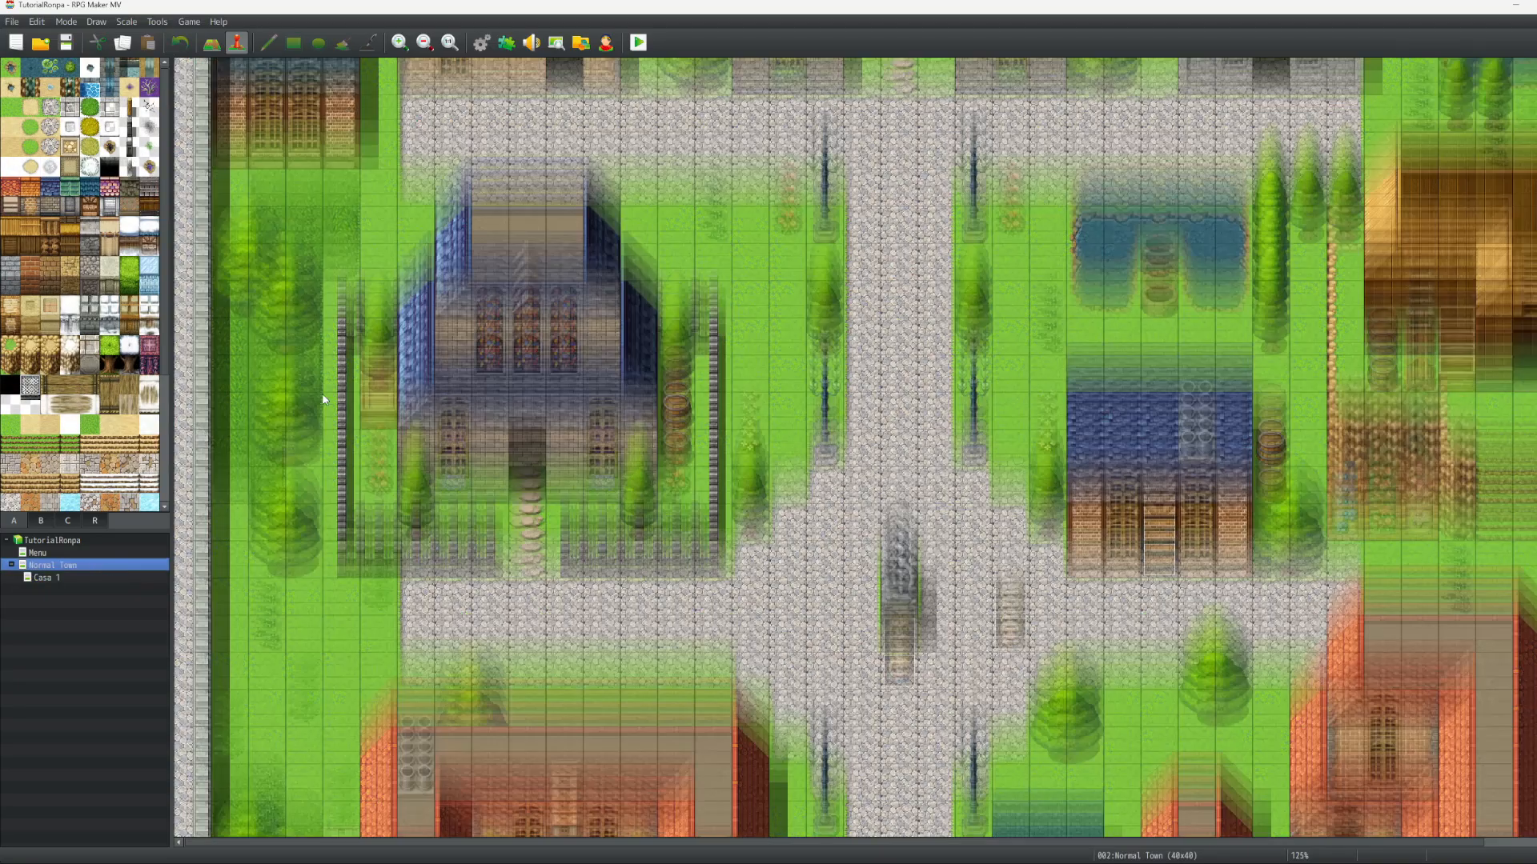
{"action": "double_click", "coordinate": [230, 76]}
{"action": "double_click", "coordinate": [821, 320]}
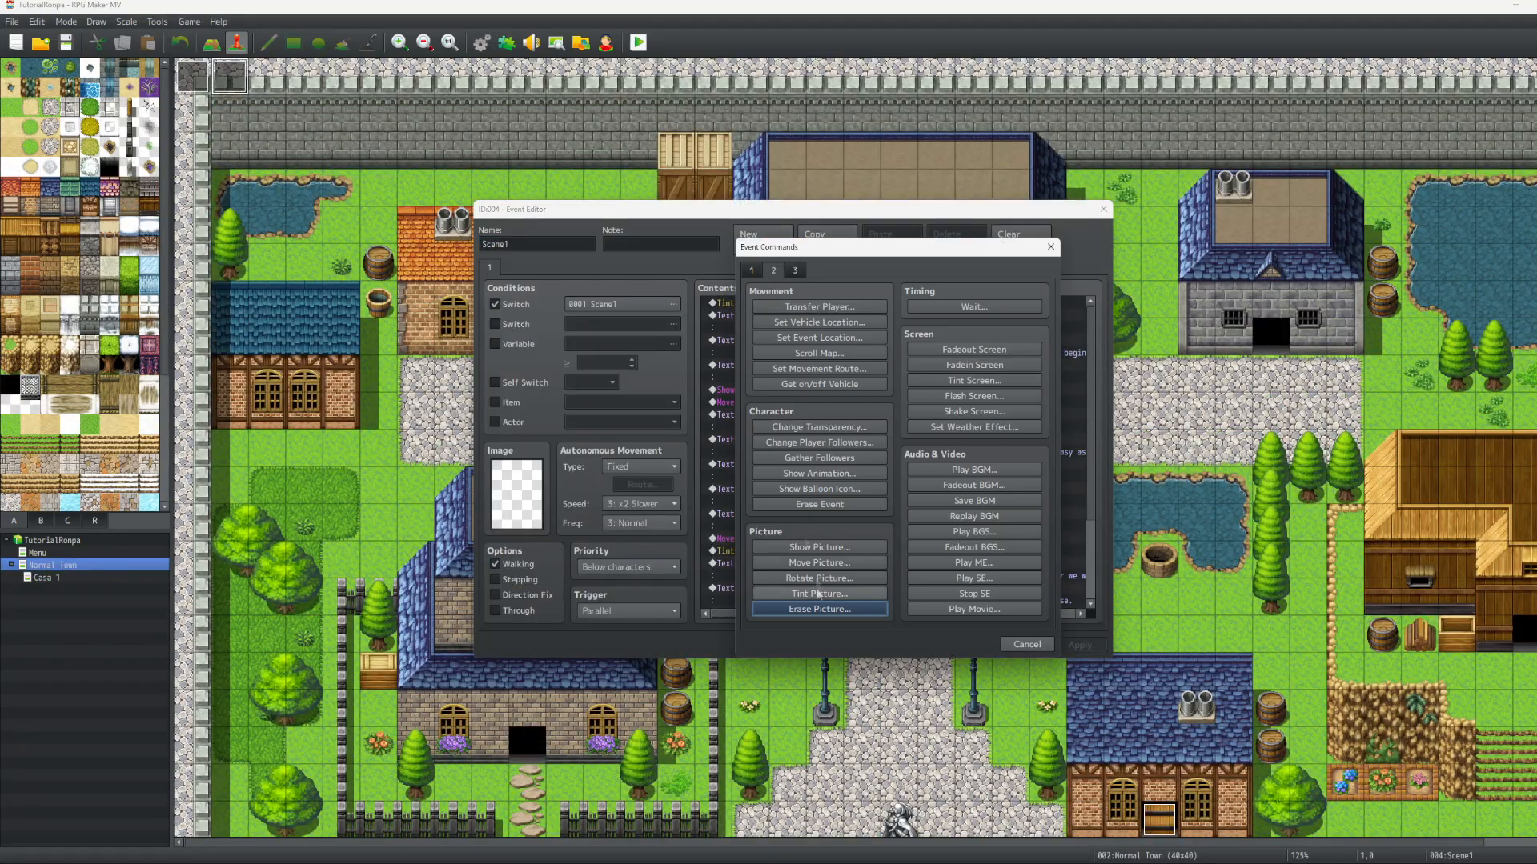
{"action": "left_click", "coordinate": [820, 562]}
{"action": "left_click", "coordinate": [908, 448]}
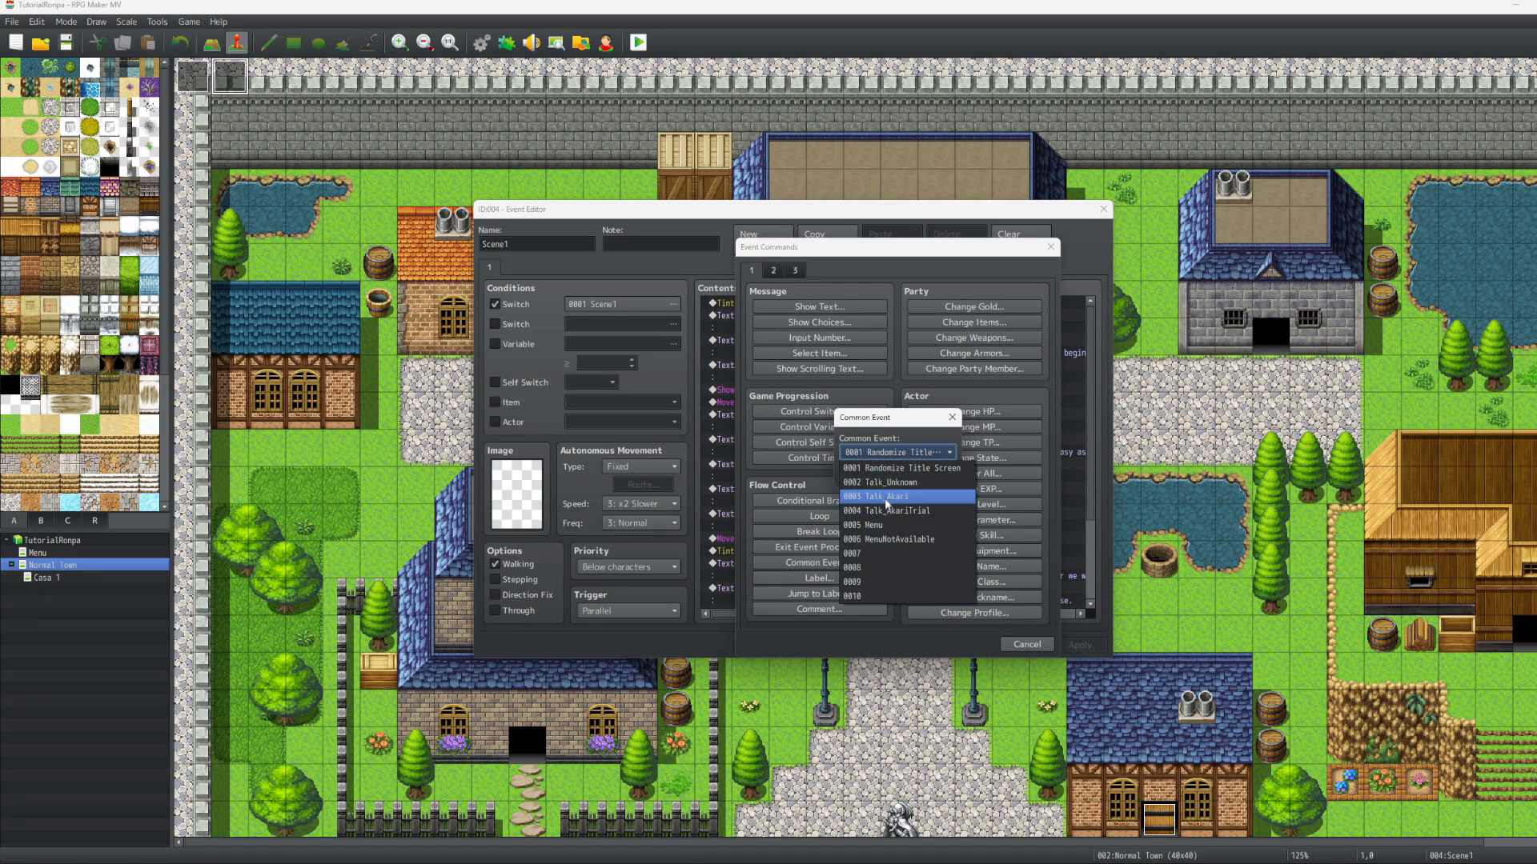
{"action": "left_click", "coordinate": [904, 526]}
{"action": "key", "text": "Return"}
Insert an Erase Picture command for picture 30 before the switch commands at the end of Scene1
{"action": "scroll", "coordinate": [766, 367], "scroll_direction": "down", "scroll_amount": 4}
{"action": "double_click", "coordinate": [825, 580]}
{"action": "left_click", "coordinate": [773, 276]}
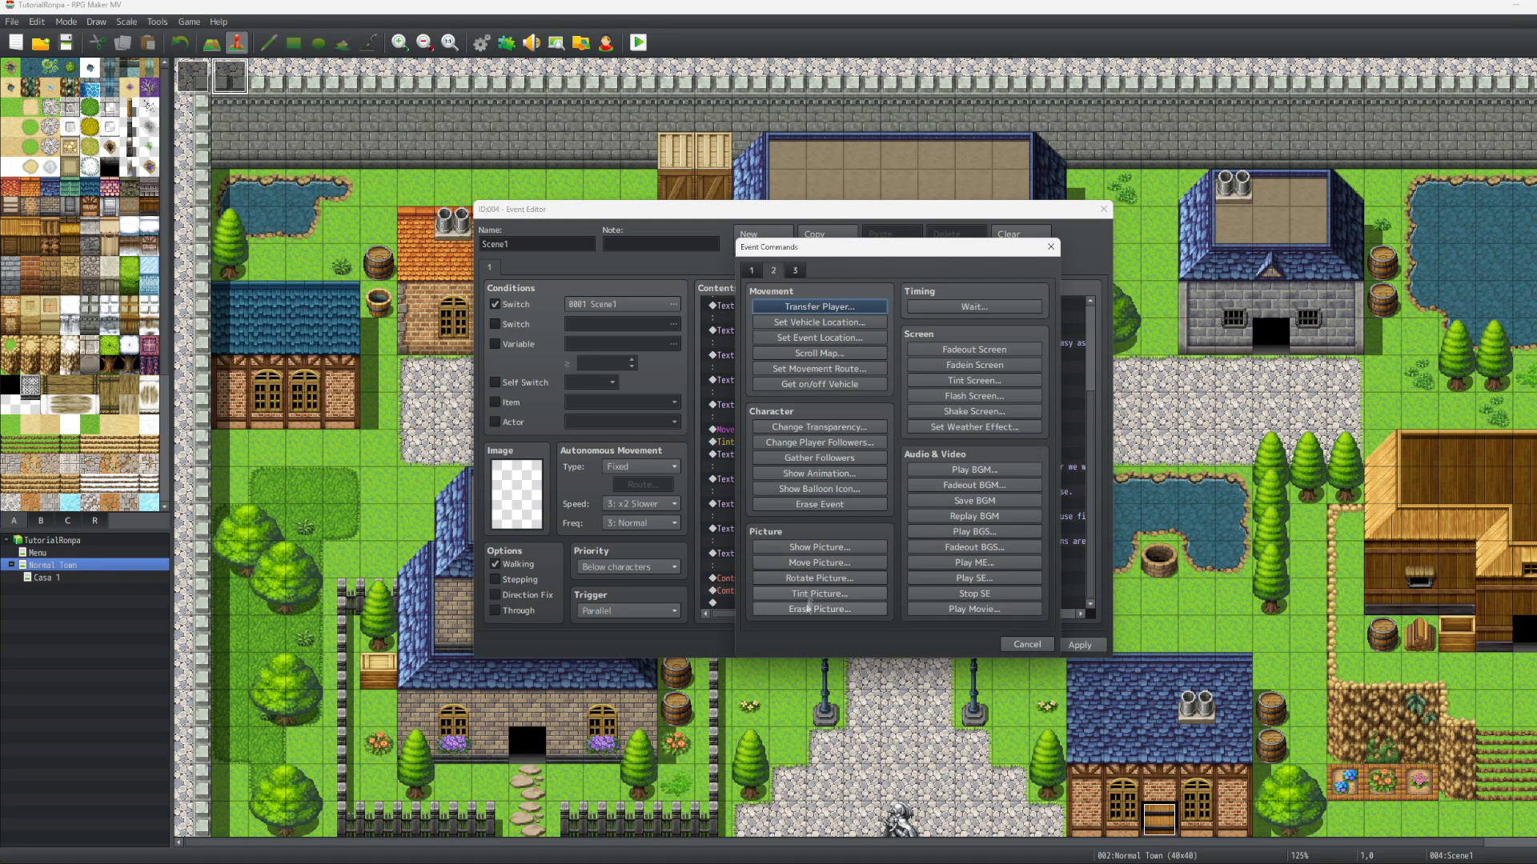
{"action": "left_click", "coordinate": [816, 609]}
{"action": "type", "text": "30"}
{"action": "left_click", "coordinate": [867, 484]}
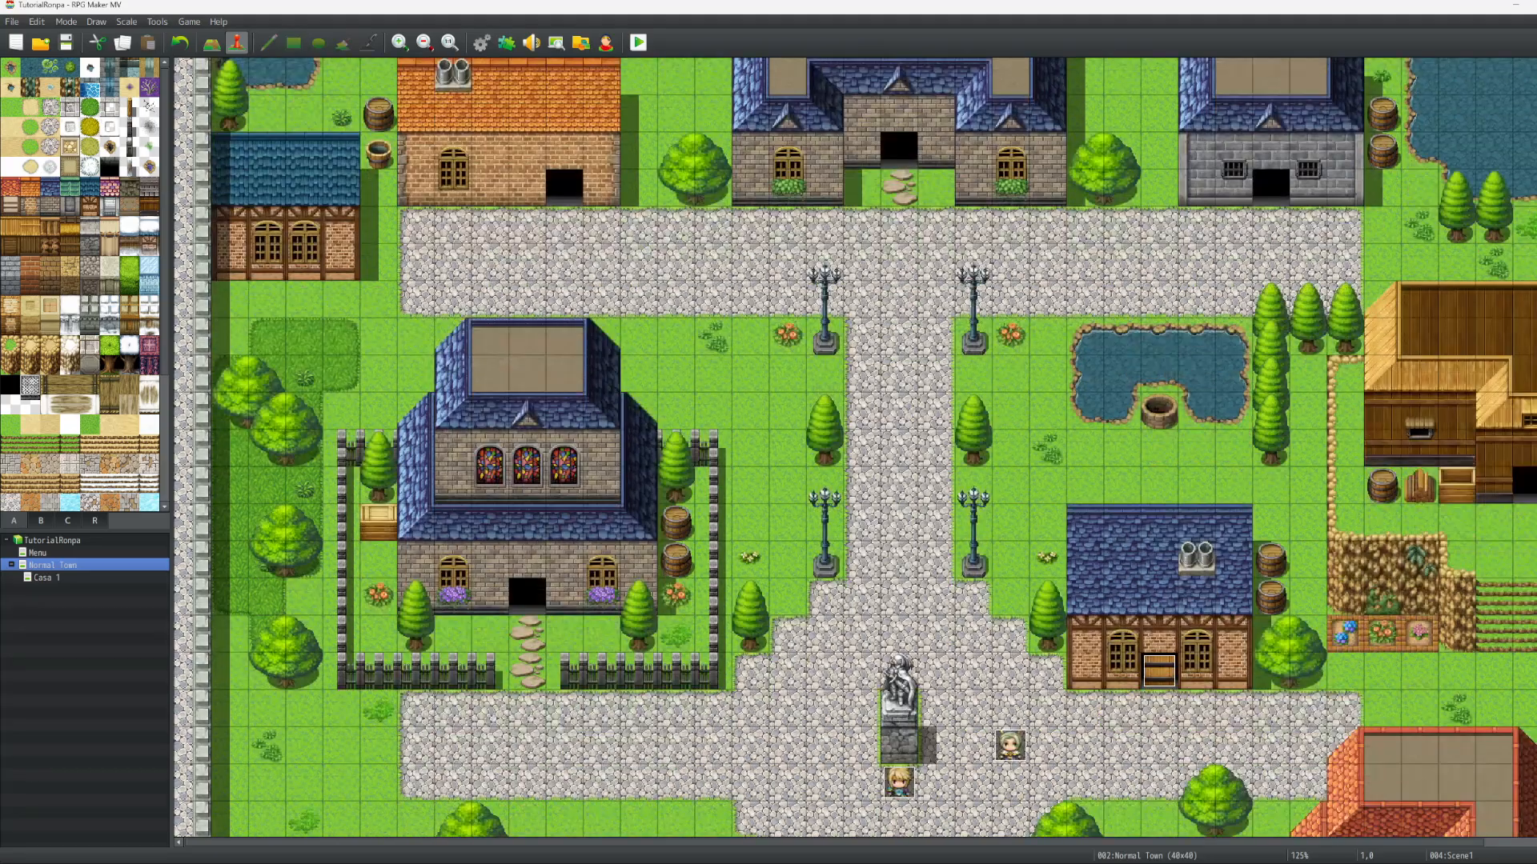
Open the Scene2 event beside the statue and insert a Common Event command for its dialogue
{"action": "double_click", "coordinate": [1010, 744]}
{"action": "double_click", "coordinate": [720, 525]}
{"action": "left_click", "coordinate": [752, 270]}
{"action": "left_click", "coordinate": [820, 562]}
{"action": "left_click", "coordinate": [887, 451]}
{"action": "left_click", "coordinate": [896, 525]}
{"action": "left_click", "coordinate": [873, 479]}
Insert an Erase Picture command for picture 30 before Scene2's switch commands and accept the event
{"action": "double_click", "coordinate": [803, 513]}
{"action": "left_click", "coordinate": [773, 271]}
{"action": "left_click", "coordinate": [840, 607]}
{"action": "type", "text": "30"}
{"action": "key", "text": "Return"}
{"action": "left_click", "coordinate": [958, 644]}
{"action": "scroll", "coordinate": [855, 447], "scroll_direction": "up", "scroll_amount": 2}
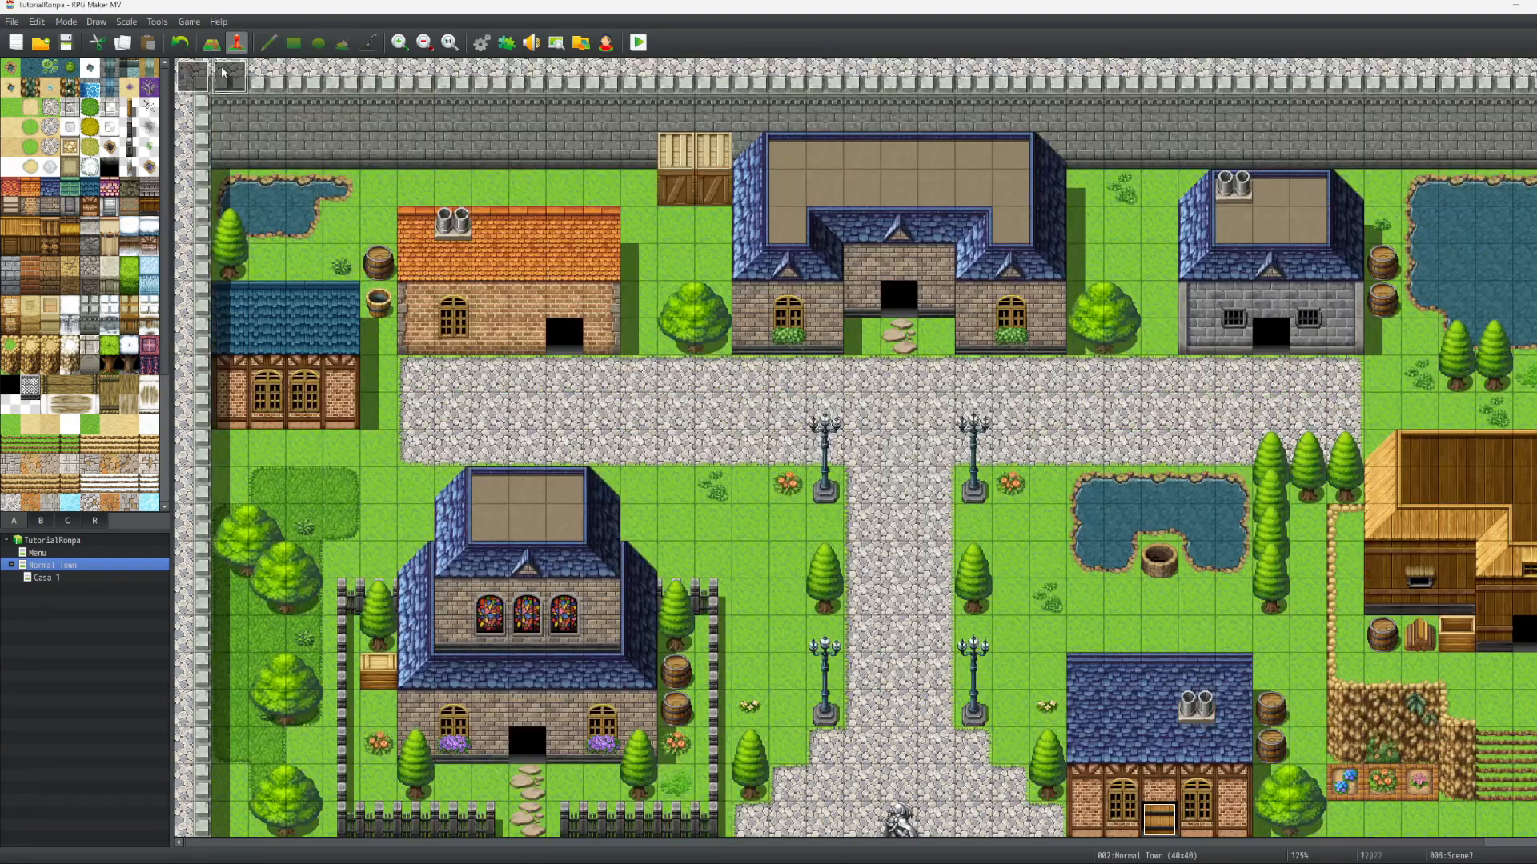
Reopen the Scene1 event in Normal Town, edit one of its commands and accept the event
{"action": "double_click", "coordinate": [229, 76]}
{"action": "scroll", "coordinate": [873, 529], "scroll_direction": "down", "scroll_amount": 4}
{"action": "double_click", "coordinate": [839, 567]}
{"action": "left_click", "coordinate": [870, 483]}
{"action": "left_click", "coordinate": [958, 643]}
{"action": "scroll", "coordinate": [966, 637], "scroll_direction": "down", "scroll_amount": 3}
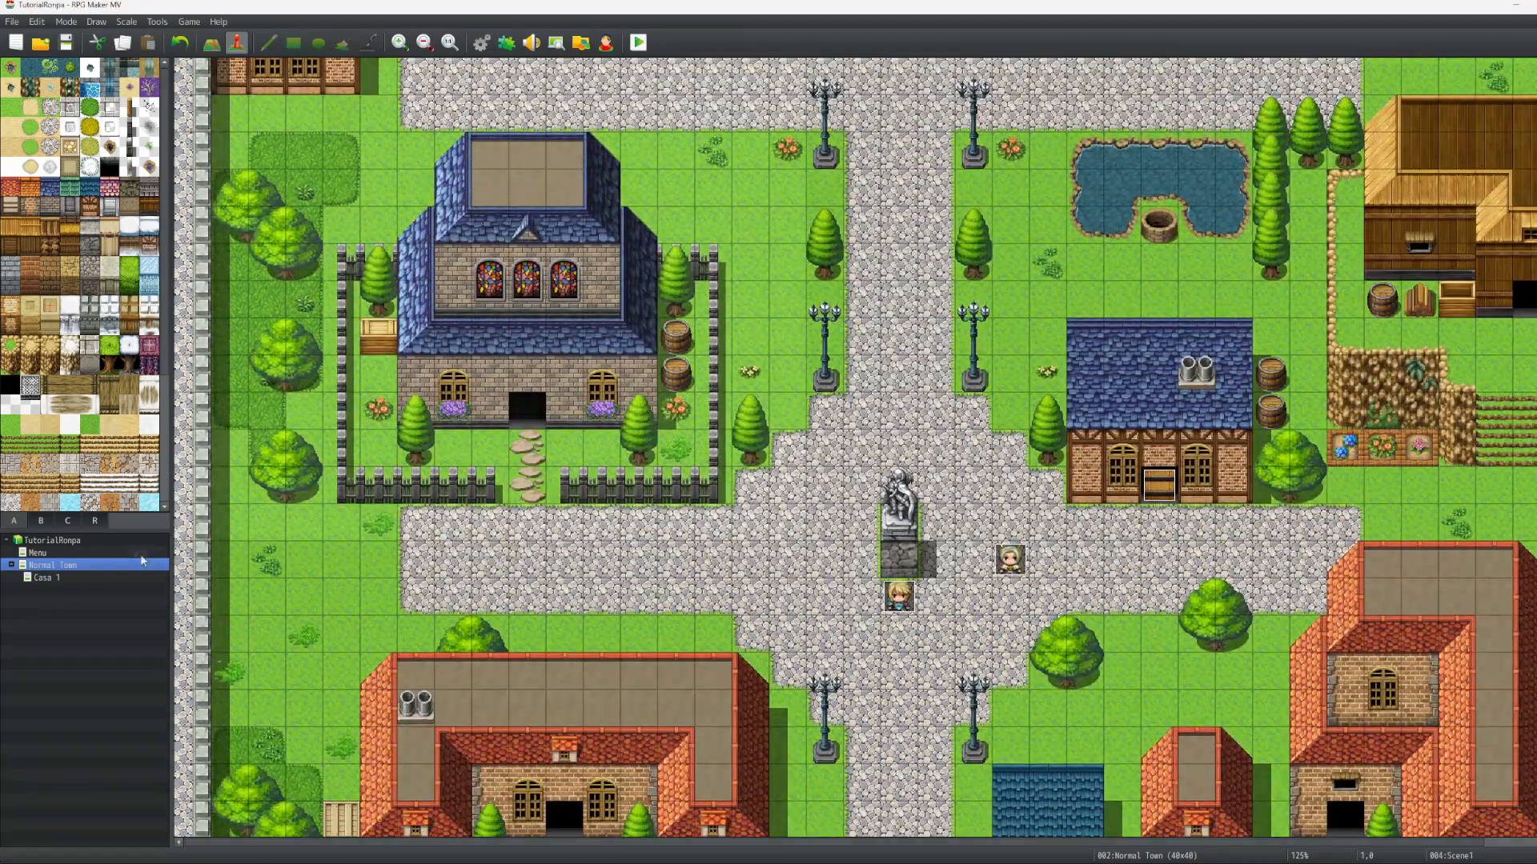
Switch to the Menu map, launch a playtest with the changes saved, and start a new game
{"action": "left_click", "coordinate": [152, 552]}
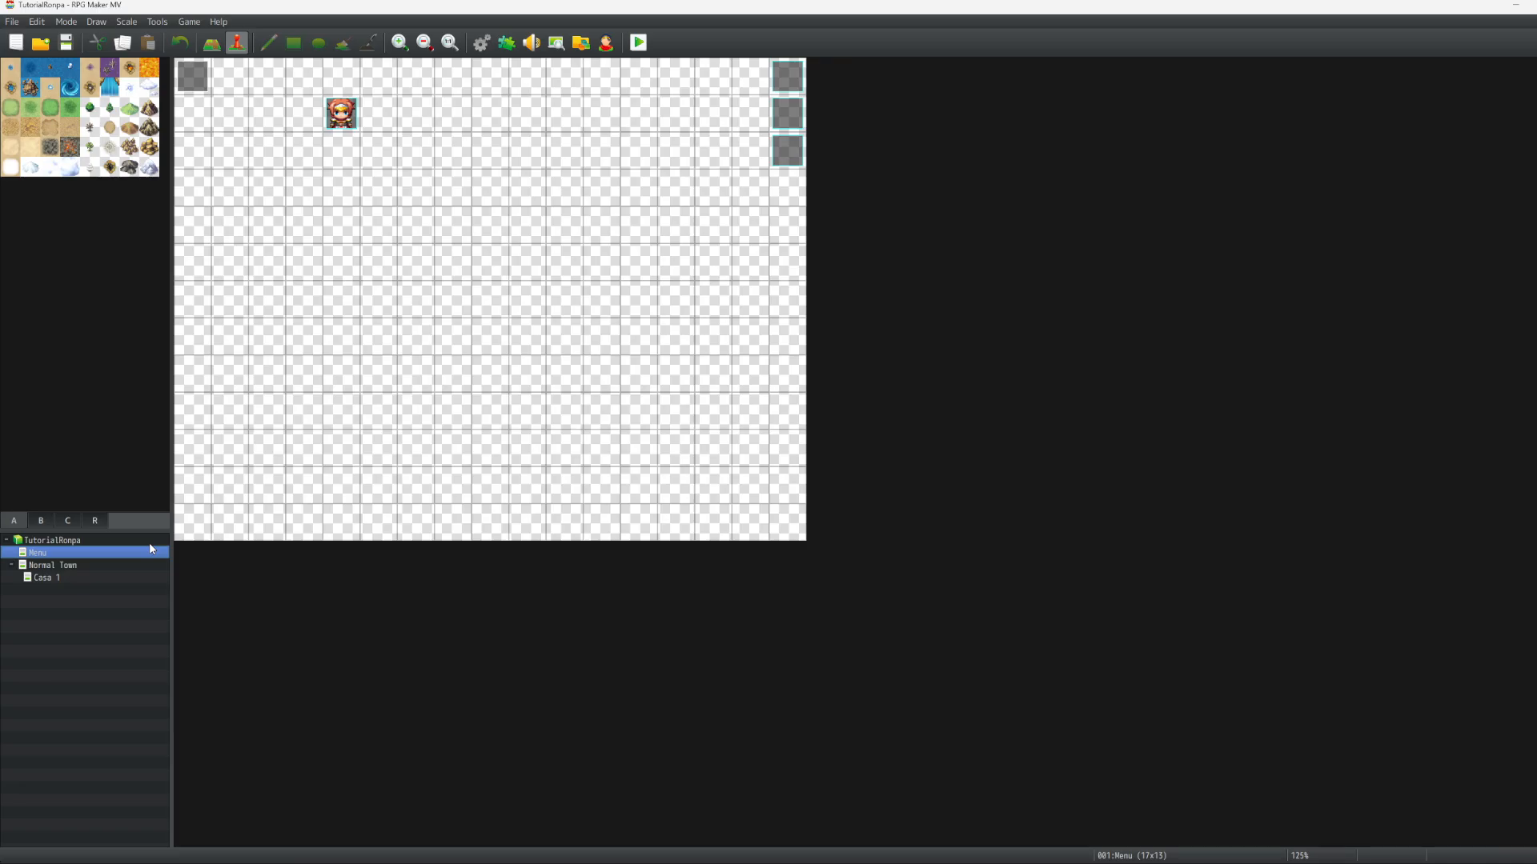
{"action": "left_click", "coordinate": [638, 42]}
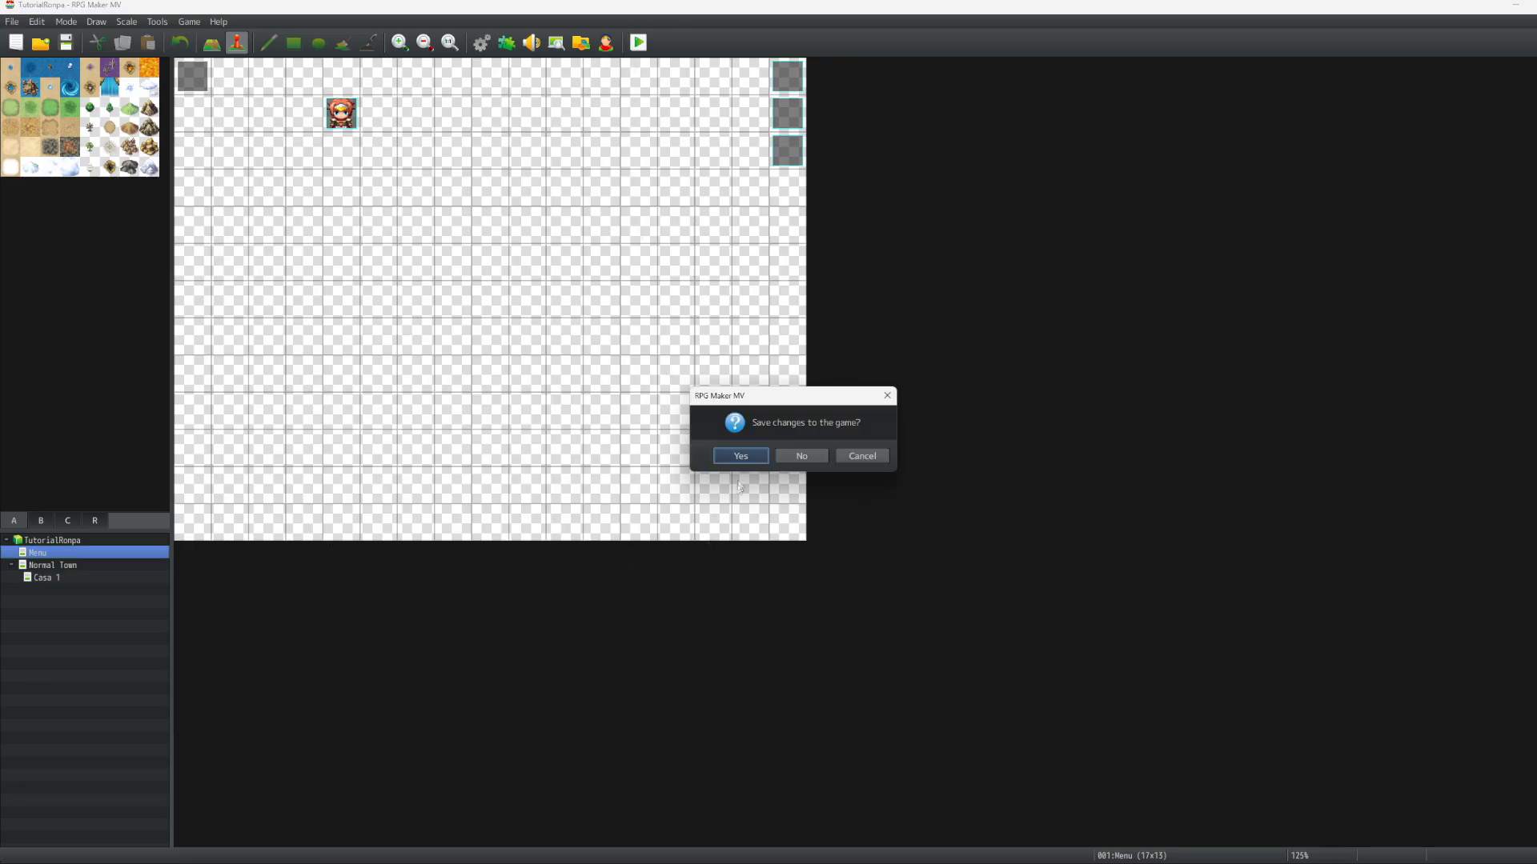
{"action": "left_click", "coordinate": [741, 455]}
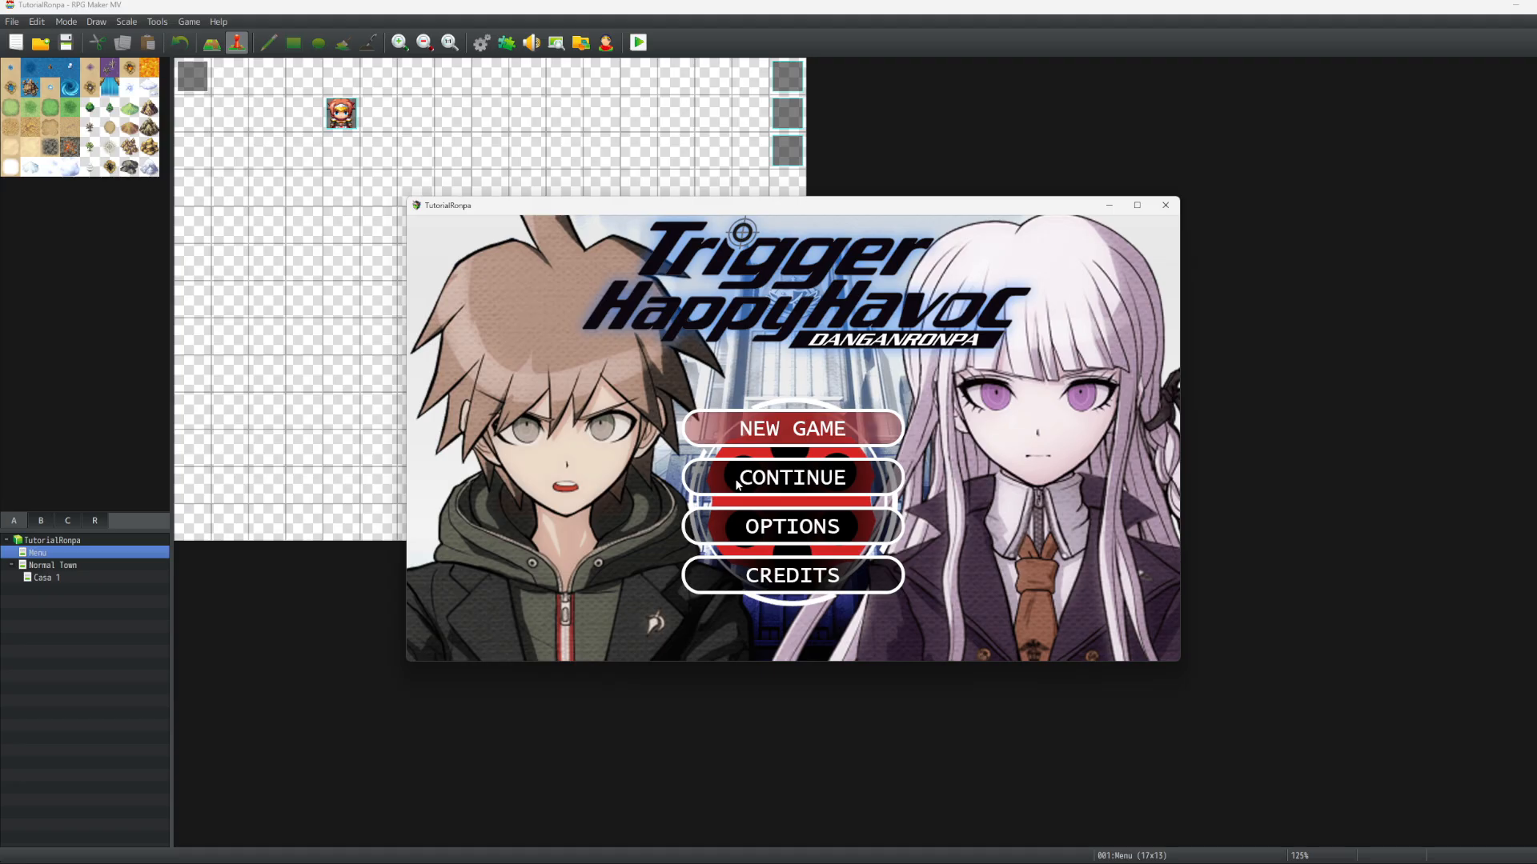
{"action": "key", "text": "Return"}
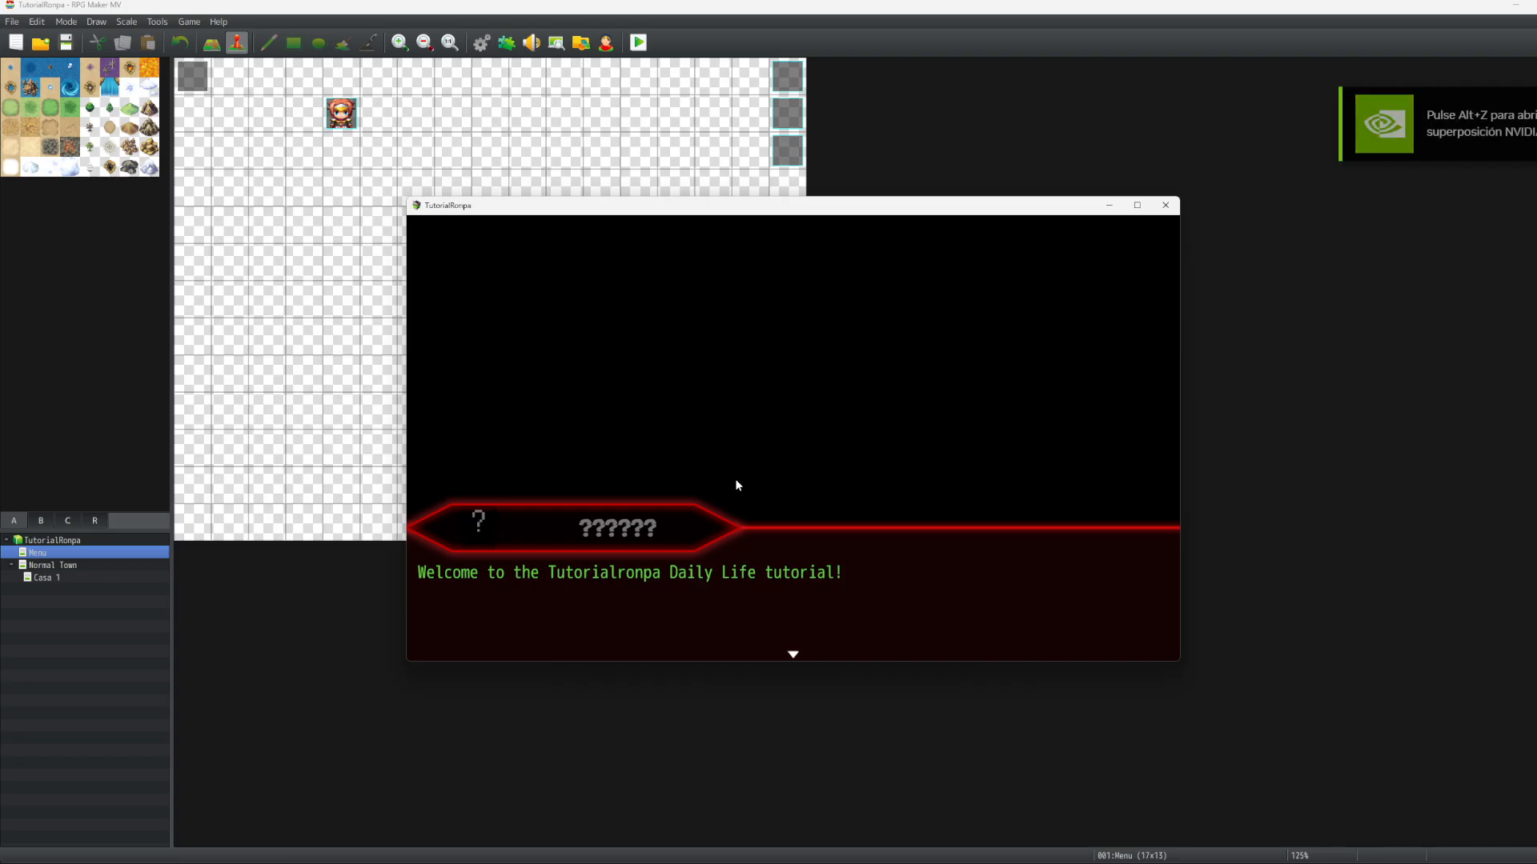
Play through the automatic Scene1 dialogue to check its CG, its text and the return to the town map
{"action": "key", "text": "Return"}
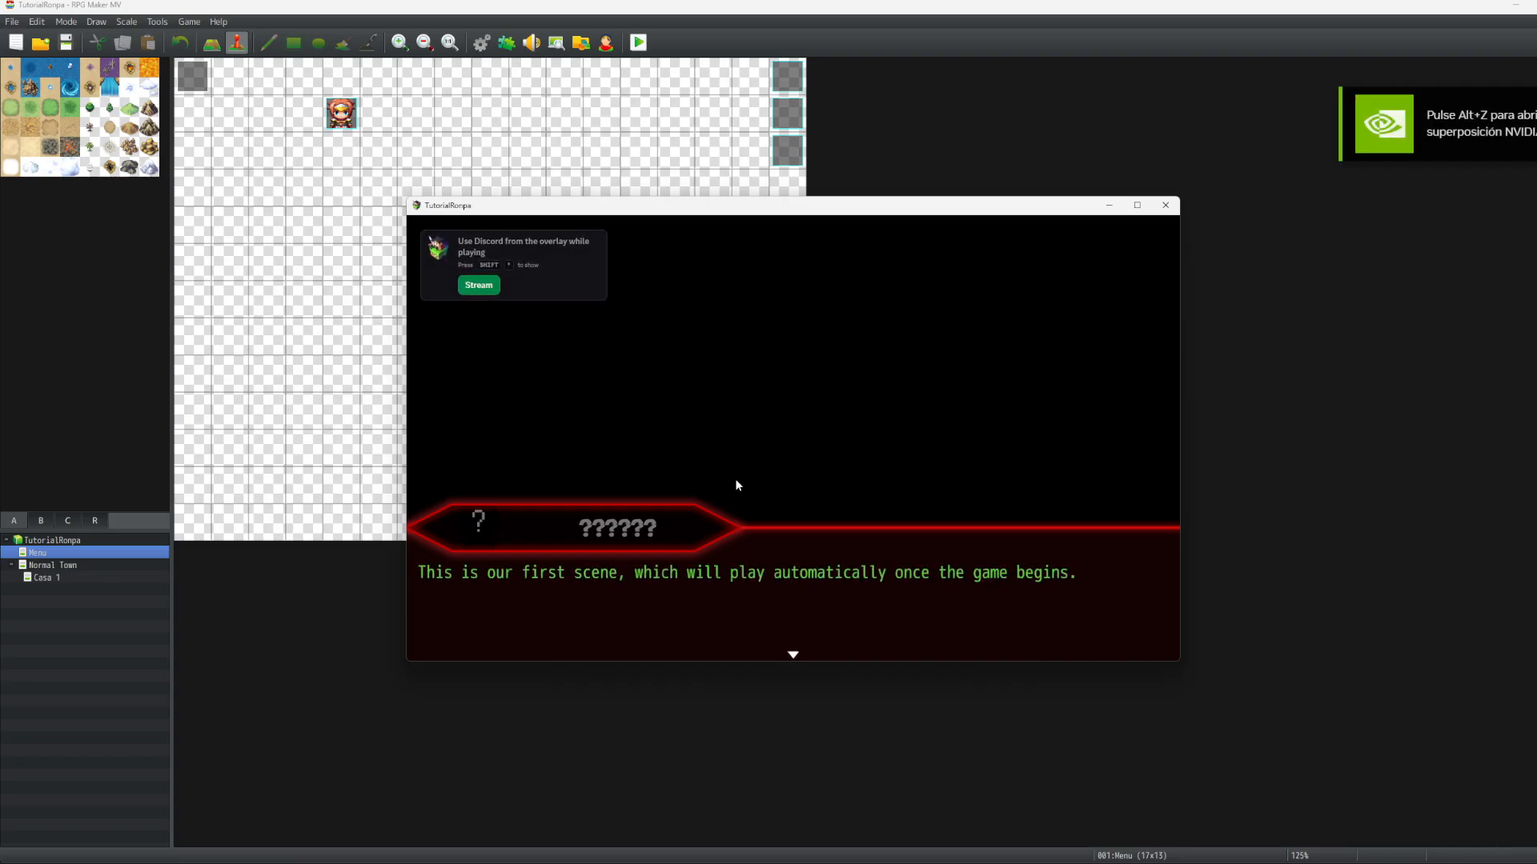
{"action": "key", "text": "Return"}
{"action": "key", "text": "Return"}
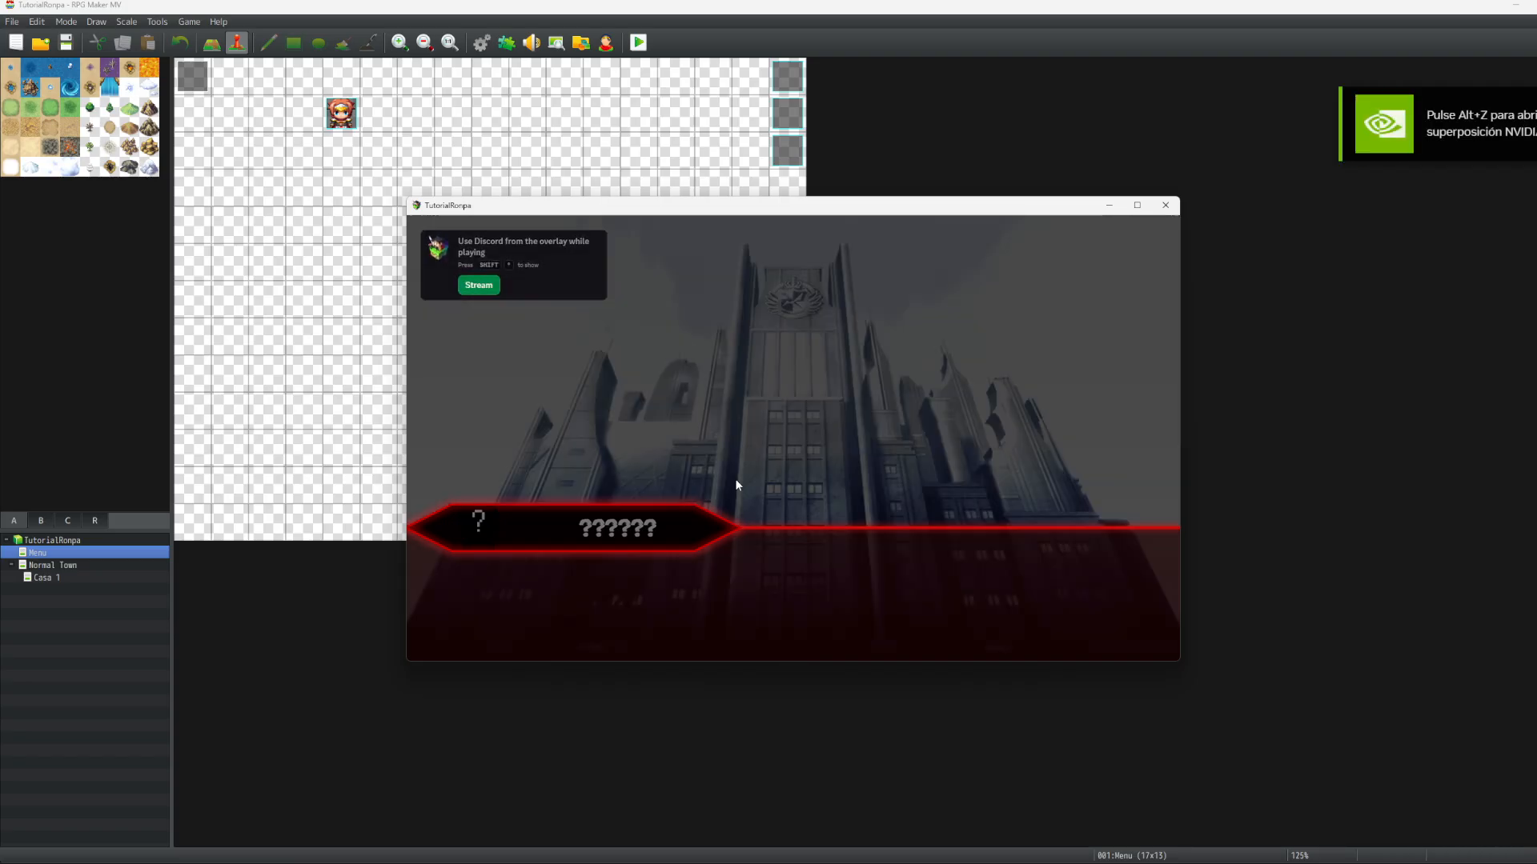
{"action": "key", "text": "Return"}
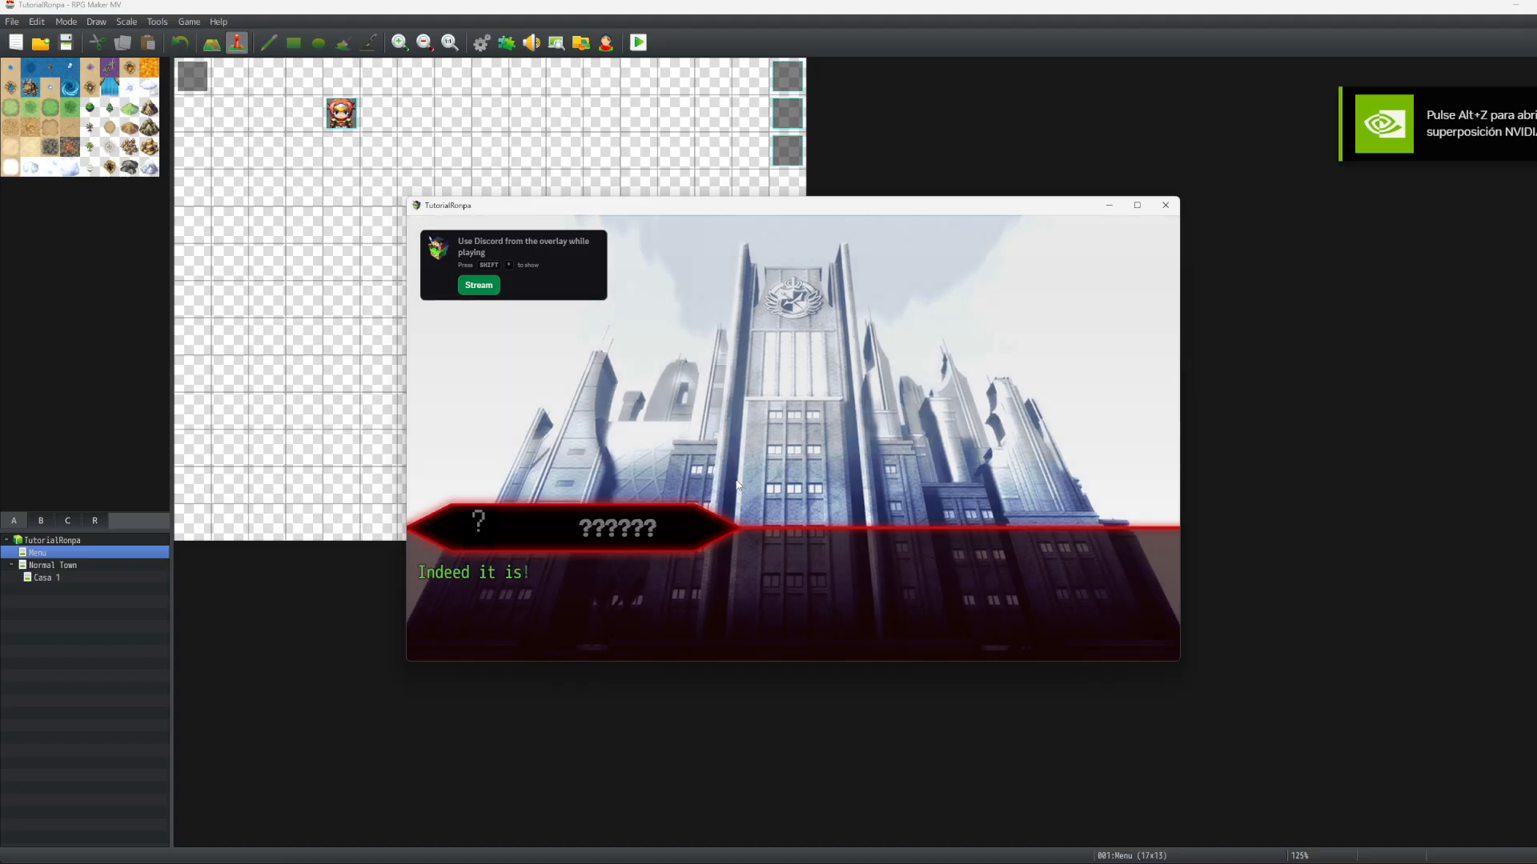
{"action": "key", "text": "Return"}
{"action": "key", "text": "Return"}
{"action": "key", "text": "Return"}
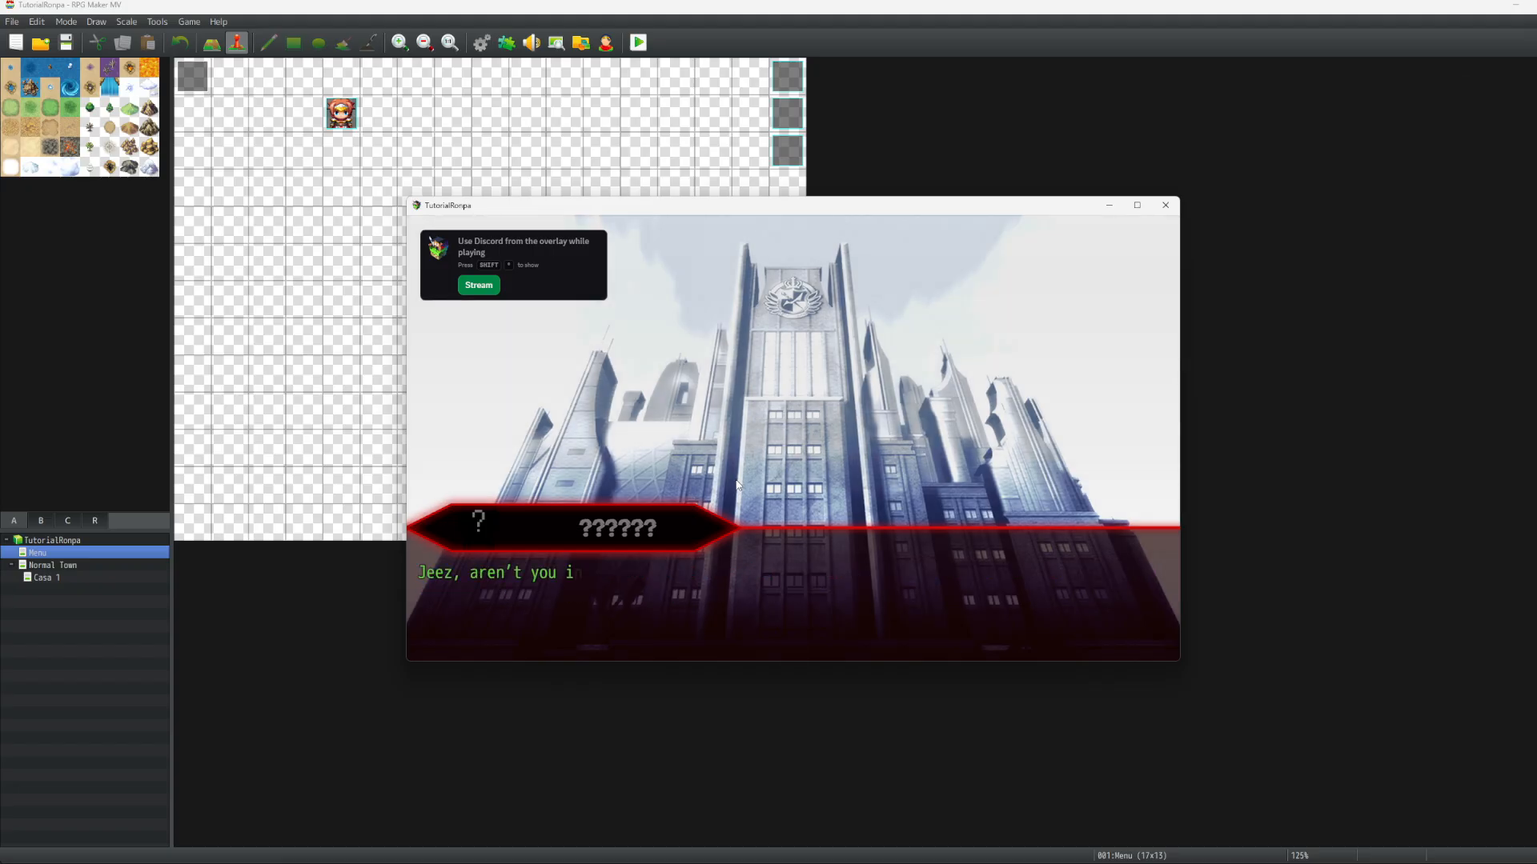
{"action": "key", "text": "Return"}
{"action": "key", "text": "Return"}
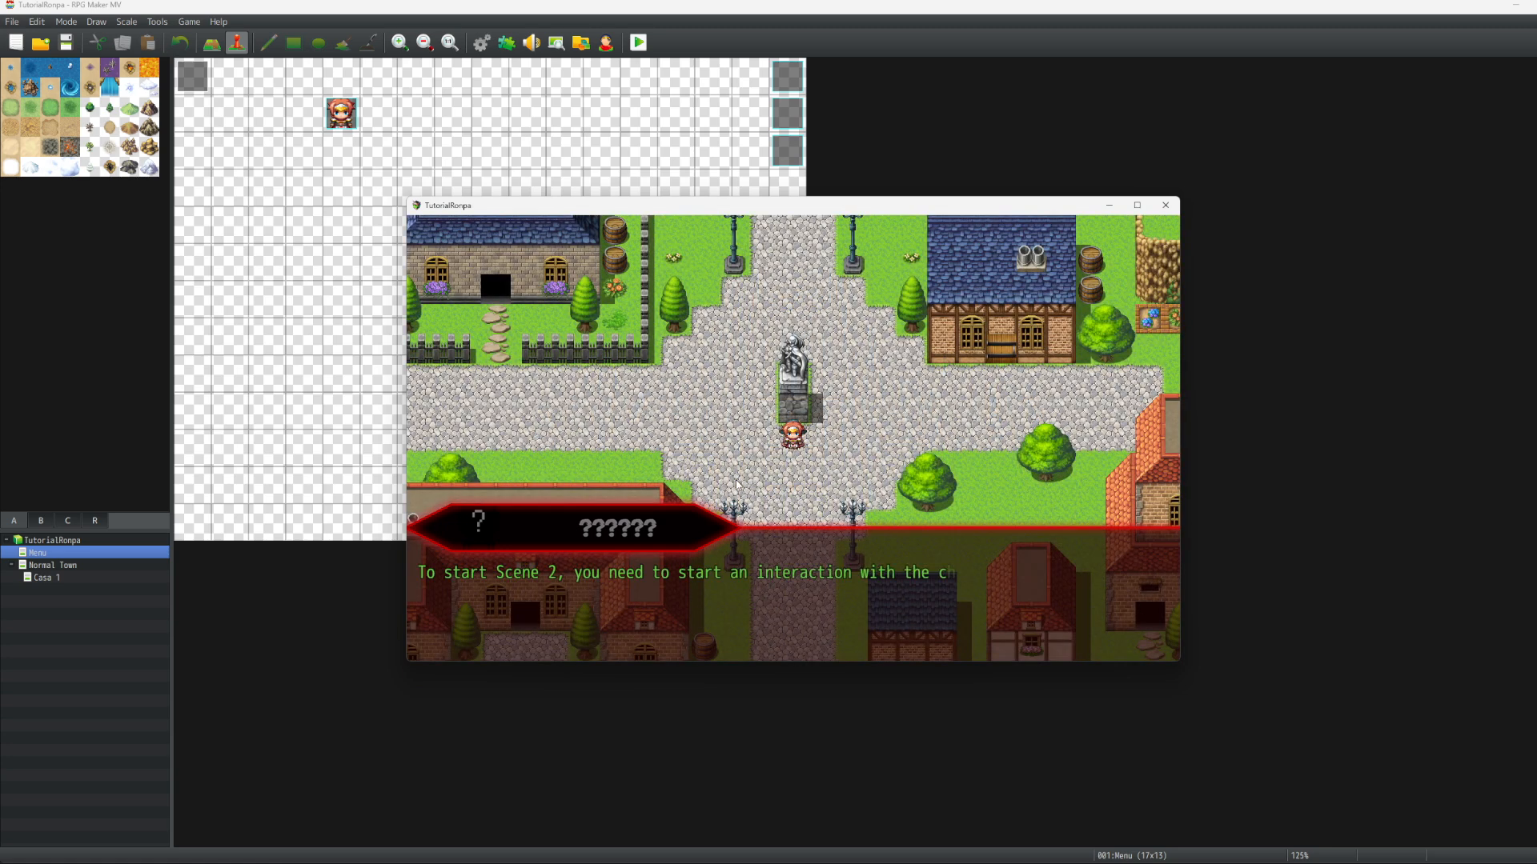
{"action": "key", "text": "Return"}
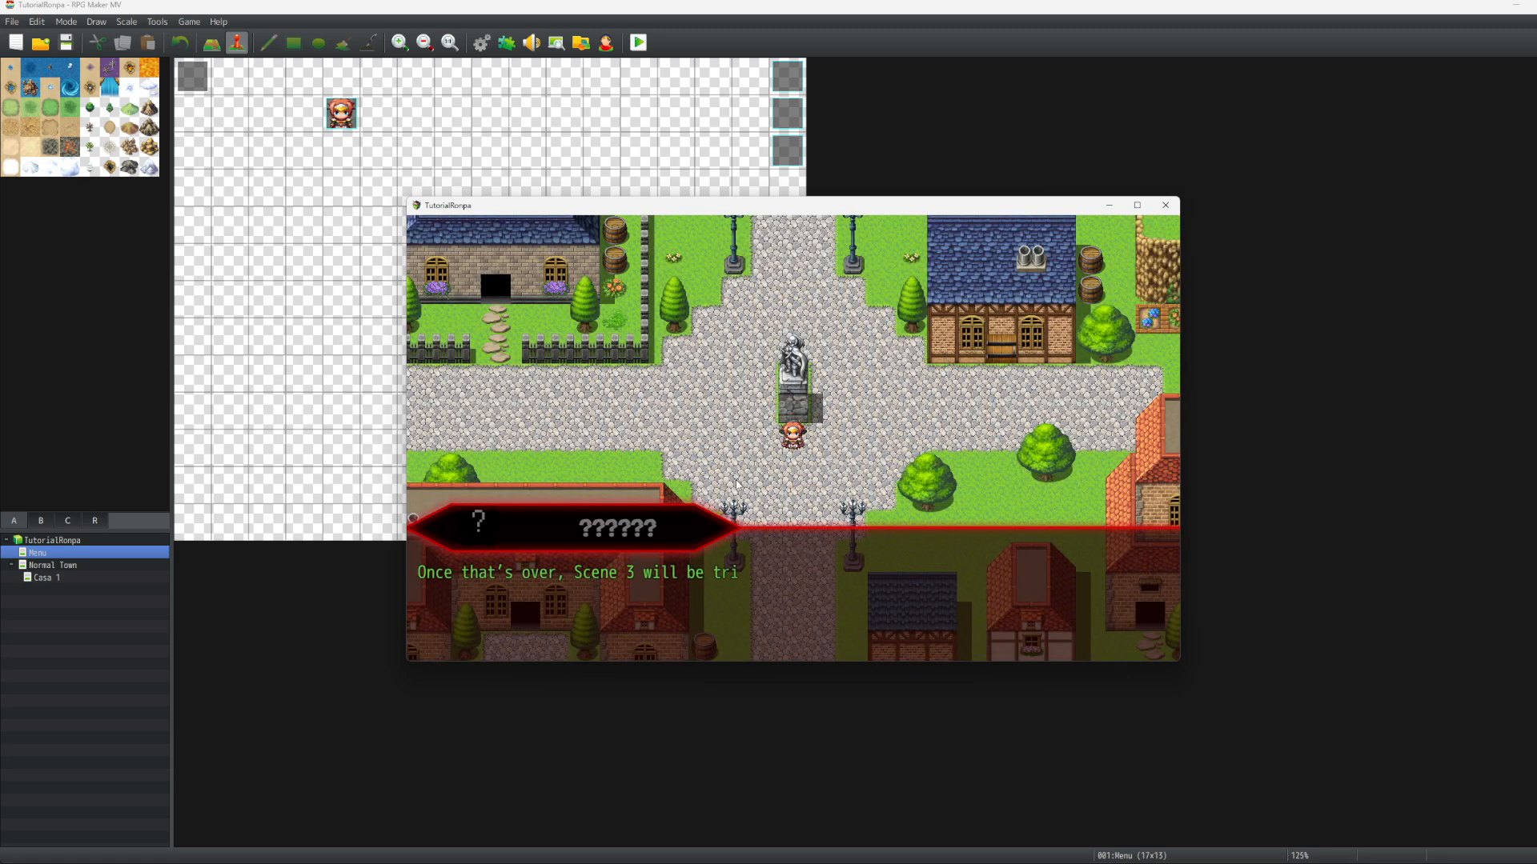
{"action": "key", "text": "Return"}
{"action": "key", "text": "Return"}
{"action": "key", "text": "Return"}
{"action": "key", "text": "Return"}
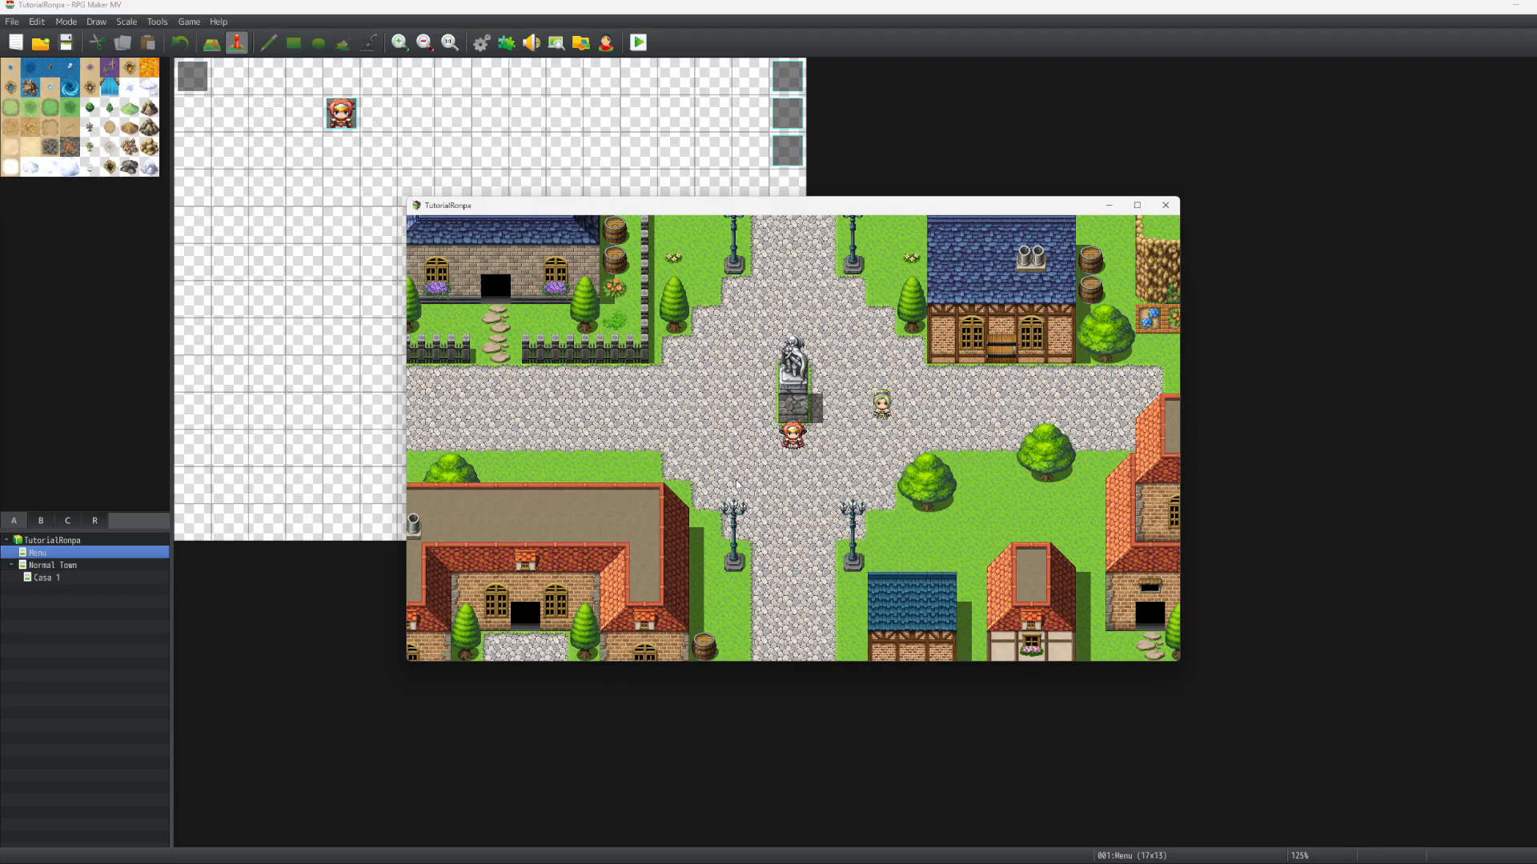
Visit the blue-roofed house before playing Scene2 to check whether Scene3 triggers early, then return to town
{"action": "key", "text": "Down"}
{"action": "key", "text": "Right"}
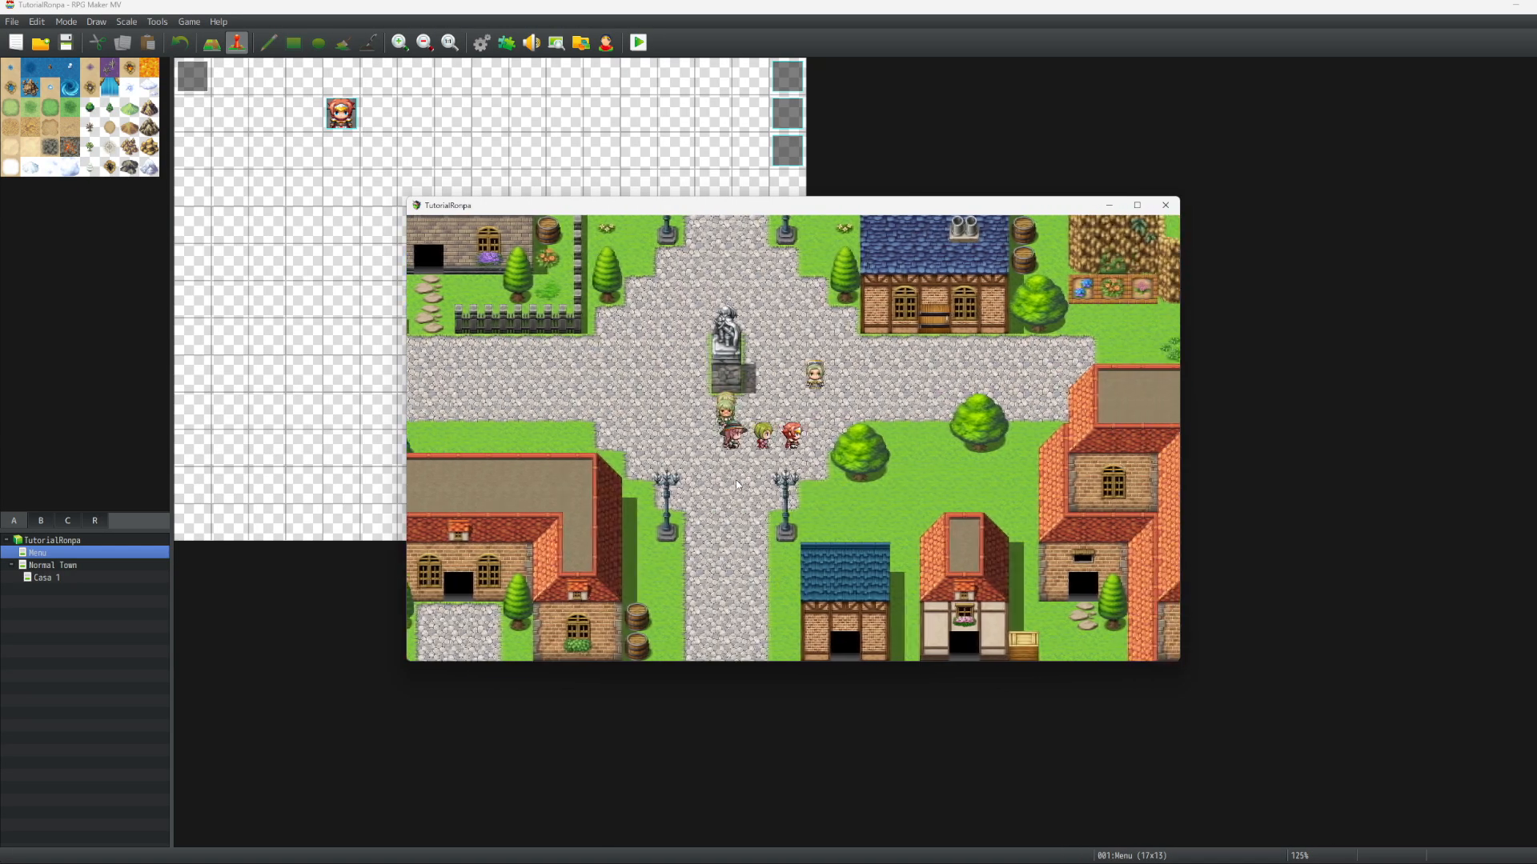
{"action": "key", "text": "Up"}
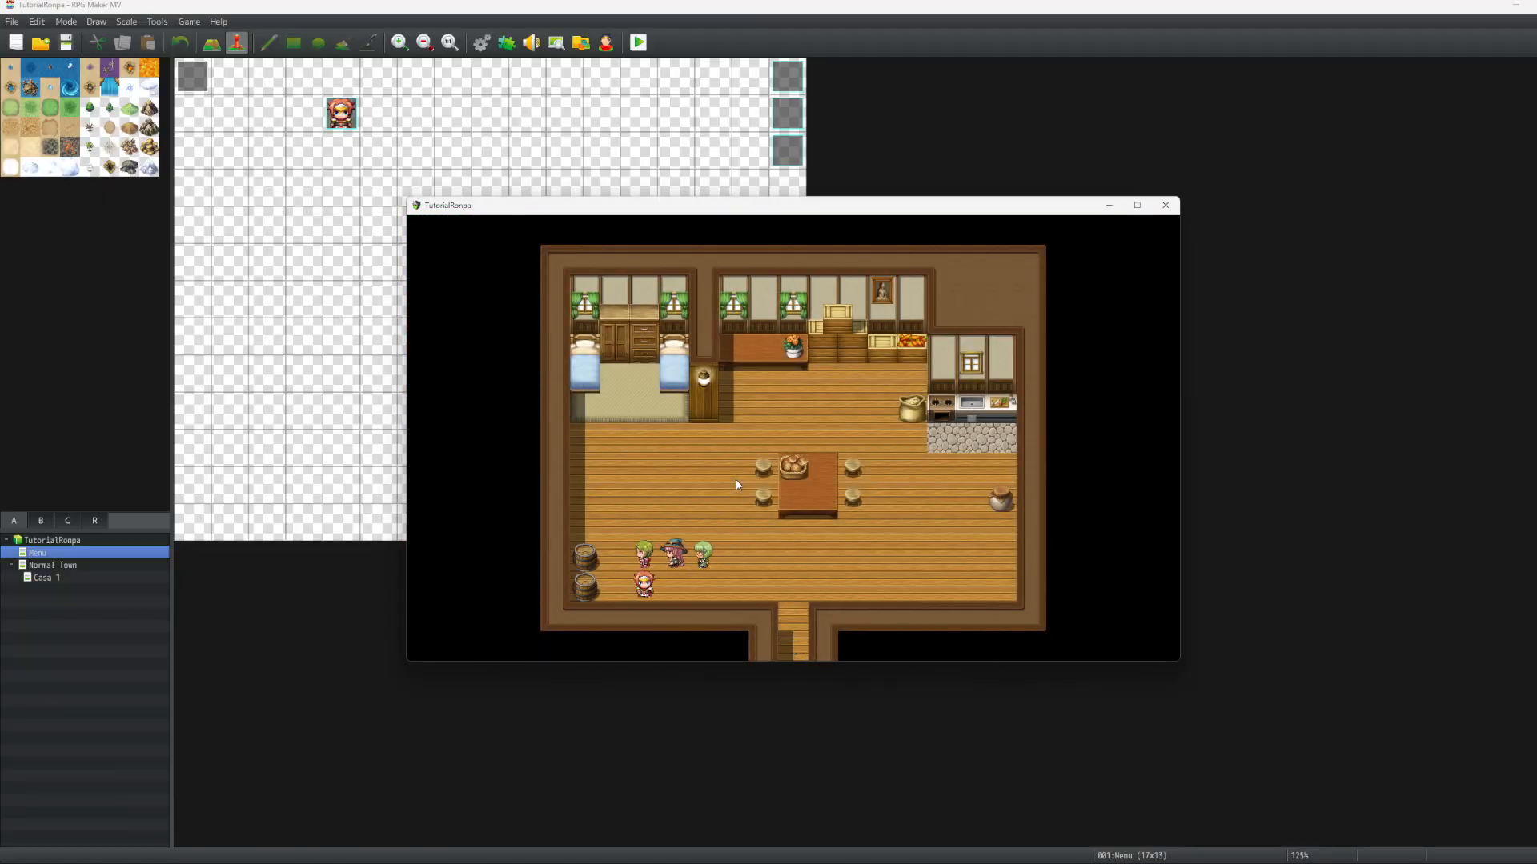
{"action": "key", "text": "Right"}
{"action": "key", "text": "Down"}
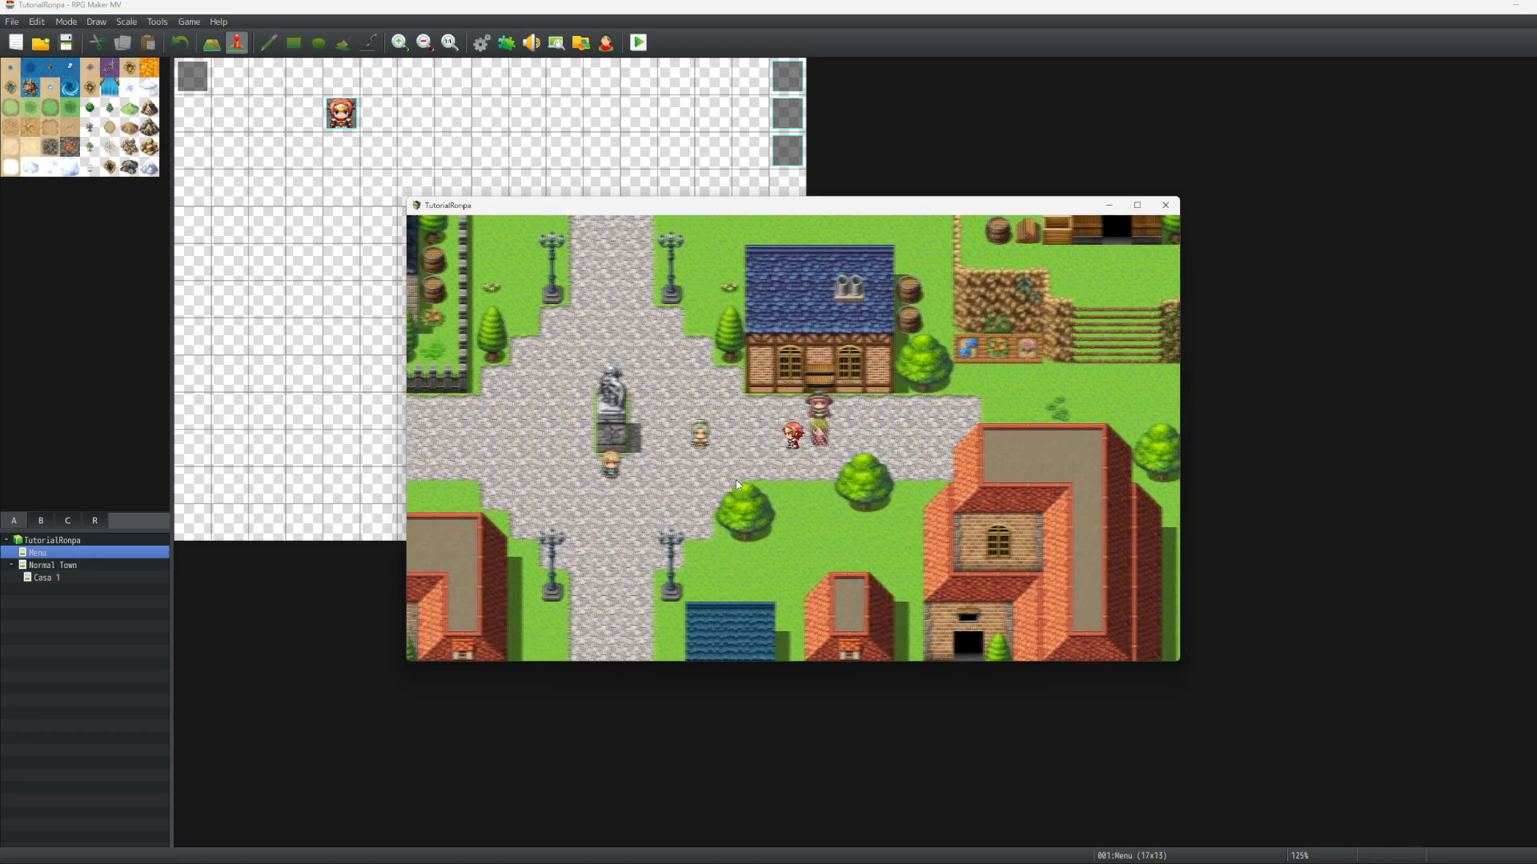
Talk to the Scene2 character near the statue and advance through the whole conversation
{"action": "key", "text": "Return"}
{"action": "key", "text": "Return"}
{"action": "key", "text": "Return"}
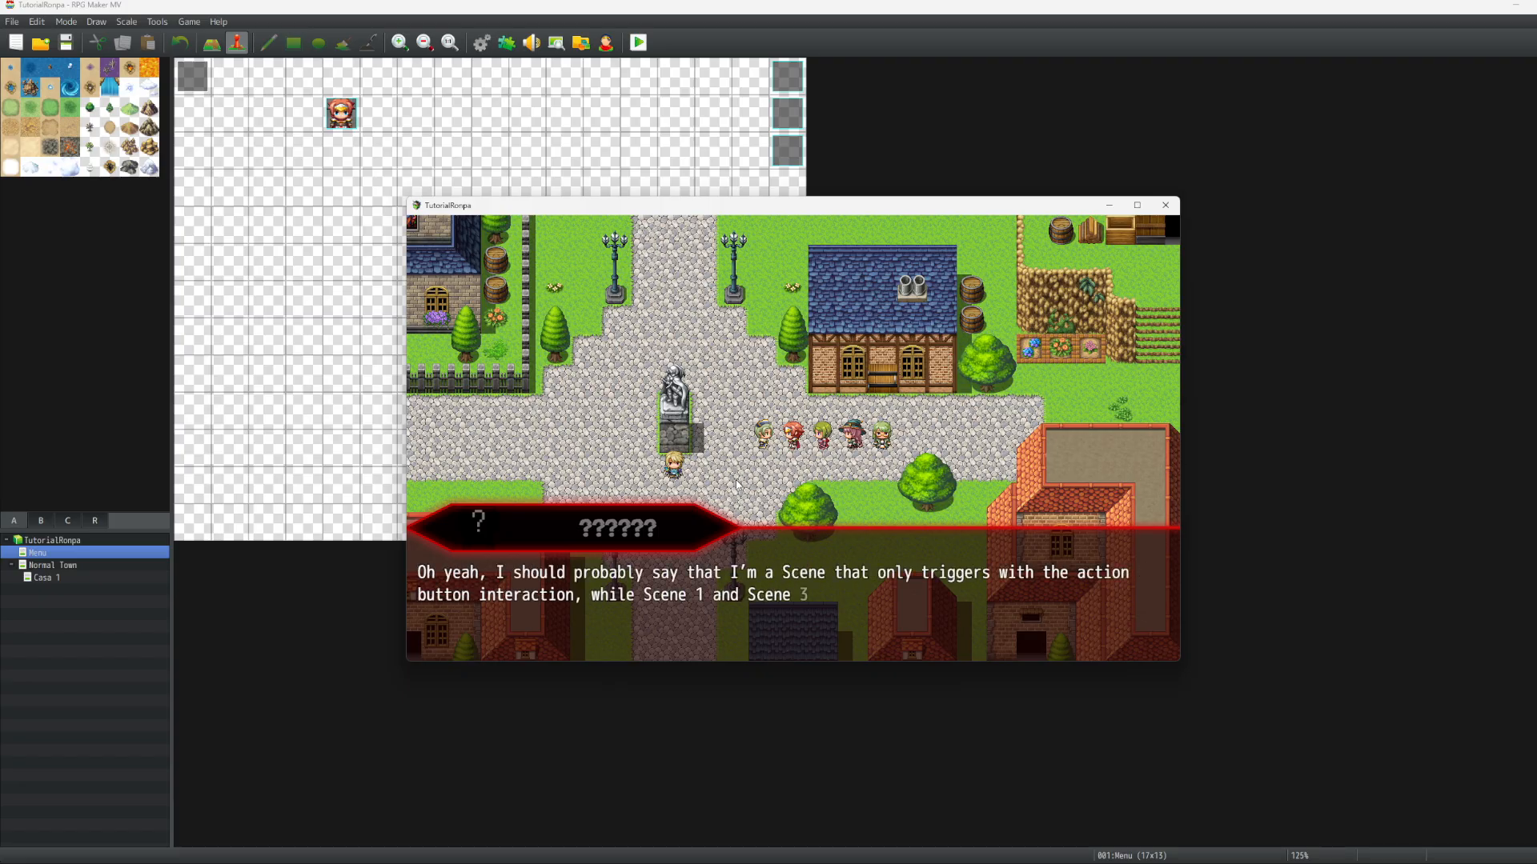
{"action": "key", "text": "Return"}
{"action": "key", "text": "Return"}
{"action": "key", "text": "Return"}
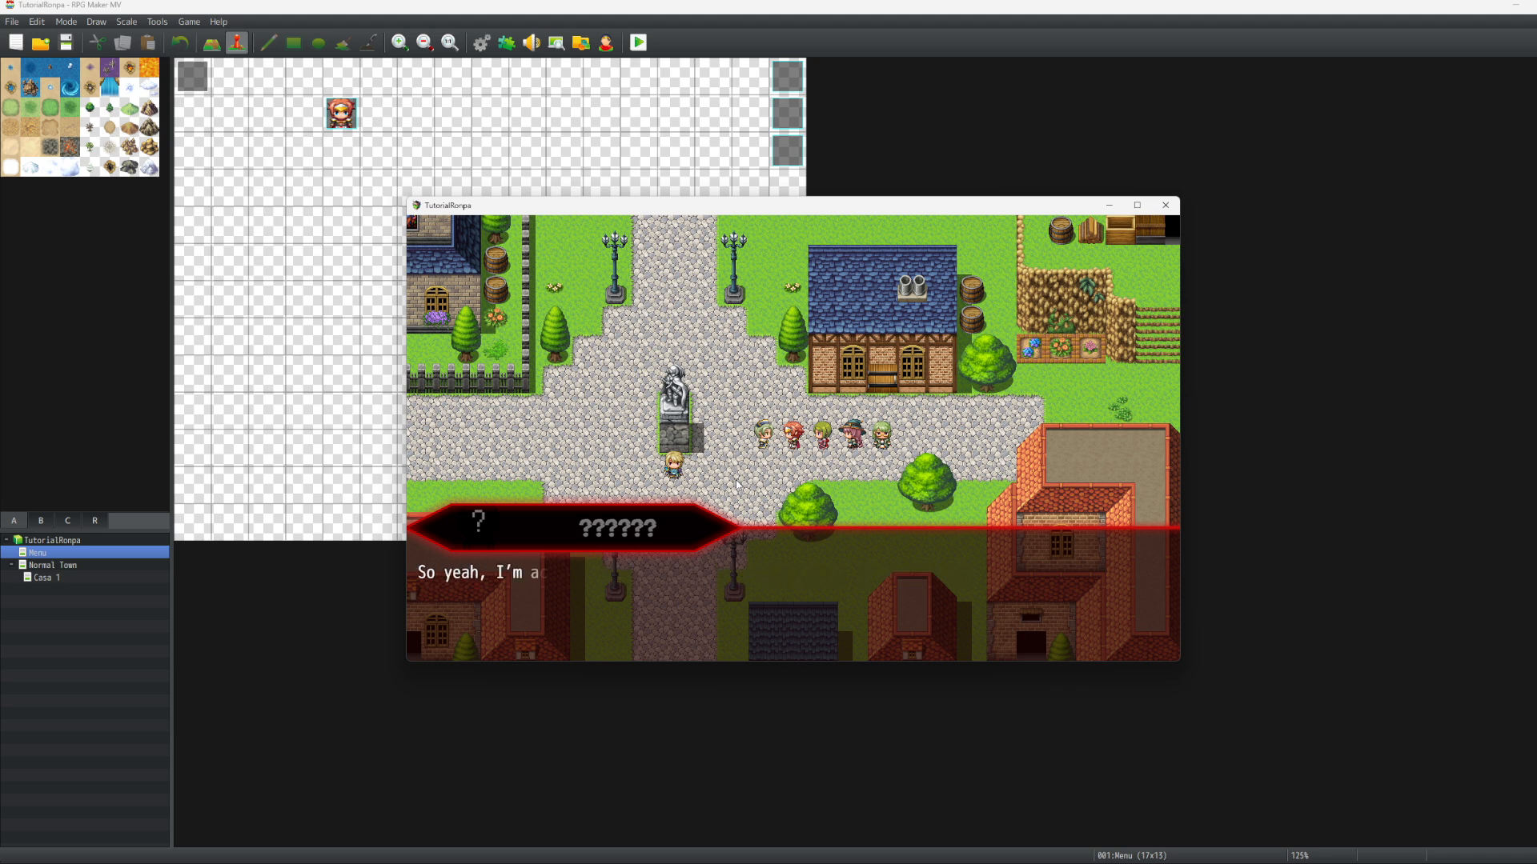
{"action": "key", "text": "Return"}
{"action": "key", "text": "Return"}
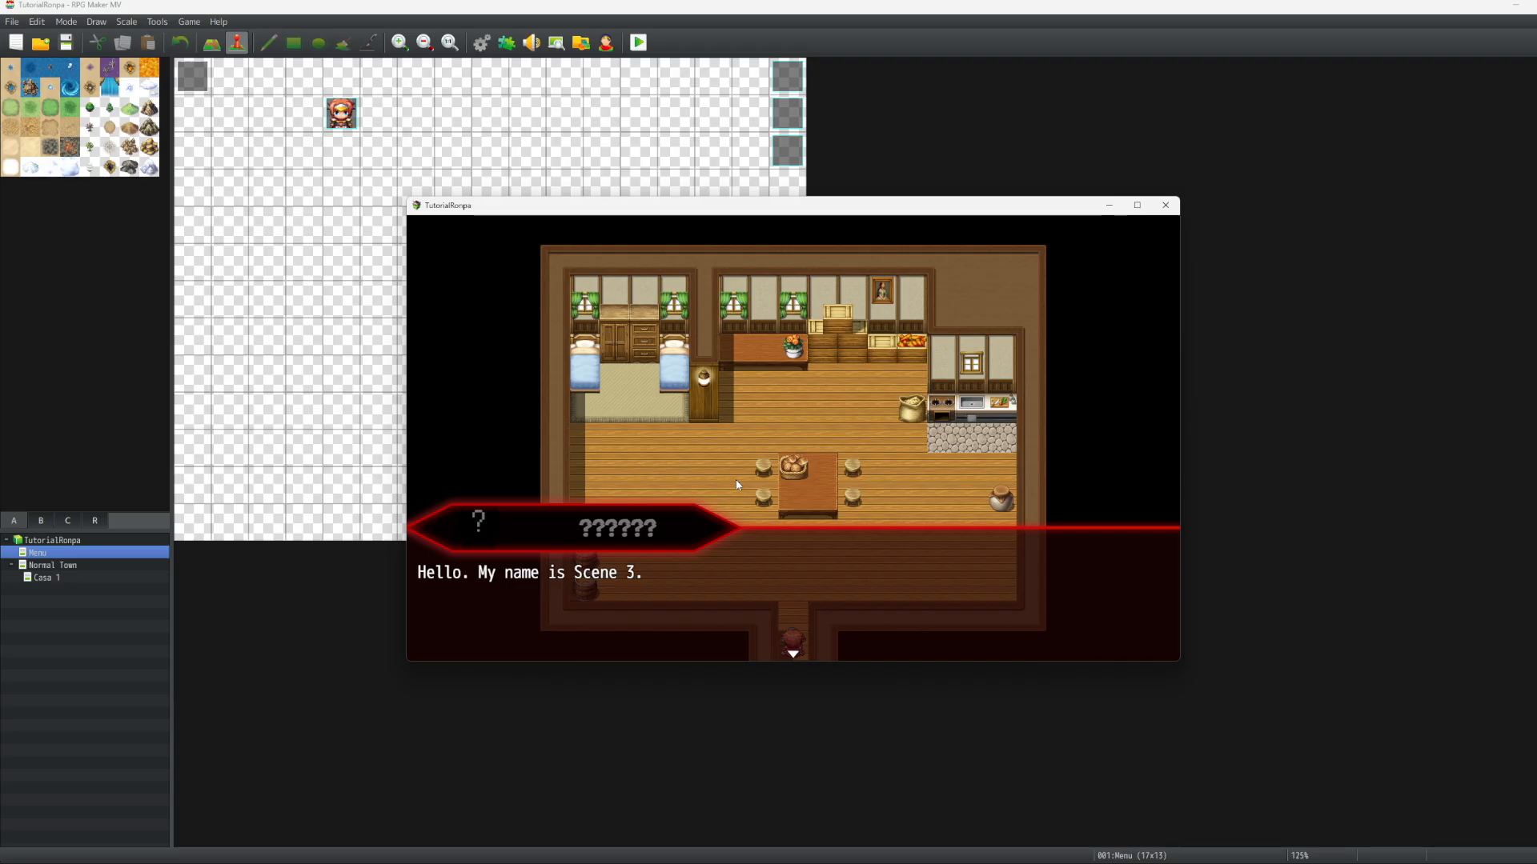
Play through the automatic Scene3 dialogue inside the house, then go back outside
{"action": "key", "text": "Return"}
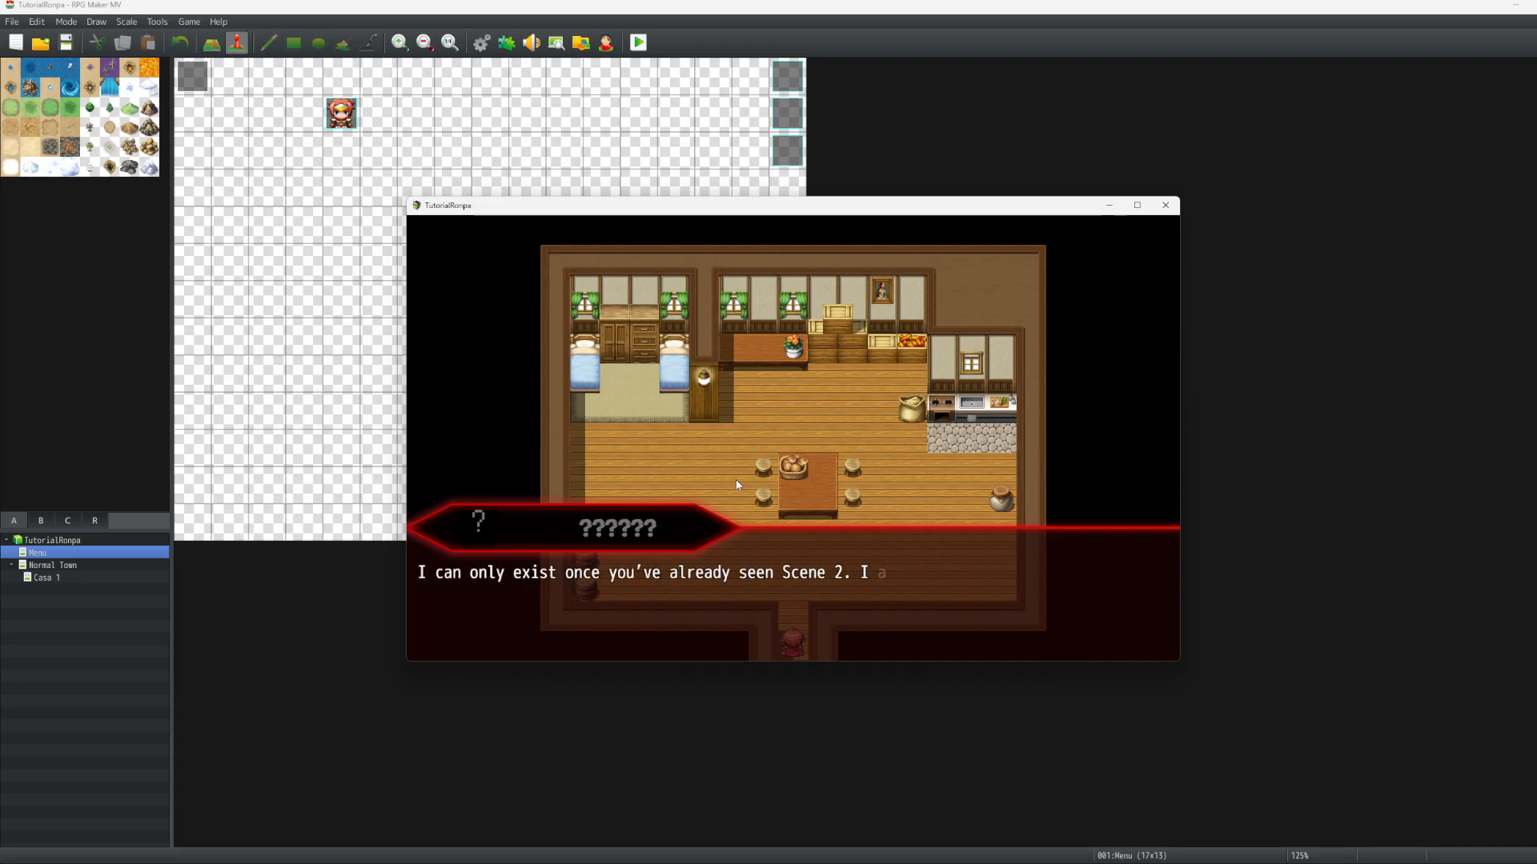
{"action": "key", "text": "Return"}
{"action": "key", "text": "Return"}
{"action": "key", "text": "Return"}
{"action": "key", "text": "Return"}
{"action": "key", "text": "Return"}
{"action": "key", "text": "Return"}
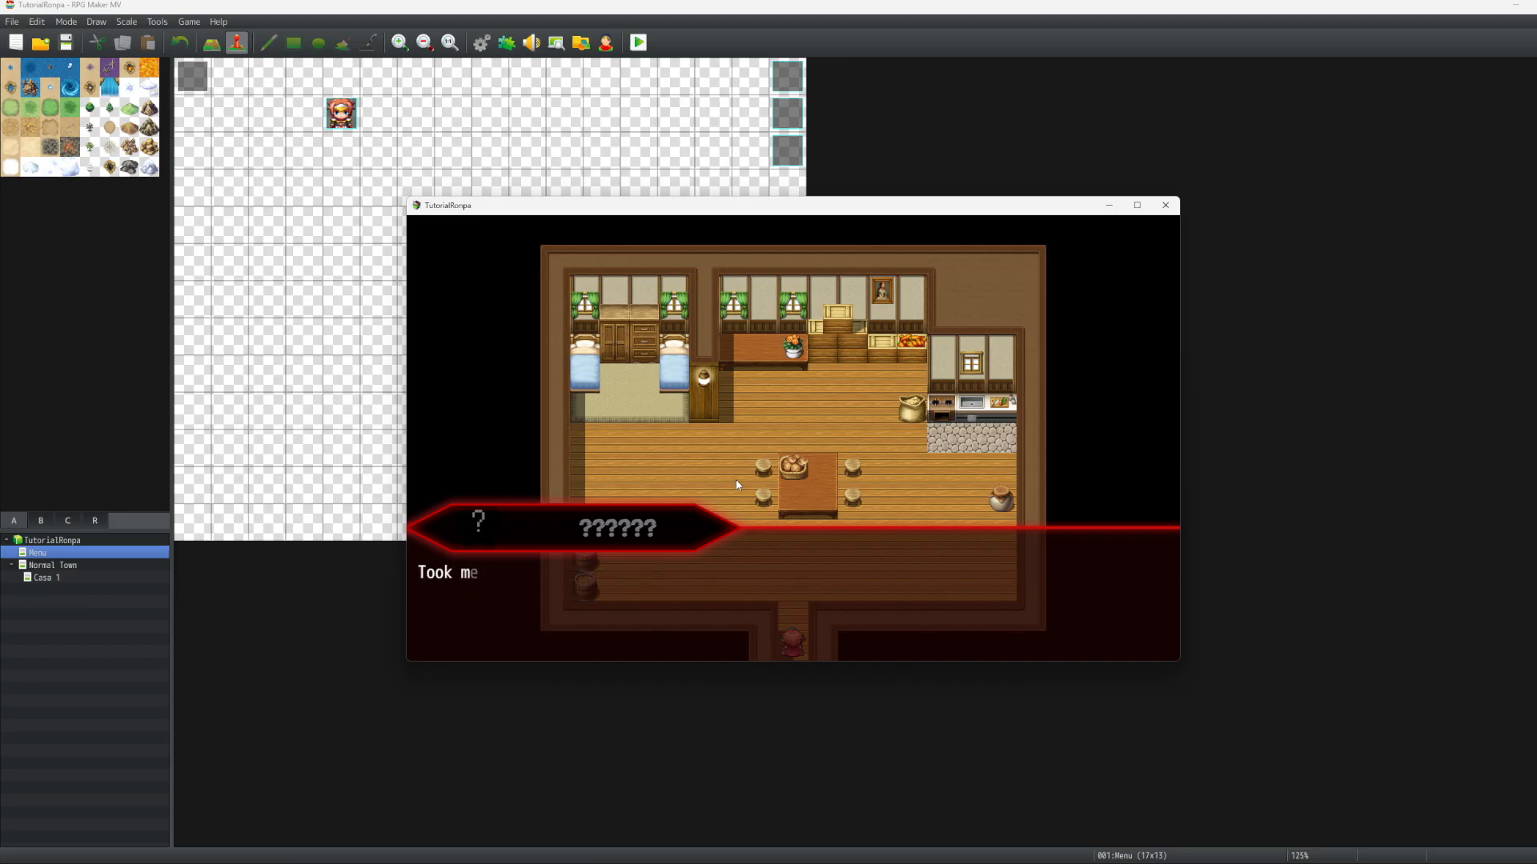
{"action": "key", "text": "Return"}
{"action": "key", "text": "Return"}
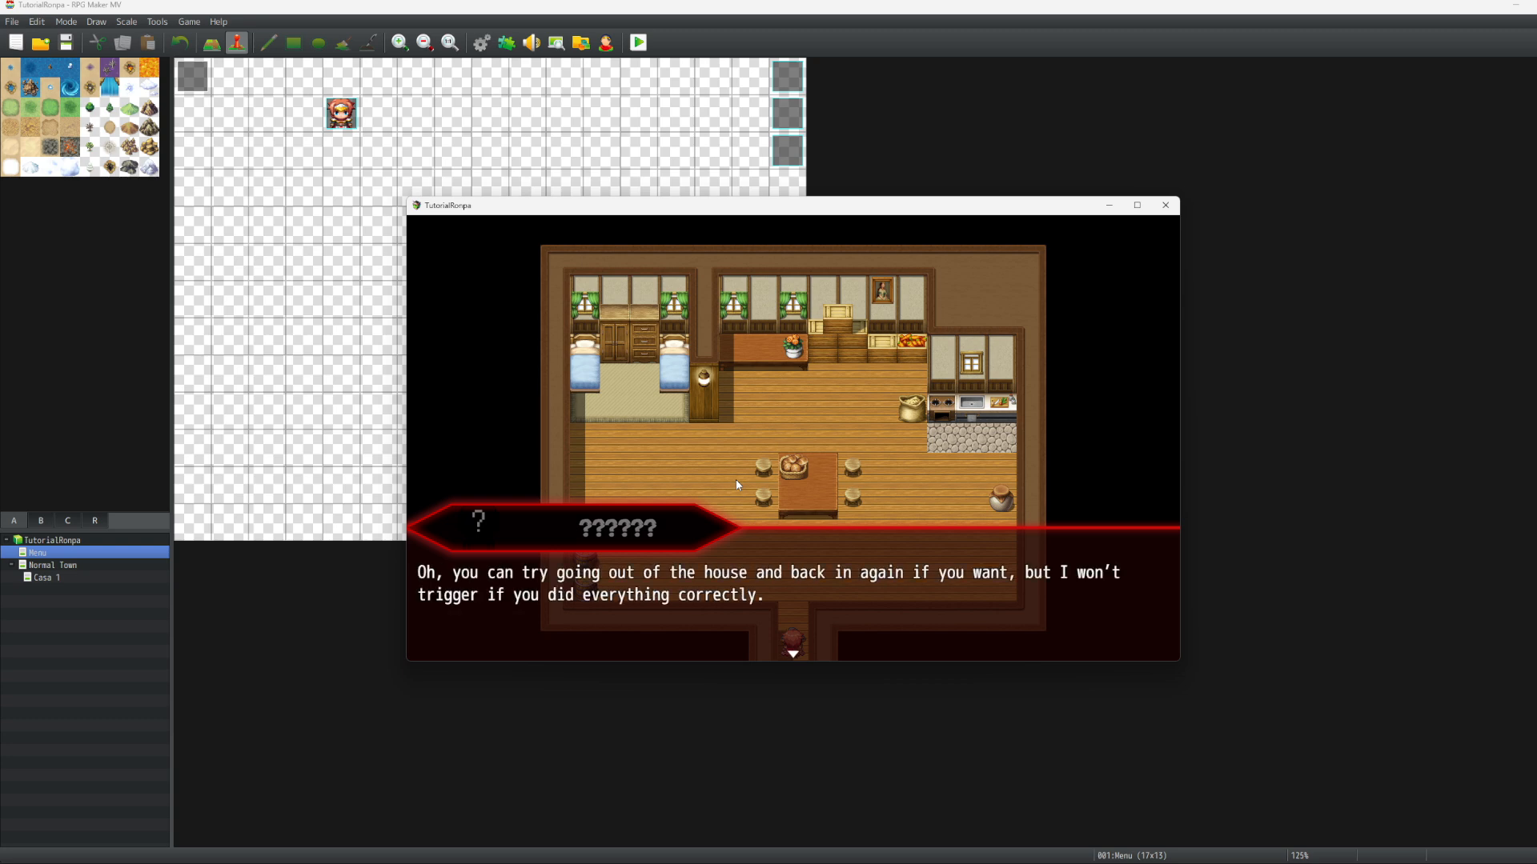
{"action": "key", "text": "Return"}
{"action": "key", "text": "Return"}
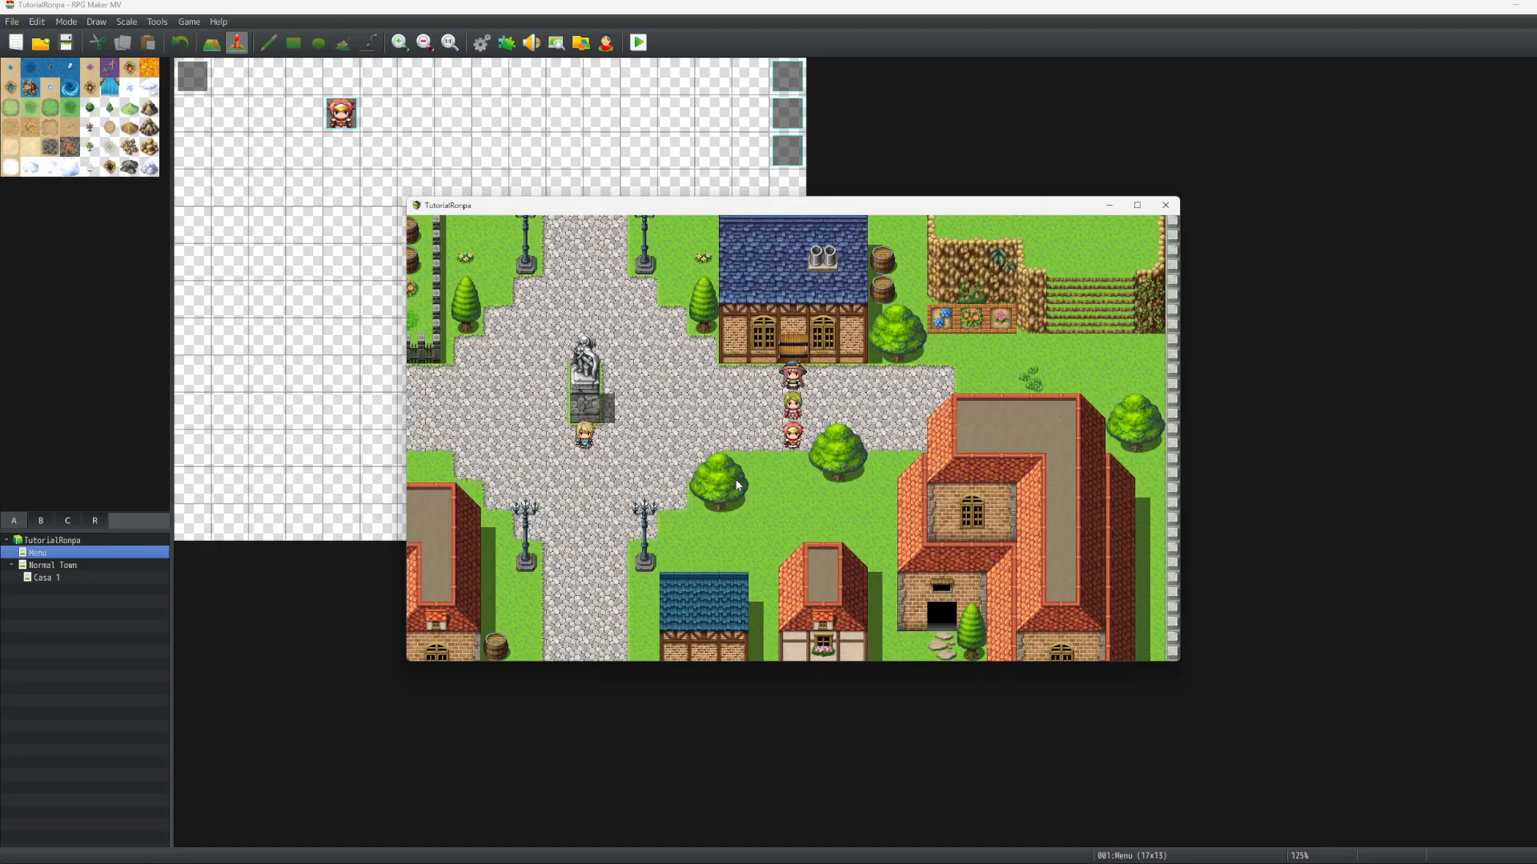
Re-enter the house and walk over to the barrels to check whether Scene3 triggers a second time
{"action": "key", "text": "Up"}
{"action": "key", "text": "Up"}
{"action": "key", "text": "Up"}
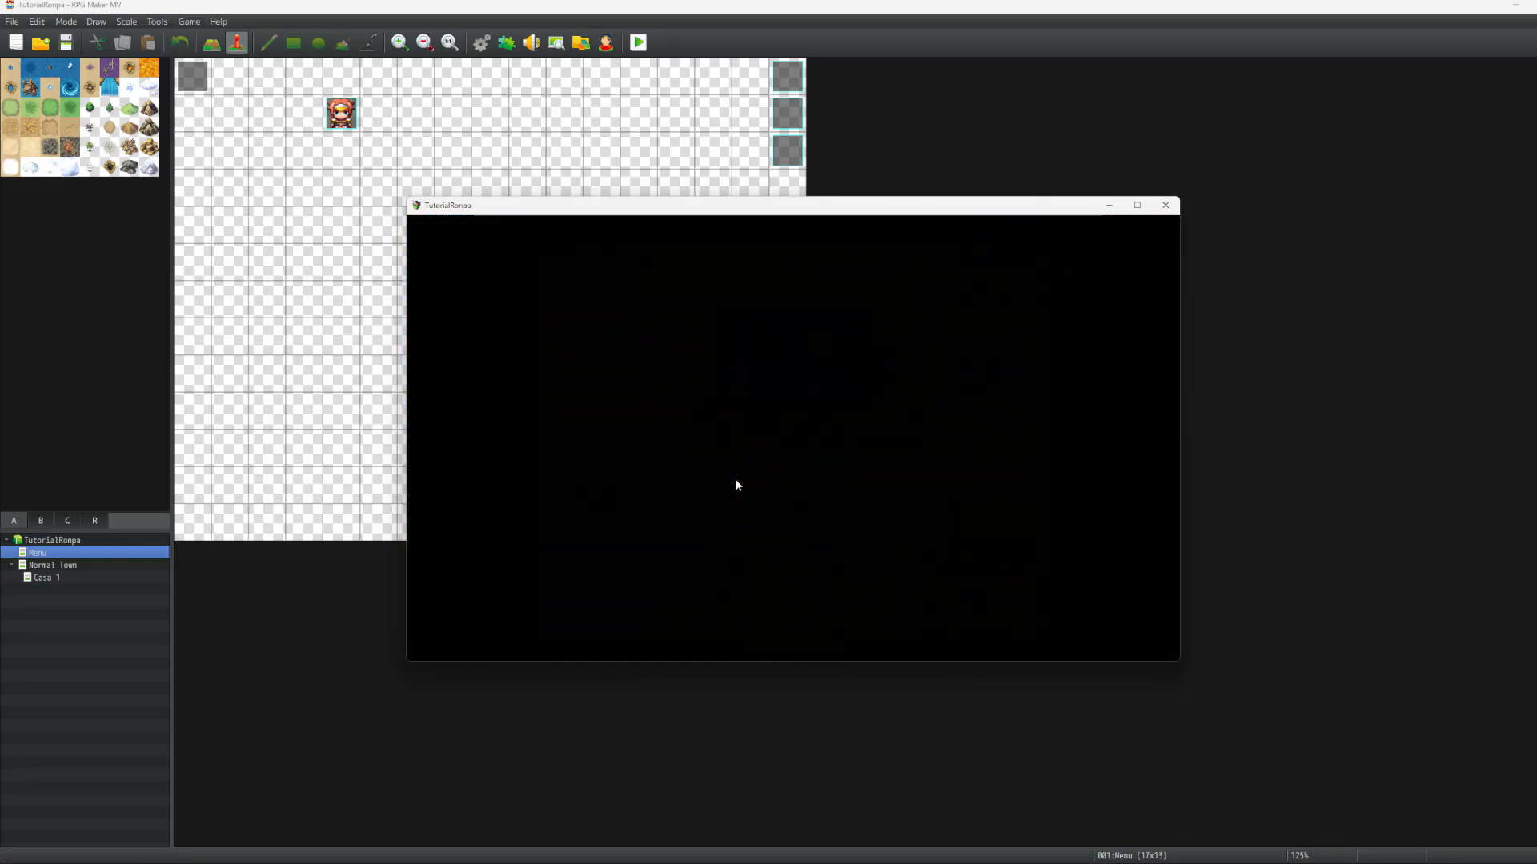
{"action": "key", "text": "Up"}
{"action": "key", "text": "Up"}
{"action": "key", "text": "Up"}
{"action": "key", "text": "Left"}
{"action": "key", "text": "Left"}
{"action": "key", "text": "Left"}
{"action": "key", "text": "Left"}
{"action": "key", "text": "Left"}
{"action": "key", "text": "Down"}
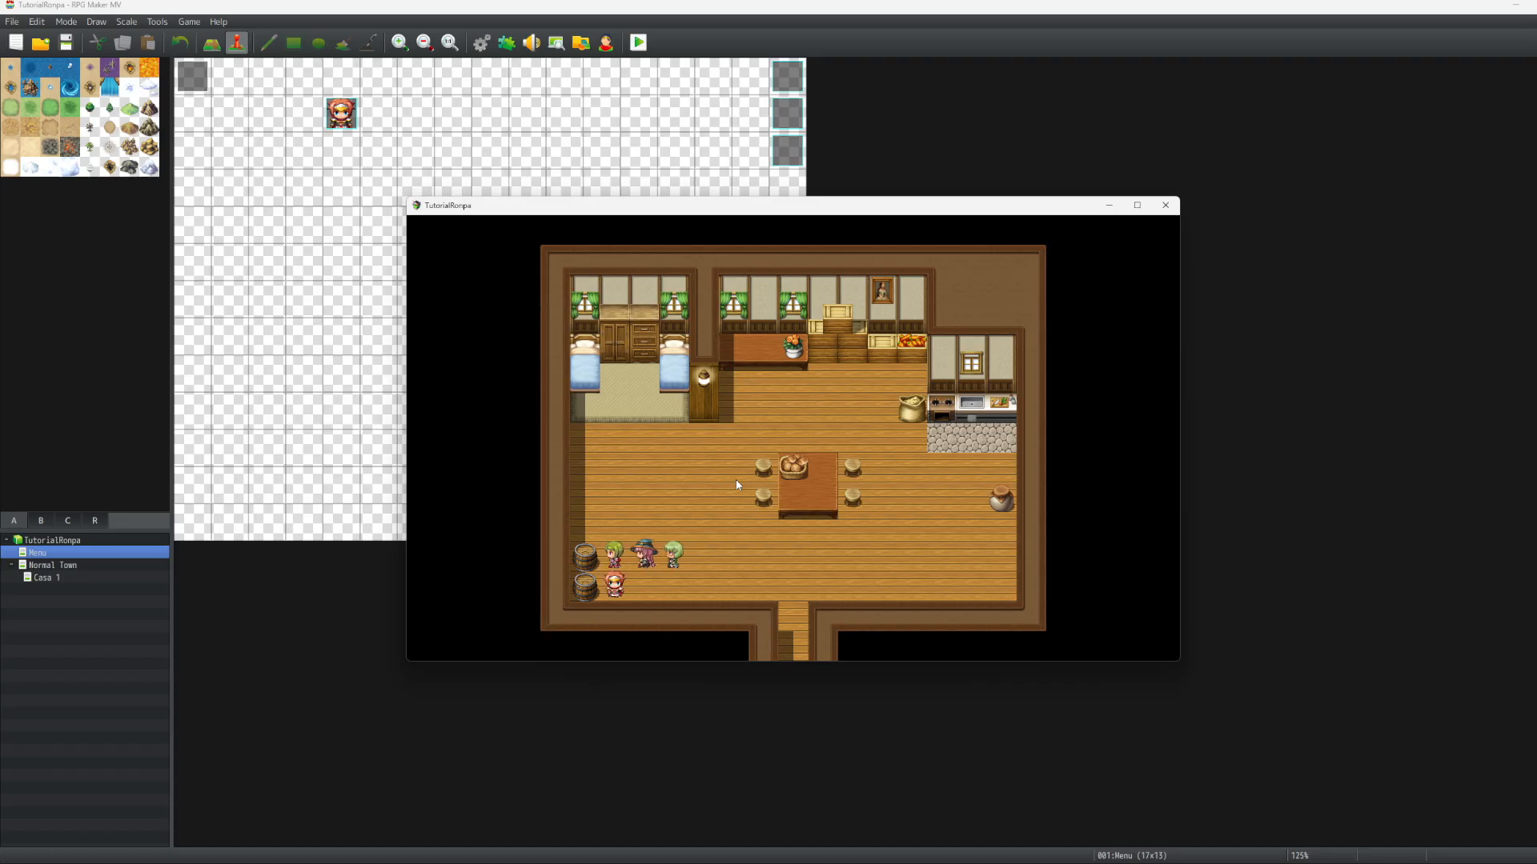
Walk the party from the barrels to the doorway and leave the house
{"action": "key", "text": "Right"}
{"action": "key", "text": "Right"}
{"action": "key", "text": "Right"}
{"action": "key", "text": "Right"}
{"action": "key", "text": "Right"}
{"action": "key", "text": "Down"}
{"action": "key", "text": "Down"}
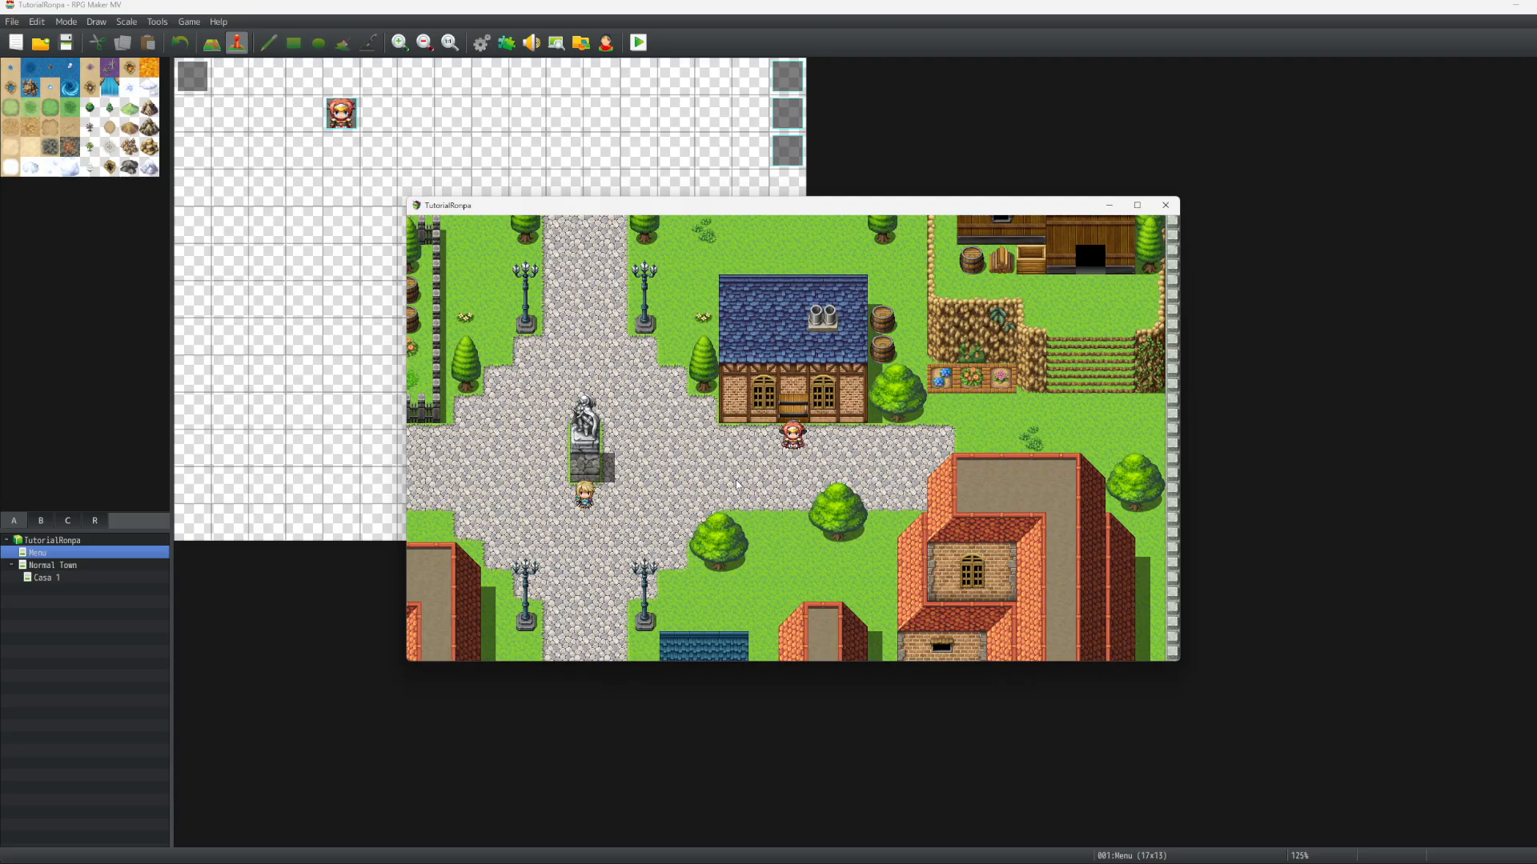
Walk the party past the character below the statue and down the town's central road
{"action": "key", "text": "Down"}
{"action": "key", "text": "Left"}
{"action": "key", "text": "Left"}
{"action": "key", "text": "Left"}
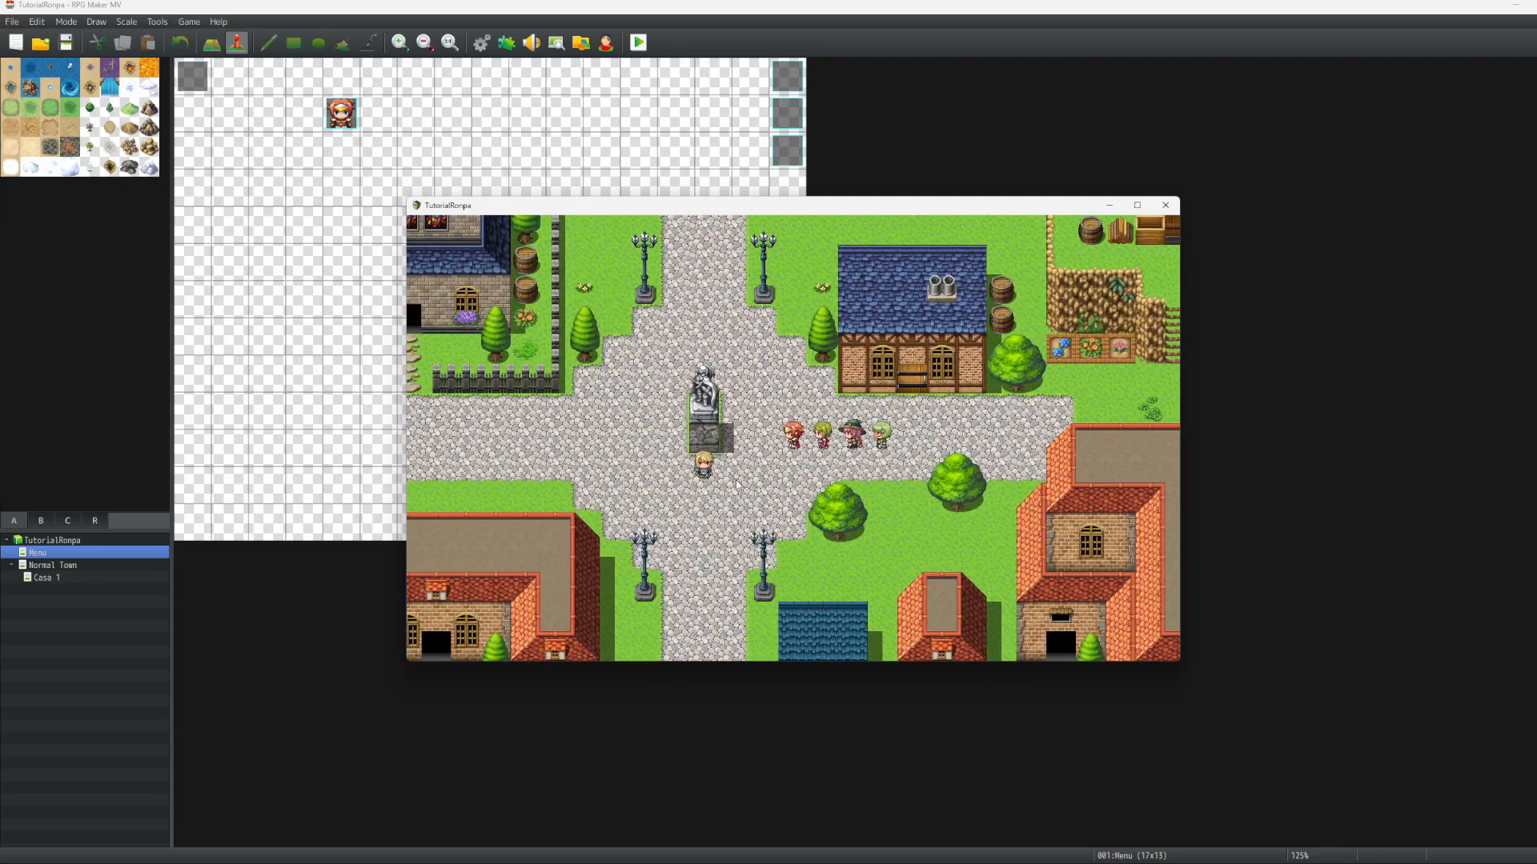
{"action": "key", "text": "Left"}
{"action": "key", "text": "Down"}
{"action": "key", "text": "Down"}
{"action": "key", "text": "Down"}
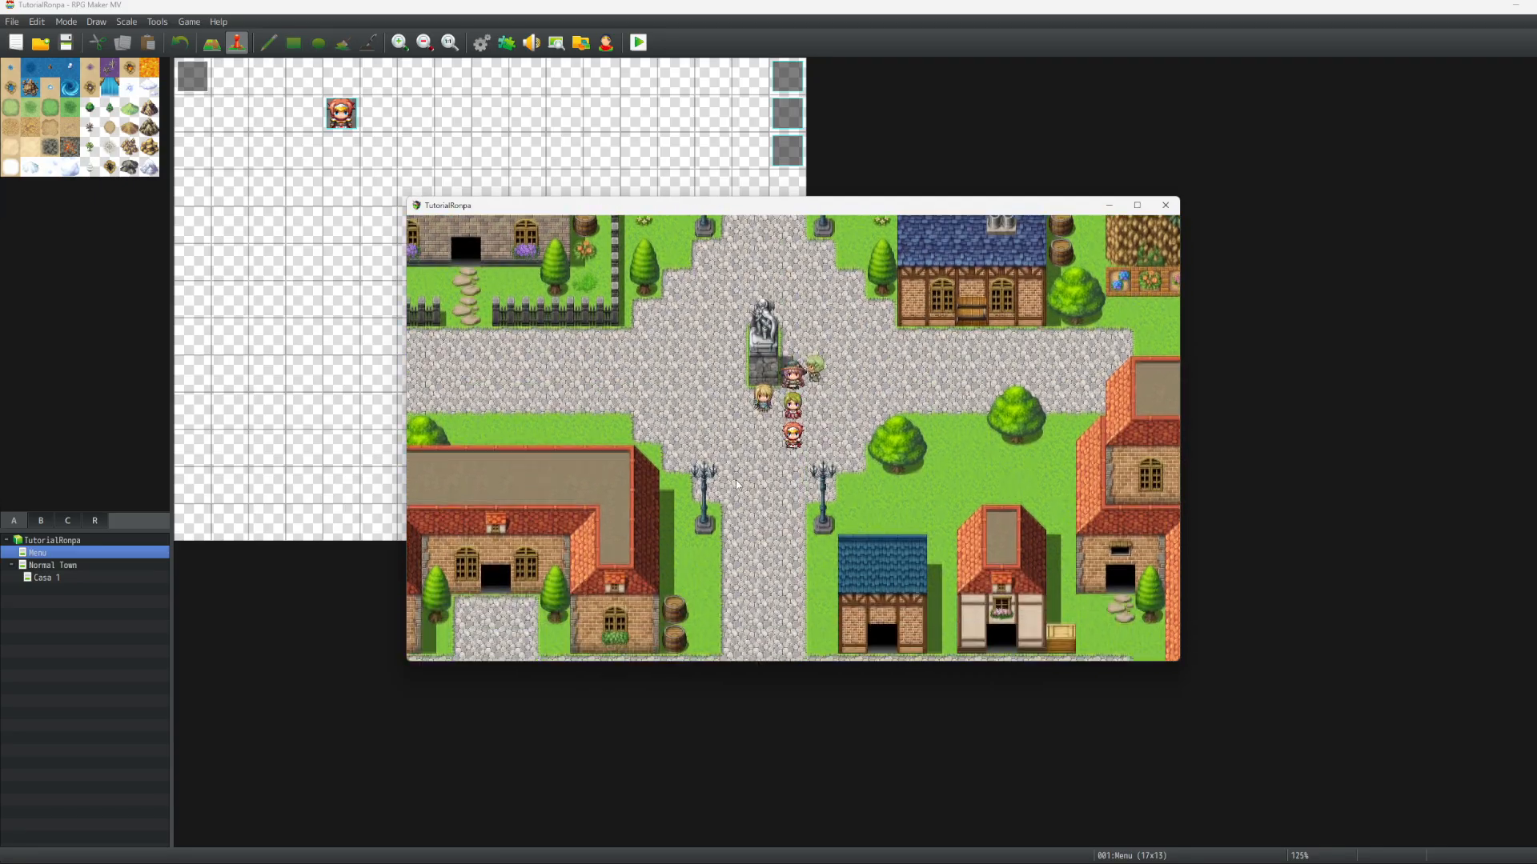
{"action": "key", "text": "Left"}
{"action": "key", "text": "Down"}
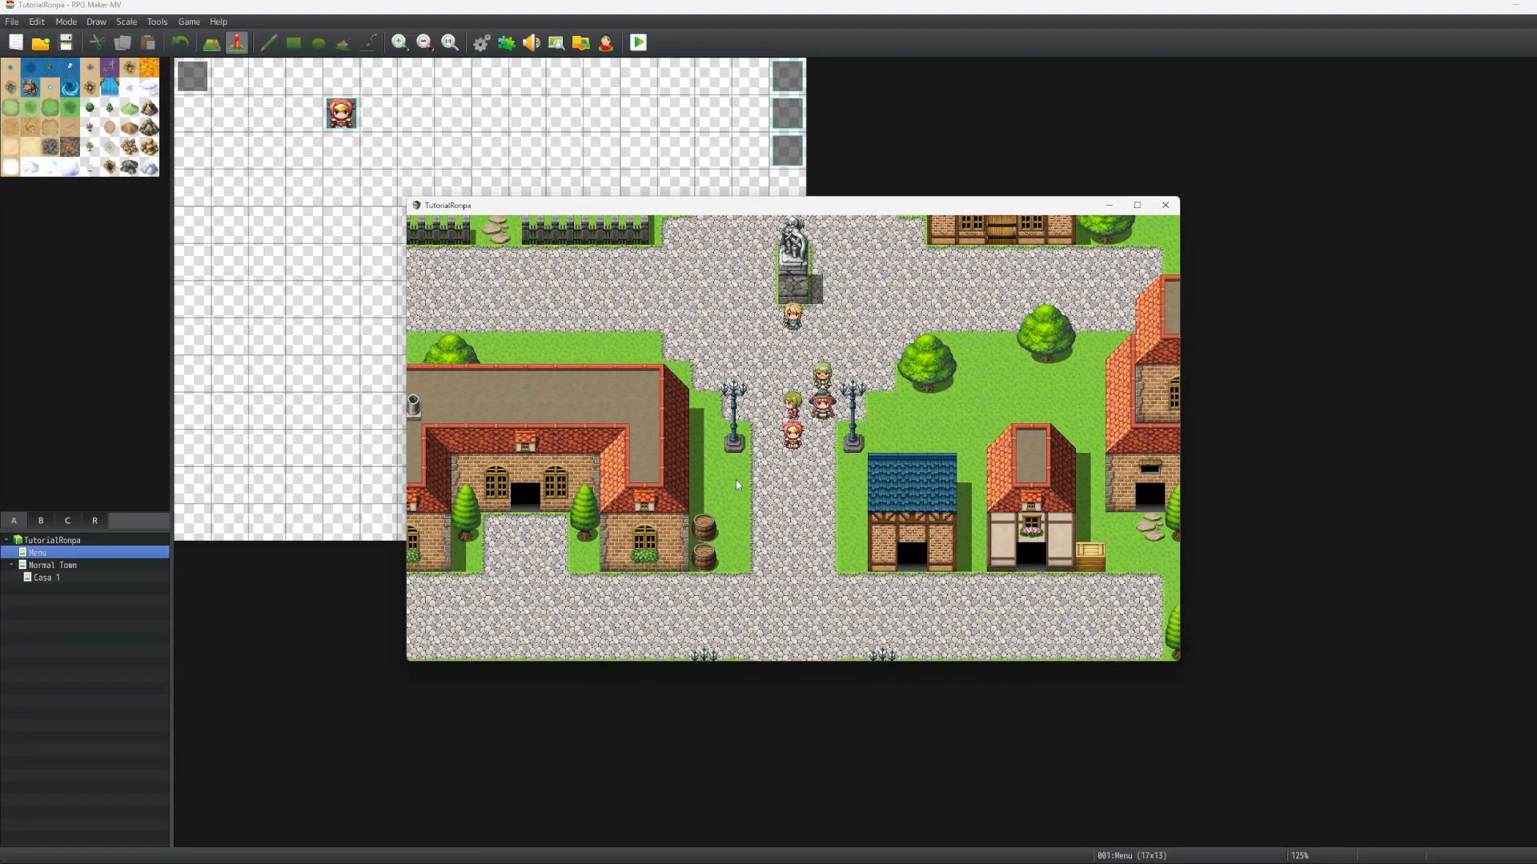